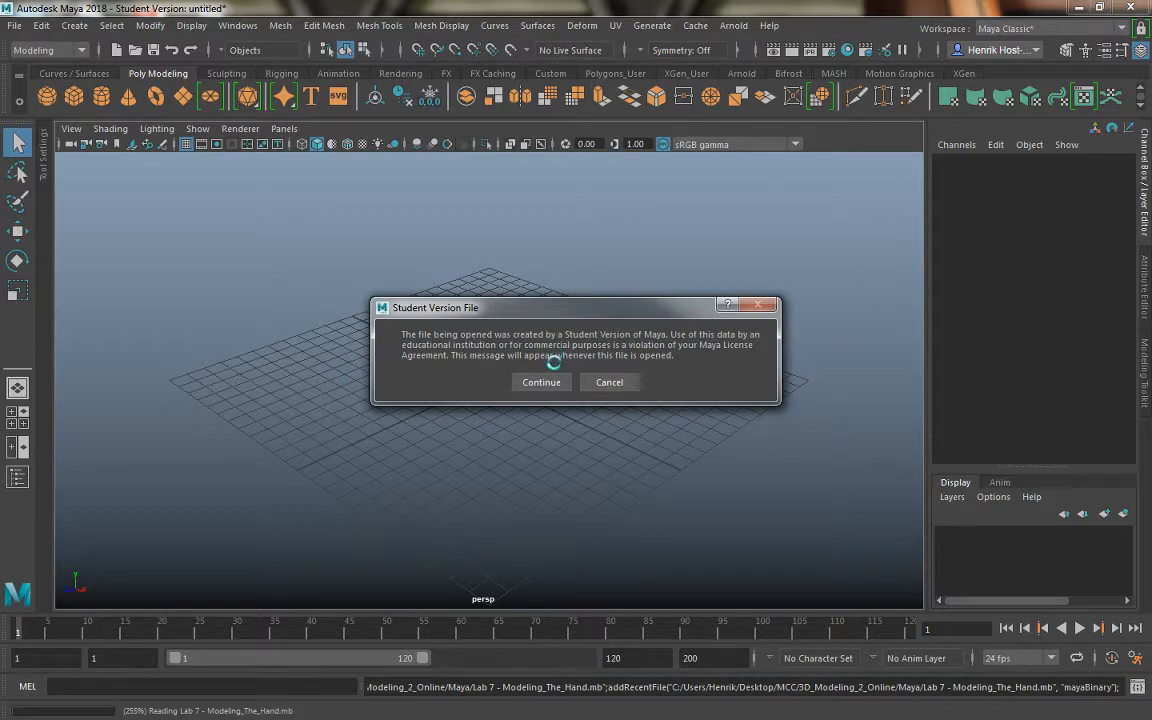
Open the Lab 7 - Modeling_The_Hand.mb scene past the student version notice and examine the torso, shoulders and hand
{"action": "left_click", "coordinate": [541, 382]}
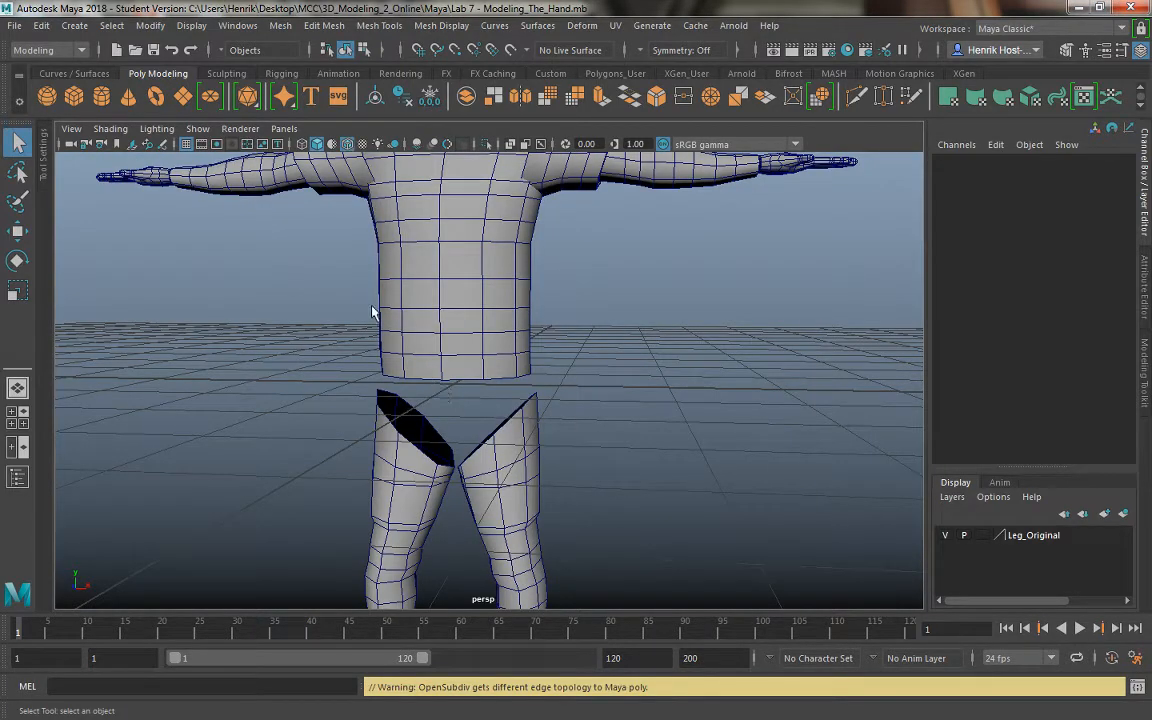
{"action": "left_click_drag", "start_coordinate": [372, 298], "coordinate": [517, 406], "text": "alt"}
{"action": "scroll", "coordinate": [517, 406], "scroll_direction": "up", "scroll_amount": 2}
{"action": "scroll", "coordinate": [517, 406], "scroll_direction": "up", "scroll_amount": 3}
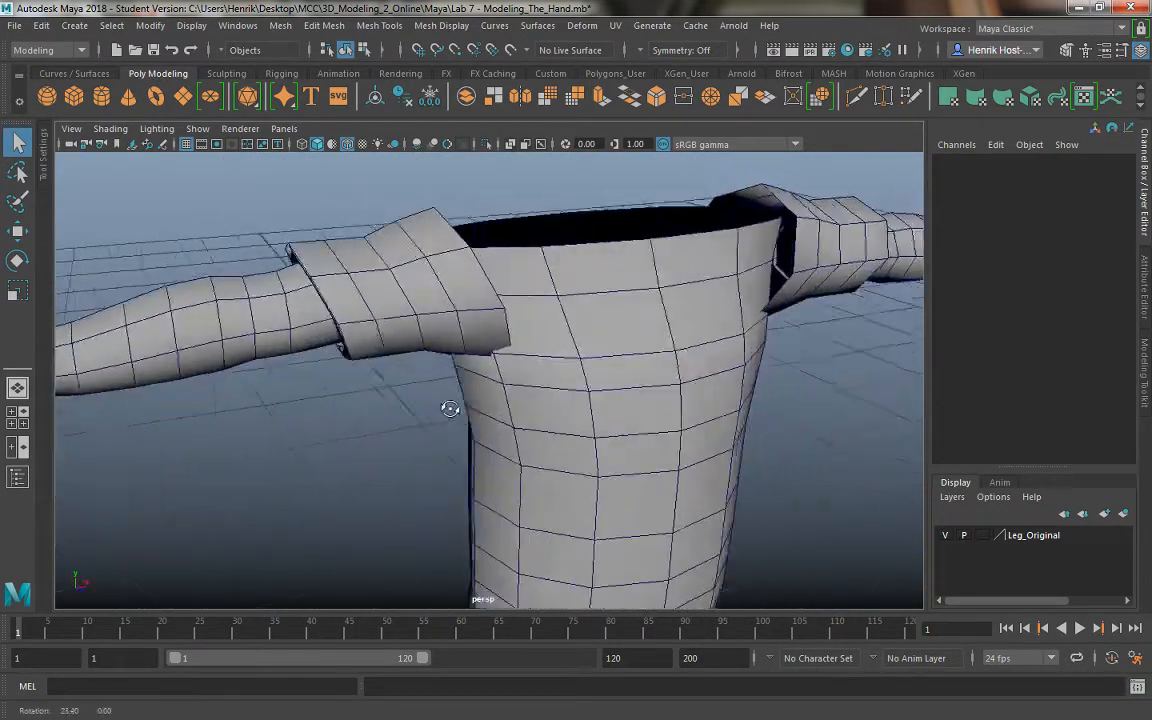
{"action": "left_click_drag", "start_coordinate": [445, 404], "coordinate": [391, 391], "text": "alt"}
{"action": "scroll", "coordinate": [393, 428], "scroll_direction": "up", "scroll_amount": 3}
{"action": "middle_click_drag", "start_coordinate": [391, 391], "coordinate": [549, 449], "text": "alt"}
{"action": "left_click_drag", "start_coordinate": [549, 449], "coordinate": [484, 390], "text": "alt"}
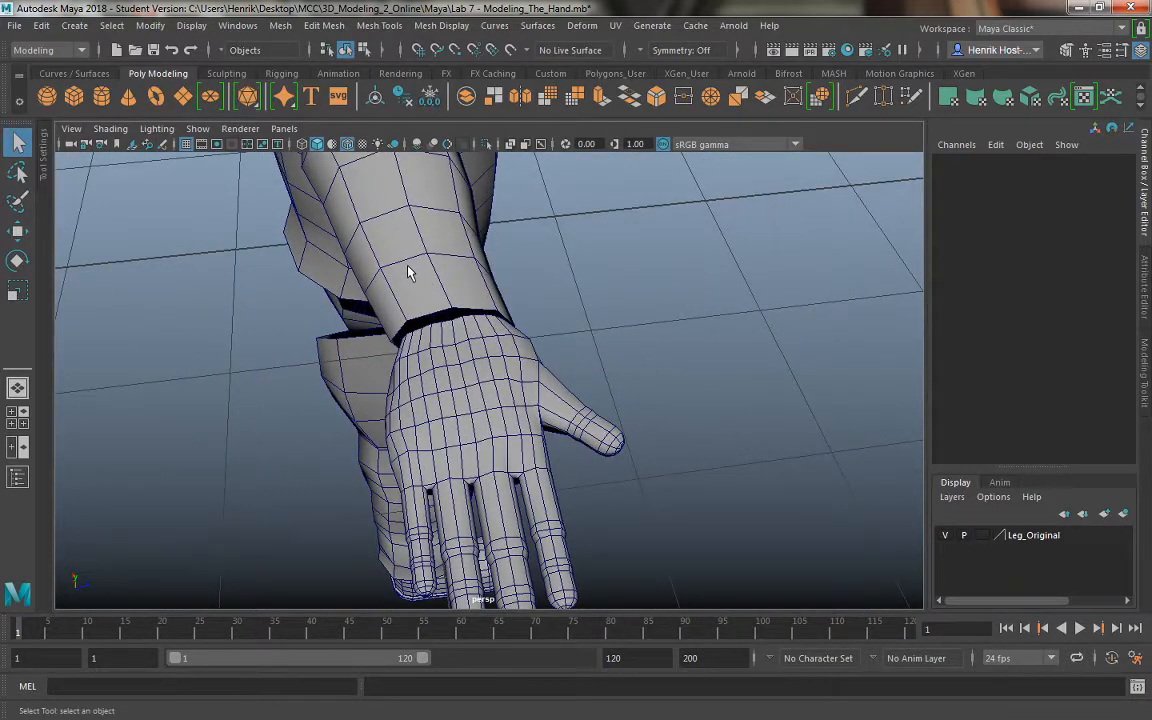
{"action": "left_click_drag", "start_coordinate": [432, 280], "coordinate": [570, 290], "text": "alt"}
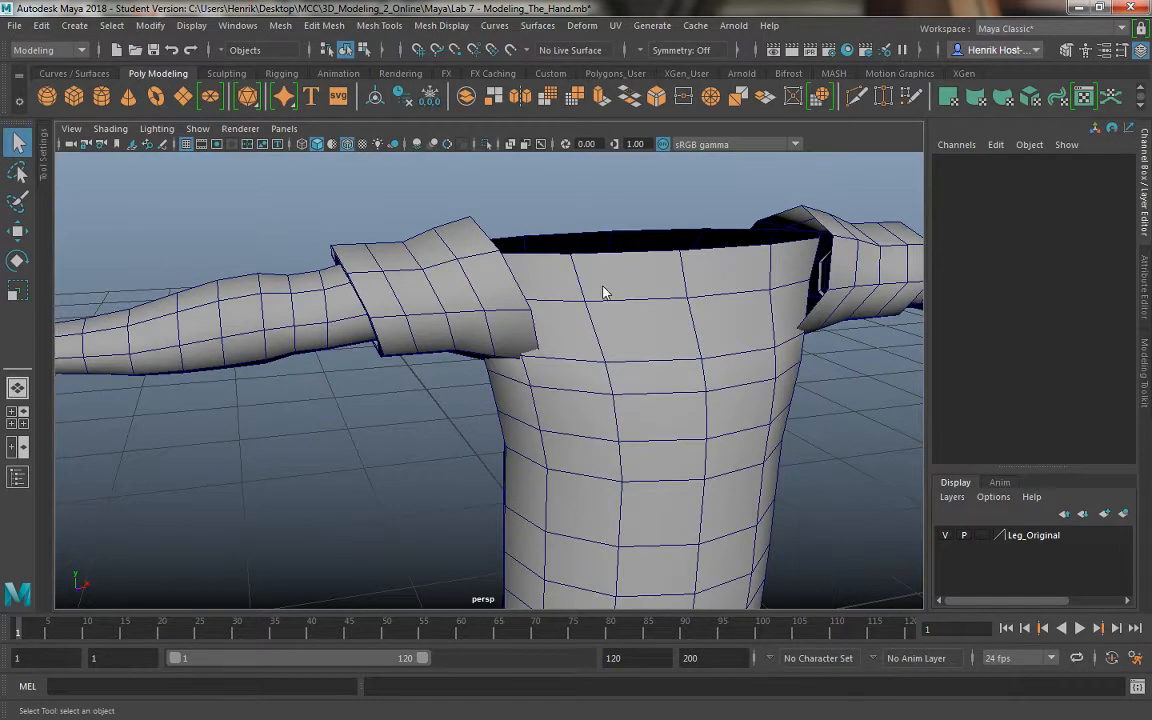
Select the edge loop around the torso's open top and raise it above the shoulders
{"action": "right_click", "coordinate": [585, 294]}
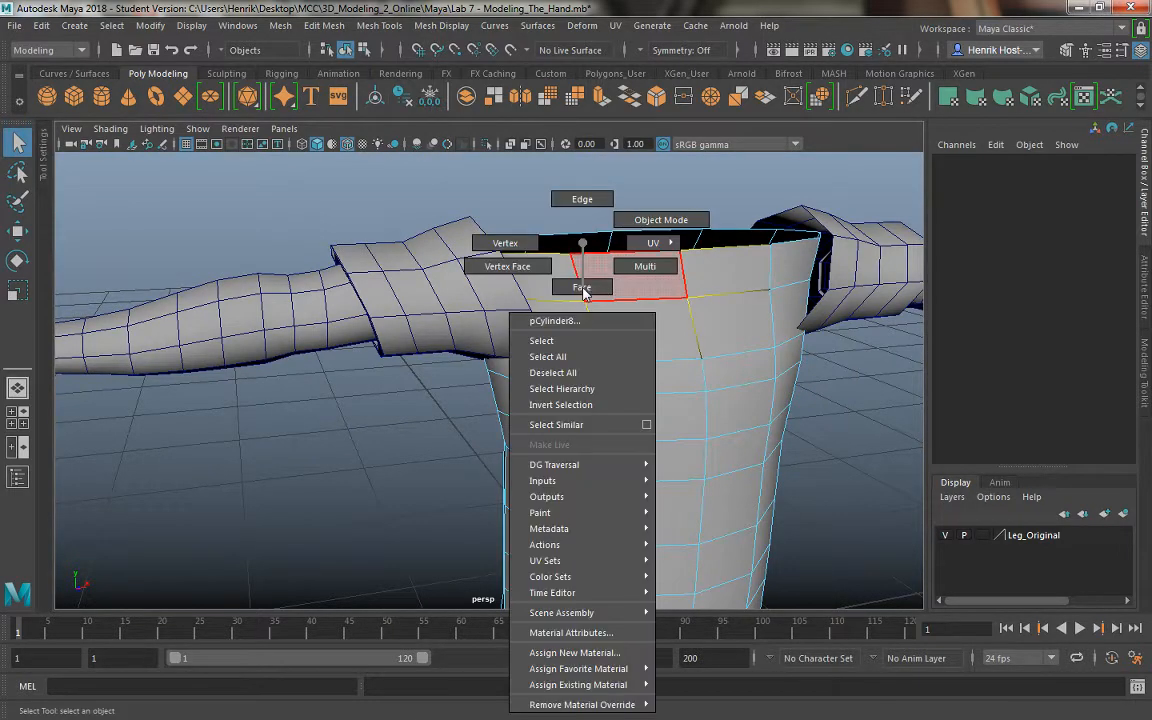
{"action": "left_click", "coordinate": [581, 199]}
{"action": "left_click", "coordinate": [610, 258]}
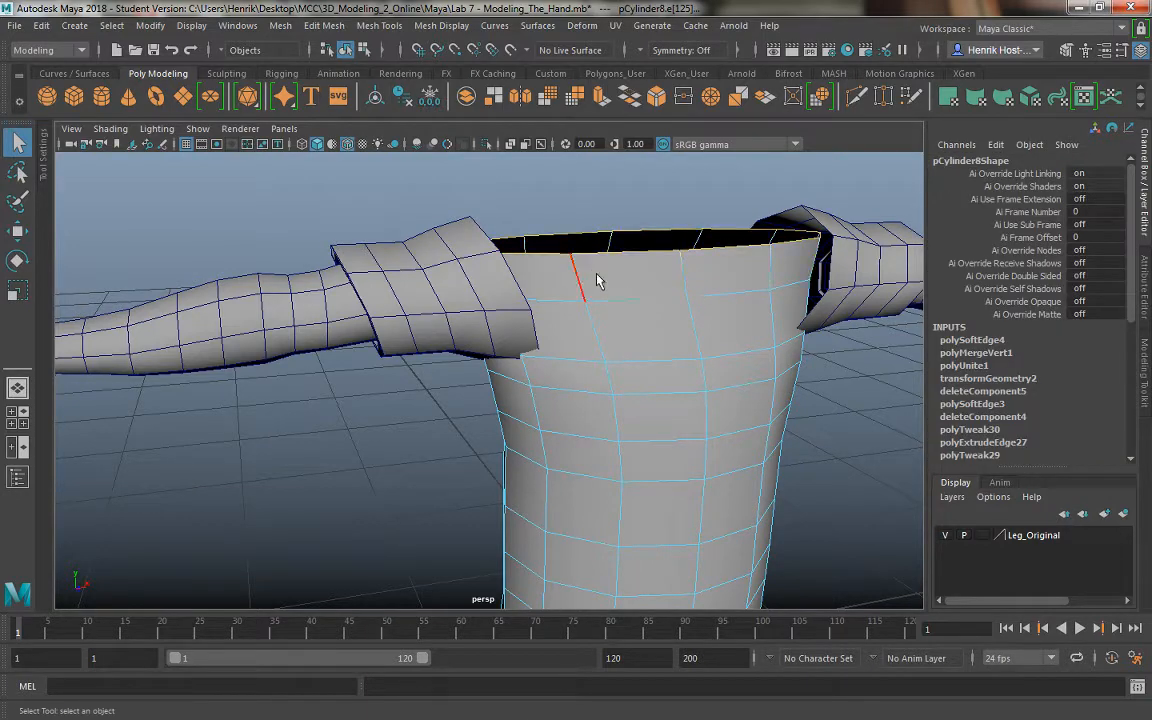
{"action": "key", "text": "w"}
{"action": "left_click_drag", "start_coordinate": [676, 310], "coordinate": [578, 305], "text": "alt"}
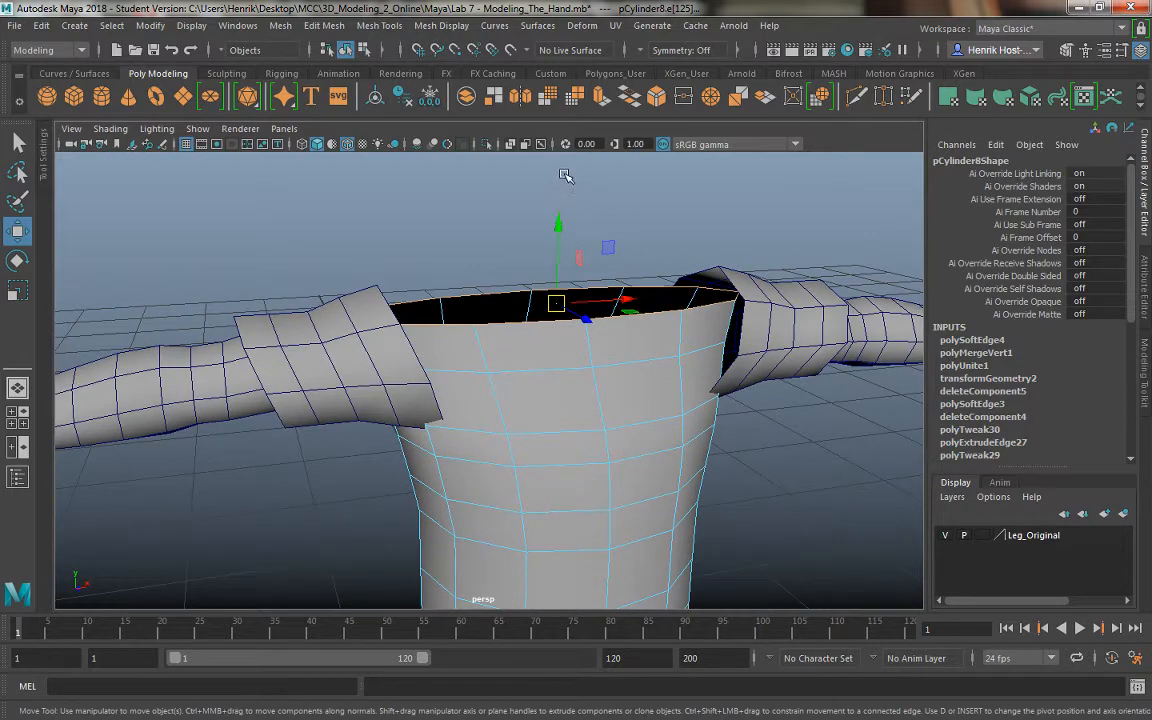
{"action": "left_click_drag", "start_coordinate": [558, 222], "coordinate": [565, 176]}
Return the torso mesh to object mode and isolate it in the viewport
{"action": "left_click_drag", "start_coordinate": [397, 313], "coordinate": [450, 329], "text": "alt"}
{"action": "right_click_drag", "start_coordinate": [331, 242], "coordinate": [332, 310]}
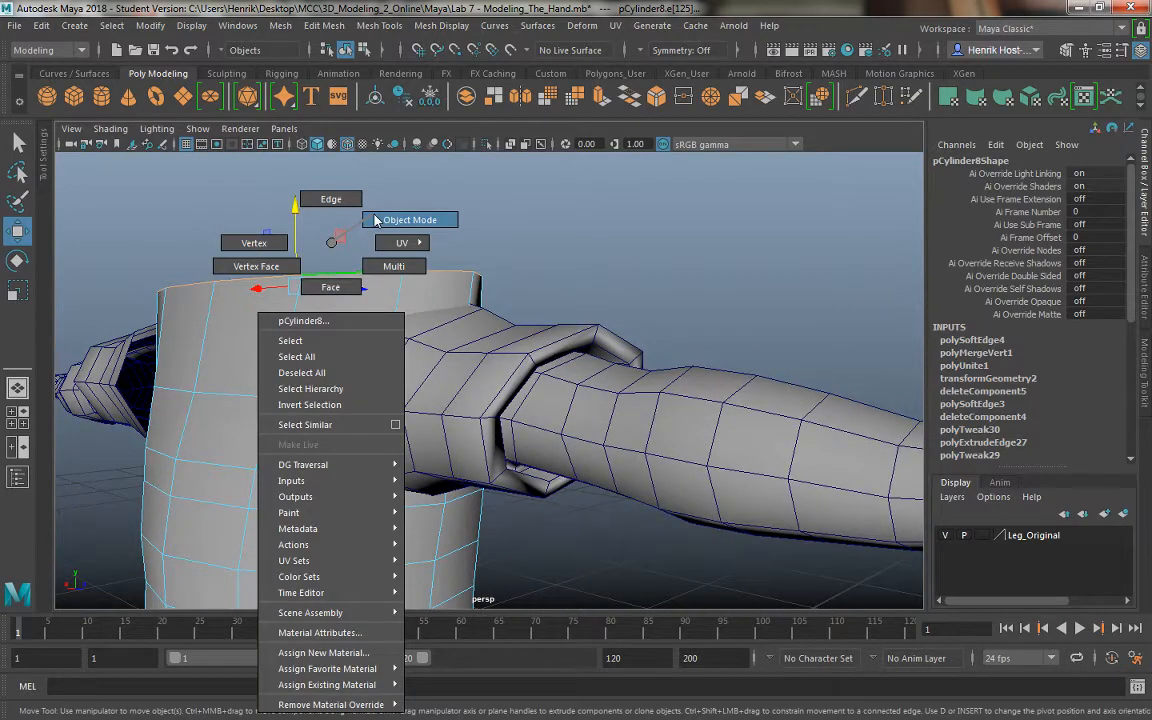
{"action": "right_click_drag", "start_coordinate": [376, 219], "coordinate": [378, 220]}
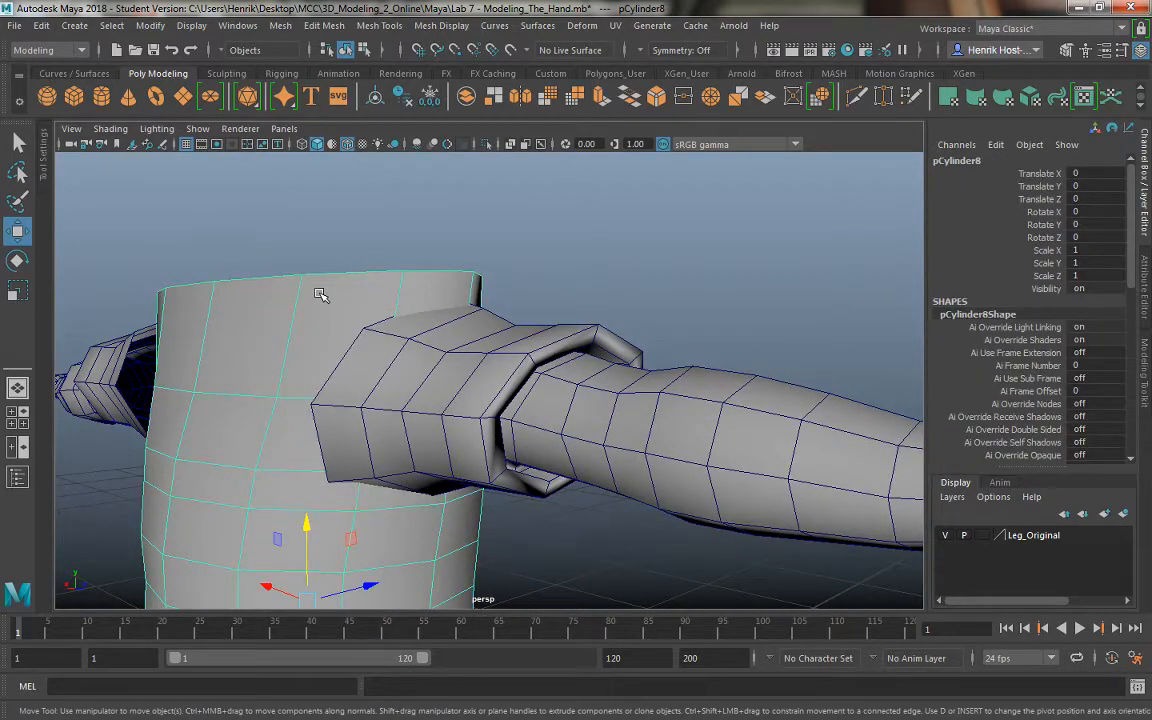
{"action": "key", "text": "ctrl+1"}
{"action": "left_click_drag", "start_coordinate": [375, 303], "coordinate": [415, 323], "text": "alt"}
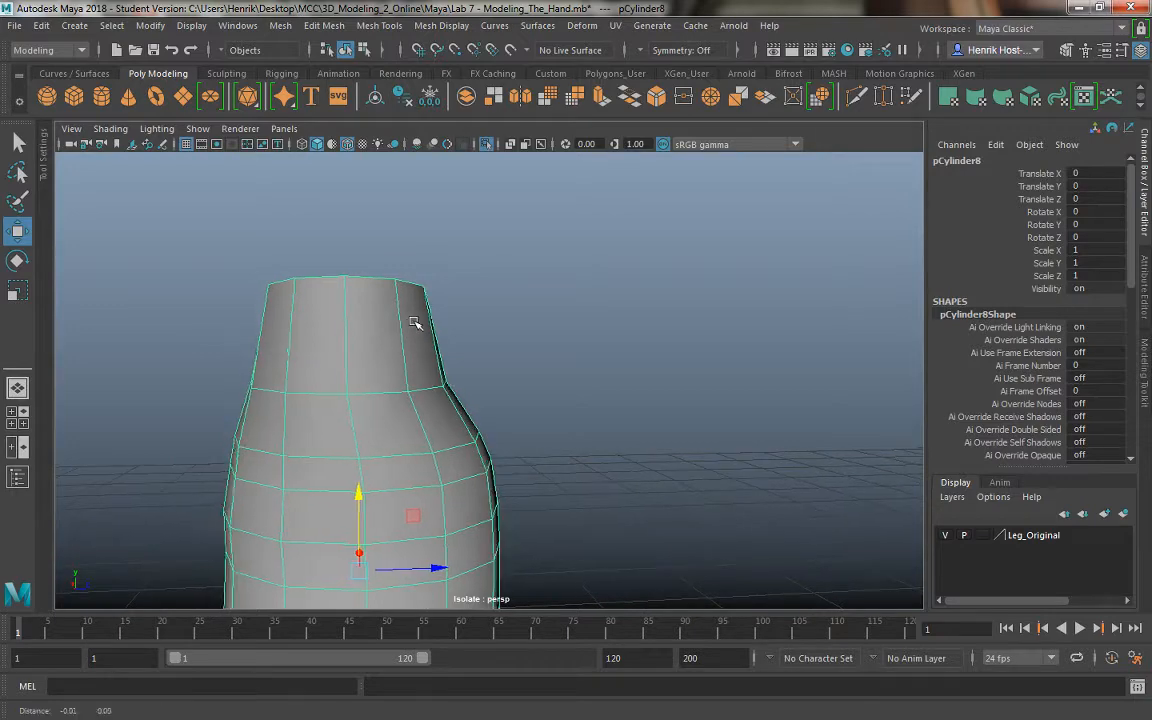
{"action": "mouse_move", "coordinate": [415, 323]}
{"action": "middle_mouse_down", "text": "alt"}
{"action": "mouse_move", "coordinate": [457, 300]}
{"action": "mouse_move", "coordinate": [437, 326]}
{"action": "middle_mouse_up", "text": "alt"}
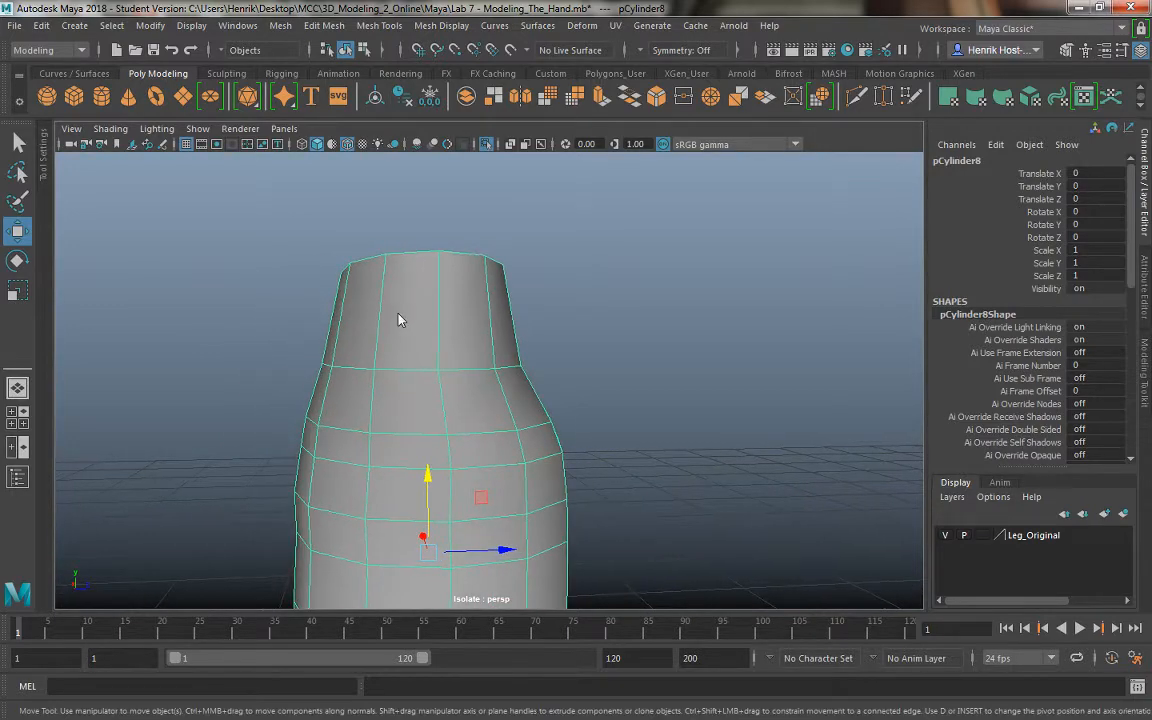
{"action": "right_click_drag", "start_coordinate": [398, 244], "coordinate": [400, 247]}
{"action": "left_click_drag", "start_coordinate": [405, 338], "coordinate": [417, 298], "text": "alt"}
{"action": "right_click_drag", "start_coordinate": [409, 243], "coordinate": [459, 222]}
{"action": "key", "text": "ctrl+1"}
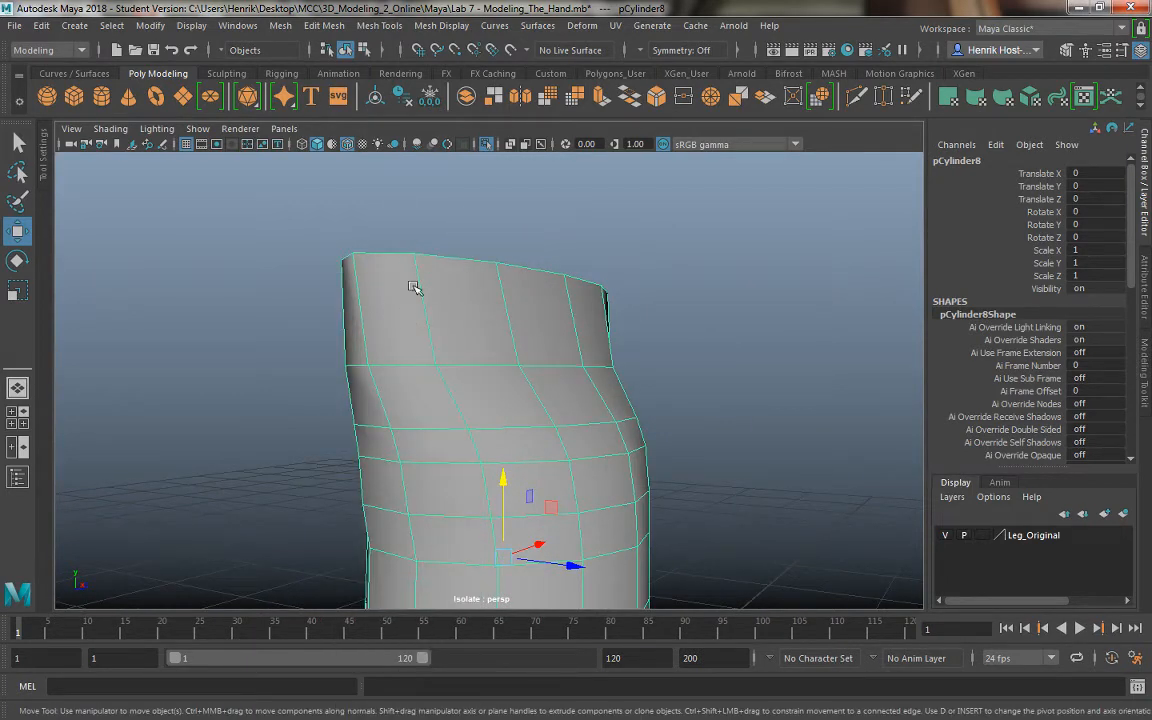
Select the block of four faces on one side of the upper torso where the arm attaches
{"action": "right_click_drag", "start_coordinate": [388, 245], "coordinate": [386, 290]}
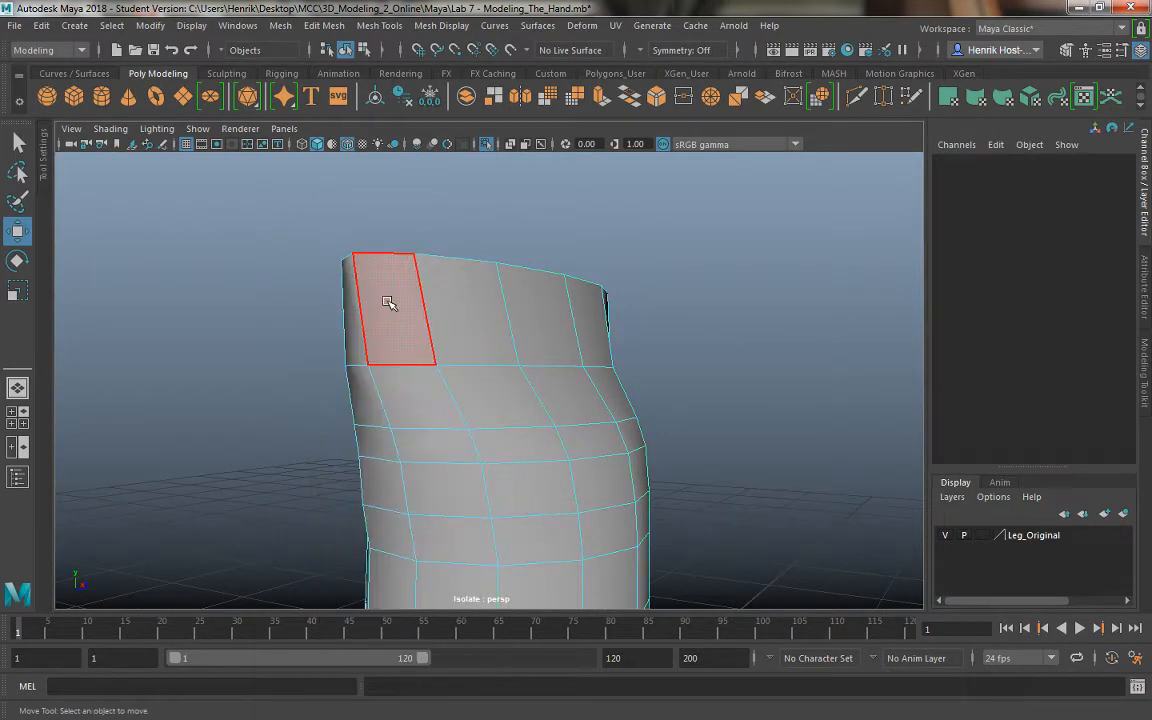
{"action": "left_click_drag", "start_coordinate": [356, 326], "coordinate": [355, 338]}
{"action": "left_click", "coordinate": [408, 394], "text": "shift"}
{"action": "left_click", "coordinate": [358, 402], "text": "shift"}
{"action": "left_click_drag", "start_coordinate": [425, 415], "coordinate": [499, 422], "text": "alt"}
{"action": "left_click_drag", "start_coordinate": [453, 388], "coordinate": [540, 410], "text": "alt"}
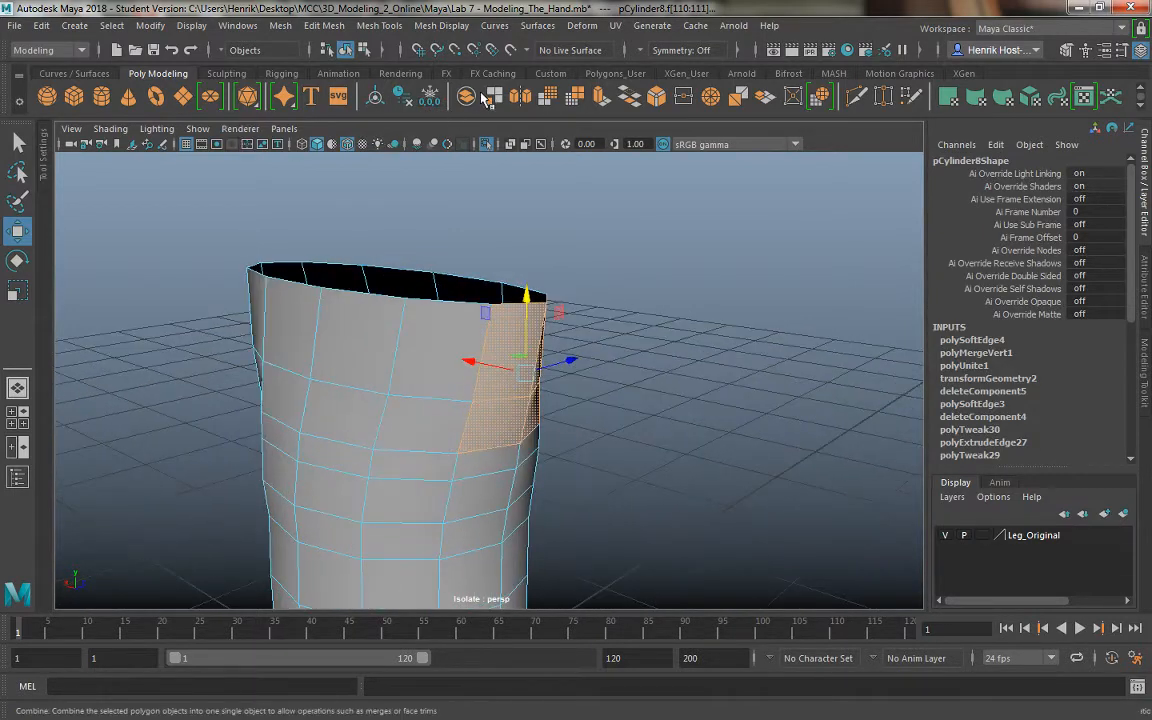
Try to cut an arm opening by extruding the selected side faces, scaling them inward and deleting them
{"action": "key", "text": "ctrl+e"}
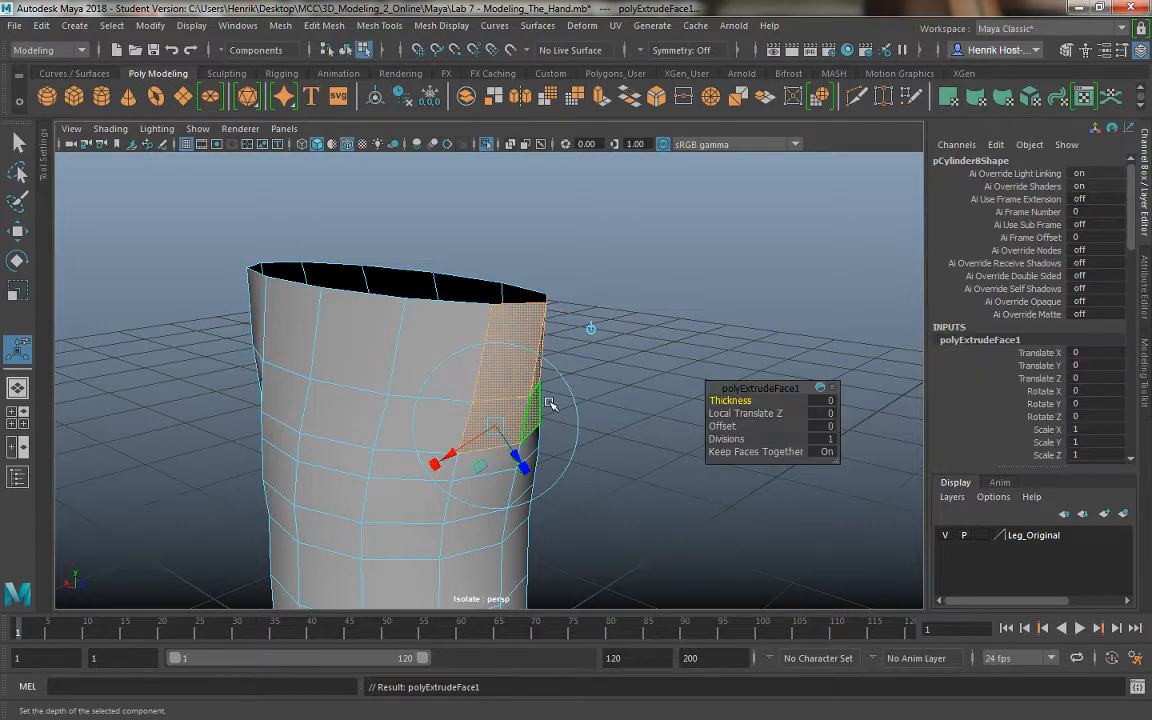
{"action": "key", "text": "r"}
{"action": "left_click_drag", "start_coordinate": [526, 372], "coordinate": [521, 374]}
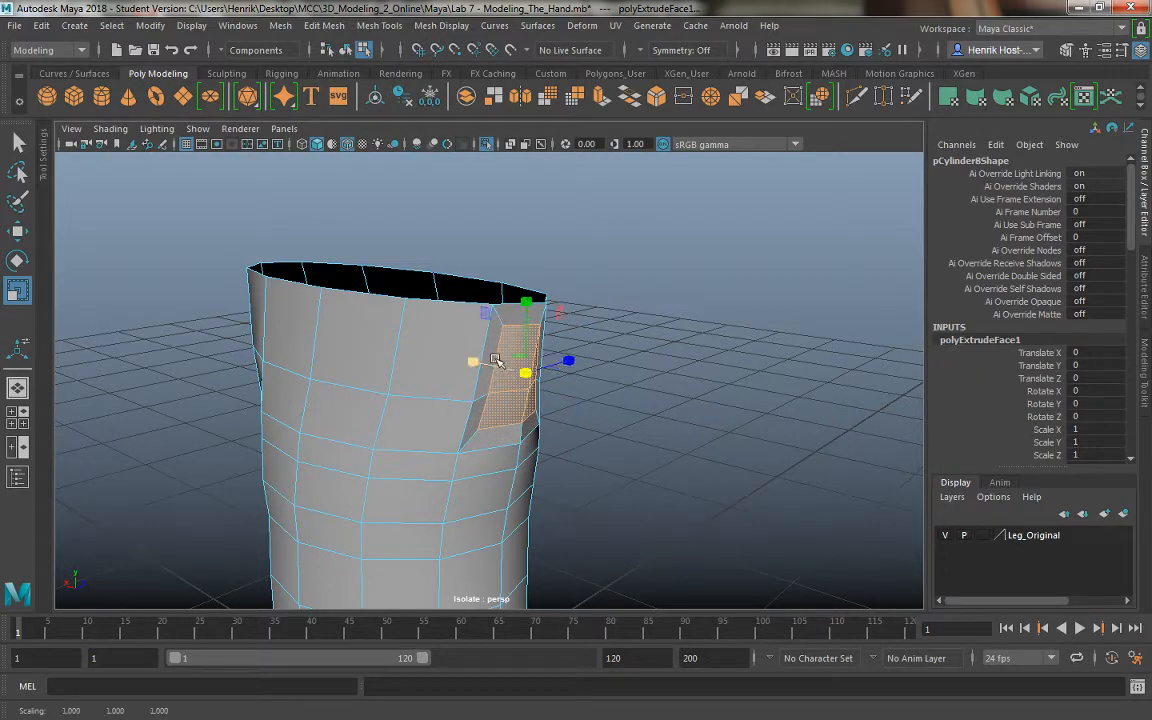
{"action": "key", "text": "Delete"}
{"action": "left_click_drag", "start_coordinate": [584, 327], "coordinate": [418, 363], "text": "alt"}
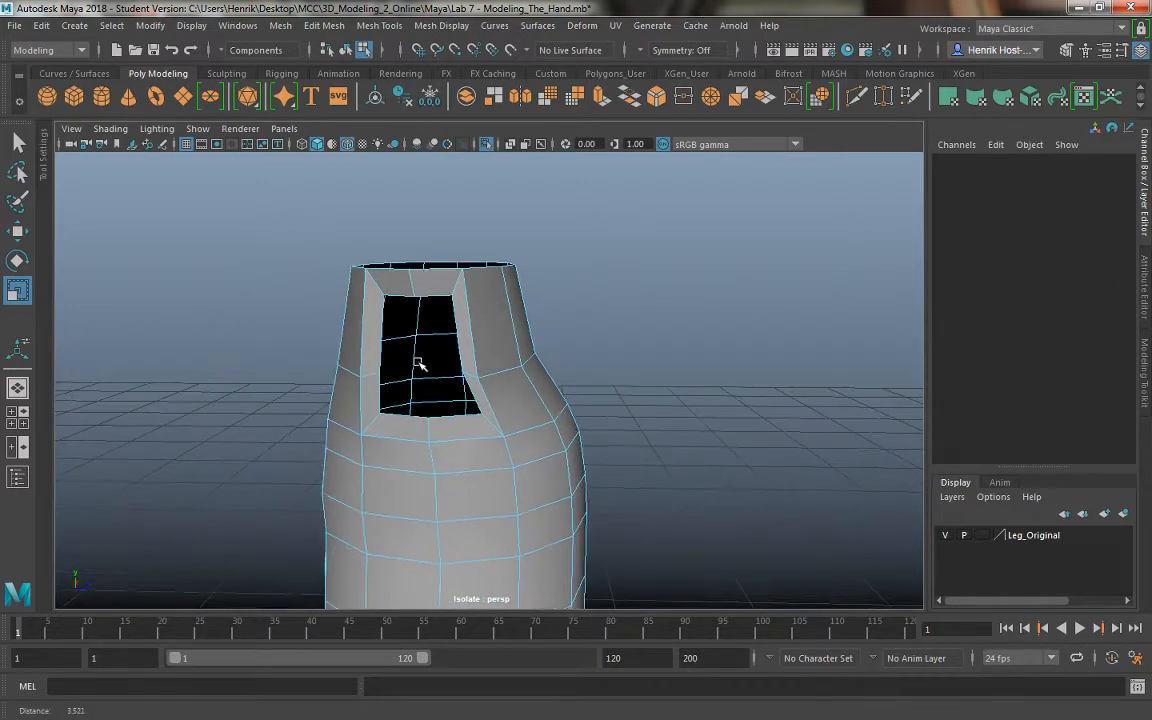
{"action": "right_click_drag", "start_coordinate": [388, 258], "coordinate": [462, 224]}
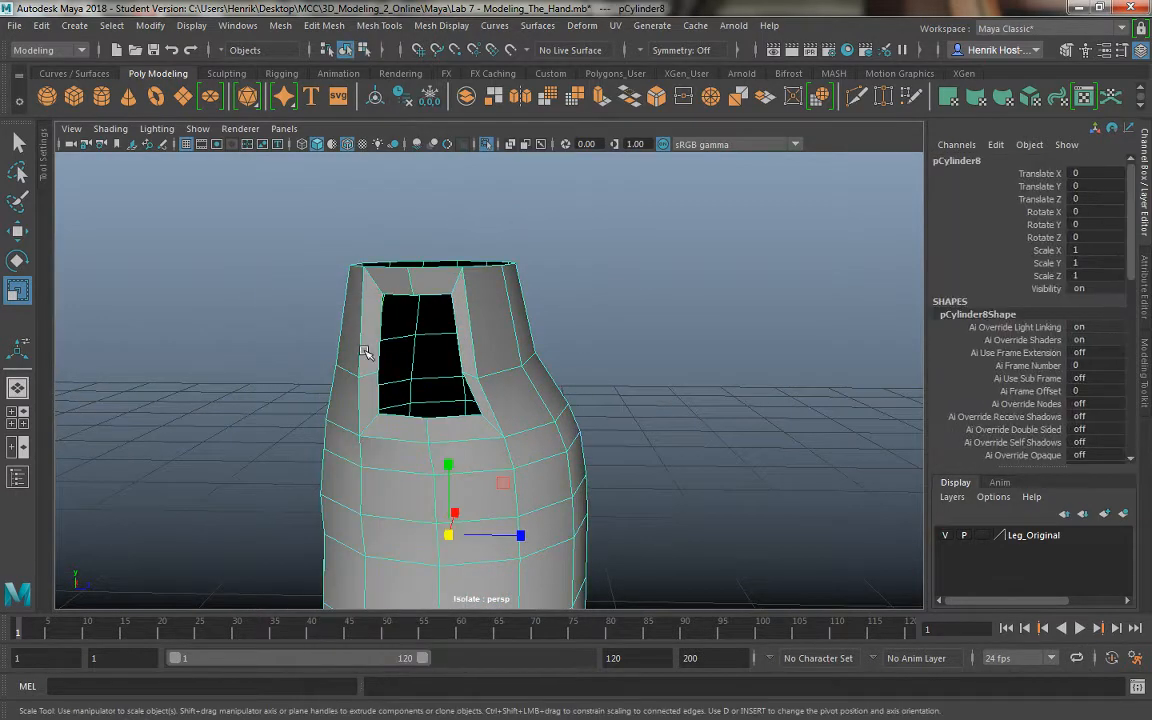
{"action": "right_click_drag", "start_coordinate": [364, 352], "coordinate": [366, 355]}
{"action": "right_click_drag", "start_coordinate": [306, 241], "coordinate": [450, 358]}
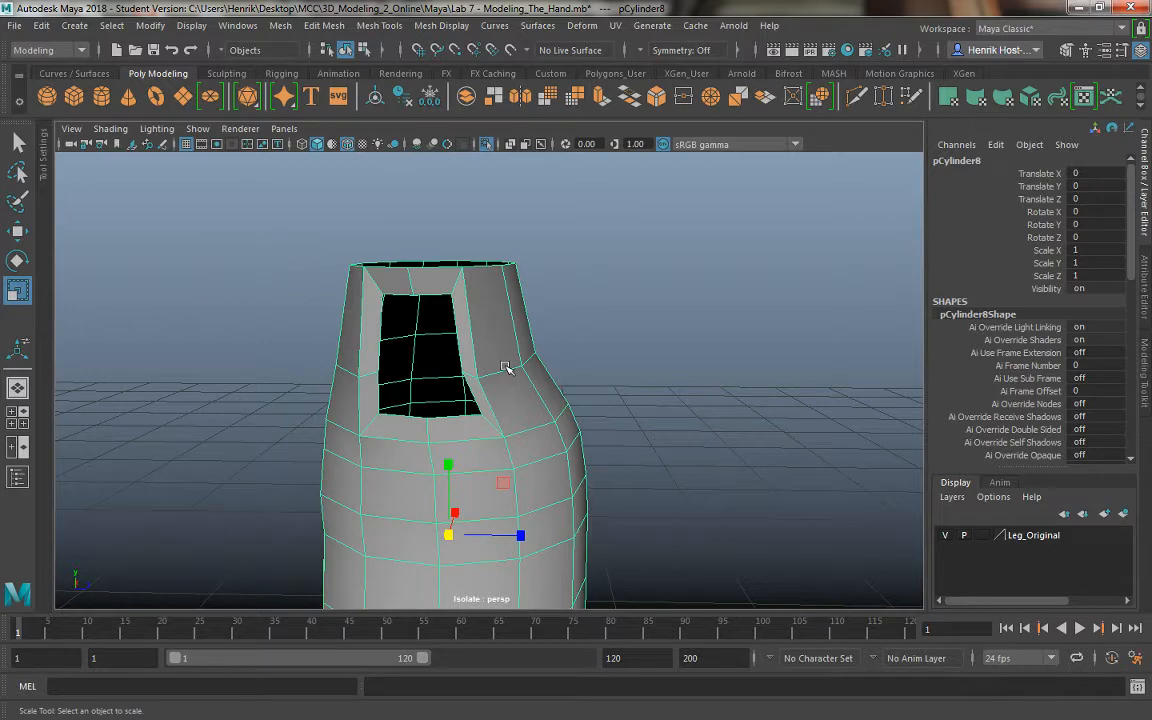
{"action": "mouse_move", "coordinate": [422, 350]}
{"action": "left_mouse_down", "text": "alt"}
{"action": "mouse_move", "coordinate": [507, 370]}
{"action": "mouse_move", "coordinate": [401, 357]}
{"action": "left_mouse_up", "text": "alt"}
{"action": "right_click_drag", "start_coordinate": [455, 314], "coordinate": [403, 275]}
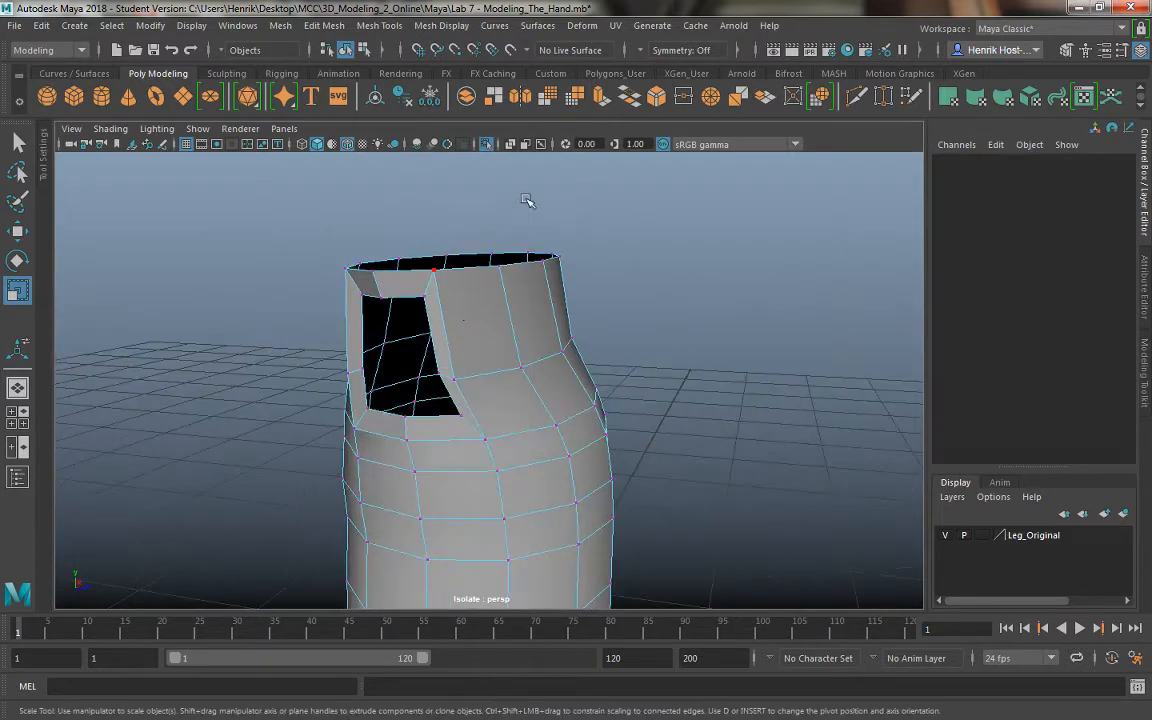
{"action": "left_click", "coordinate": [697, 268]}
Undo the one-sided arm opening, including the face deletion, the inward scaling and the extrusion
{"action": "key", "text": "ctrl+z"}
{"action": "key", "text": "ctrl+z"}
{"action": "key", "text": "ctrl+z"}
{"action": "key", "text": "ctrl+z"}
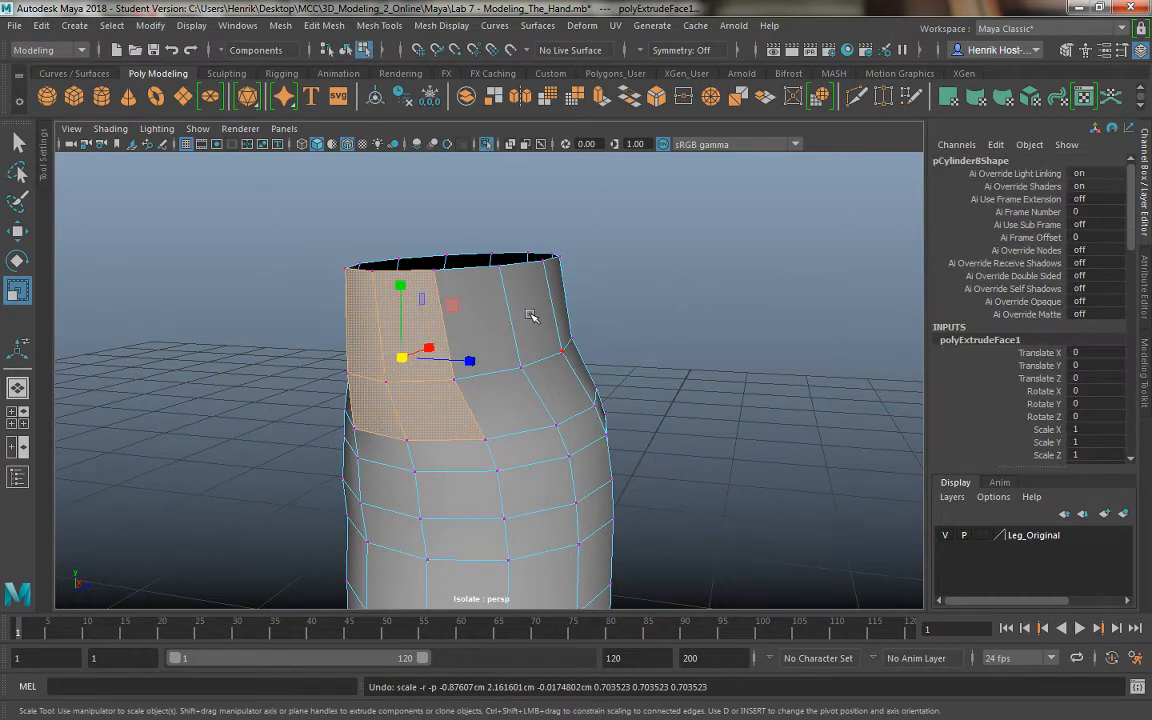
{"action": "key", "text": "ctrl+z"}
{"action": "key", "text": "ctrl+z"}
{"action": "left_click_drag", "start_coordinate": [532, 316], "coordinate": [430, 310], "text": "alt"}
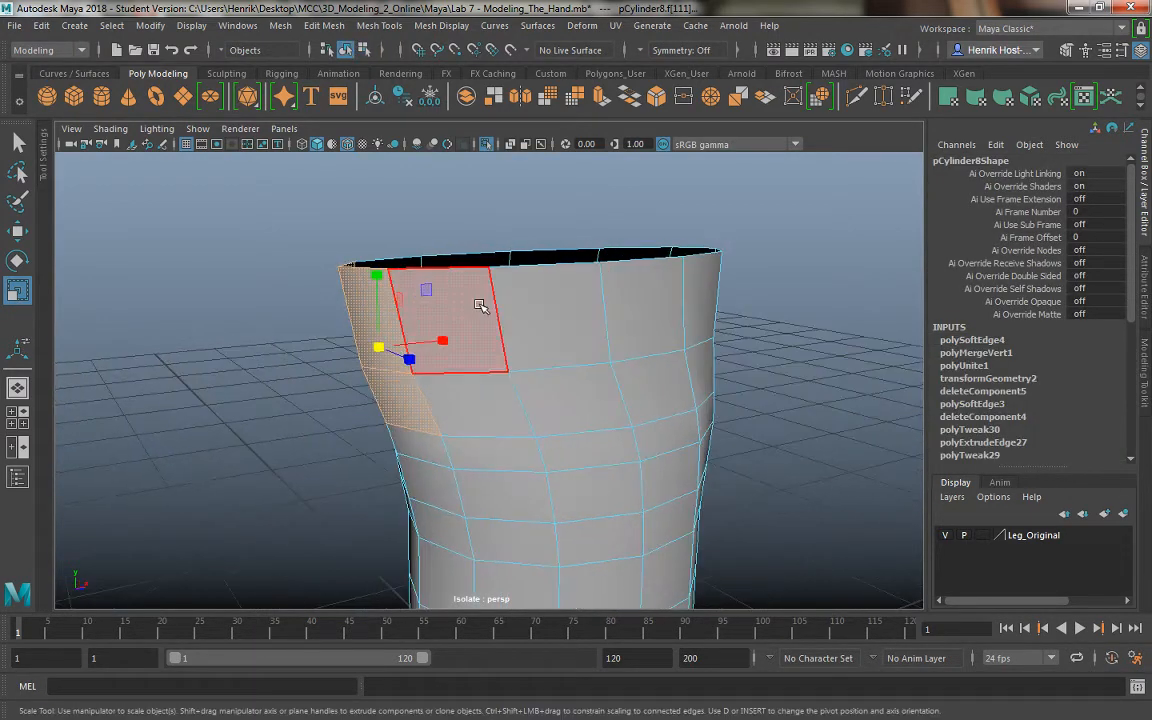
Return the torso to object mode and set symmetry to Object X
{"action": "right_click_drag", "start_coordinate": [480, 306], "coordinate": [521, 313]}
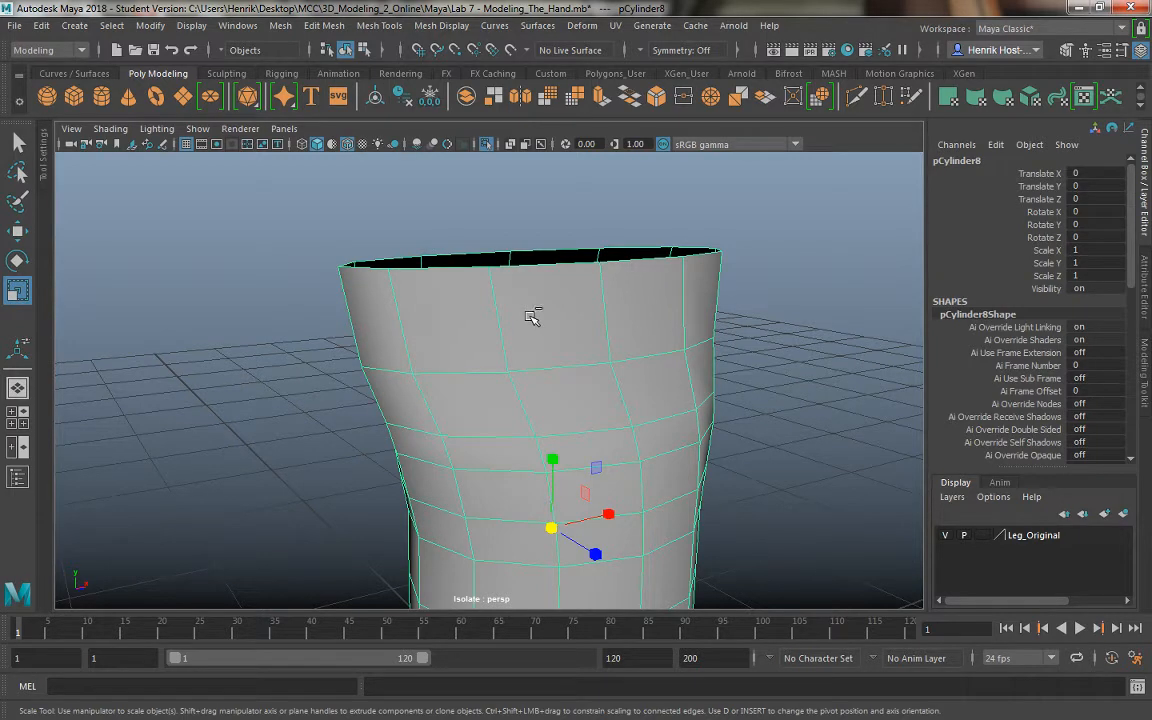
{"action": "left_click_drag", "start_coordinate": [533, 316], "coordinate": [528, 212]}
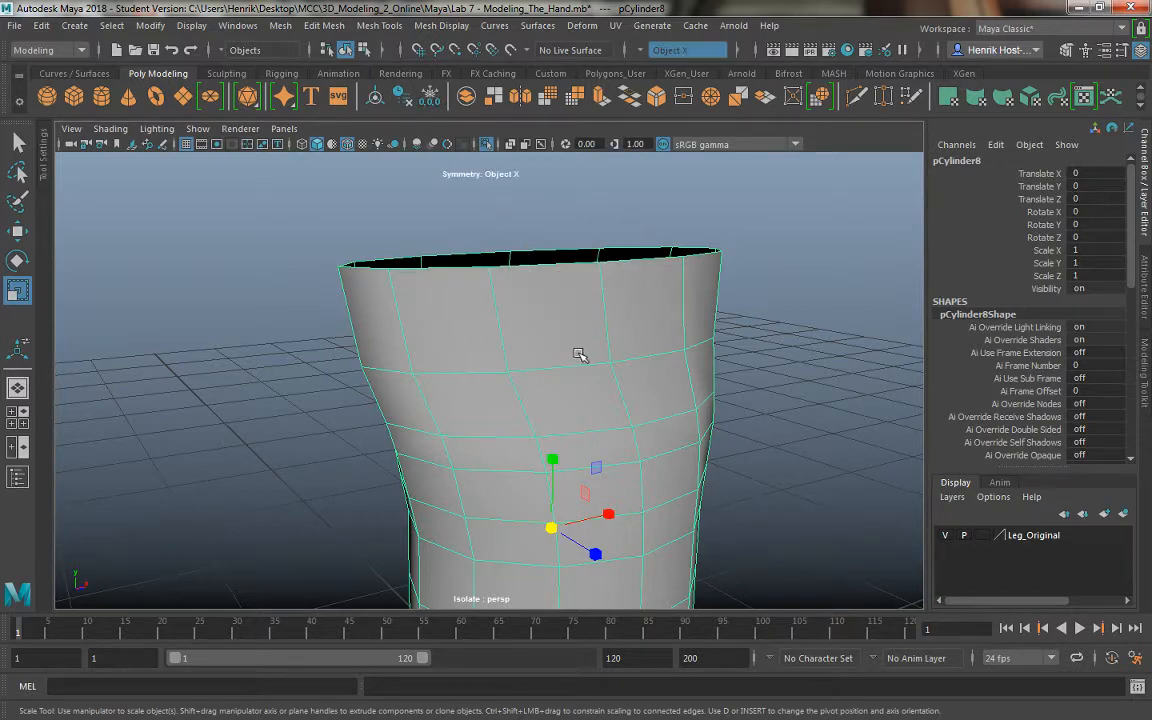
{"action": "left_click_drag", "start_coordinate": [580, 355], "coordinate": [533, 355], "text": "alt"}
Select the block of four faces at the arm position on both sides of the upper torso using symmetry
{"action": "right_click_drag", "start_coordinate": [427, 298], "coordinate": [431, 323]}
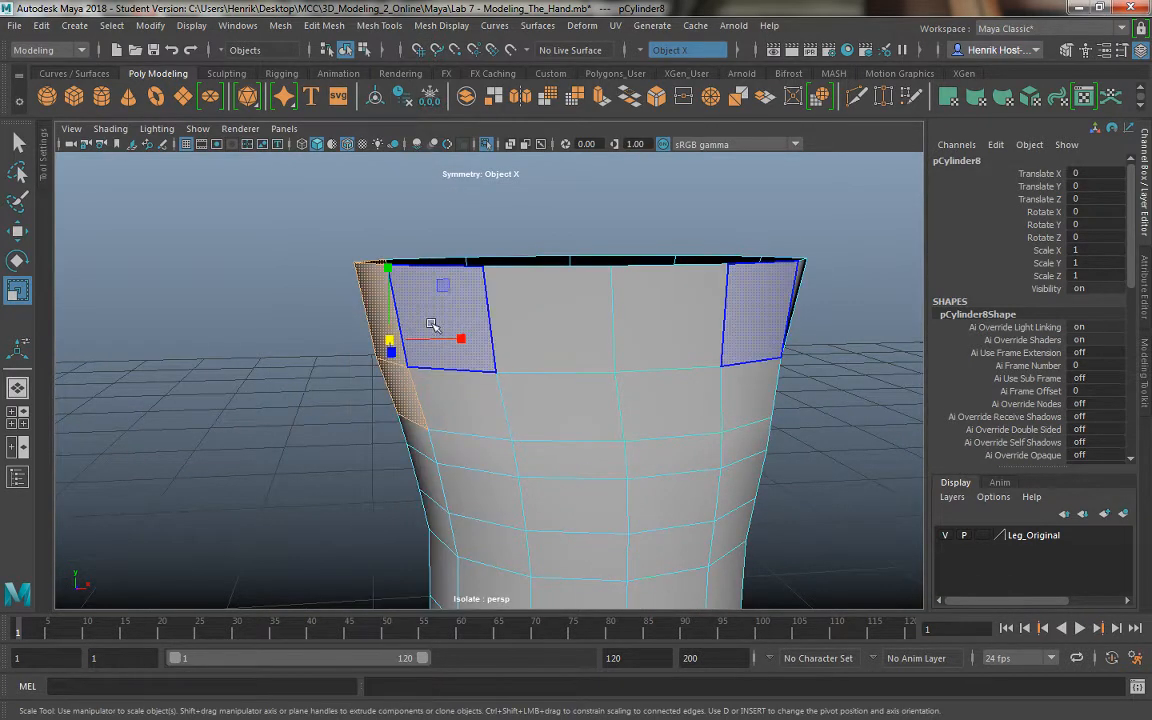
{"action": "left_click_drag", "start_coordinate": [432, 324], "coordinate": [552, 330], "text": "alt"}
{"action": "left_click", "coordinate": [373, 310]}
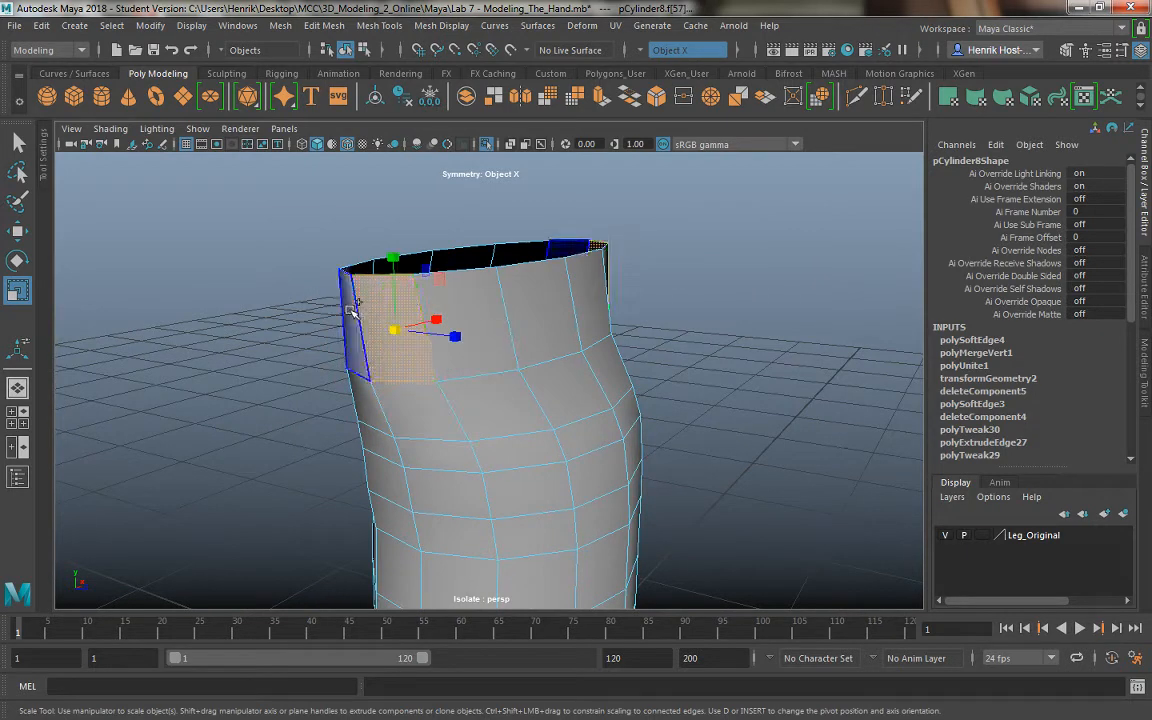
{"action": "left_click", "coordinate": [350, 311], "text": "shift"}
{"action": "left_click", "coordinate": [363, 403], "text": "shift"}
{"action": "left_click", "coordinate": [386, 398], "text": "shift"}
{"action": "left_click_drag", "start_coordinate": [583, 387], "coordinate": [490, 398], "text": "alt"}
{"action": "right_click_drag", "start_coordinate": [490, 398], "coordinate": [630, 413], "text": "alt"}
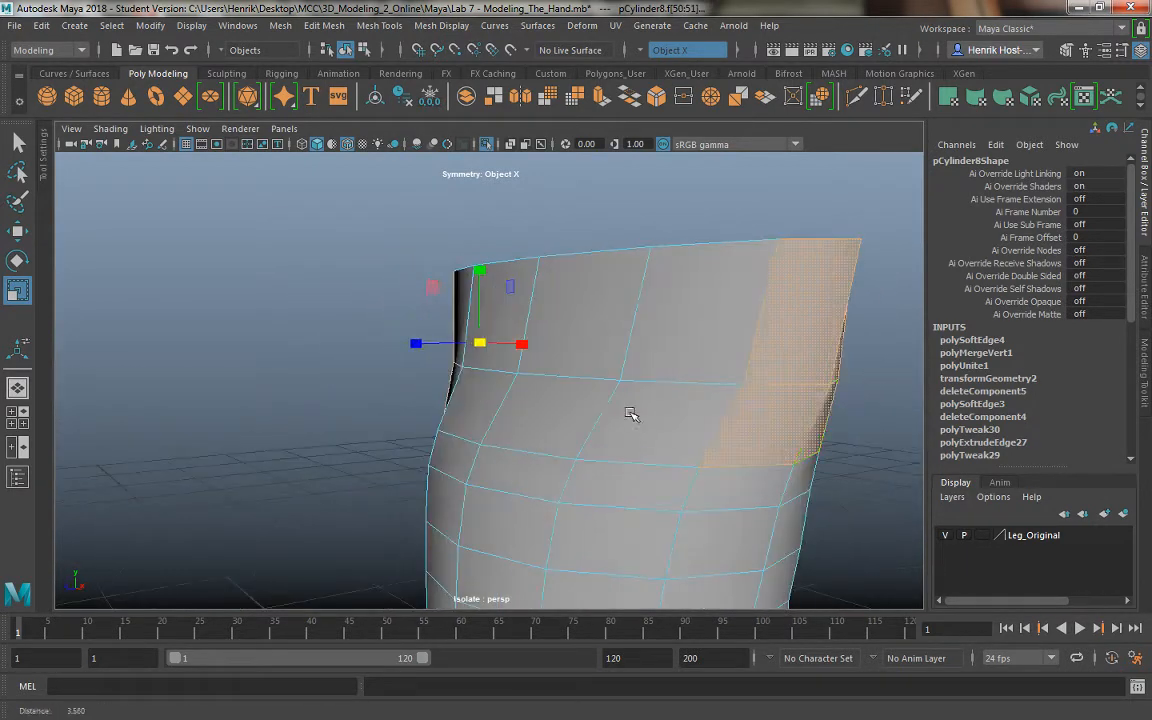
{"action": "left_click_drag", "start_coordinate": [630, 413], "coordinate": [833, 387], "text": "alt"}
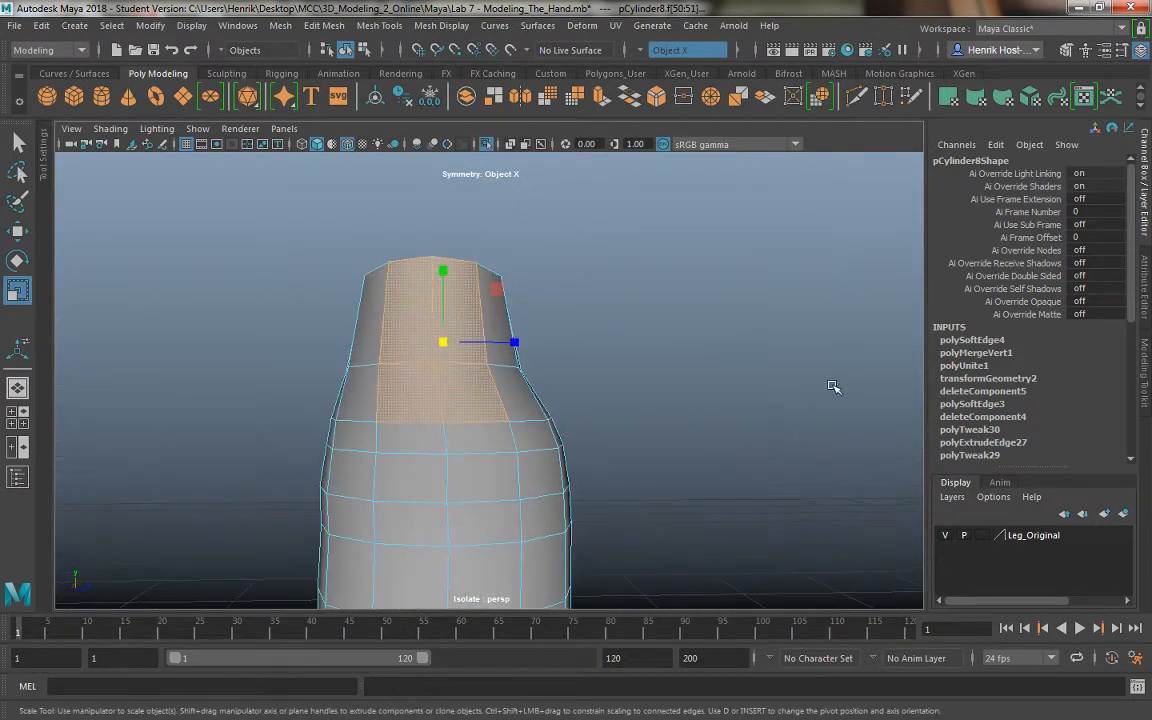
Extrude the selected side faces on both sides of the torso and try scaling them uniformly
{"action": "left_click", "coordinate": [553, 100]}
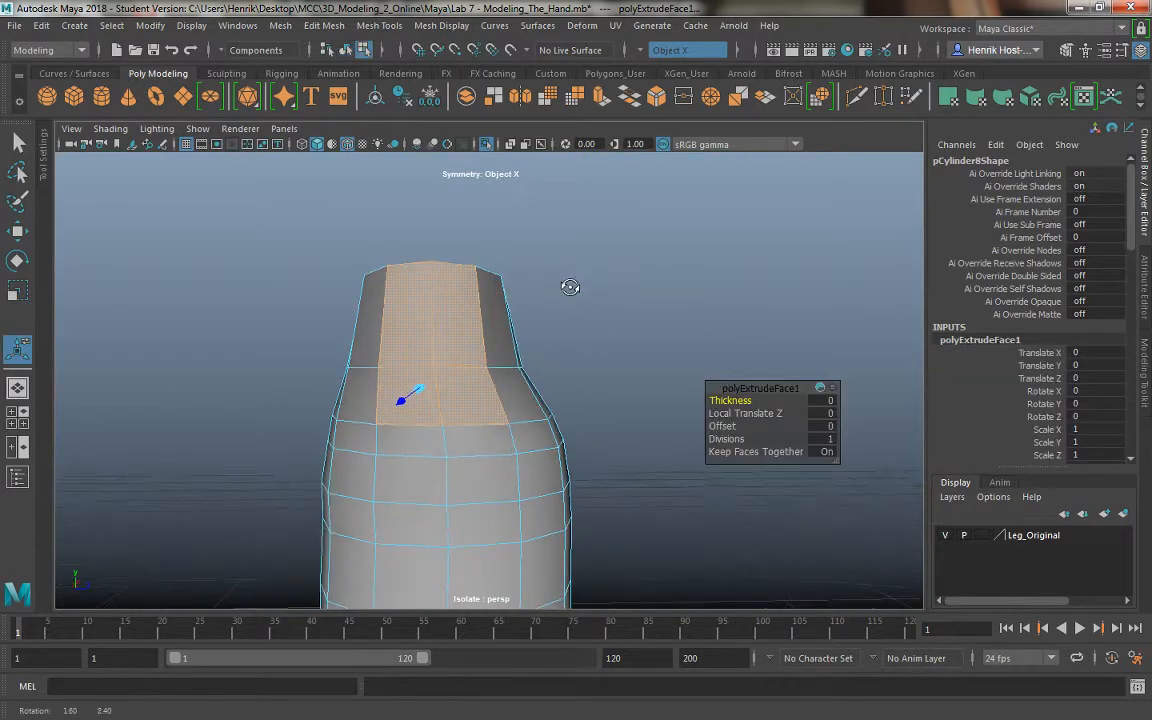
{"action": "left_click_drag", "start_coordinate": [400, 402], "coordinate": [478, 300], "text": "alt"}
{"action": "key", "text": "r"}
{"action": "left_click_drag", "start_coordinate": [417, 367], "coordinate": [358, 376]}
{"action": "key", "text": "ctrl+z"}
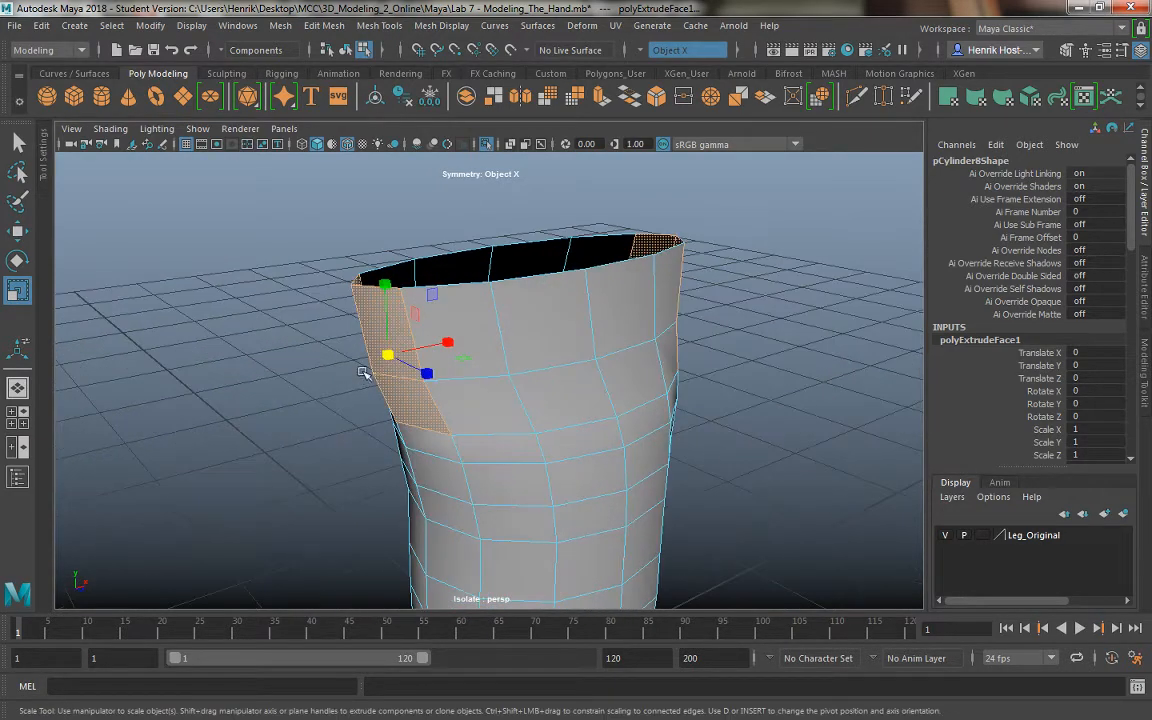
Try to move the extruded side faces along the X axis
{"action": "key", "text": "w"}
{"action": "mouse_move", "coordinate": [450, 346]}
{"action": "left_mouse_down"}
{"action": "mouse_move", "coordinate": [417, 350]}
{"action": "mouse_move", "coordinate": [469, 345]}
{"action": "mouse_move", "coordinate": [413, 355]}
{"action": "mouse_move", "coordinate": [440, 350]}
{"action": "left_mouse_up"}
{"action": "key", "text": "ctrl+z"}
{"action": "left_click_drag", "start_coordinate": [358, 361], "coordinate": [524, 343], "text": "alt"}
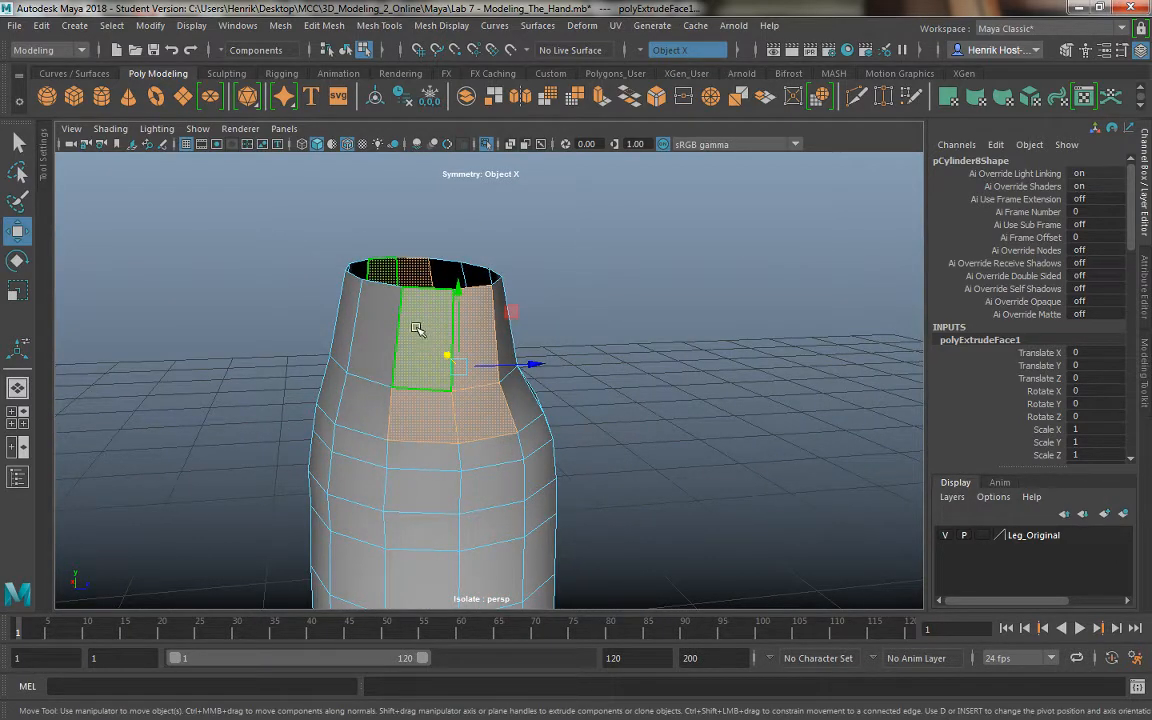
{"action": "left_click_drag", "start_coordinate": [458, 349], "coordinate": [348, 343], "text": "alt"}
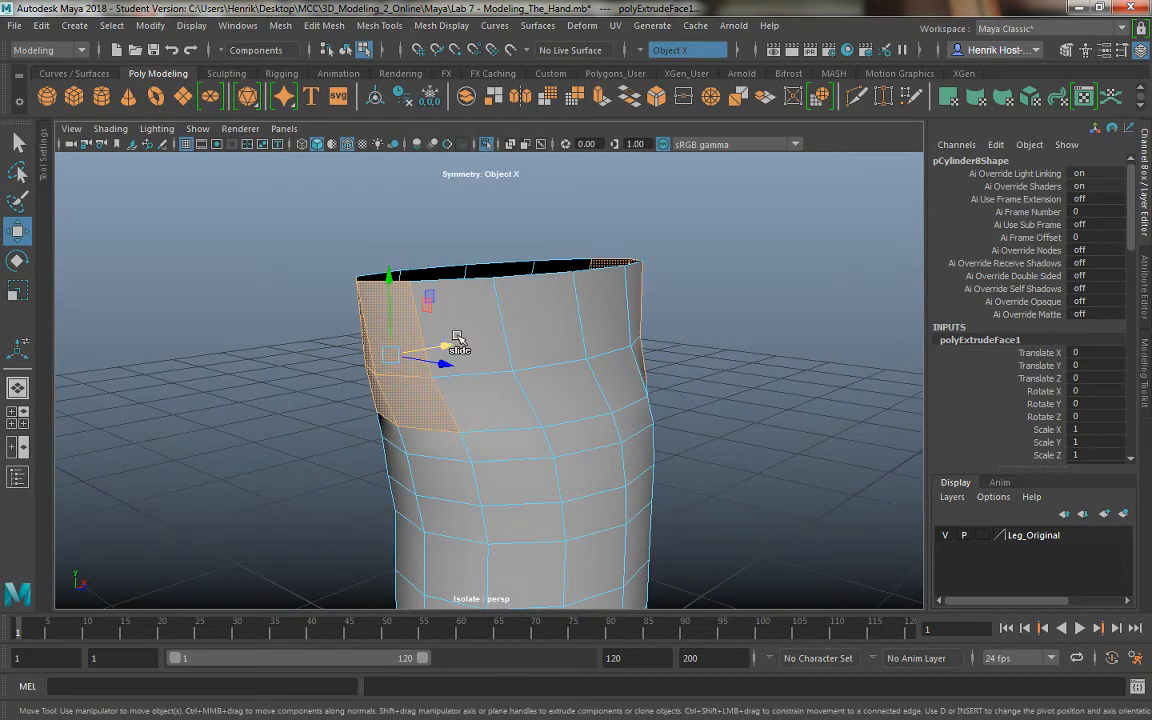
Turn symmetry off and scale the extruded side faces outward along the X axis
{"action": "key", "text": "w"}
{"action": "left_click", "coordinate": [462, 322]}
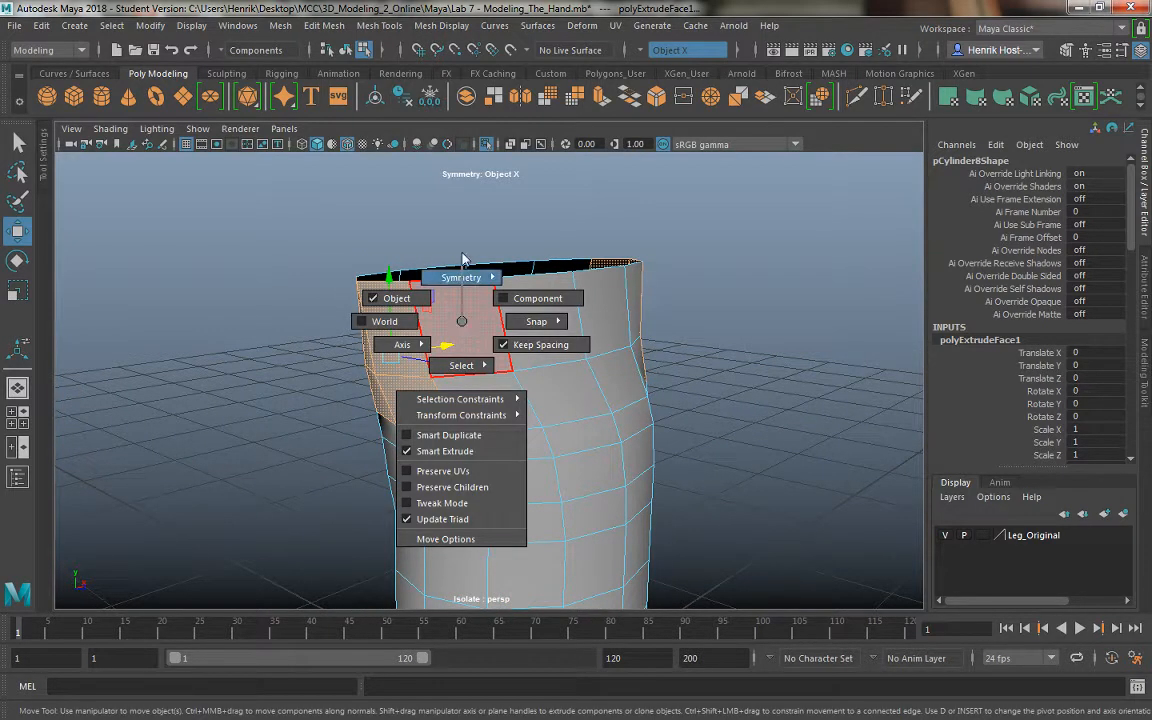
{"action": "left_click_drag", "start_coordinate": [462, 260], "coordinate": [468, 210]}
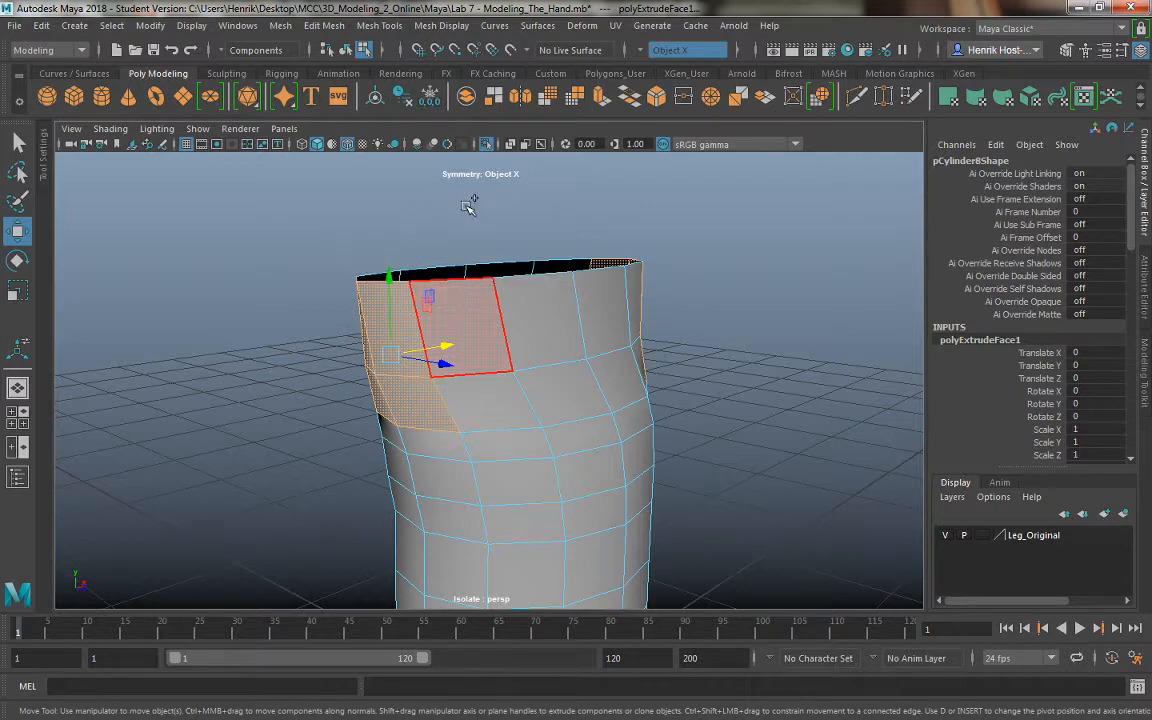
{"action": "left_click_drag", "start_coordinate": [472, 288], "coordinate": [467, 322], "text": "alt"}
{"action": "key", "text": "r"}
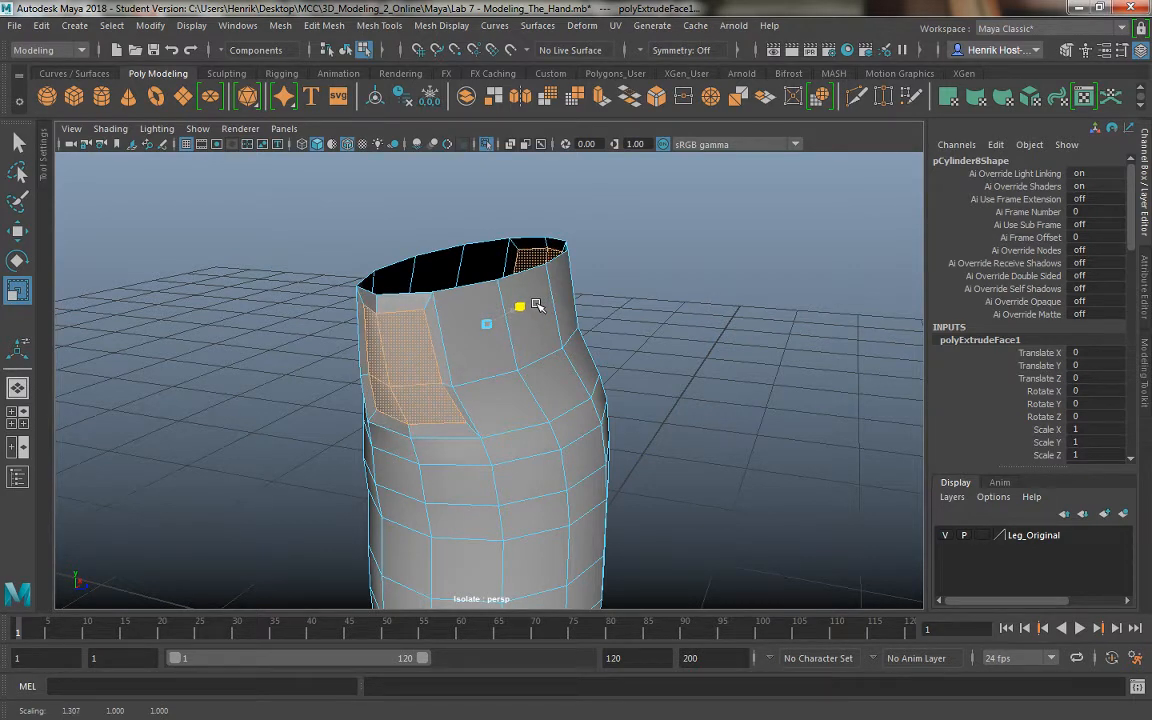
{"action": "left_click_drag", "start_coordinate": [539, 305], "coordinate": [625, 347], "text": "alt"}
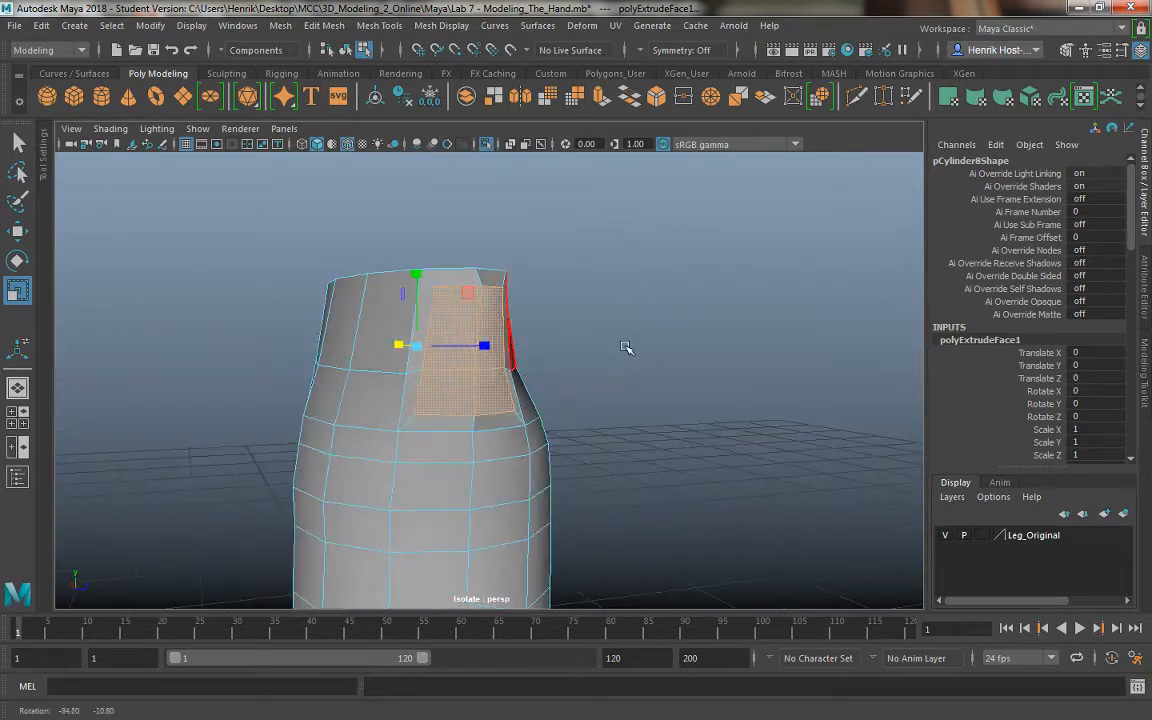
Delete the extruded side faces to open both armholes and return the torso to object mode
{"action": "key", "text": "Delete"}
{"action": "right_click_drag", "start_coordinate": [420, 298], "coordinate": [509, 221]}
{"action": "left_click", "coordinate": [594, 391]}
{"action": "left_click_drag", "start_coordinate": [594, 391], "coordinate": [476, 360], "text": "alt"}
{"action": "left_click_drag", "start_coordinate": [485, 408], "coordinate": [381, 352], "text": "alt"}
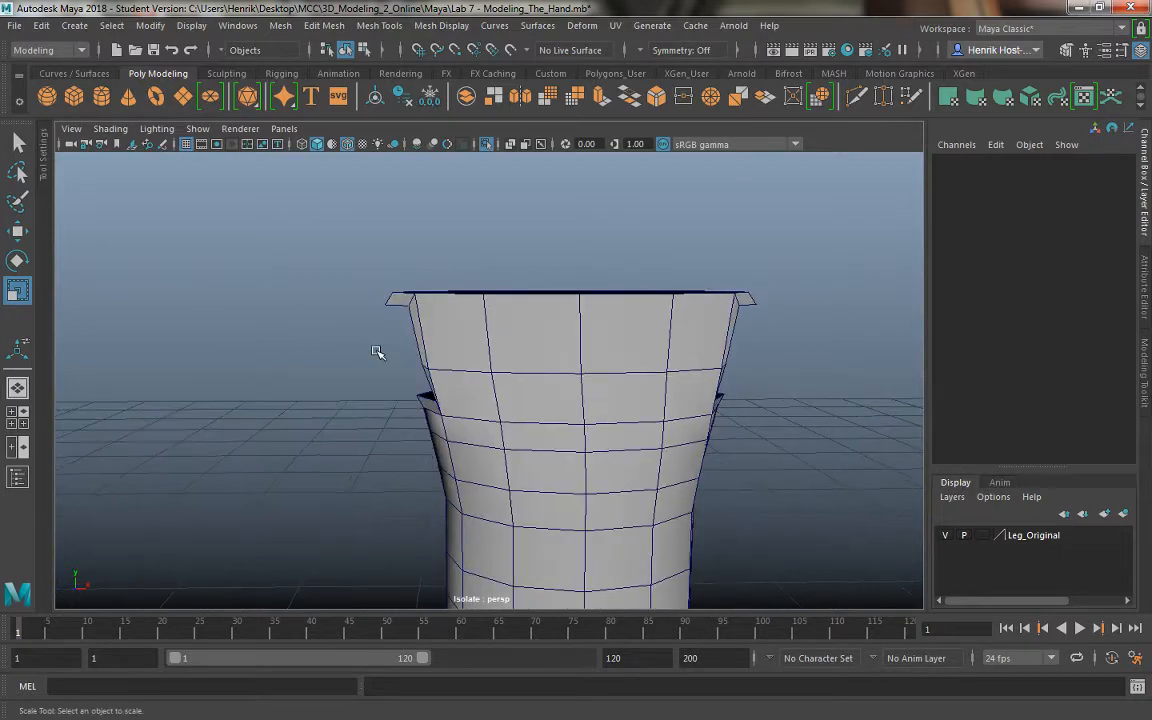
Exit the isolated view to bring the arms back and select the torso
{"action": "left_click", "coordinate": [522, 292]}
{"action": "left_click_drag", "start_coordinate": [522, 292], "coordinate": [628, 320], "text": "alt"}
{"action": "left_click", "coordinate": [520, 248]}
{"action": "key", "text": "ctrl+1"}
{"action": "left_click", "coordinate": [560, 326]}
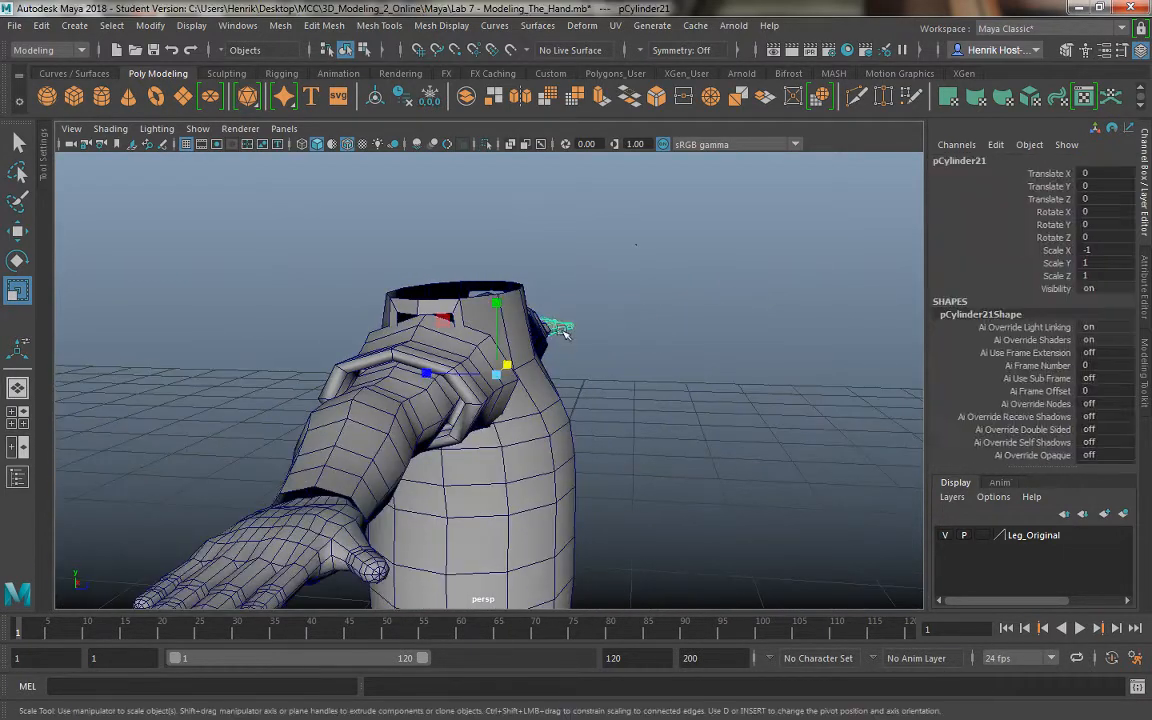
{"action": "left_click", "coordinate": [531, 330]}
{"action": "left_click_drag", "start_coordinate": [537, 347], "coordinate": [428, 355], "text": "alt"}
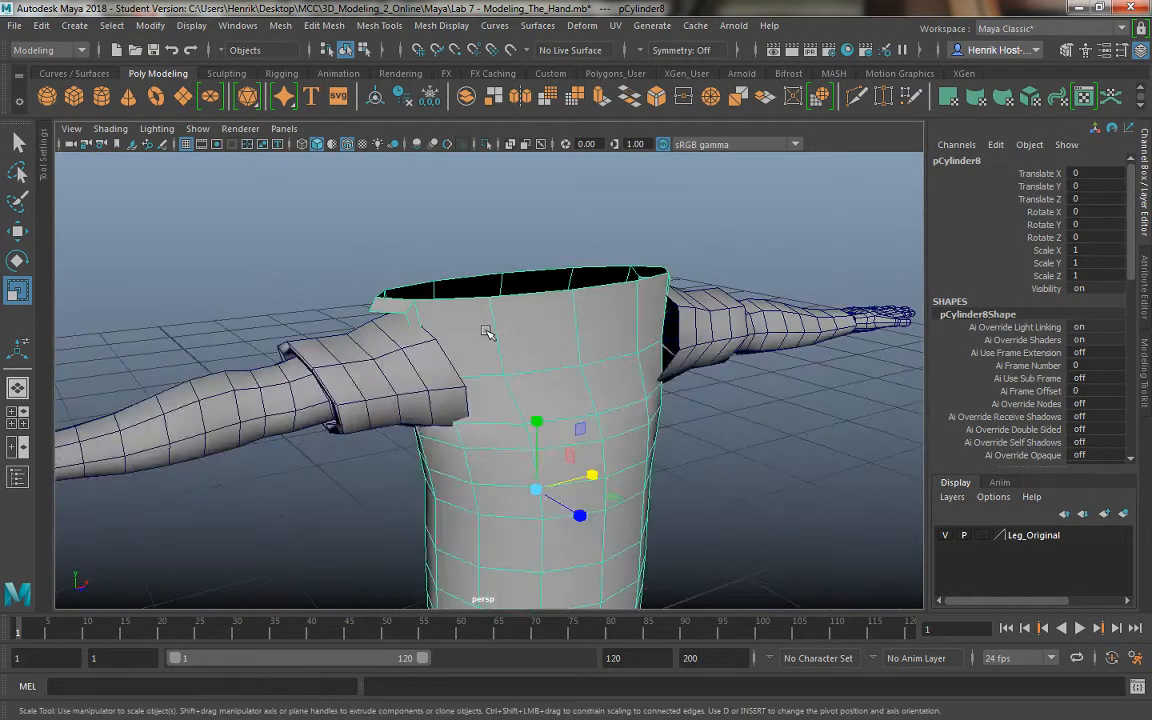
Switch the torso to vertex mode with Object X symmetry and display the scene in wireframe
{"action": "right_click_drag", "start_coordinate": [485, 243], "coordinate": [420, 246]}
{"action": "right_click_drag", "start_coordinate": [498, 336], "coordinate": [498, 224], "text": "ctrl+shift"}
{"action": "left_click_drag", "start_coordinate": [497, 341], "coordinate": [470, 368], "text": "alt"}
{"action": "left_click", "coordinate": [470, 375]}
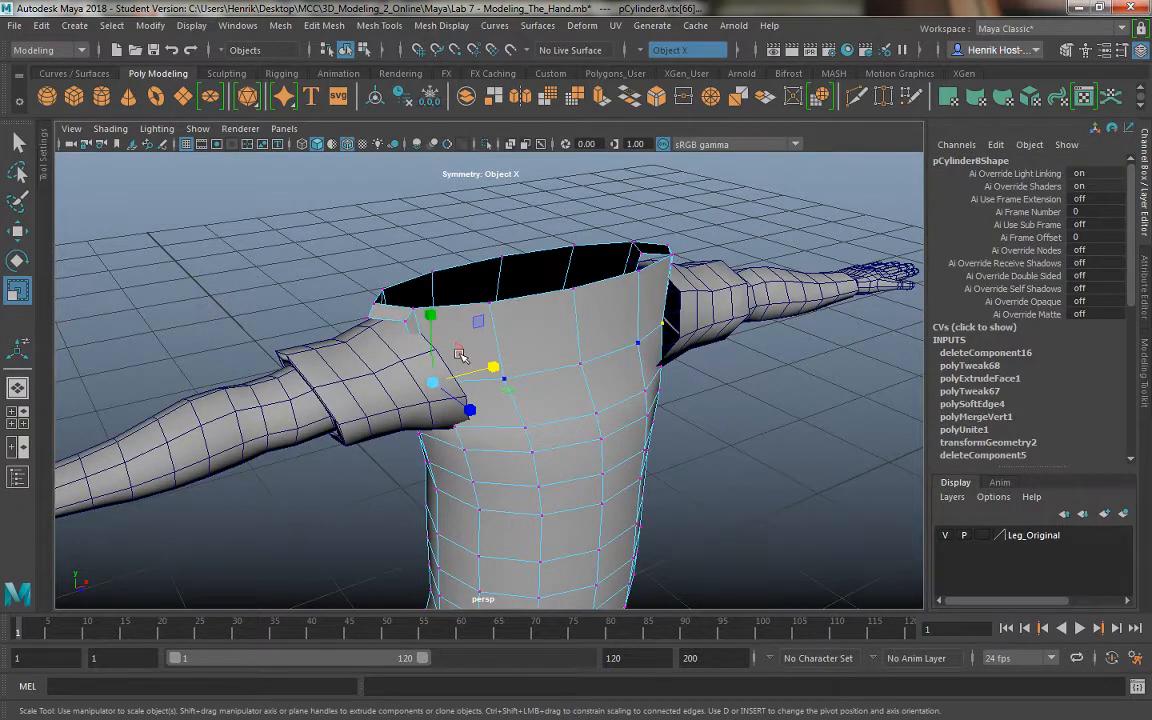
{"action": "left_click_drag", "start_coordinate": [461, 355], "coordinate": [481, 352], "text": "alt"}
{"action": "right_click_drag", "start_coordinate": [472, 243], "coordinate": [474, 313]}
{"action": "mouse_move", "coordinate": [492, 253]}
{"action": "right_mouse_down"}
{"action": "mouse_move", "coordinate": [427, 224]}
{"action": "mouse_move", "coordinate": [472, 243]}
{"action": "right_mouse_up"}
{"action": "key", "text": "4"}
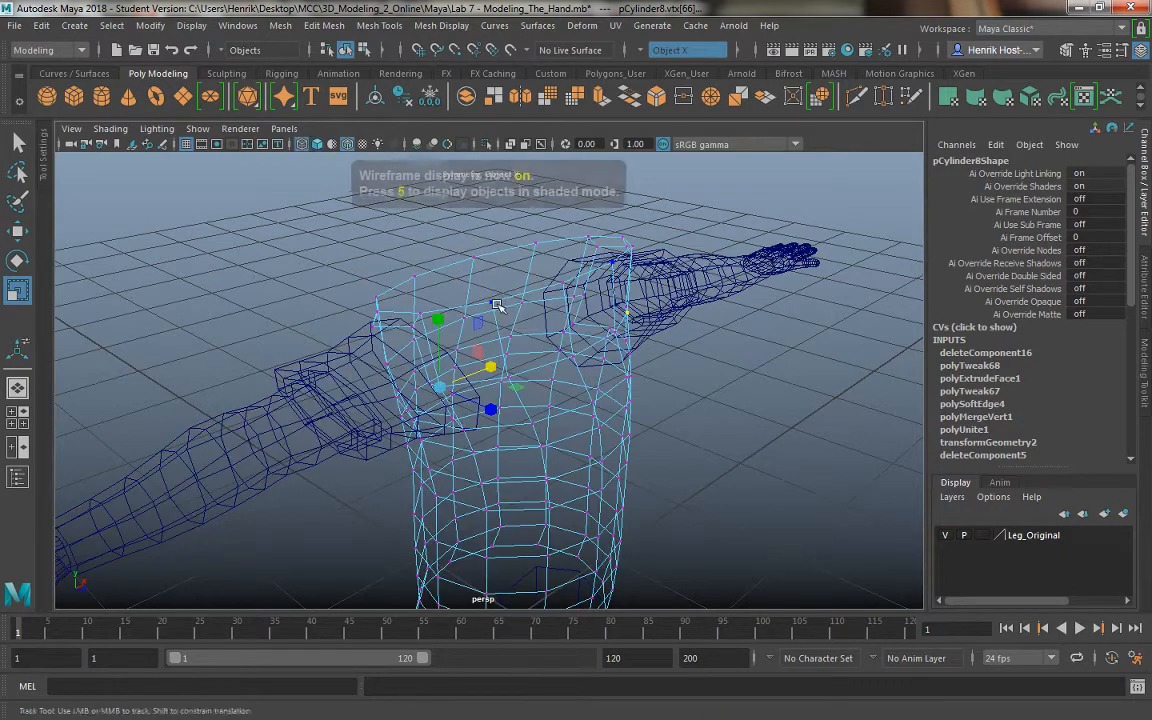
Select the front and back middle vertices of the arm openings and spread them apart along Z
{"action": "mouse_move", "coordinate": [434, 230]}
{"action": "left_mouse_down", "text": "alt"}
{"action": "mouse_move", "coordinate": [530, 386]}
{"action": "mouse_move", "coordinate": [316, 378]}
{"action": "left_mouse_up", "text": "alt"}
{"action": "right_click_drag", "start_coordinate": [316, 378], "coordinate": [411, 388], "text": "alt"}
{"action": "left_click_drag", "start_coordinate": [411, 388], "coordinate": [328, 287], "text": "alt"}
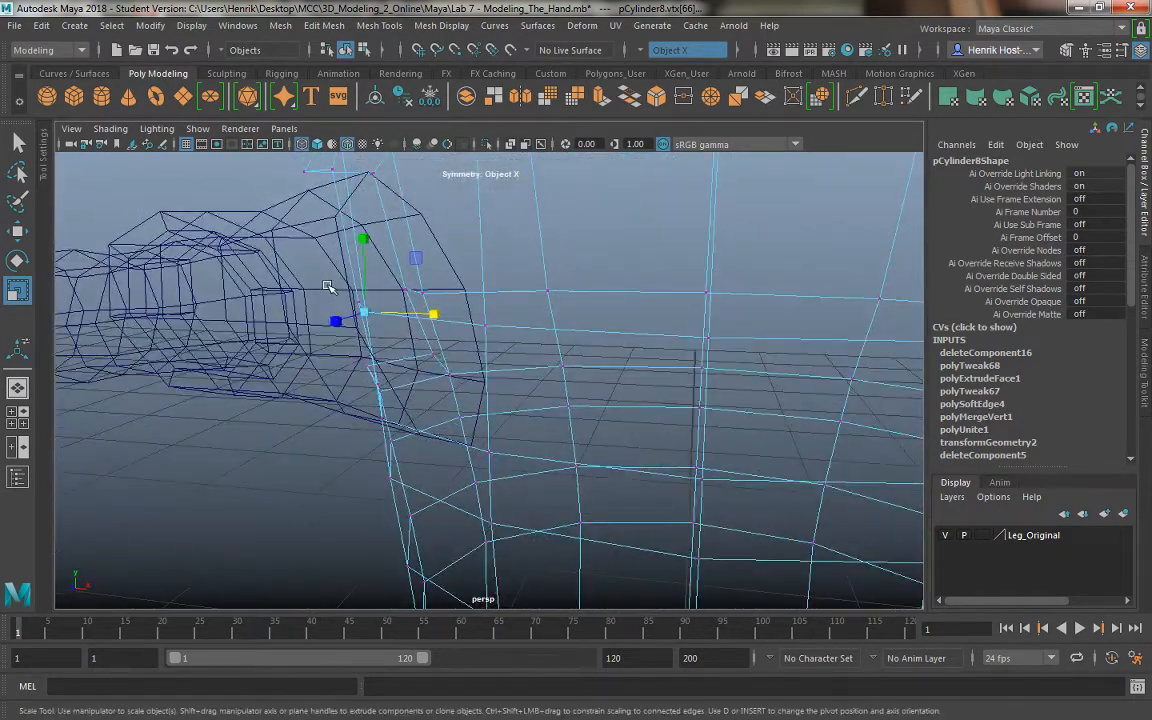
{"action": "left_click_drag", "start_coordinate": [446, 333], "coordinate": [404, 376], "text": "alt"}
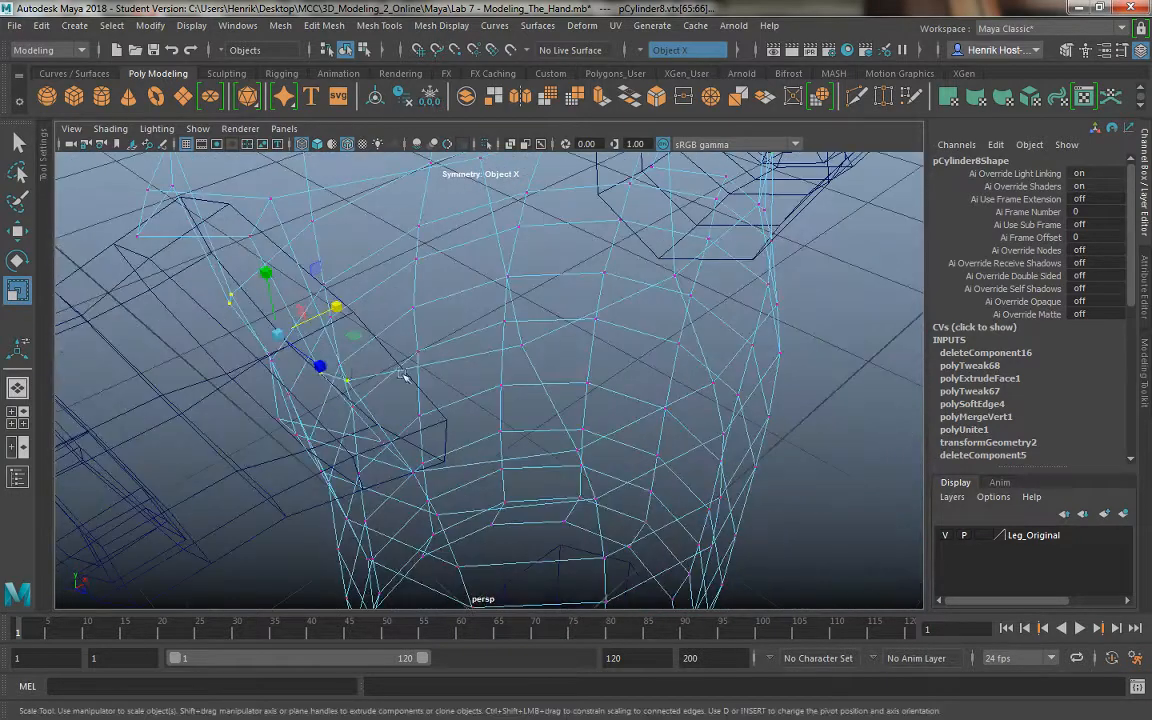
{"action": "middle_click_drag", "start_coordinate": [322, 368], "coordinate": [460, 421]}
{"action": "left_click_drag", "start_coordinate": [460, 422], "coordinate": [464, 424]}
{"action": "left_click_drag", "start_coordinate": [314, 408], "coordinate": [328, 332], "text": "alt"}
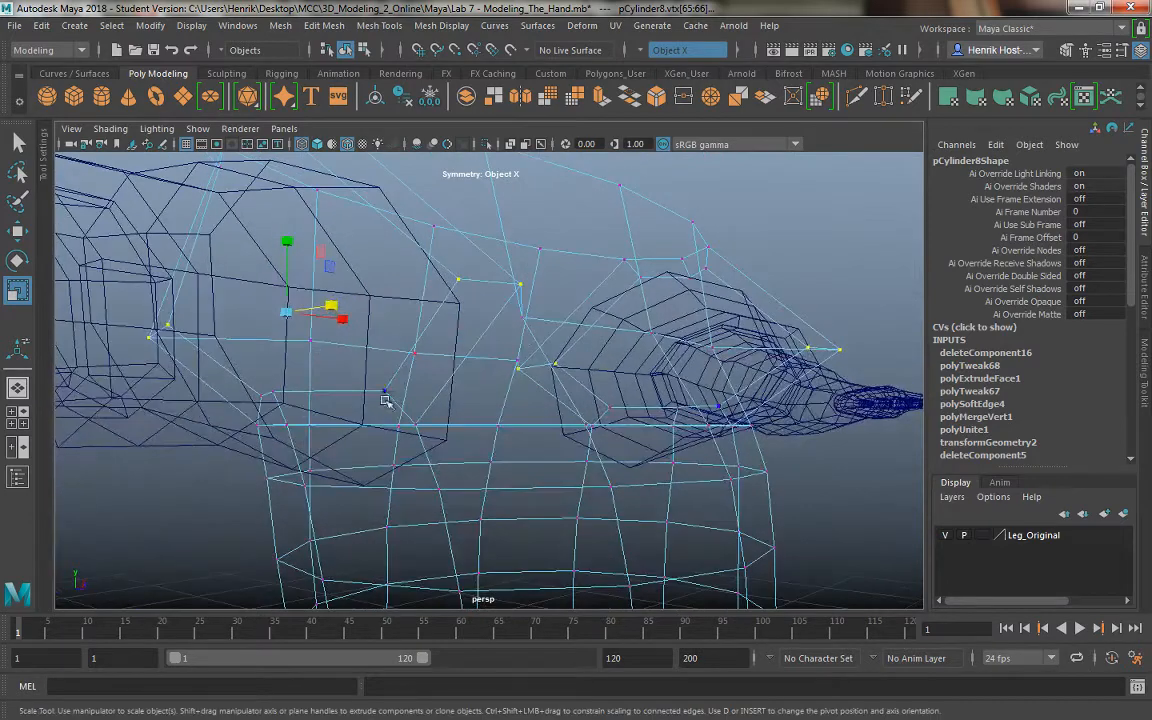
{"action": "left_click_drag", "start_coordinate": [432, 427], "coordinate": [262, 381], "text": "alt"}
{"action": "left_click_drag", "start_coordinate": [262, 381], "coordinate": [287, 418]}
{"action": "left_click_drag", "start_coordinate": [370, 419], "coordinate": [319, 458], "text": "alt"}
{"action": "left_click_drag", "start_coordinate": [274, 412], "coordinate": [301, 418]}
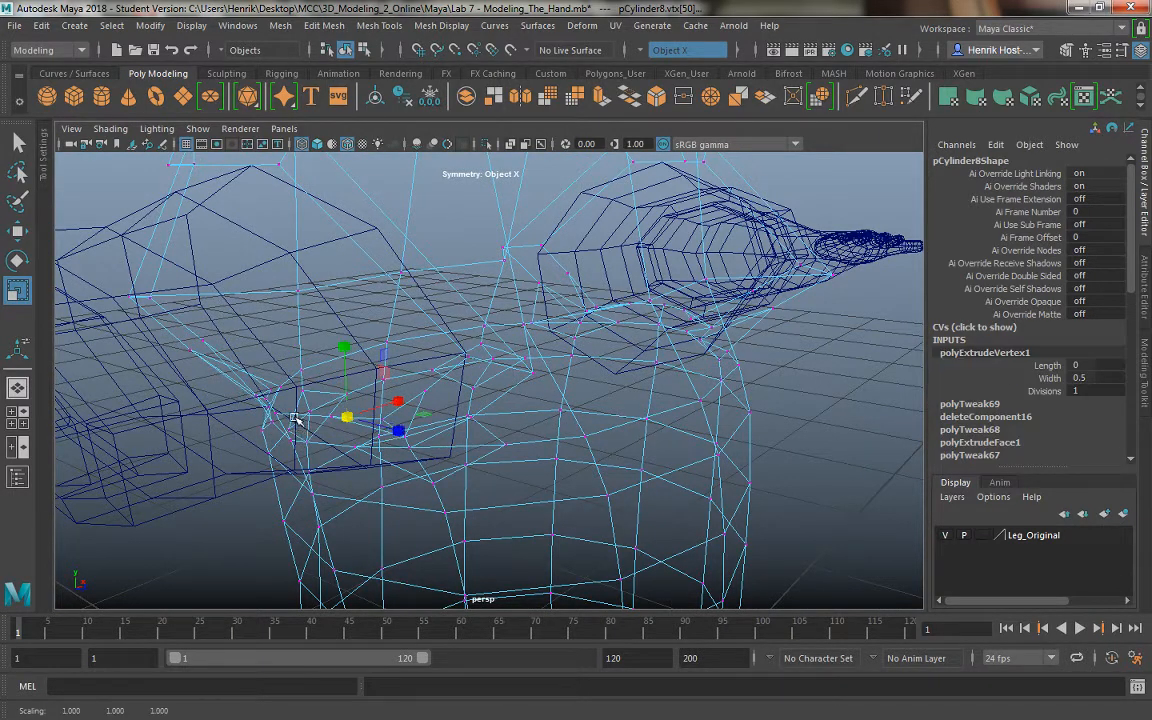
{"action": "key", "text": "ctrl+z"}
{"action": "key", "text": "ctrl+z"}
{"action": "key", "text": "ctrl+z"}
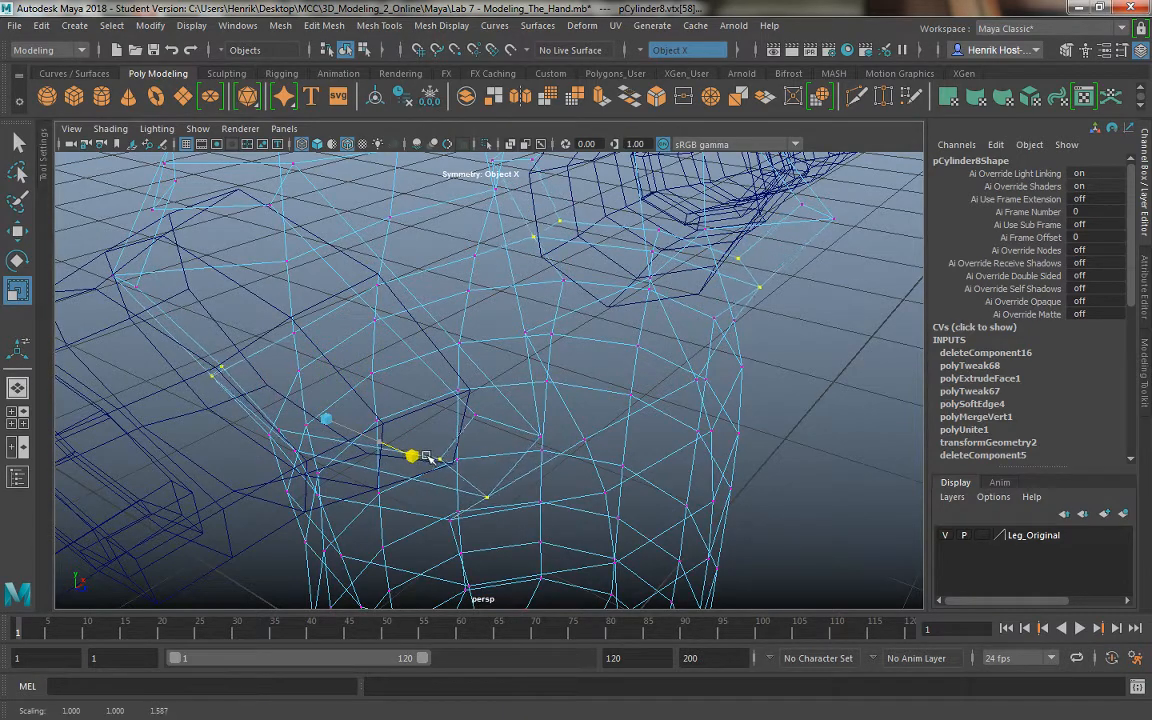
Widen the lower corner vertices of both arm openings along Z and lower them along Y
{"action": "left_click_drag", "start_coordinate": [437, 463], "coordinate": [403, 395], "text": "alt"}
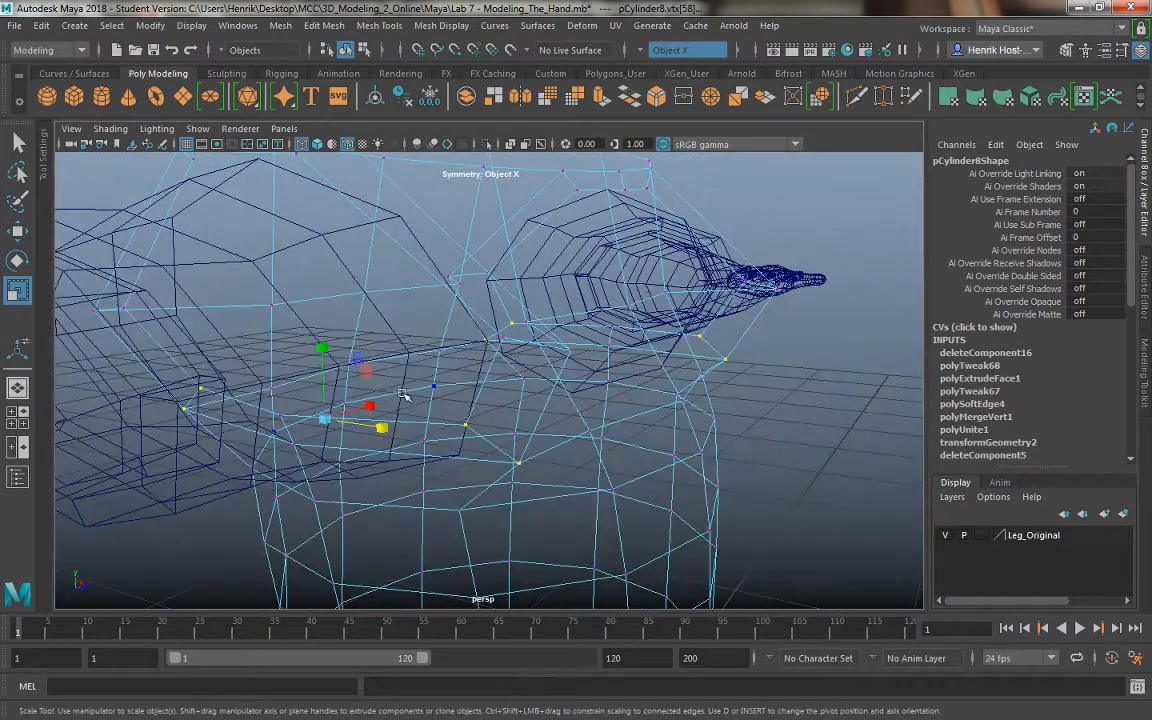
{"action": "key", "text": "w"}
{"action": "left_click_drag", "start_coordinate": [323, 347], "coordinate": [327, 373]}
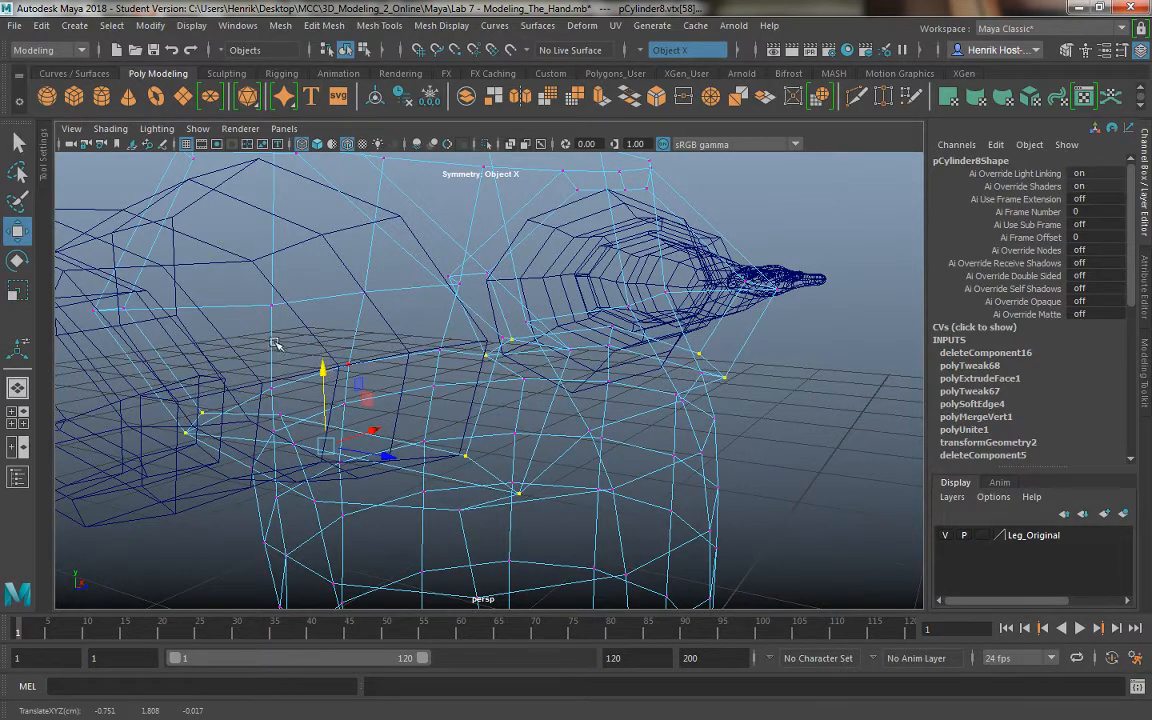
Select the bottom middle vertices of the arm openings with the vertex below them and move them down along Y
{"action": "mouse_move", "coordinate": [278, 342]}
{"action": "left_mouse_down", "text": "alt"}
{"action": "mouse_move", "coordinate": [308, 302]}
{"action": "mouse_move", "coordinate": [281, 330]}
{"action": "left_mouse_up", "text": "alt"}
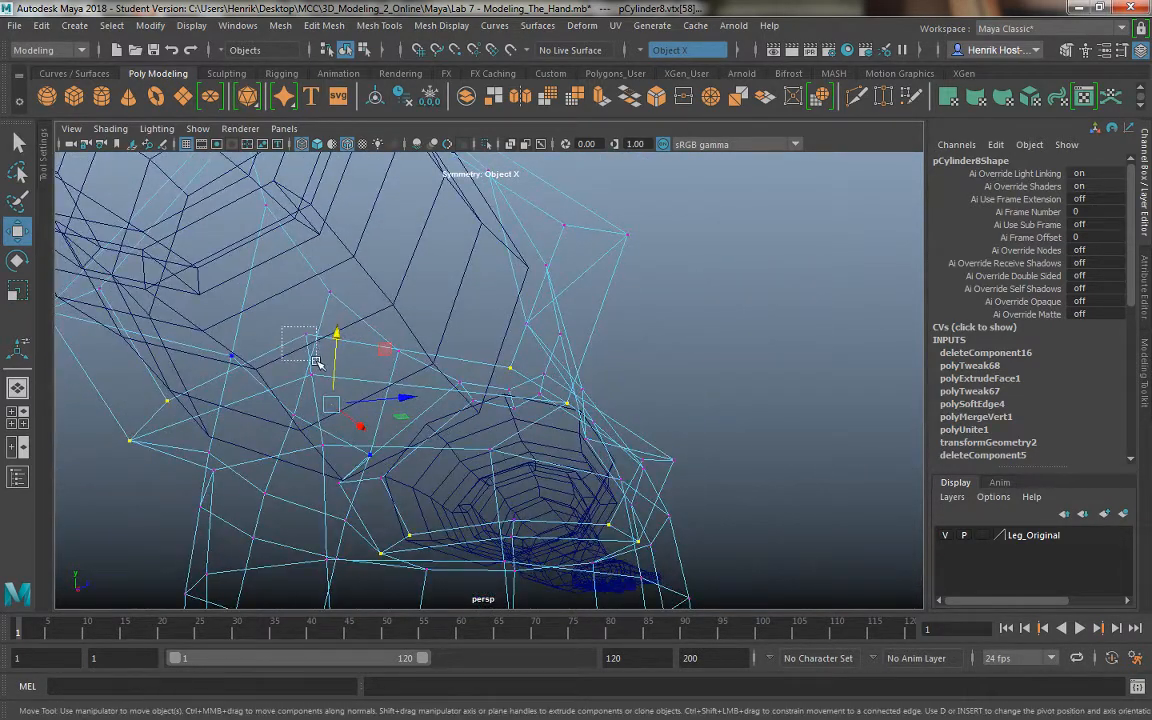
{"action": "mouse_move", "coordinate": [332, 364]}
{"action": "left_mouse_down"}
{"action": "mouse_move", "coordinate": [328, 330]}
{"action": "mouse_move", "coordinate": [322, 361]}
{"action": "left_mouse_up"}
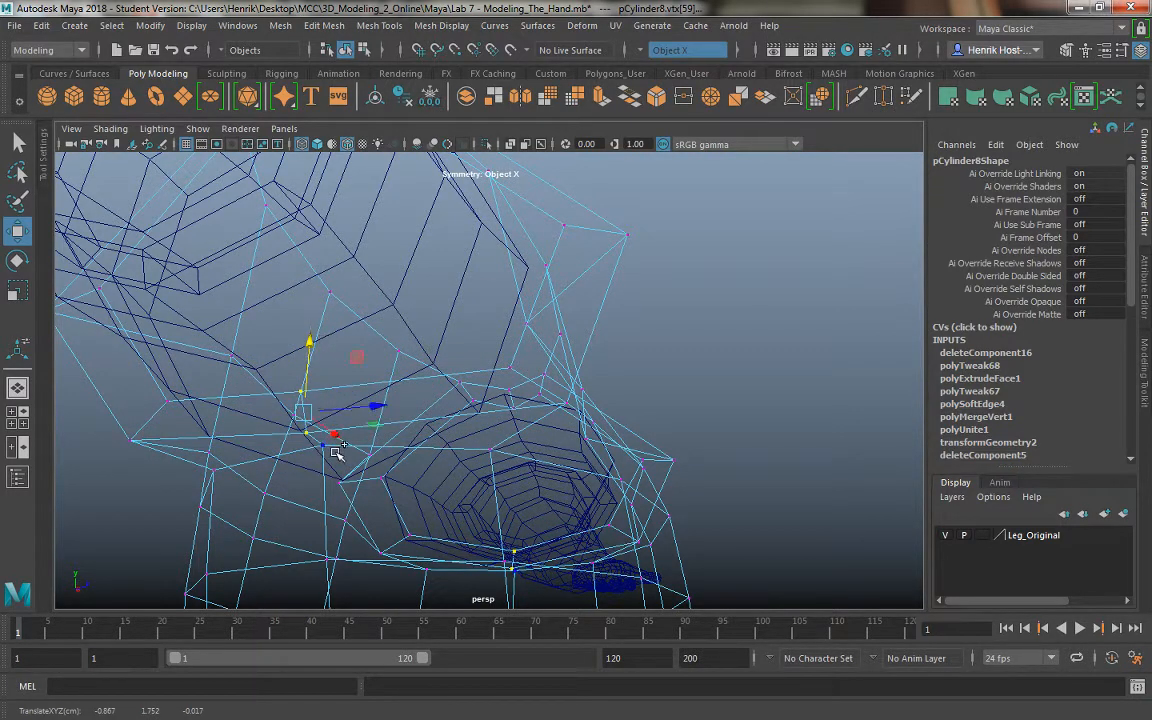
{"action": "left_click_drag", "start_coordinate": [323, 381], "coordinate": [320, 375]}
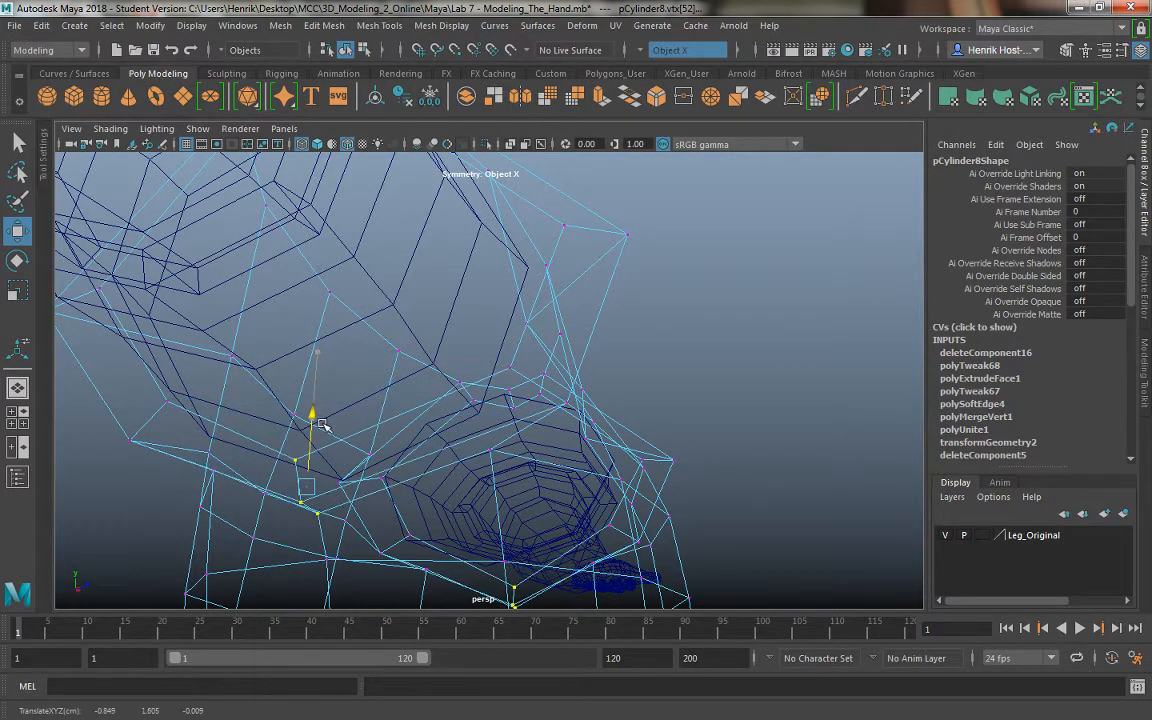
{"action": "left_click", "coordinate": [348, 548]}
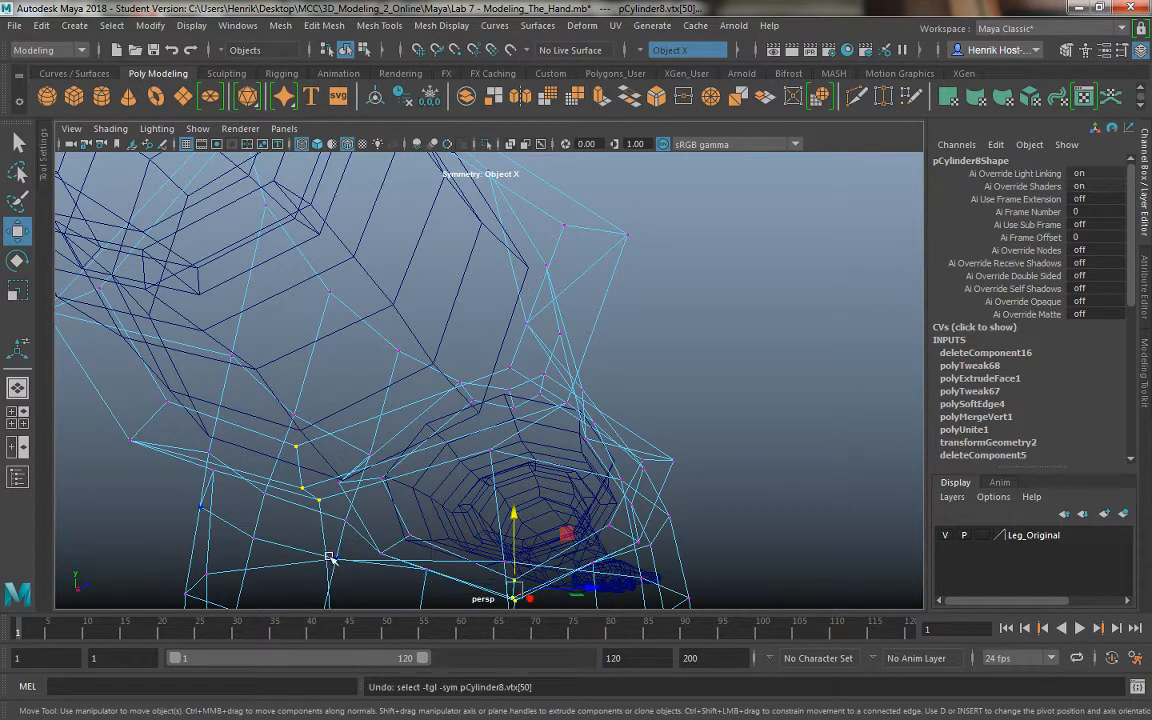
{"action": "mouse_move", "coordinate": [318, 432]}
{"action": "left_mouse_down"}
{"action": "mouse_move", "coordinate": [319, 470]}
{"action": "mouse_move", "coordinate": [378, 465]}
{"action": "mouse_move", "coordinate": [378, 377]}
{"action": "mouse_move", "coordinate": [437, 365]}
{"action": "mouse_move", "coordinate": [535, 373]}
{"action": "mouse_move", "coordinate": [563, 410]}
{"action": "mouse_move", "coordinate": [509, 386]}
{"action": "mouse_move", "coordinate": [450, 393]}
{"action": "mouse_move", "coordinate": [464, 364]}
{"action": "mouse_move", "coordinate": [378, 342]}
{"action": "mouse_move", "coordinate": [442, 329]}
{"action": "mouse_move", "coordinate": [497, 337]}
{"action": "mouse_move", "coordinate": [404, 301]}
{"action": "mouse_move", "coordinate": [458, 317]}
{"action": "mouse_move", "coordinate": [410, 325]}
{"action": "left_mouse_up"}
Return to shaded display and raise the front and back middle vertices of the arm openings along Y
{"action": "key", "text": "4"}
{"action": "key", "text": "5"}
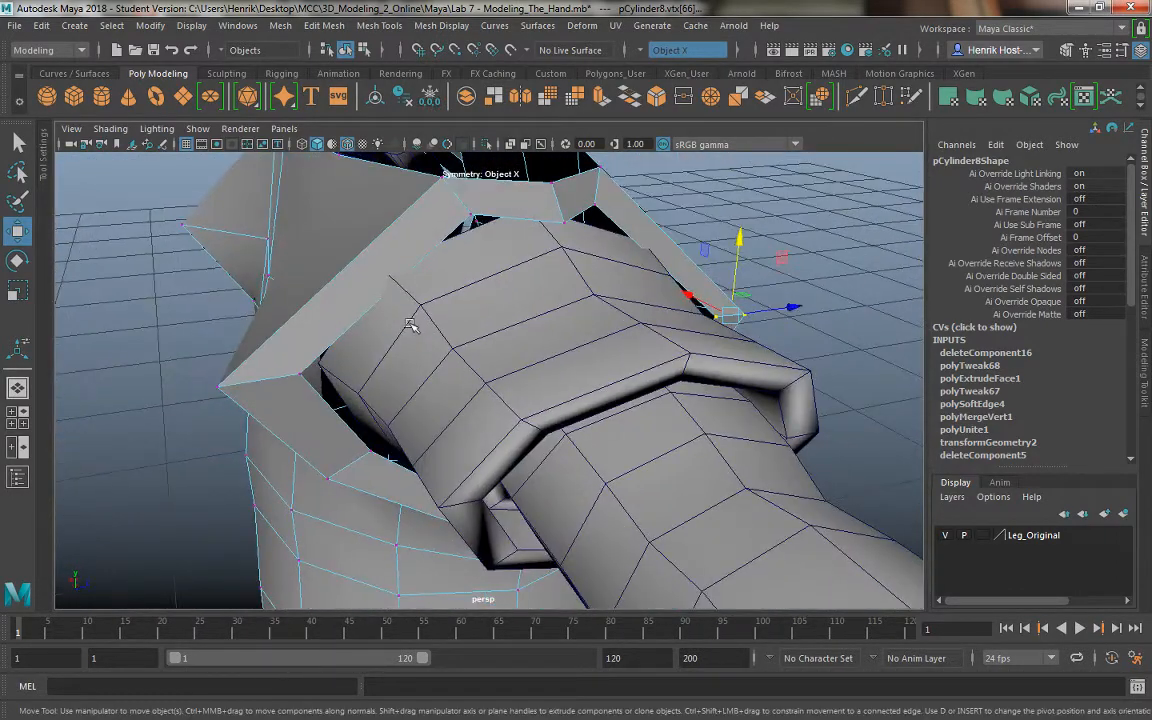
{"action": "left_click_drag", "start_coordinate": [280, 374], "coordinate": [541, 188], "text": "alt"}
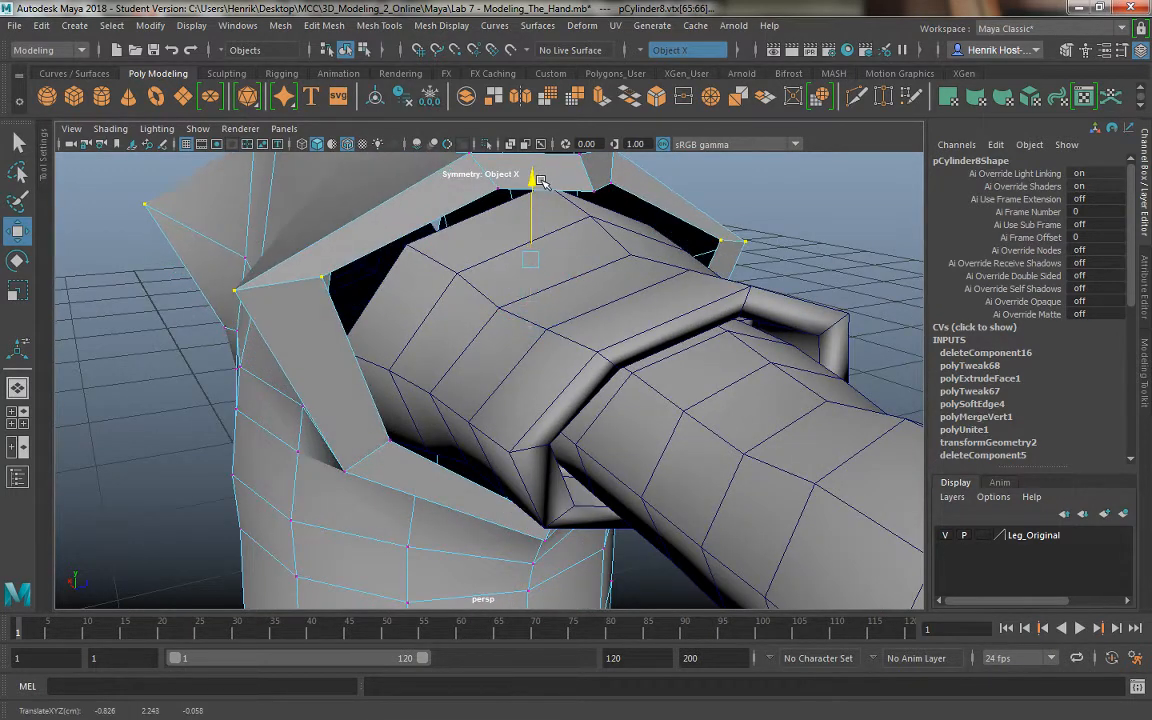
{"action": "left_click_drag", "start_coordinate": [407, 277], "coordinate": [450, 290], "text": "alt"}
Select the top corner vertices of both arm openings and scale them apart along Z
{"action": "right_click", "coordinate": [485, 268]}
{"action": "left_click", "coordinate": [560, 219]}
{"action": "left_click_drag", "start_coordinate": [560, 219], "coordinate": [479, 295], "text": "alt"}
{"action": "right_click_drag", "start_coordinate": [417, 234], "coordinate": [345, 232]}
{"action": "left_click", "coordinate": [410, 236]}
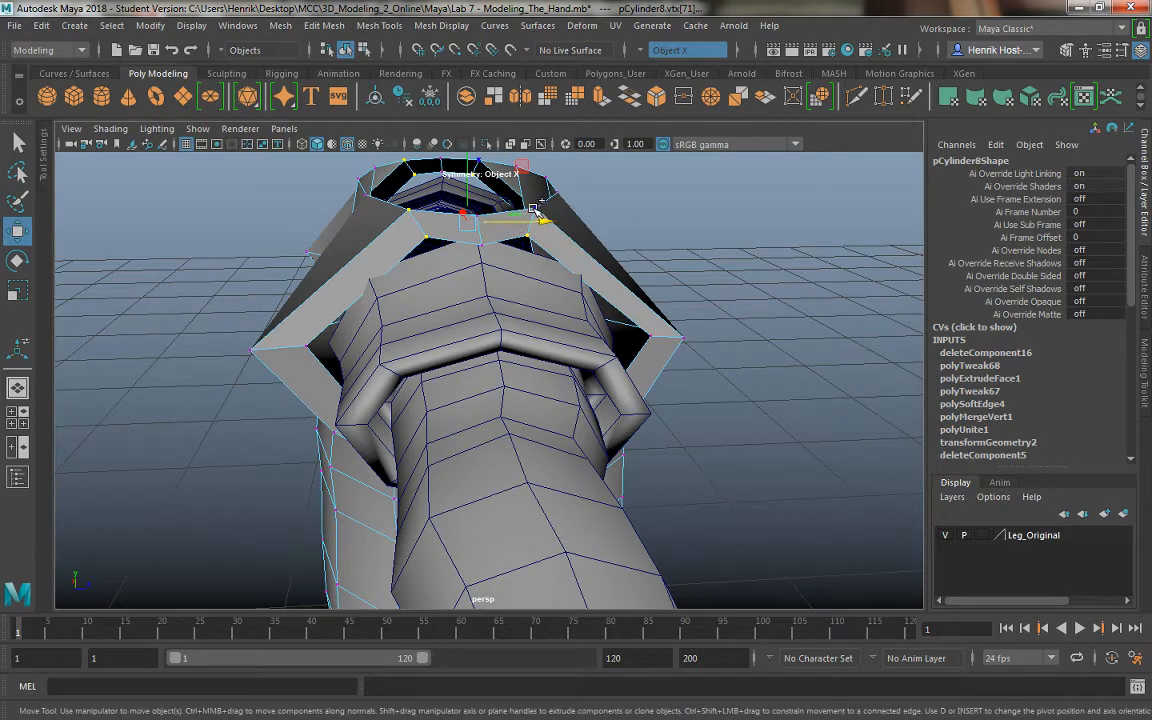
{"action": "left_click_drag", "start_coordinate": [534, 208], "coordinate": [562, 288], "text": "alt"}
{"action": "key", "text": "r"}
Lower the top corner vertices of the arm openings along Y and widen them further along Z
{"action": "key", "text": "w"}
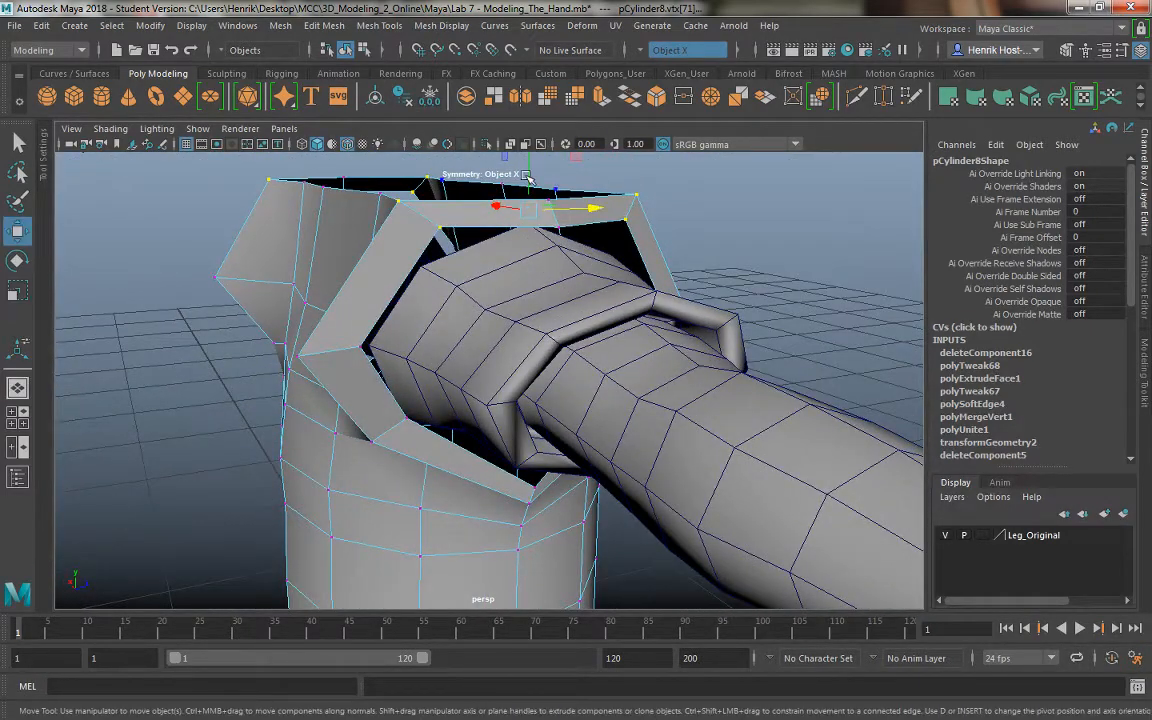
{"action": "left_click_drag", "start_coordinate": [529, 170], "coordinate": [531, 189]}
{"action": "key", "text": "r"}
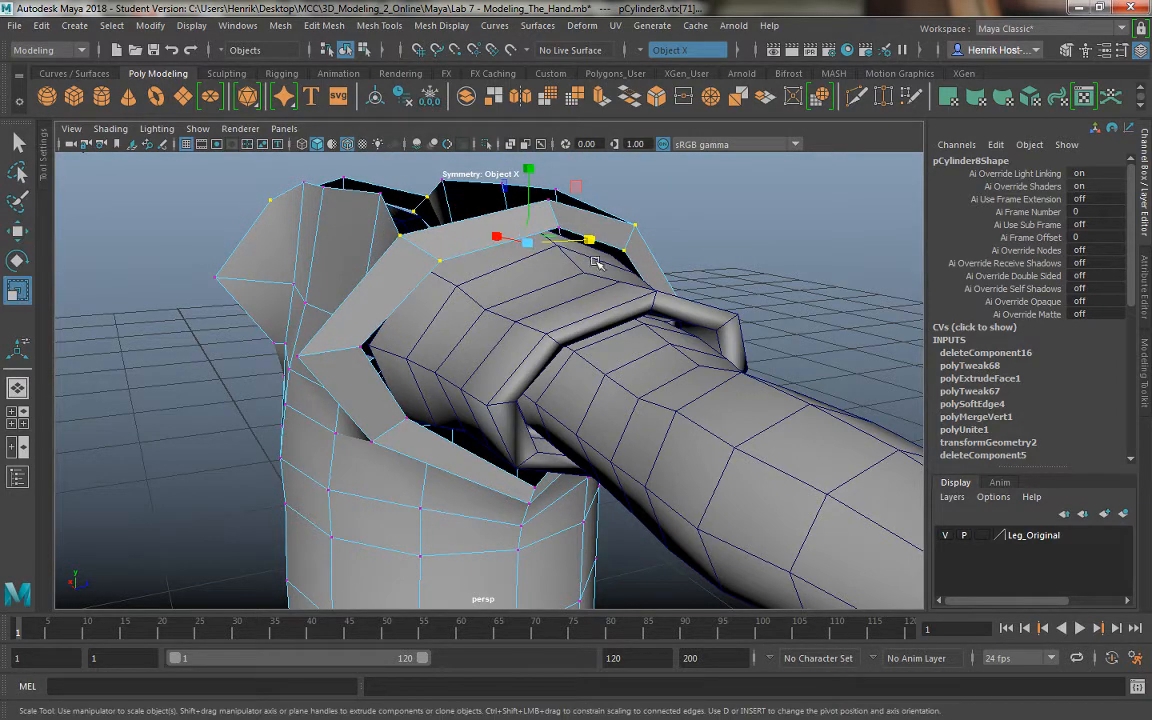
{"action": "left_click_drag", "start_coordinate": [591, 239], "coordinate": [622, 245]}
{"action": "left_click_drag", "start_coordinate": [440, 265], "coordinate": [491, 281], "text": "alt"}
{"action": "right_click_drag", "start_coordinate": [560, 316], "coordinate": [628, 220]}
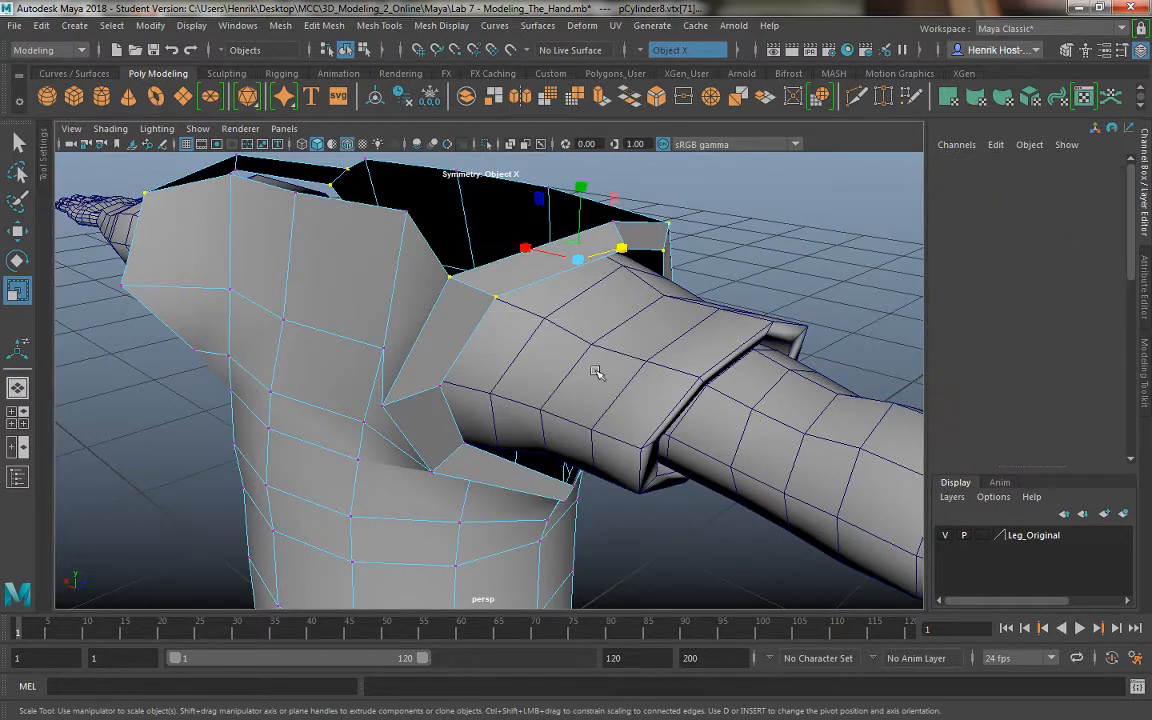
Select both arms and the torso as objects
{"action": "left_click", "coordinate": [599, 372]}
{"action": "left_click_drag", "start_coordinate": [534, 386], "coordinate": [227, 419], "text": "alt"}
{"action": "left_click", "coordinate": [532, 406], "text": "shift"}
{"action": "left_click", "coordinate": [165, 396], "text": "shift"}
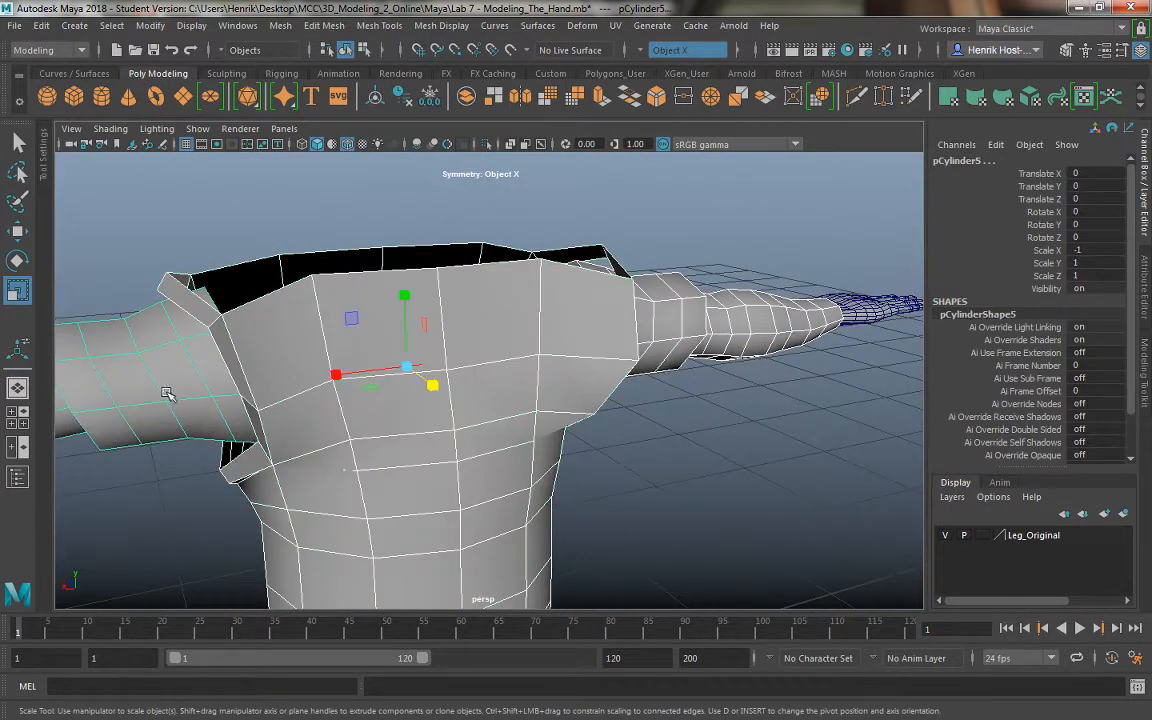
{"action": "left_click_drag", "start_coordinate": [277, 384], "coordinate": [385, 367], "text": "alt"}
{"action": "left_click_drag", "start_coordinate": [313, 373], "coordinate": [538, 384], "text": "alt"}
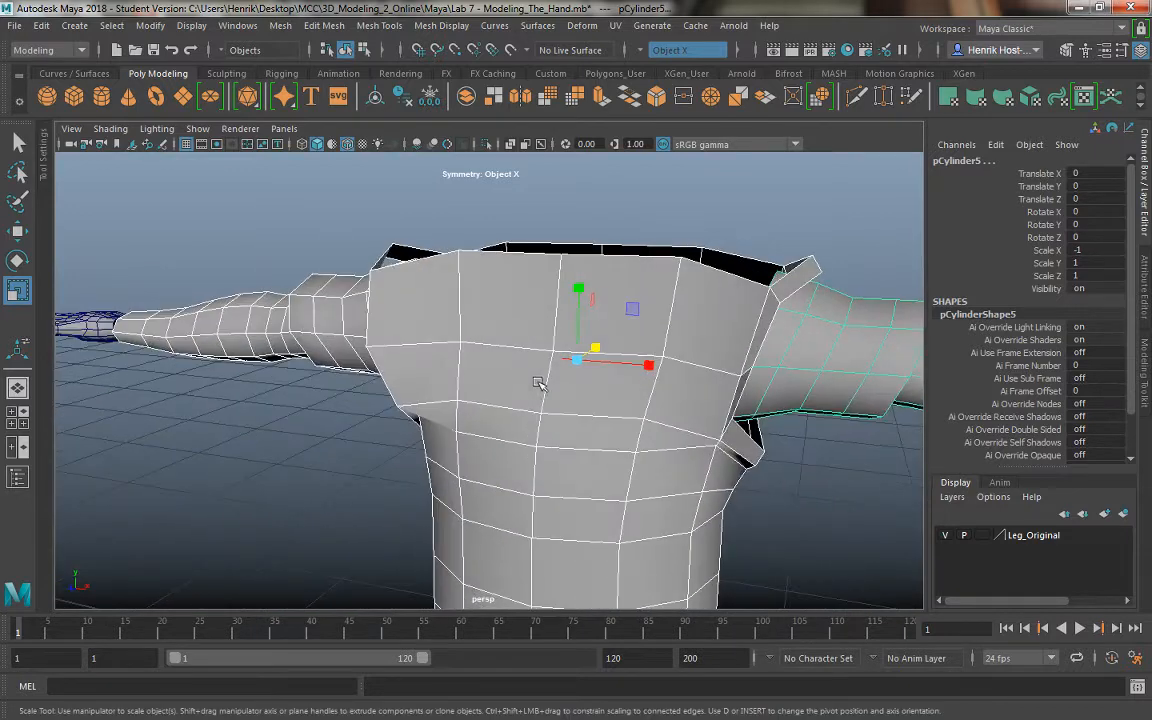
{"action": "left_click", "coordinate": [276, 325]}
{"action": "left_click_drag", "start_coordinate": [237, 369], "coordinate": [285, 370], "text": "alt"}
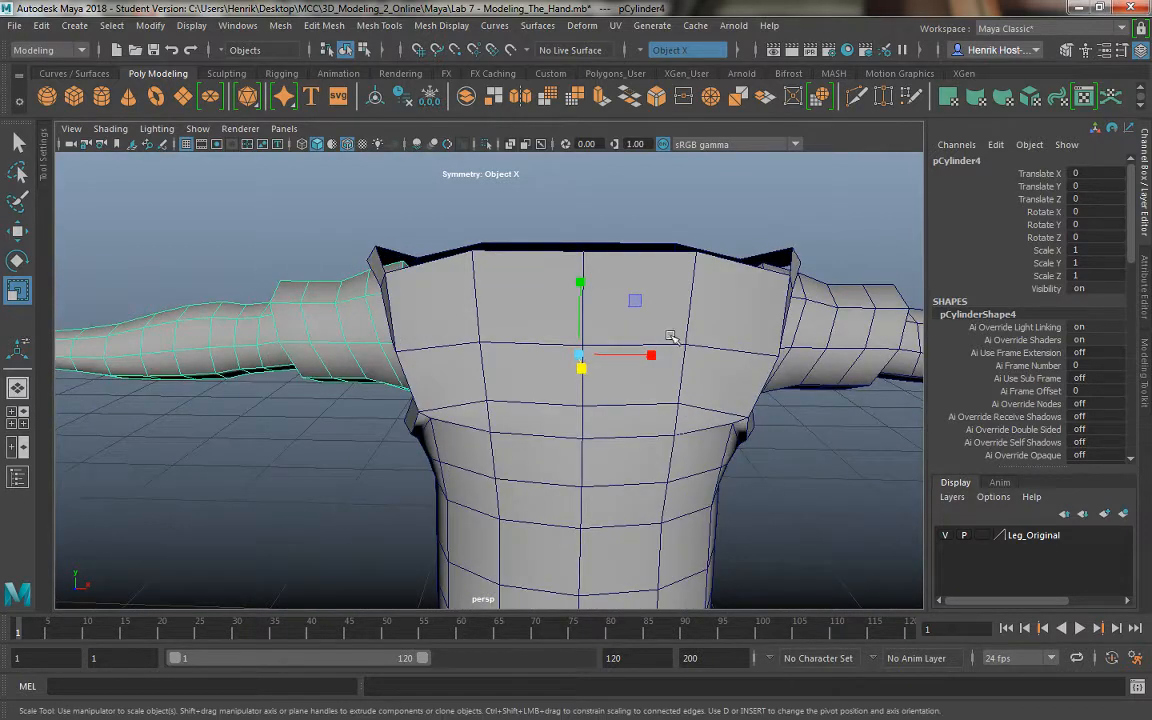
{"action": "left_click", "coordinate": [524, 432]}
{"action": "left_click_drag", "start_coordinate": [524, 432], "coordinate": [588, 440], "text": "alt"}
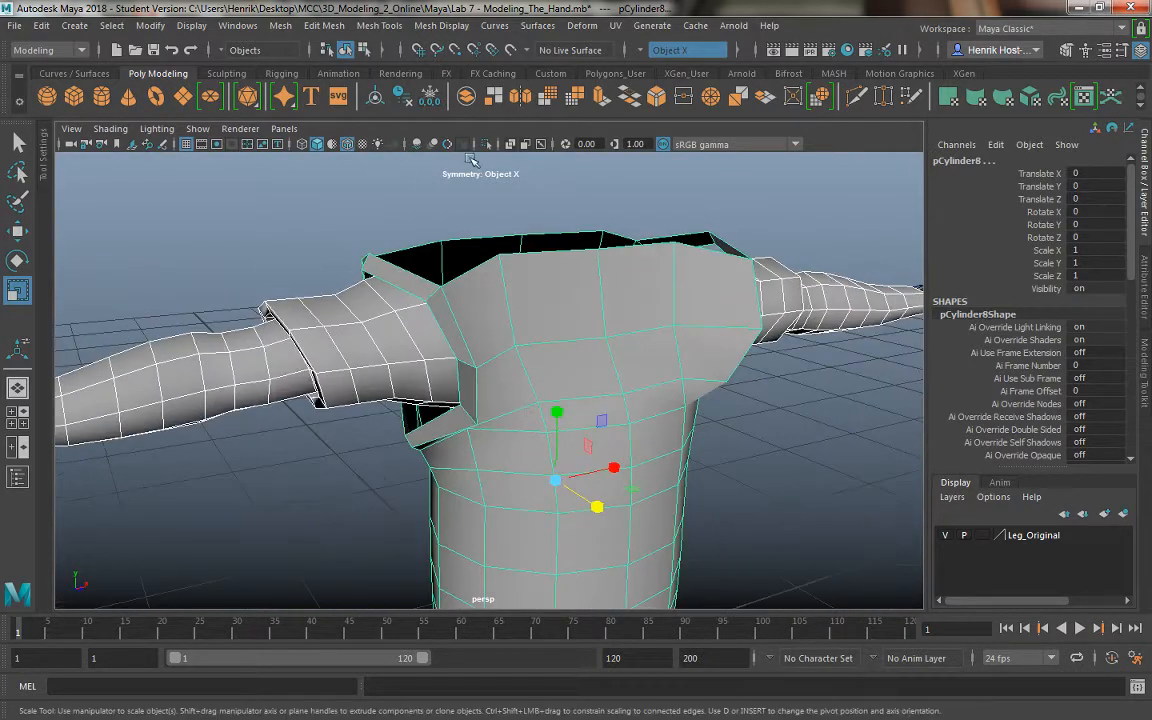
Combine the selected arms and torso into a single mesh
{"action": "left_click", "coordinate": [273, 27]}
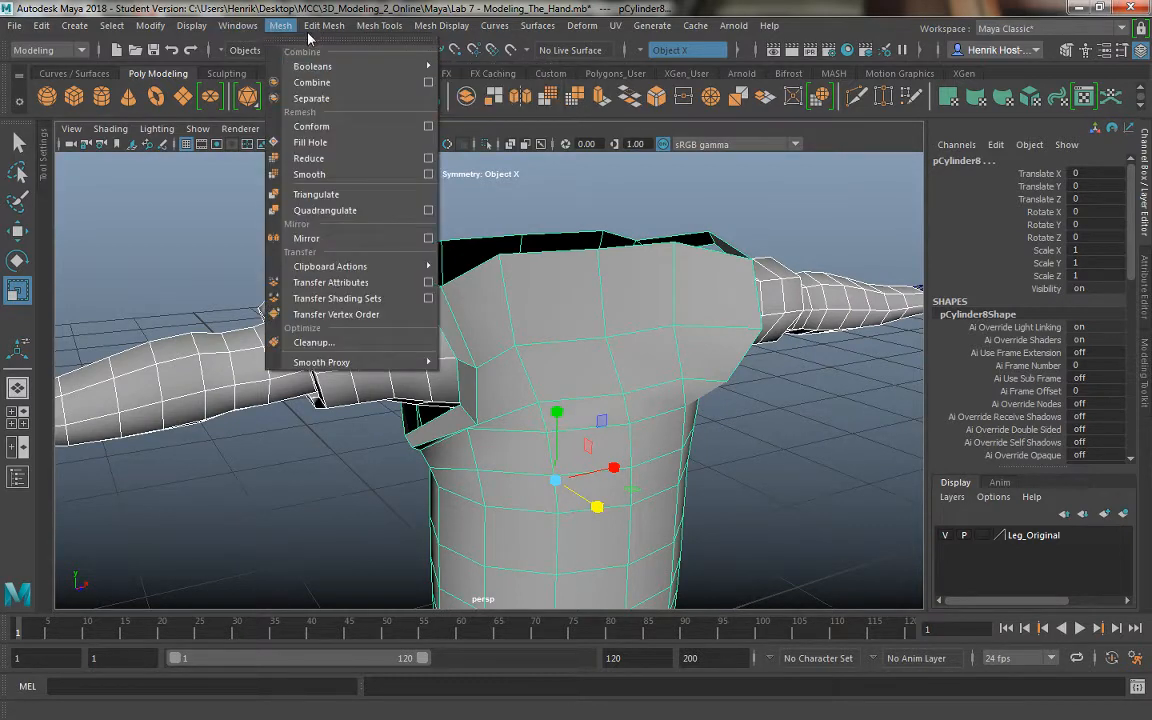
{"action": "mouse_move", "coordinate": [315, 25]}
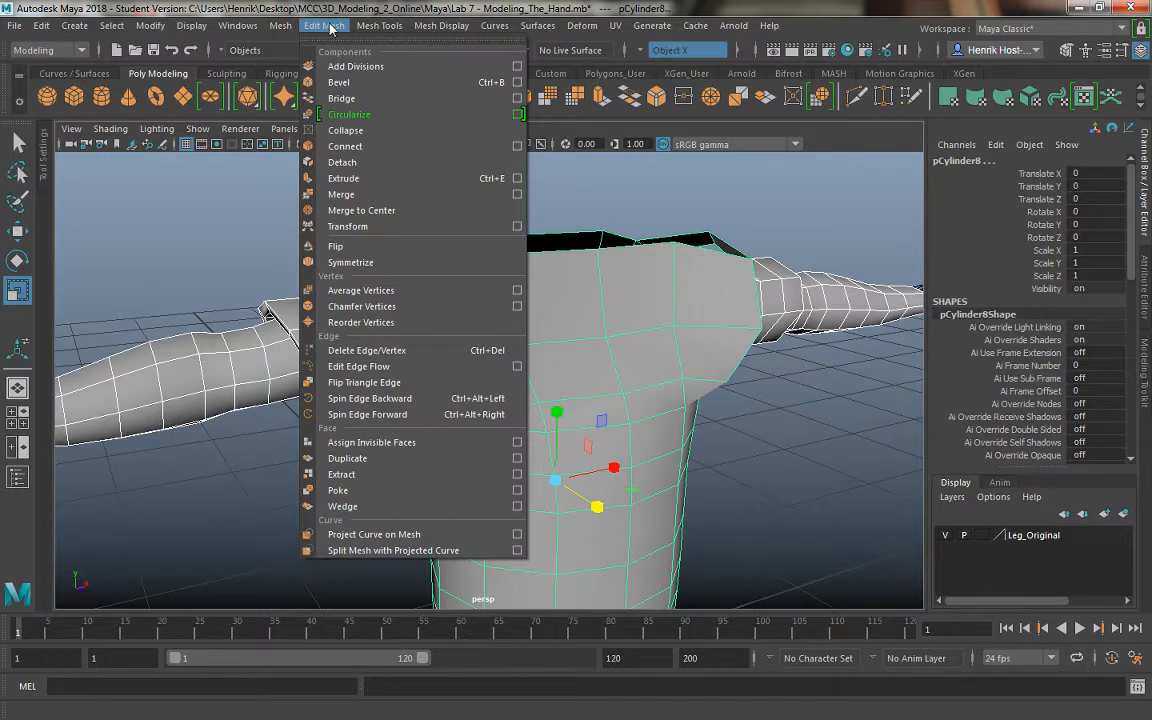
{"action": "mouse_move", "coordinate": [280, 26]}
{"action": "left_click", "coordinate": [300, 81]}
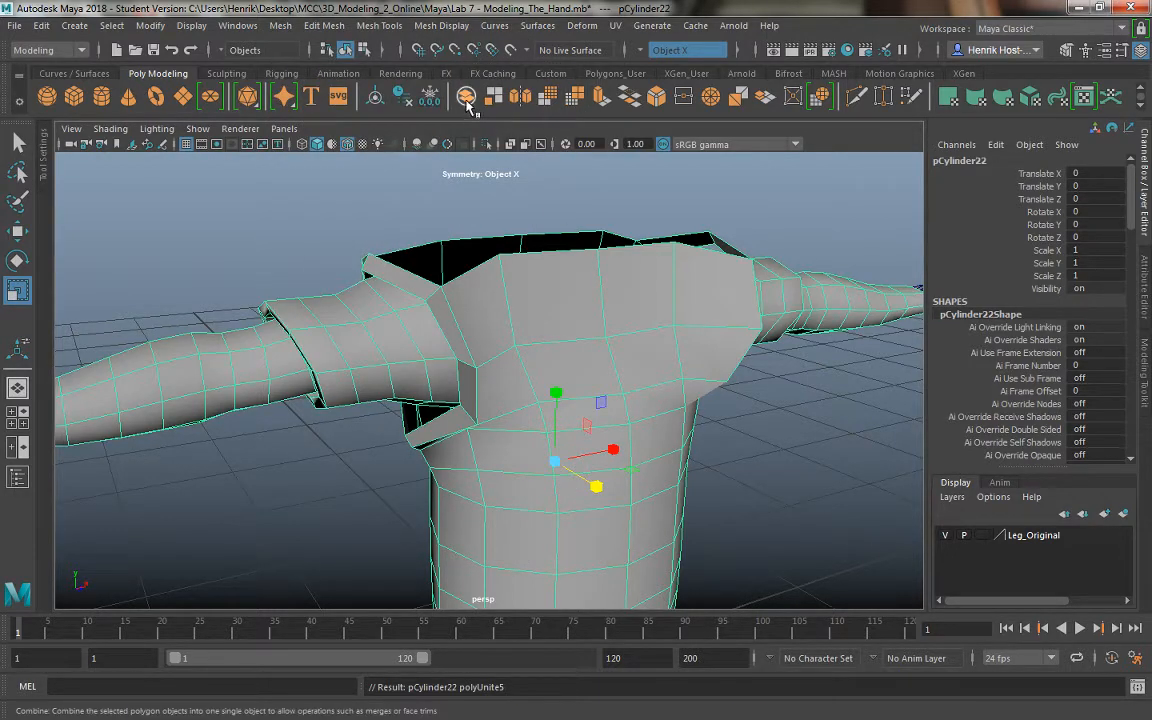
Delete the face loop at the shoulder end of the arms to leave a gap beside the torso openings
{"action": "left_click_drag", "start_coordinate": [447, 315], "coordinate": [474, 316], "text": "alt"}
{"action": "right_click_drag", "start_coordinate": [529, 243], "coordinate": [530, 307]}
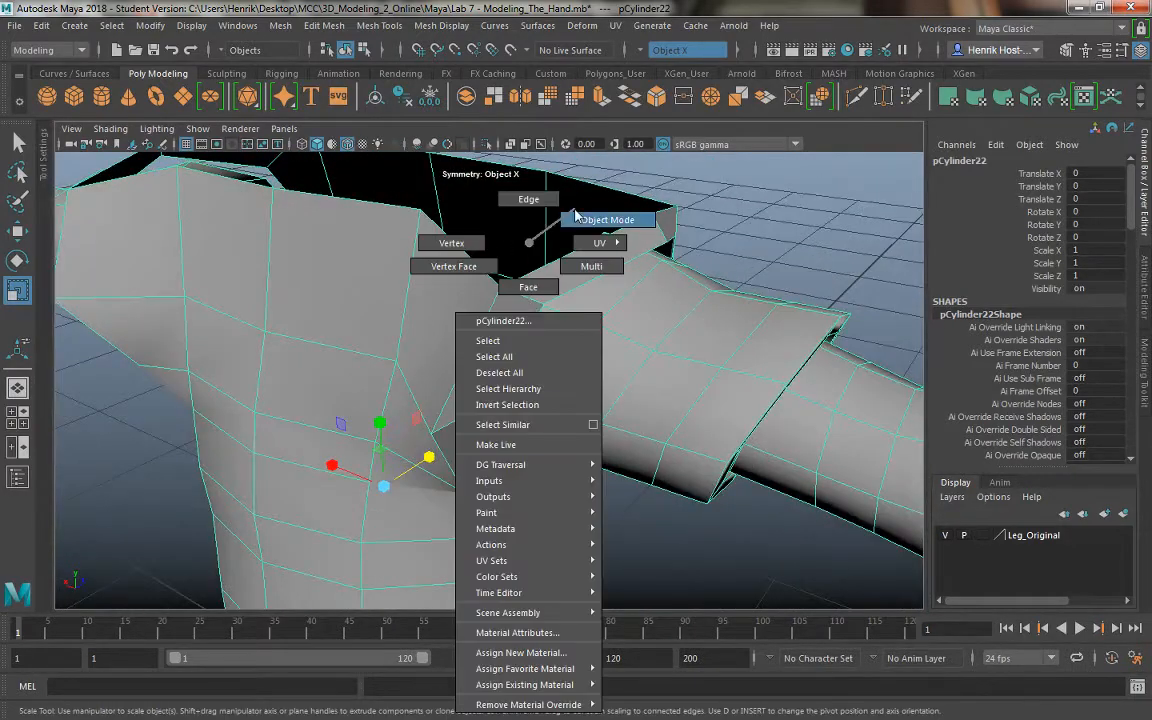
{"action": "right_click_drag", "start_coordinate": [576, 213], "coordinate": [578, 215]}
{"action": "right_click_drag", "start_coordinate": [745, 242], "coordinate": [743, 298]}
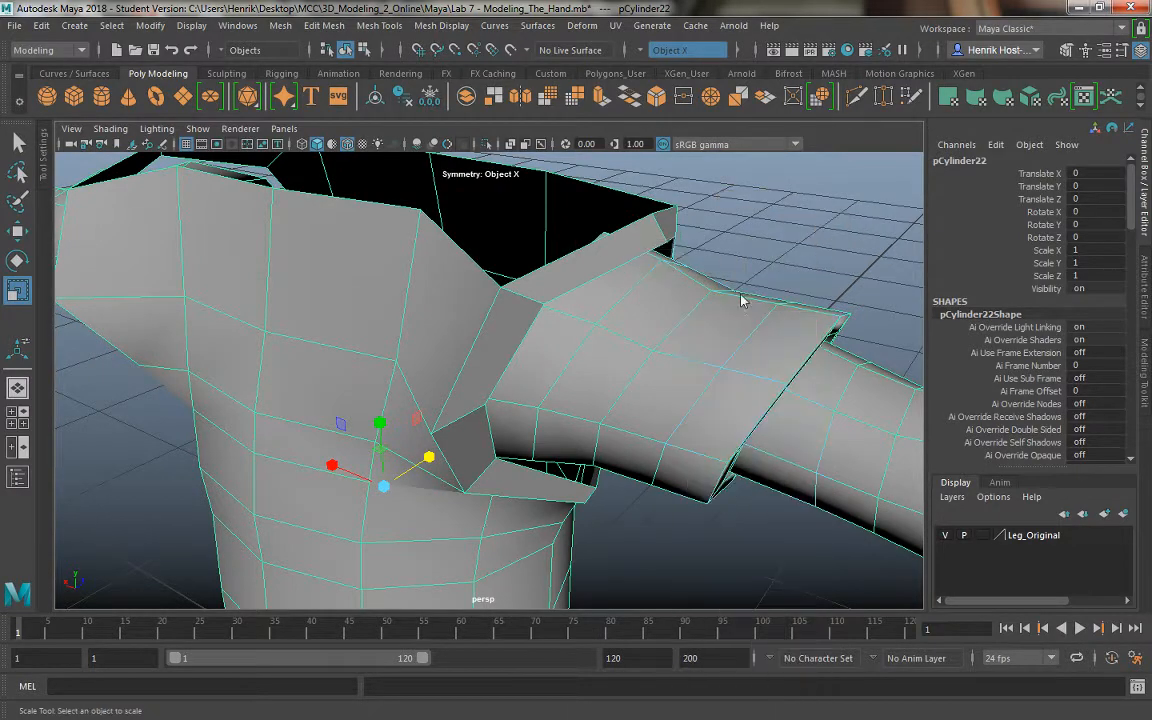
{"action": "left_click", "coordinate": [540, 358]}
{"action": "double_click", "coordinate": [604, 305], "text": "shift"}
{"action": "left_click_drag", "start_coordinate": [606, 318], "coordinate": [679, 348], "text": "alt"}
Merge the paired arm and torso border vertices at the back of the shoulder openings
{"action": "right_click_drag", "start_coordinate": [668, 245], "coordinate": [651, 370]}
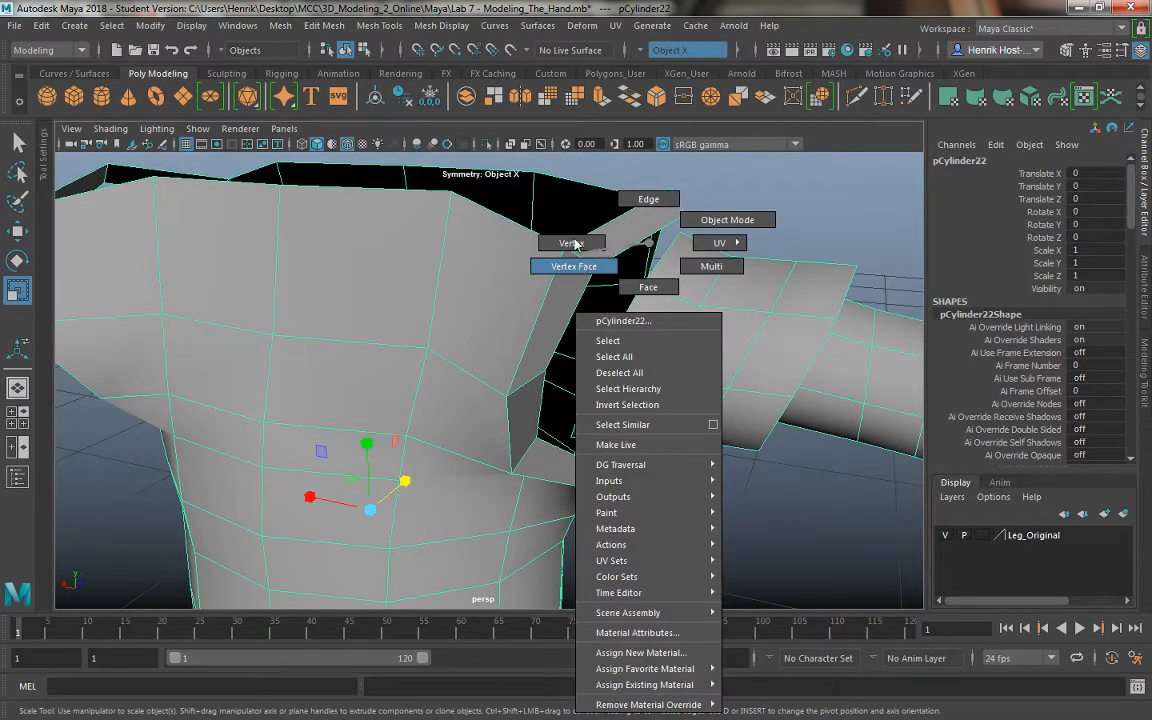
{"action": "right_click_drag", "start_coordinate": [575, 243], "coordinate": [573, 244]}
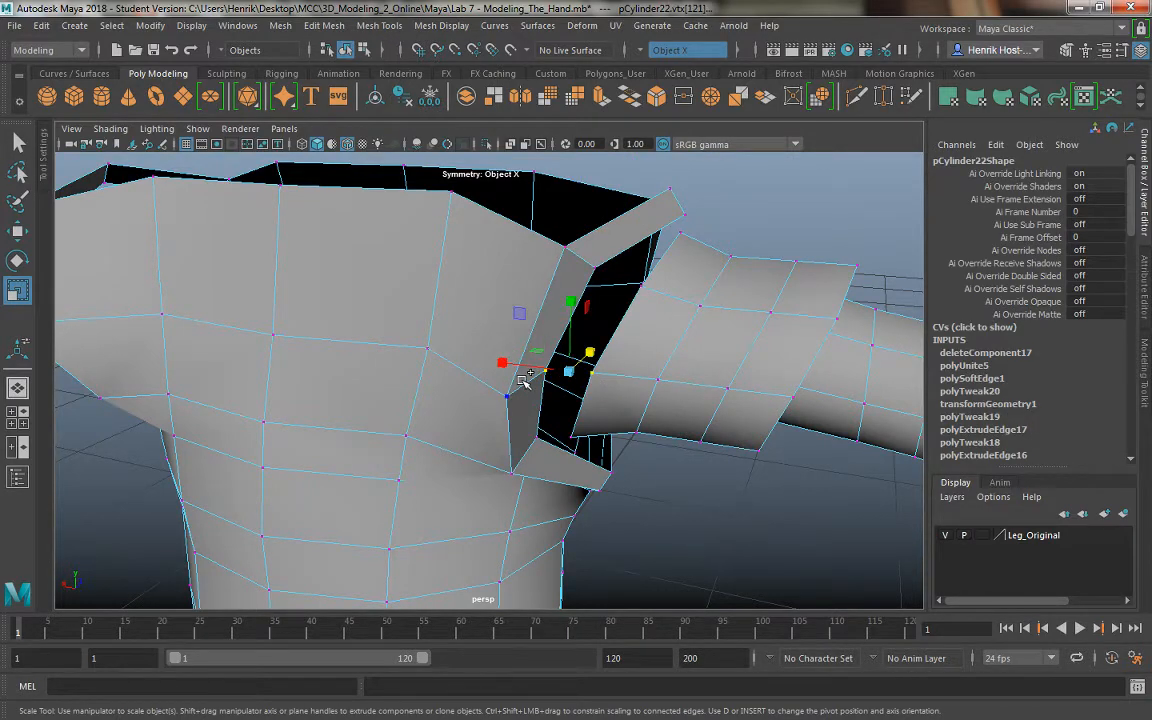
{"action": "right_click_drag", "start_coordinate": [522, 380], "coordinate": [515, 267], "text": "shift"}
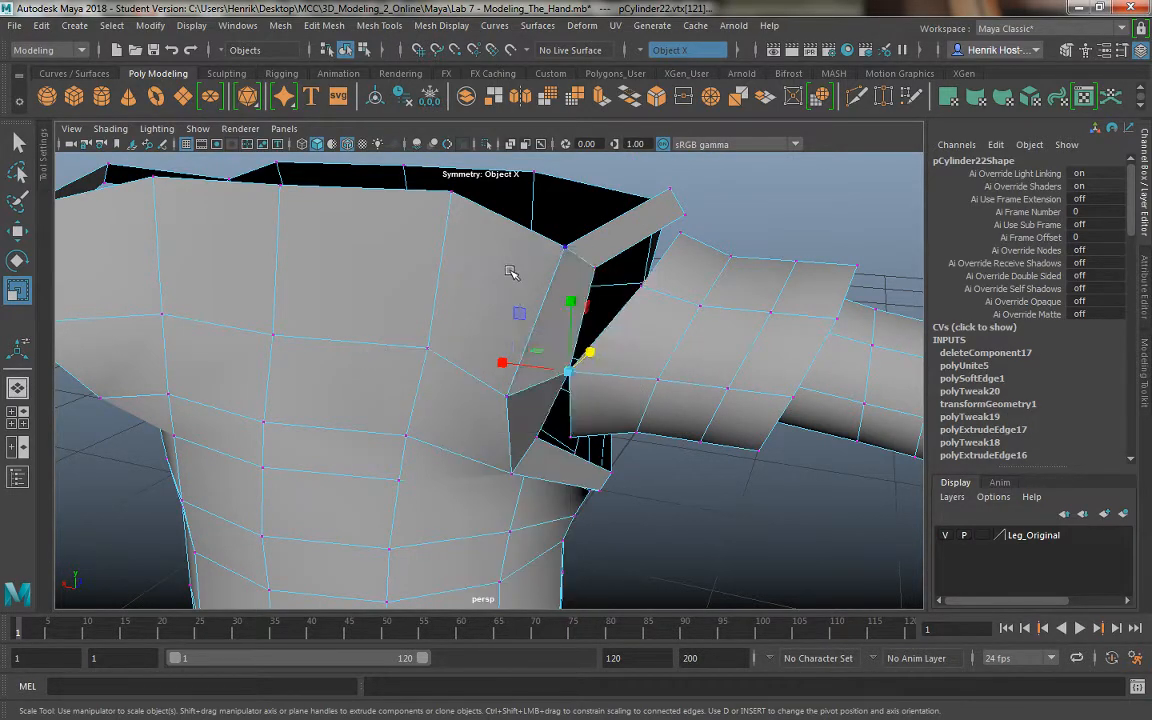
{"action": "left_click_drag", "start_coordinate": [466, 352], "coordinate": [340, 339], "text": "alt"}
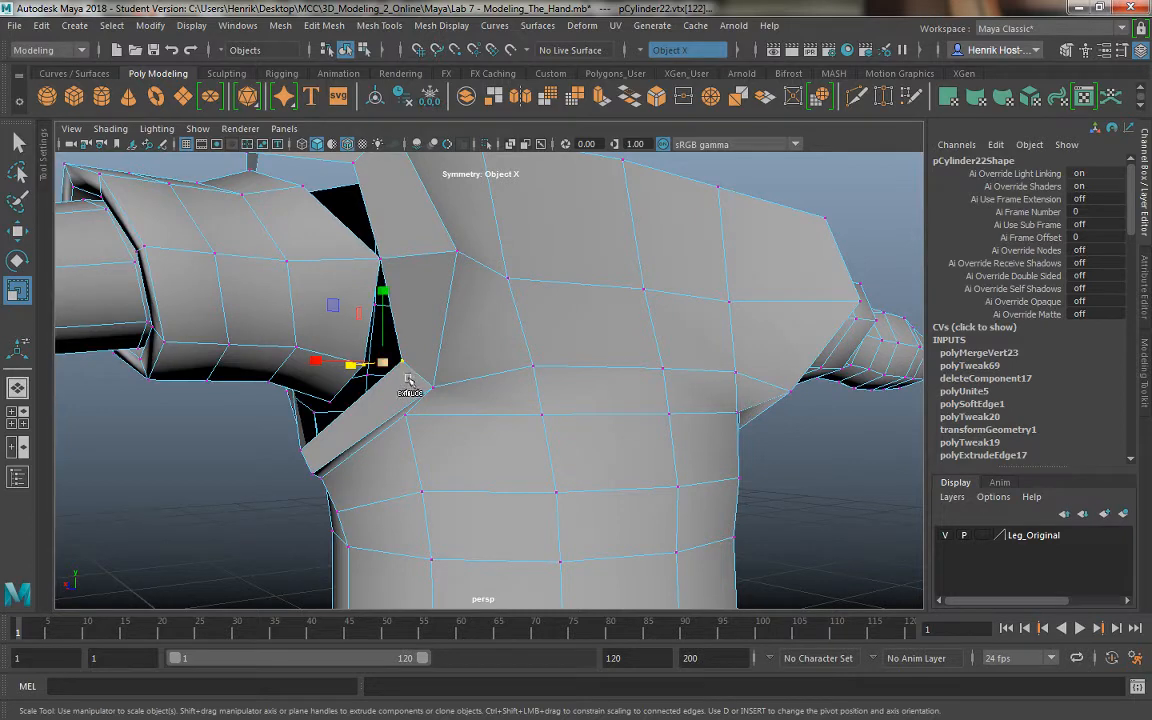
{"action": "right_click_drag", "start_coordinate": [408, 380], "coordinate": [398, 258], "text": "shift"}
Merge the arm and torso border vertices at the armpit and on the lower front of the openings
{"action": "mouse_move", "coordinate": [385, 362]}
{"action": "left_mouse_down", "text": "alt"}
{"action": "mouse_move", "coordinate": [395, 358]}
{"action": "mouse_move", "coordinate": [369, 364]}
{"action": "left_mouse_up", "text": "alt"}
{"action": "left_click_drag", "start_coordinate": [316, 431], "coordinate": [404, 406], "text": "alt"}
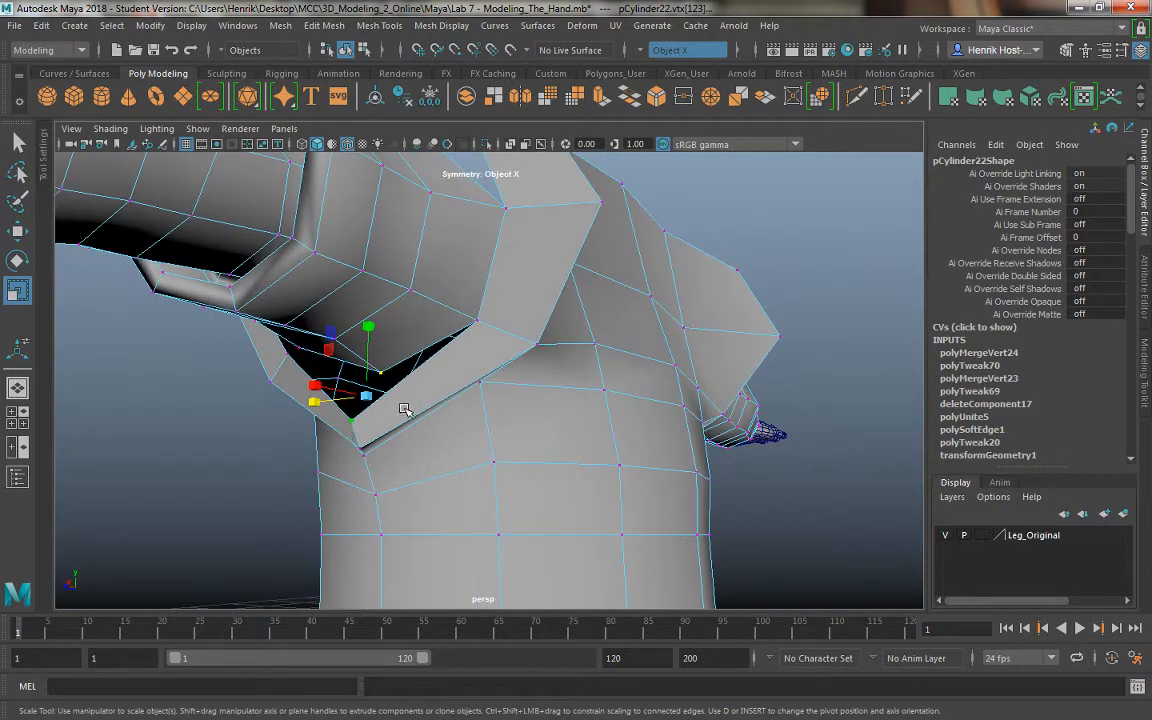
{"action": "right_click_drag", "start_coordinate": [404, 408], "coordinate": [405, 290], "text": "shift"}
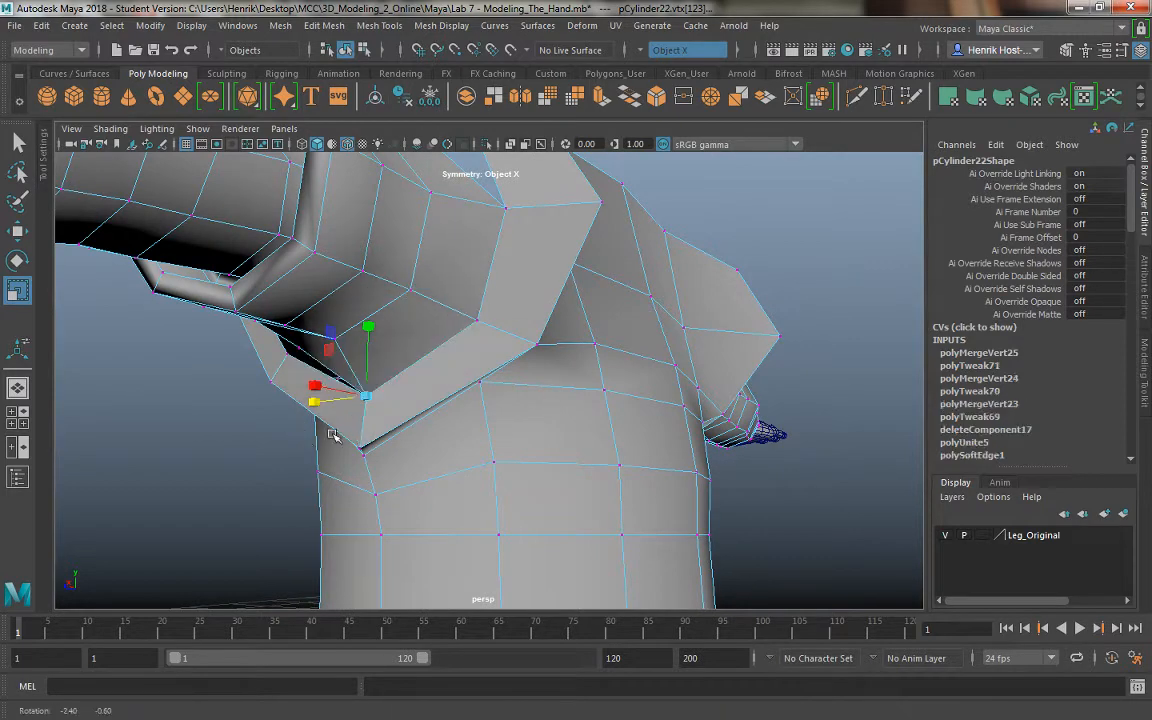
{"action": "left_click_drag", "start_coordinate": [405, 295], "coordinate": [425, 368], "text": "alt"}
{"action": "left_click", "coordinate": [438, 281], "text": "shift"}
{"action": "key", "text": "g"}
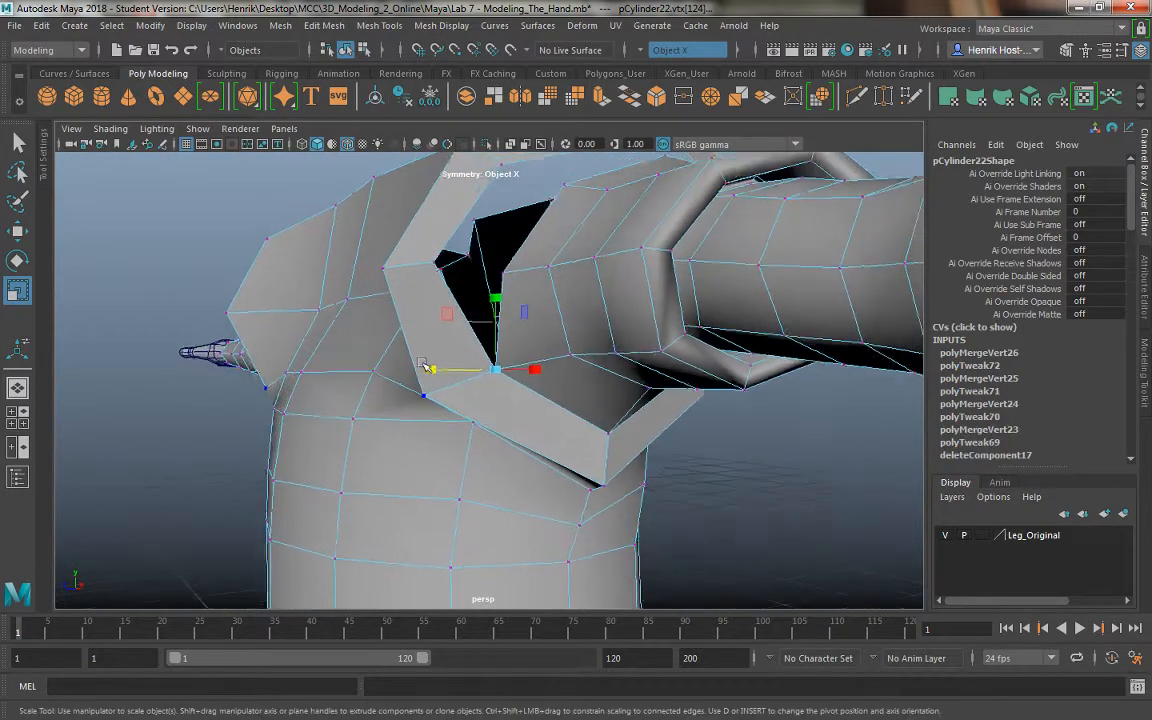
Merge the arm and torso border vertex pairs up the front of the shoulder openings
{"action": "left_click", "coordinate": [435, 267]}
{"action": "left_click", "coordinate": [502, 293], "text": "shift"}
{"action": "key", "text": "g"}
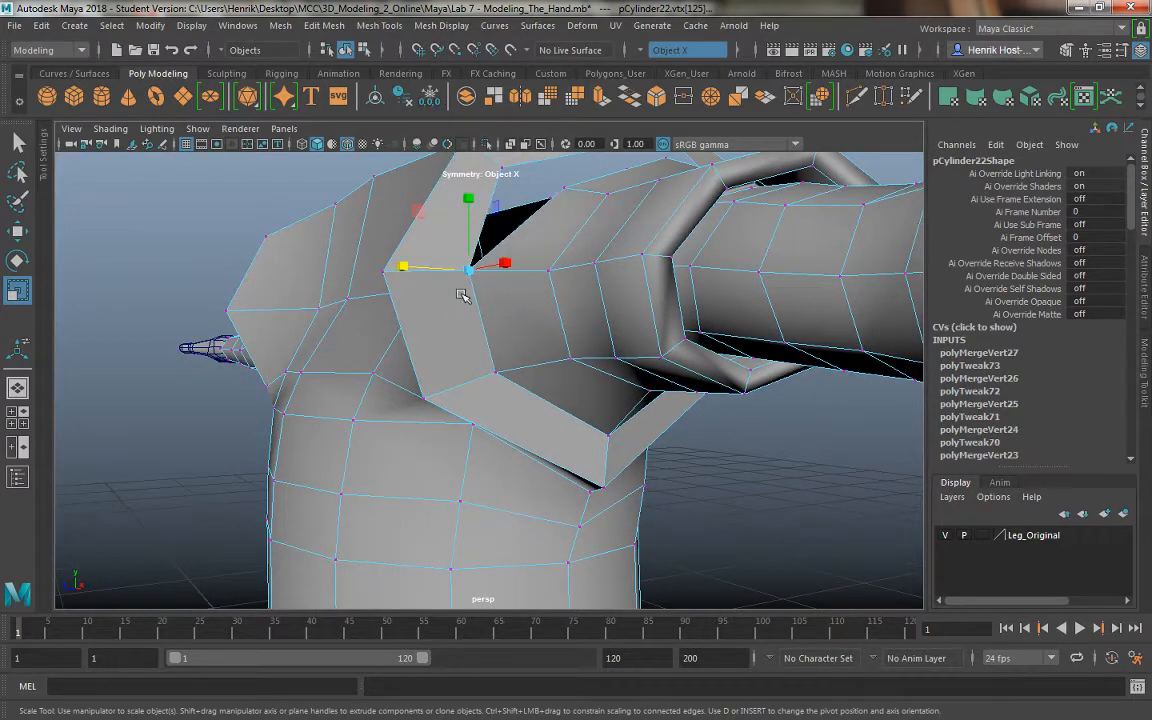
{"action": "left_click_drag", "start_coordinate": [463, 296], "coordinate": [451, 322], "text": "alt"}
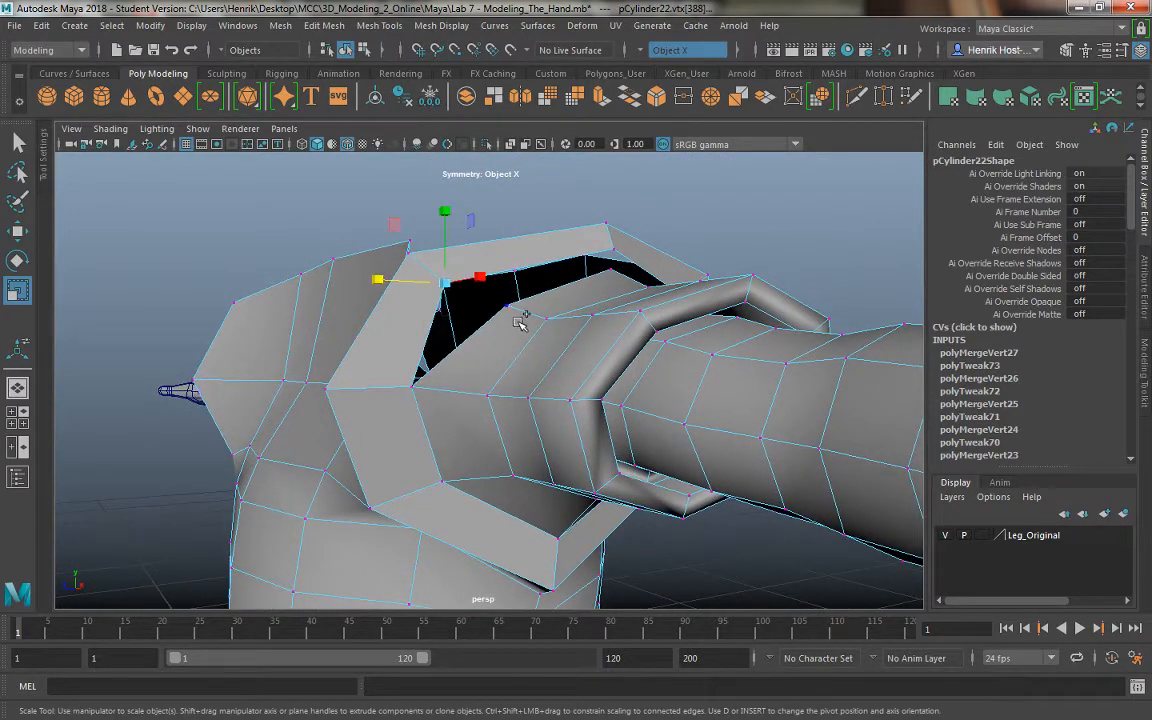
{"action": "key", "text": "g"}
Merge the remaining arm and torso border vertex pairs along the top of the shoulders
{"action": "left_click_drag", "start_coordinate": [496, 327], "coordinate": [517, 458], "text": "alt"}
{"action": "right_click_drag", "start_coordinate": [517, 458], "coordinate": [507, 447], "text": "alt"}
{"action": "middle_click_drag", "start_coordinate": [507, 447], "coordinate": [399, 476], "text": "alt"}
{"action": "right_click_drag", "start_coordinate": [399, 476], "coordinate": [503, 491], "text": "alt"}
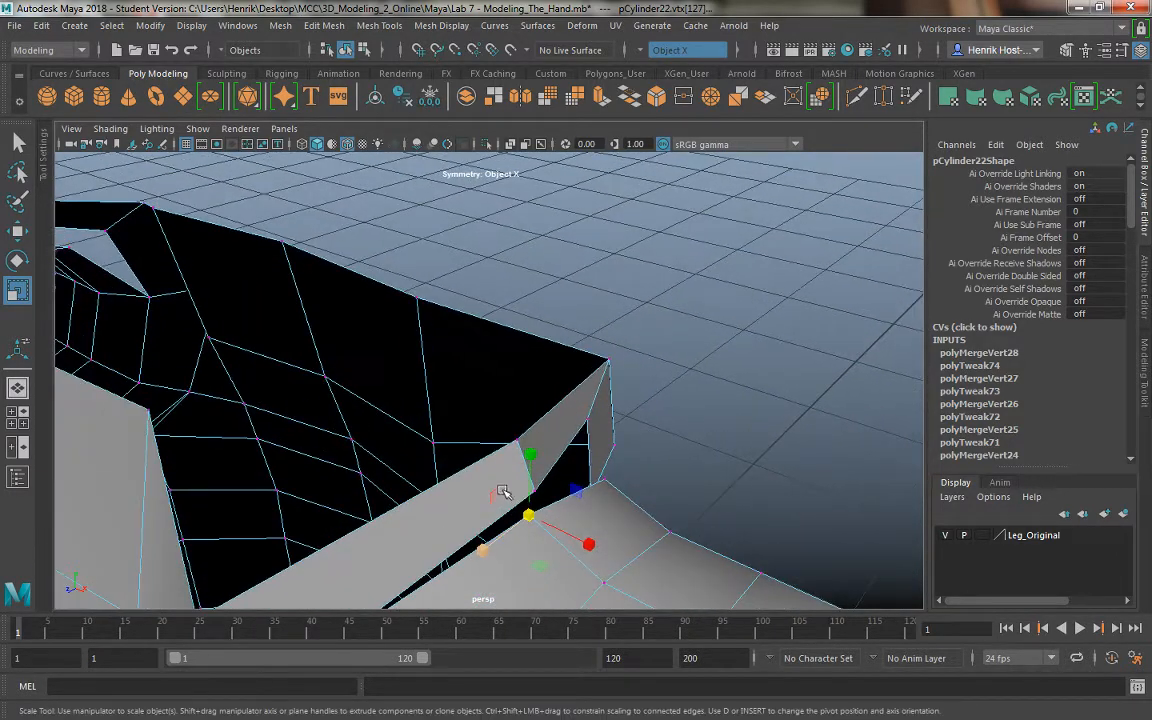
{"action": "left_click_drag", "start_coordinate": [503, 491], "coordinate": [572, 495], "text": "alt"}
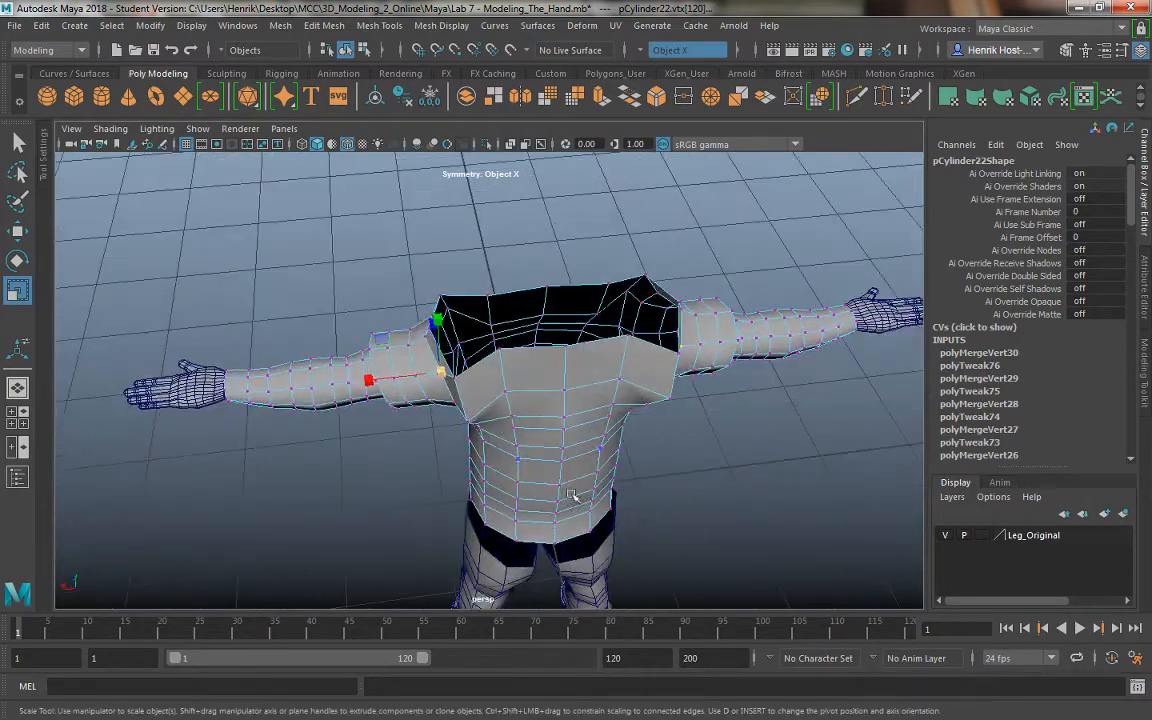
Move the torso vertices beside the shoulder joins to smooth the transition into the arms
{"action": "left_click_drag", "start_coordinate": [483, 410], "coordinate": [638, 473], "text": "alt"}
{"action": "key", "text": "w"}
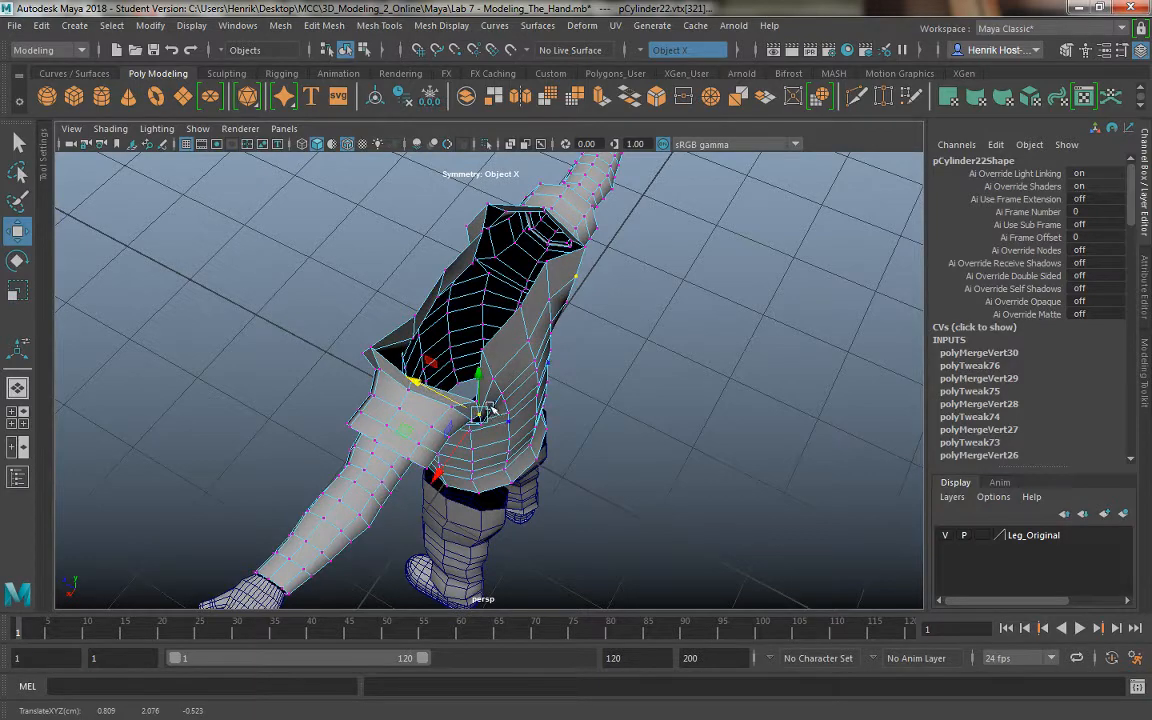
{"action": "left_click_drag", "start_coordinate": [491, 409], "coordinate": [359, 430], "text": "alt"}
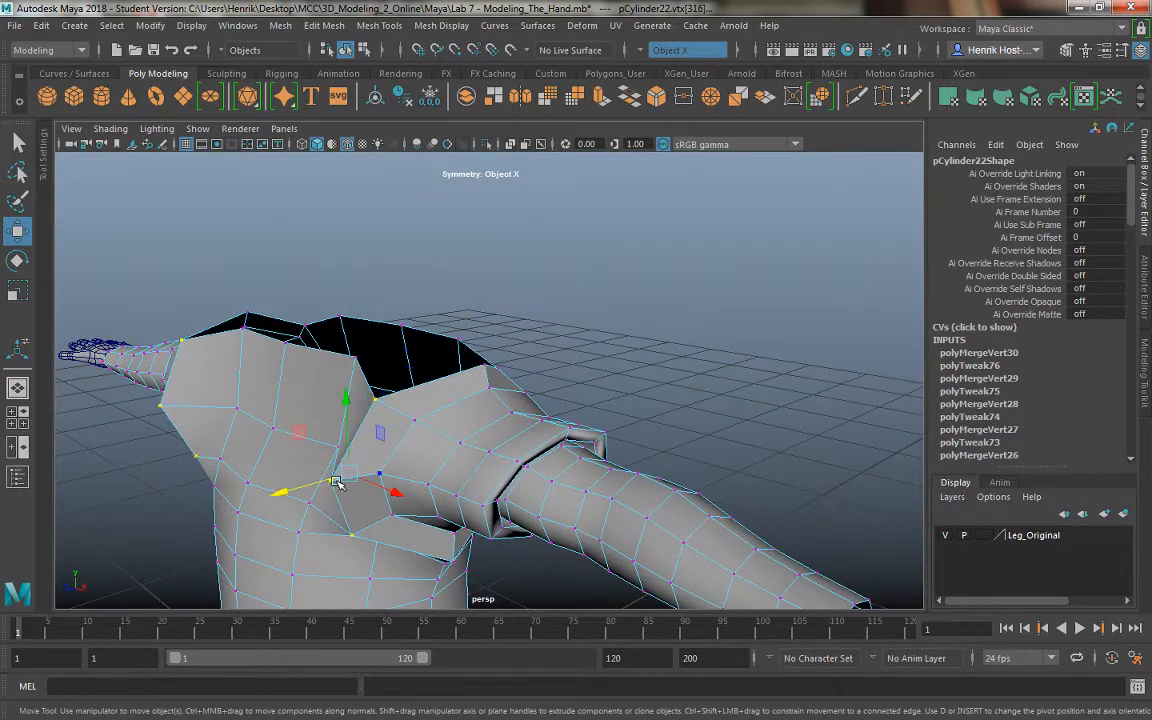
{"action": "left_click_drag", "start_coordinate": [336, 483], "coordinate": [268, 512], "text": "alt"}
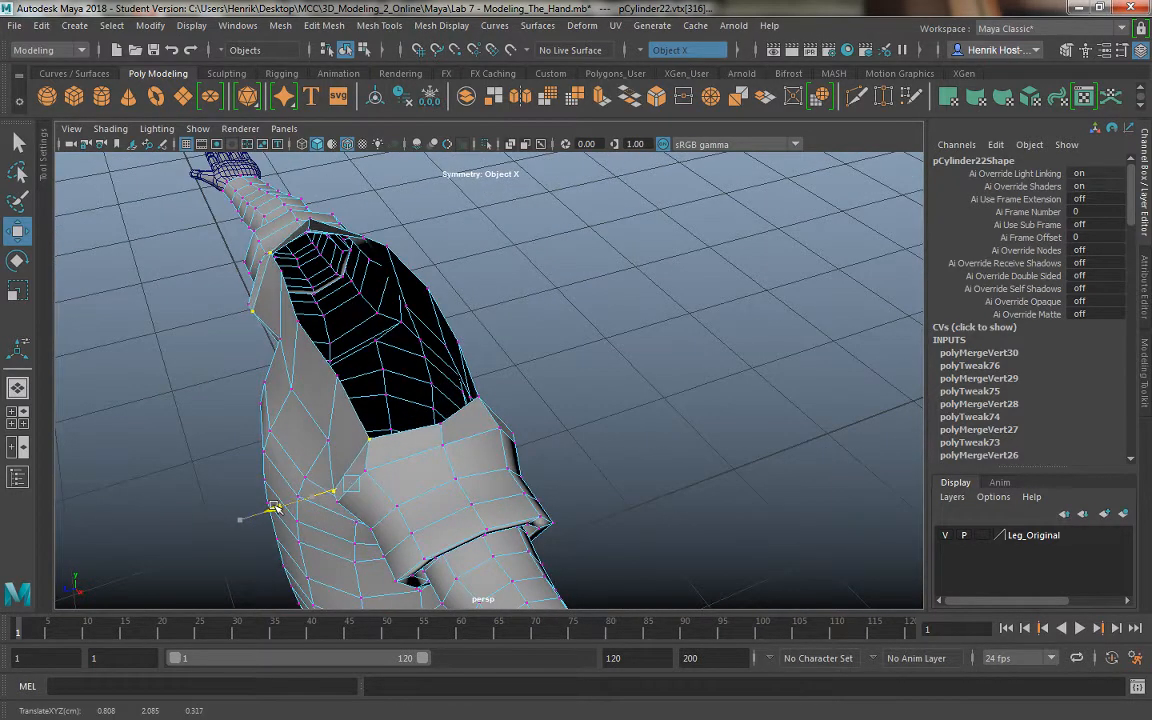
{"action": "left_click_drag", "start_coordinate": [378, 527], "coordinate": [378, 457], "text": "alt"}
Return to object selection and soften the edges of the joined torso and arm mesh
{"action": "right_click_drag", "start_coordinate": [388, 451], "coordinate": [424, 214]}
{"action": "left_click", "coordinate": [447, 483]}
{"action": "right_click", "coordinate": [393, 446], "text": "shift"}
{"action": "right_click_drag", "start_coordinate": [393, 451], "coordinate": [518, 314], "text": "shift"}
{"action": "left_click", "coordinate": [416, 337]}
Examine the joined body mesh, hands and legs from above, the side and the front
{"action": "right_click_drag", "start_coordinate": [408, 339], "coordinate": [302, 350], "text": "alt"}
{"action": "left_click_drag", "start_coordinate": [302, 350], "coordinate": [472, 428], "text": "alt"}
{"action": "left_click", "coordinate": [506, 398]}
{"action": "left_click_drag", "start_coordinate": [570, 353], "coordinate": [584, 399], "text": "alt"}
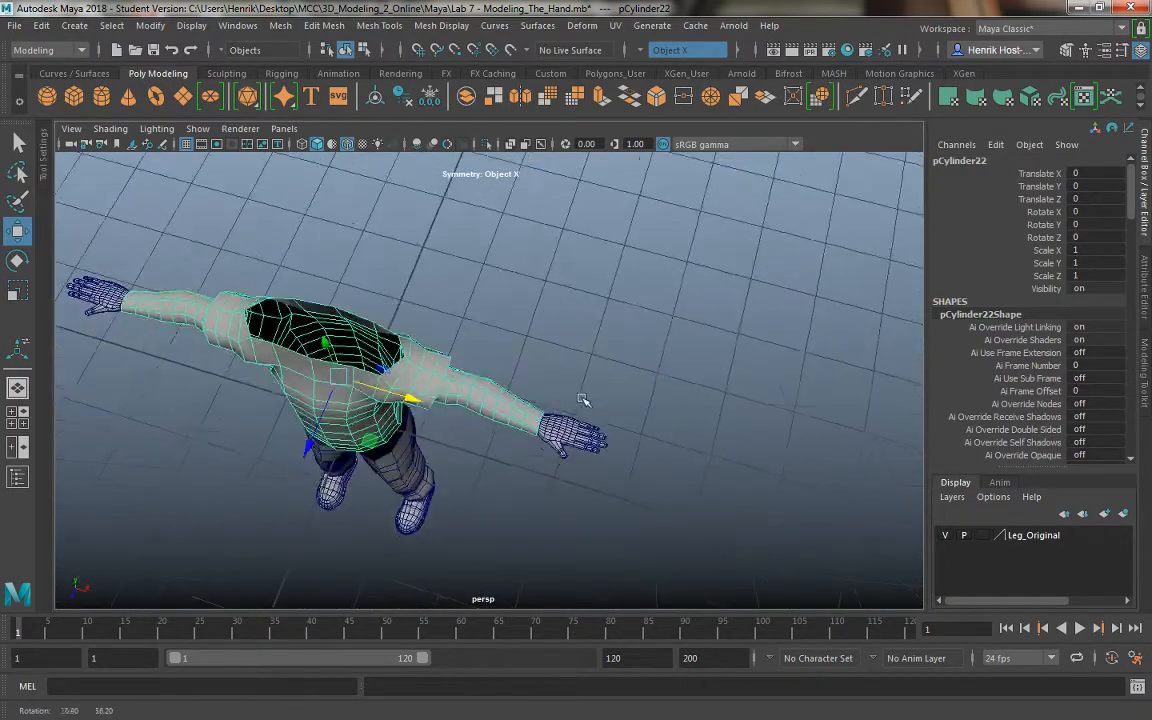
{"action": "middle_click_drag", "start_coordinate": [584, 399], "coordinate": [427, 301], "text": "alt"}
{"action": "right_click_drag", "start_coordinate": [427, 301], "coordinate": [510, 310], "text": "alt"}
{"action": "left_click_drag", "start_coordinate": [510, 310], "coordinate": [385, 275], "text": "alt"}
{"action": "middle_click_drag", "start_coordinate": [385, 275], "coordinate": [345, 455], "text": "alt"}
{"action": "right_click_drag", "start_coordinate": [345, 455], "coordinate": [378, 481], "text": "alt"}
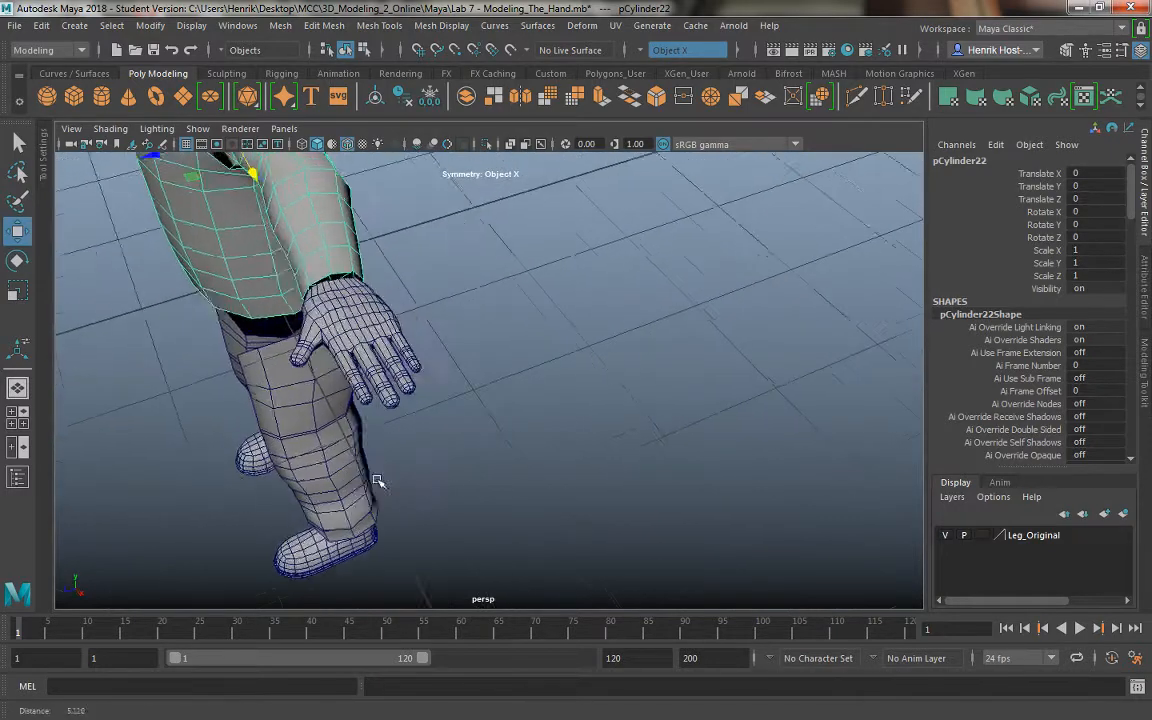
{"action": "left_click_drag", "start_coordinate": [378, 481], "coordinate": [537, 391], "text": "alt"}
{"action": "middle_click_drag", "start_coordinate": [537, 391], "coordinate": [640, 400], "text": "alt"}
{"action": "right_click_drag", "start_coordinate": [640, 400], "coordinate": [385, 405], "text": "alt"}
{"action": "left_click_drag", "start_coordinate": [385, 405], "coordinate": [380, 355], "text": "alt"}
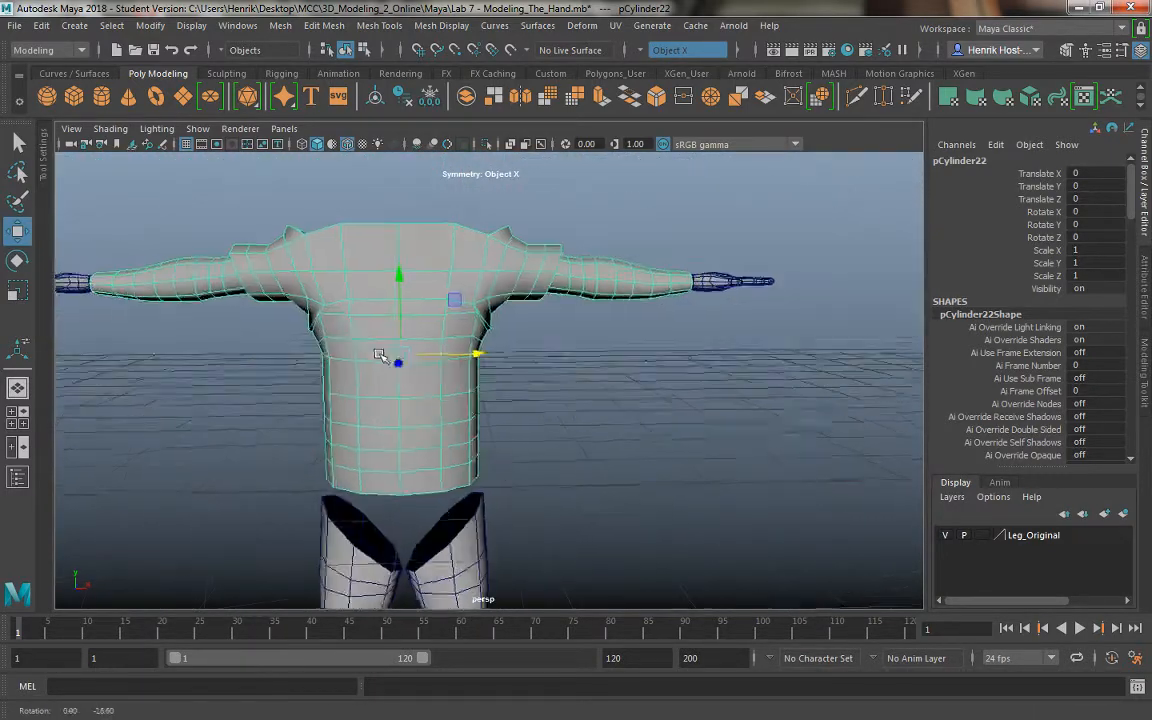
{"action": "middle_click_drag", "start_coordinate": [380, 355], "coordinate": [583, 407], "text": "alt"}
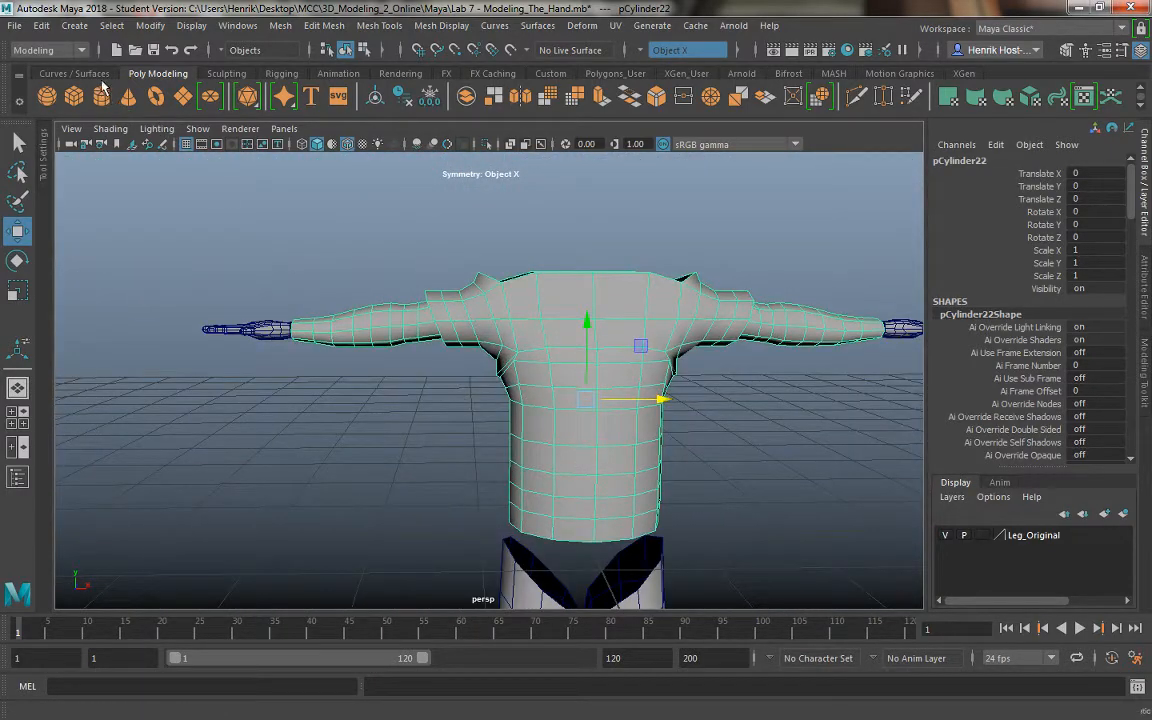
Delete the construction history of the joined torso and arm mesh, then deselect it
{"action": "left_click", "coordinate": [40, 26]}
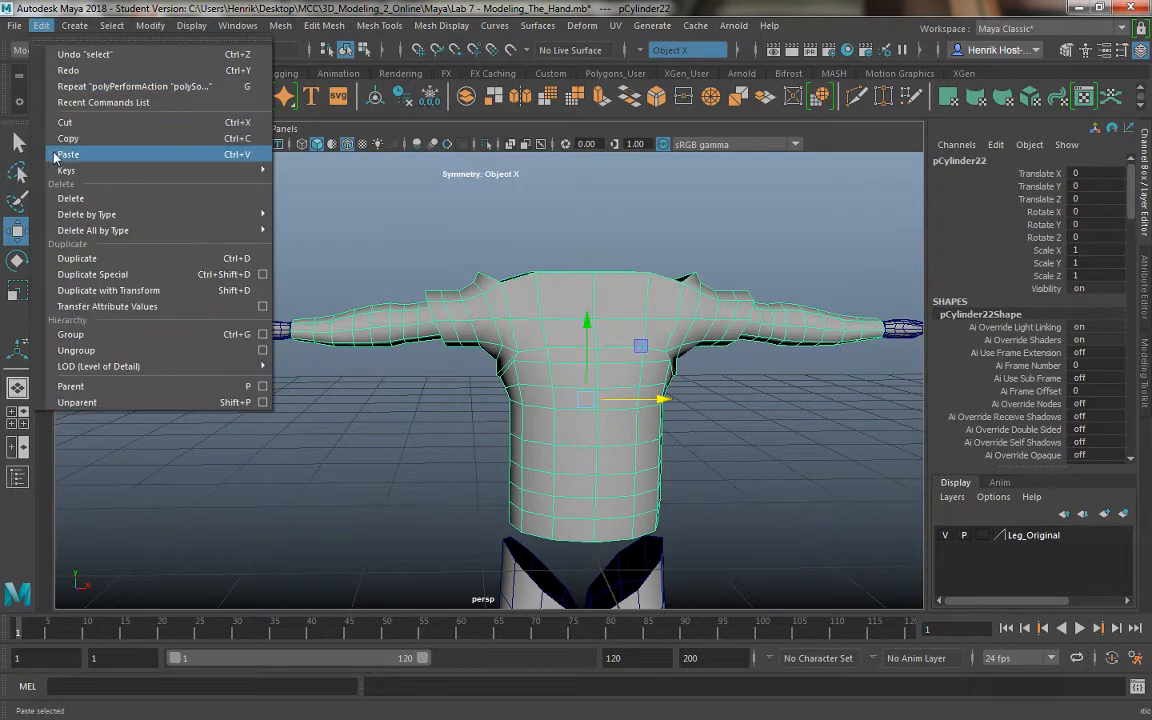
{"action": "left_click", "coordinate": [331, 184]}
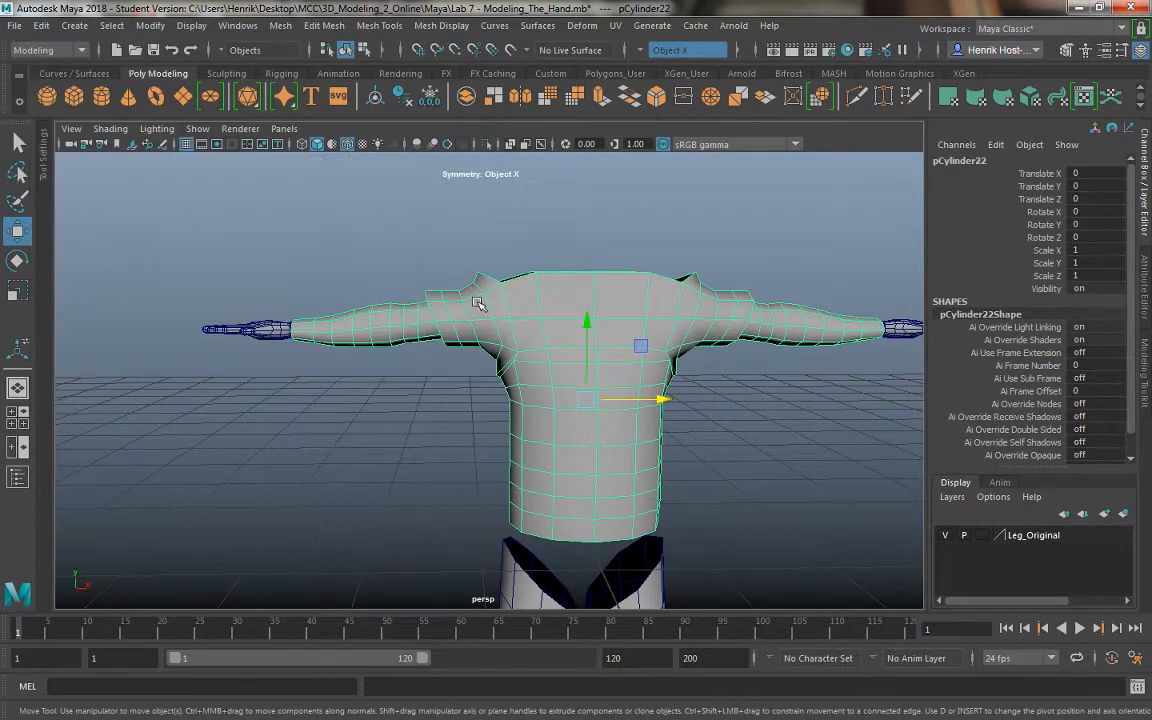
{"action": "left_click_drag", "start_coordinate": [391, 281], "coordinate": [437, 343], "text": "alt"}
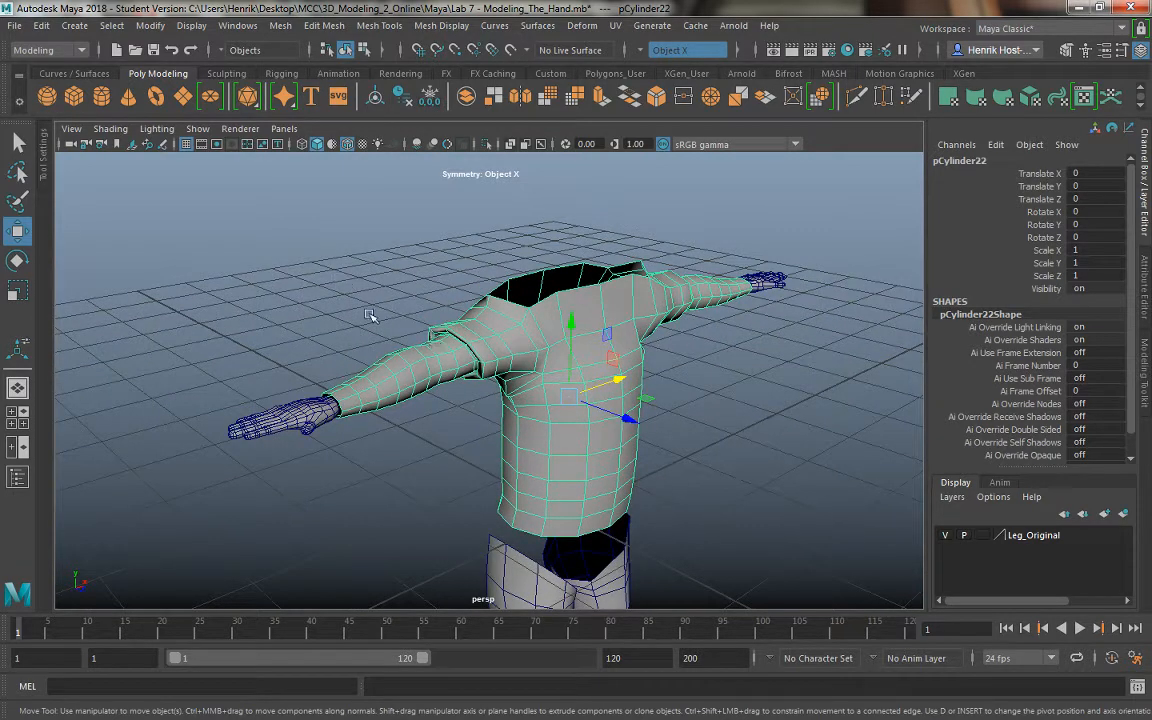
{"action": "left_click", "coordinate": [374, 325]}
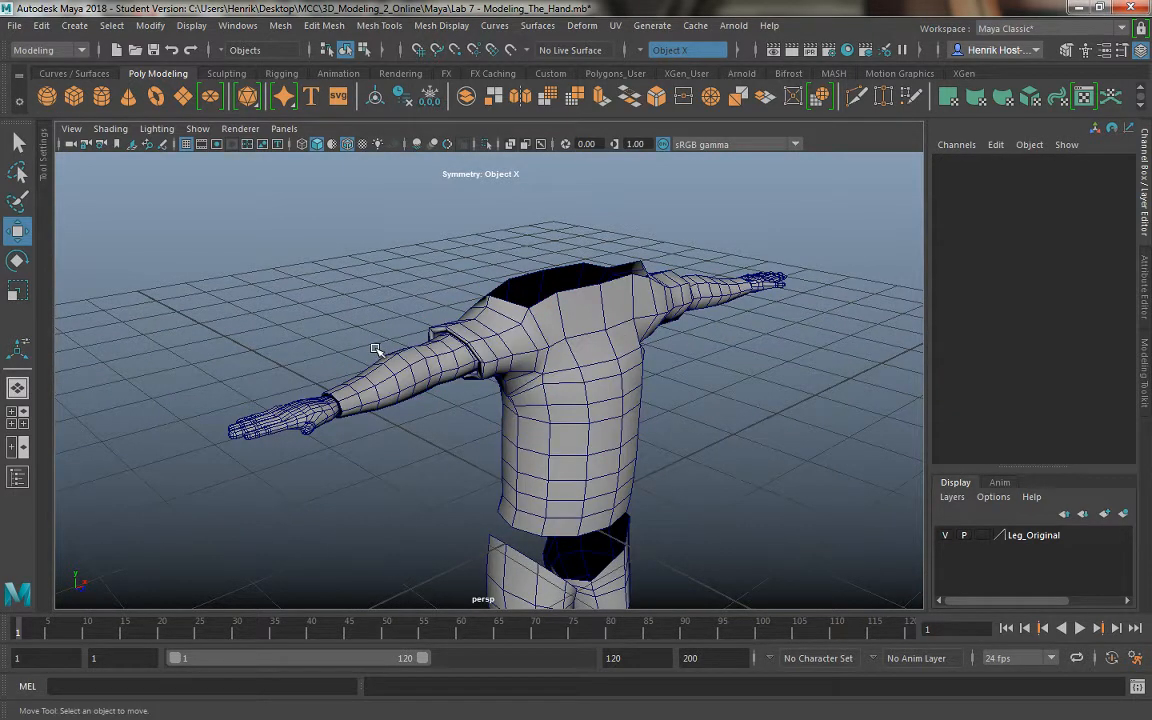
Examine the junction between hand and forearm and the one between shoe and leg
{"action": "left_click", "coordinate": [409, 390]}
{"action": "scroll", "coordinate": [372, 445], "scroll_direction": "up", "scroll_amount": 5}
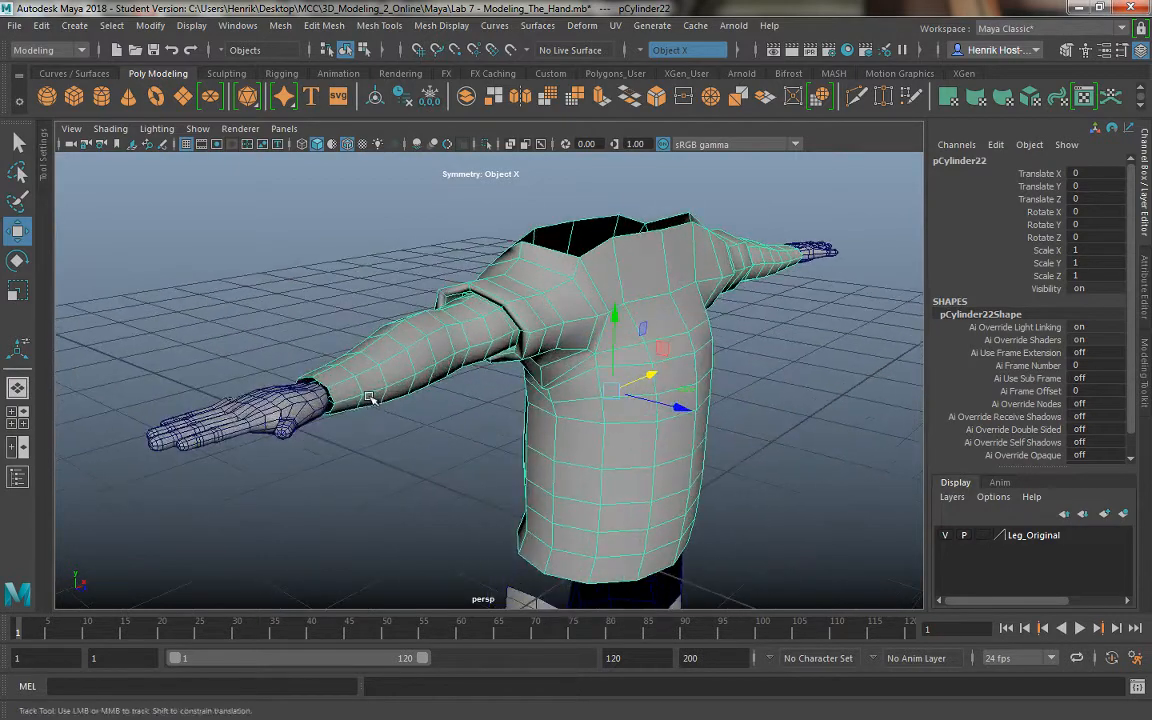
{"action": "left_click_drag", "start_coordinate": [372, 445], "coordinate": [386, 416], "text": "alt"}
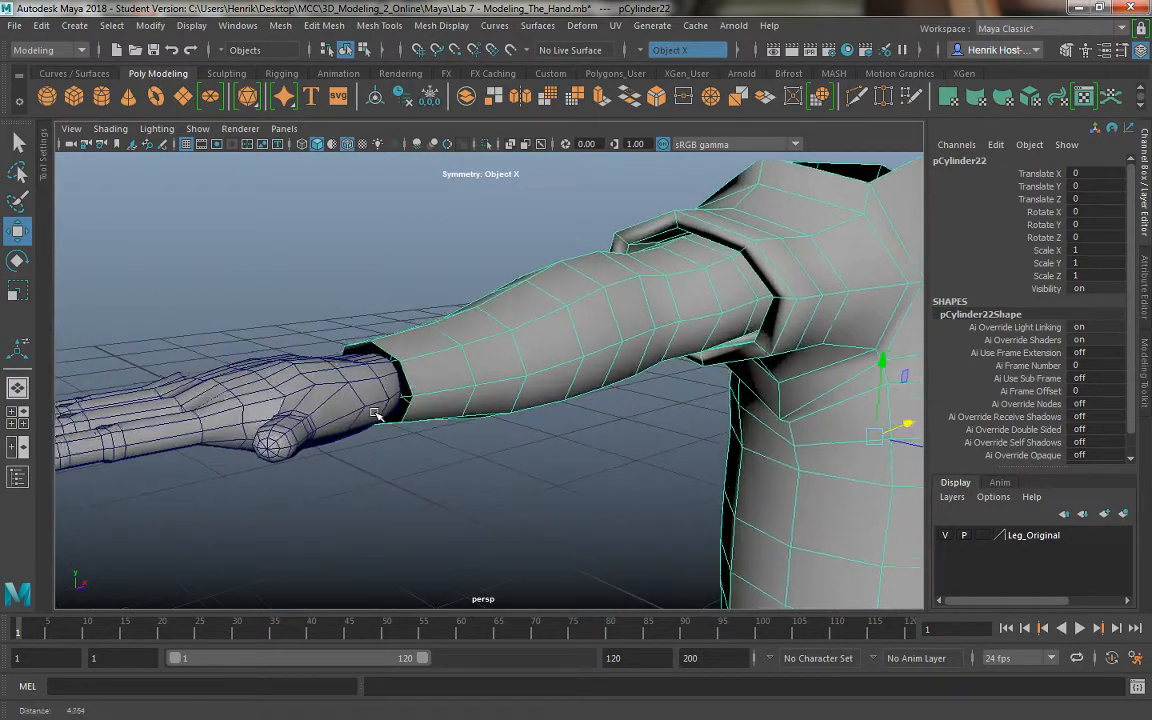
{"action": "left_click", "coordinate": [318, 405]}
{"action": "left_click_drag", "start_coordinate": [318, 405], "coordinate": [545, 406], "text": "alt"}
{"action": "scroll", "coordinate": [520, 406], "scroll_direction": "down", "scroll_amount": 5}
{"action": "middle_click_drag", "start_coordinate": [500, 404], "coordinate": [489, 308], "text": "alt"}
{"action": "left_click_drag", "start_coordinate": [489, 308], "coordinate": [545, 406], "text": "alt"}
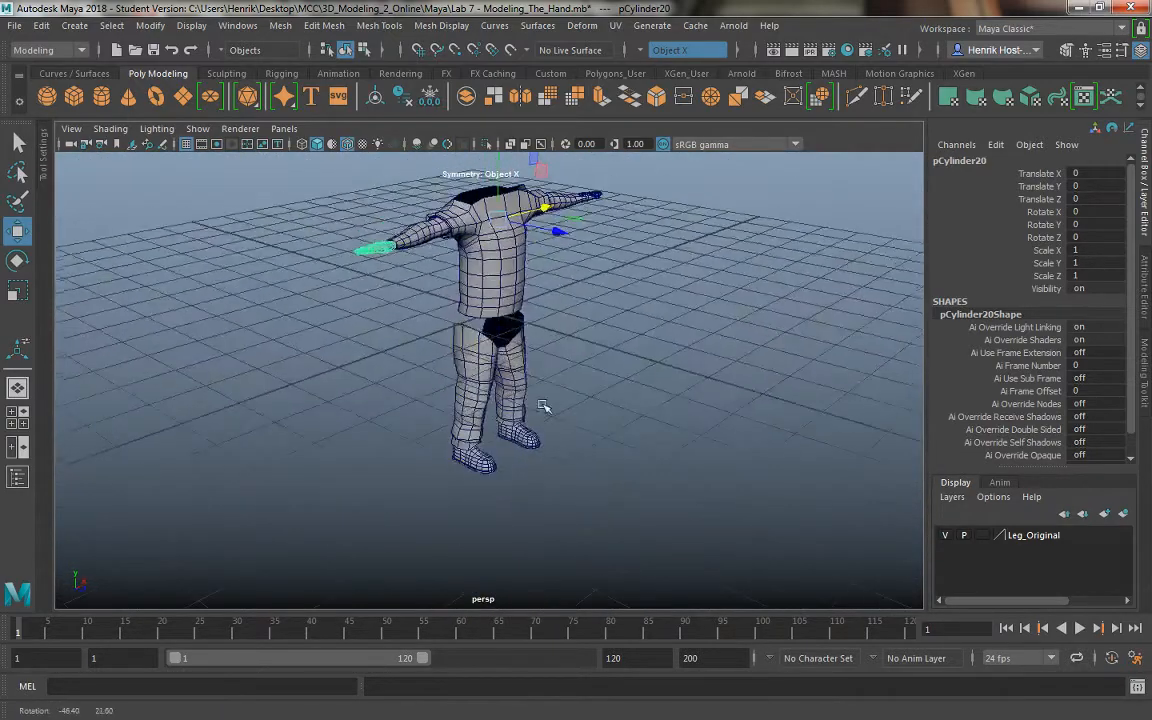
{"action": "scroll", "coordinate": [408, 364], "scroll_direction": "up", "scroll_amount": 3}
{"action": "left_click_drag", "start_coordinate": [408, 364], "coordinate": [465, 441], "text": "alt"}
{"action": "left_click", "coordinate": [424, 400]}
{"action": "mouse_move", "coordinate": [424, 400]}
{"action": "left_mouse_down", "text": "alt"}
{"action": "mouse_move", "coordinate": [380, 415]}
{"action": "mouse_move", "coordinate": [408, 383]}
{"action": "left_mouse_up", "text": "alt"}
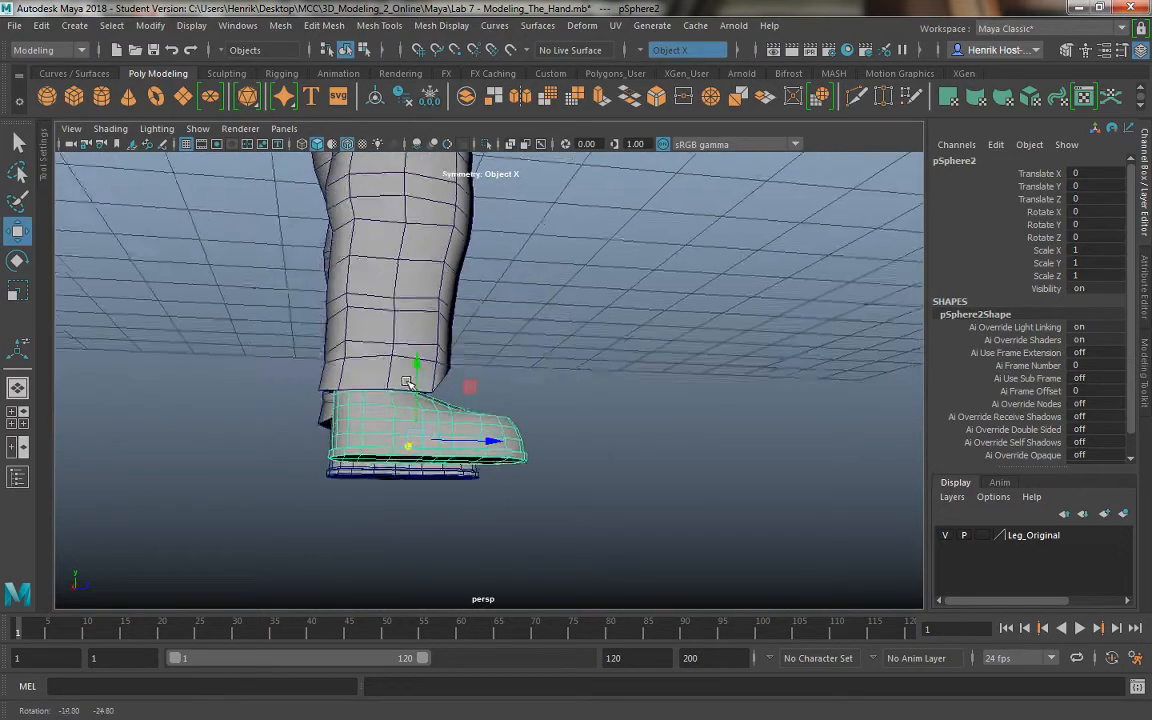
{"action": "left_click_drag", "start_coordinate": [578, 372], "coordinate": [861, 411], "text": "alt"}
{"action": "right_click_drag", "start_coordinate": [861, 411], "coordinate": [511, 460], "text": "alt"}
{"action": "left_click_drag", "start_coordinate": [511, 460], "coordinate": [746, 350], "text": "alt"}
Adjust the neck opening by moving its border vertices near the shoulders symmetrically
{"action": "key", "text": "f"}
{"action": "left_click", "coordinate": [442, 386]}
{"action": "scroll", "coordinate": [617, 352], "scroll_direction": "up", "scroll_amount": 5}
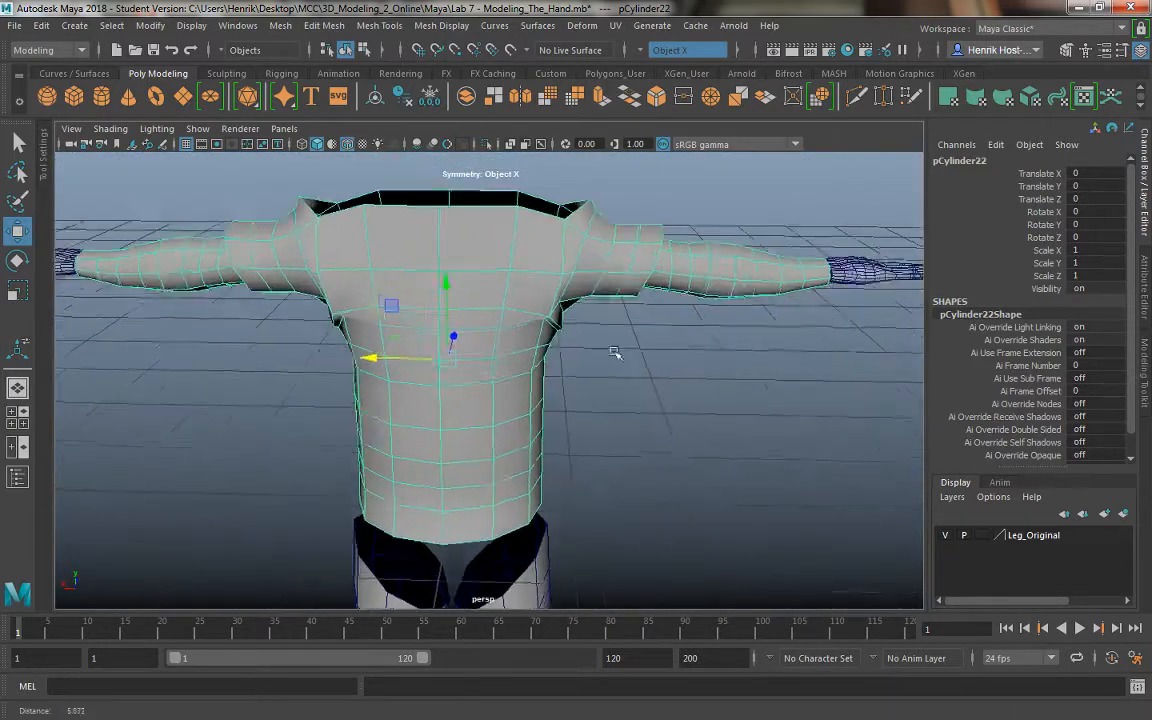
{"action": "right_click_drag", "start_coordinate": [510, 243], "coordinate": [450, 243]}
{"action": "left_click", "coordinate": [517, 325]}
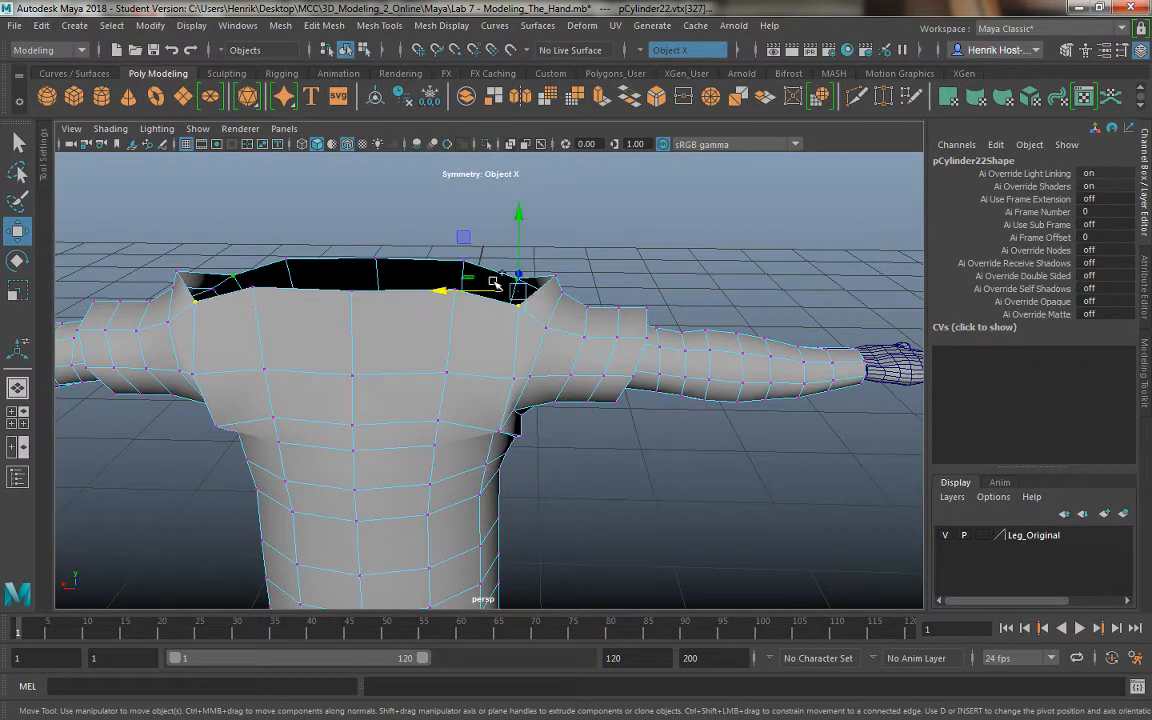
{"action": "left_click_drag", "start_coordinate": [494, 283], "coordinate": [490, 353], "text": "alt"}
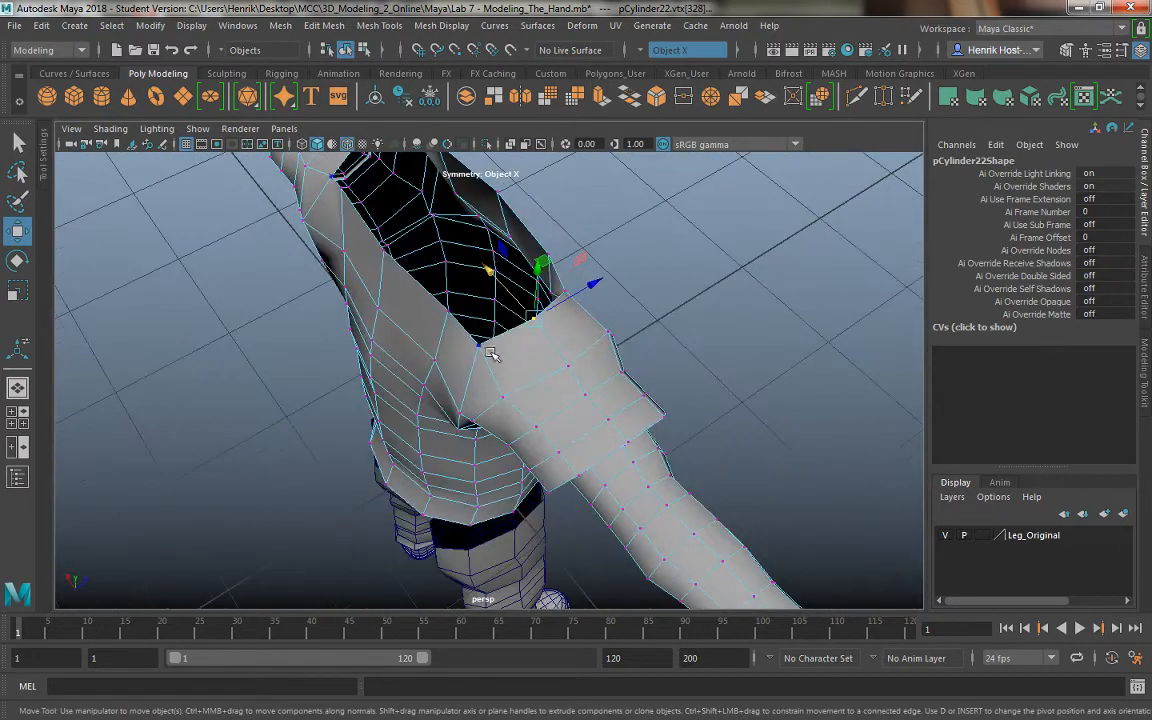
{"action": "left_click_drag", "start_coordinate": [430, 320], "coordinate": [370, 311], "text": "alt"}
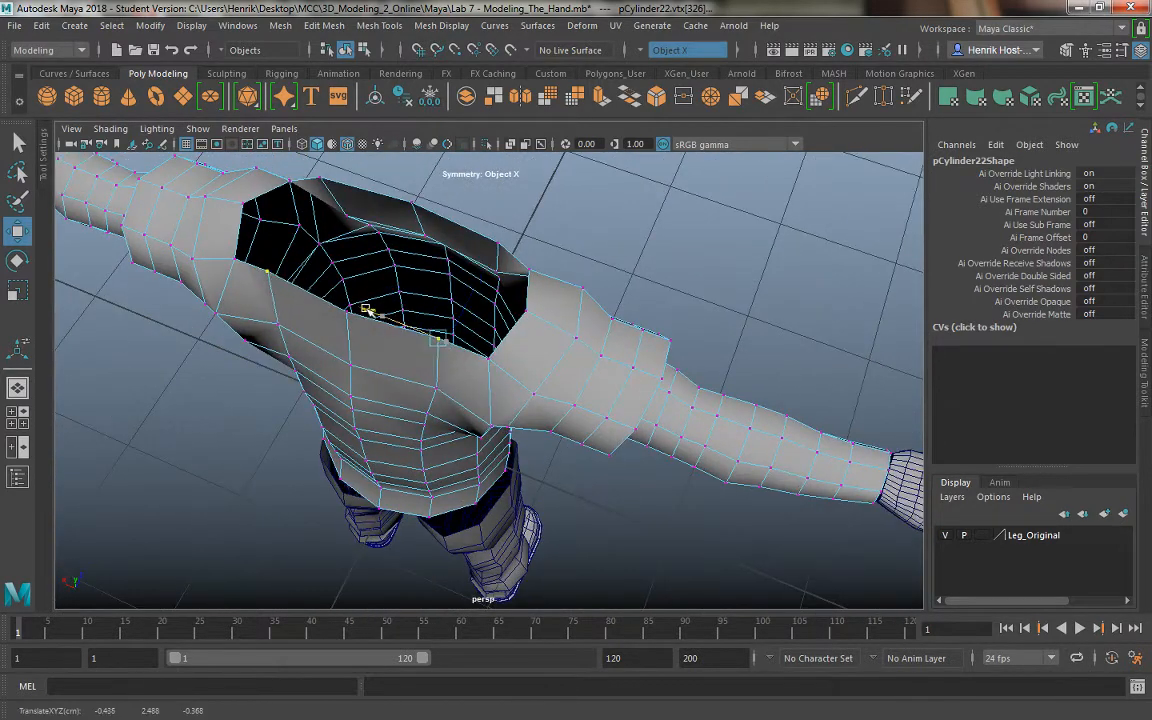
Move the back corner vertices of the neck opening inward along Z and X
{"action": "left_click", "coordinate": [232, 268]}
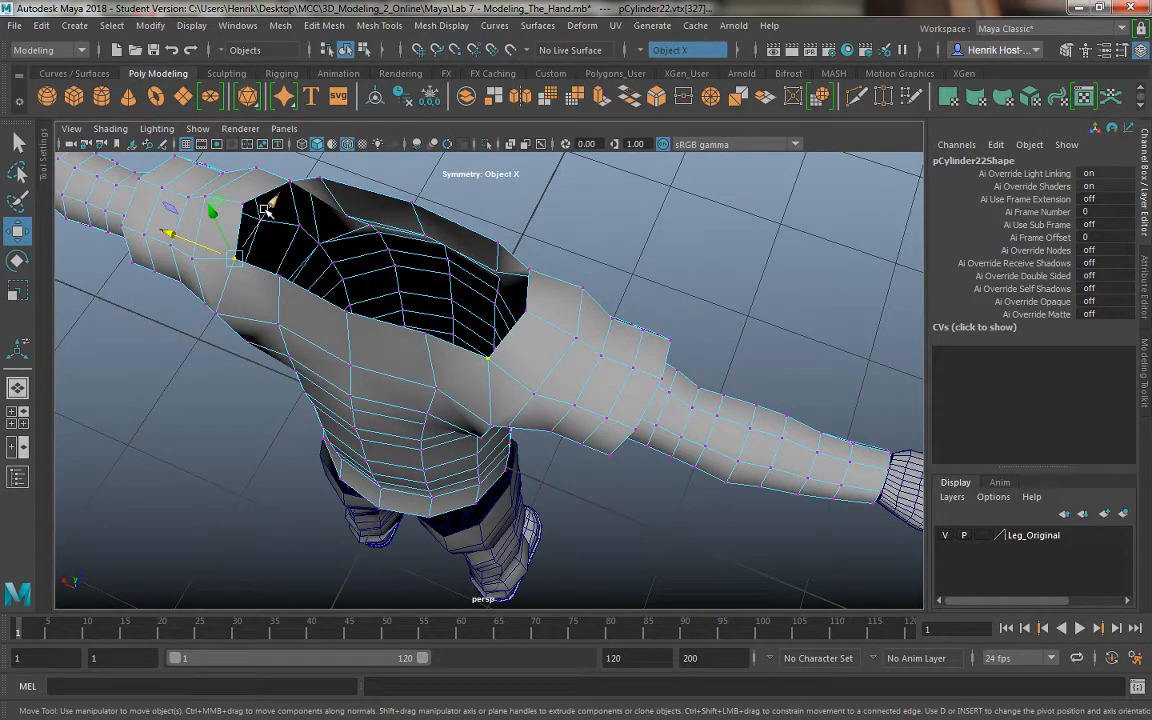
{"action": "middle_click_drag", "start_coordinate": [266, 208], "coordinate": [276, 205]}
{"action": "middle_click_drag", "start_coordinate": [155, 233], "coordinate": [185, 231]}
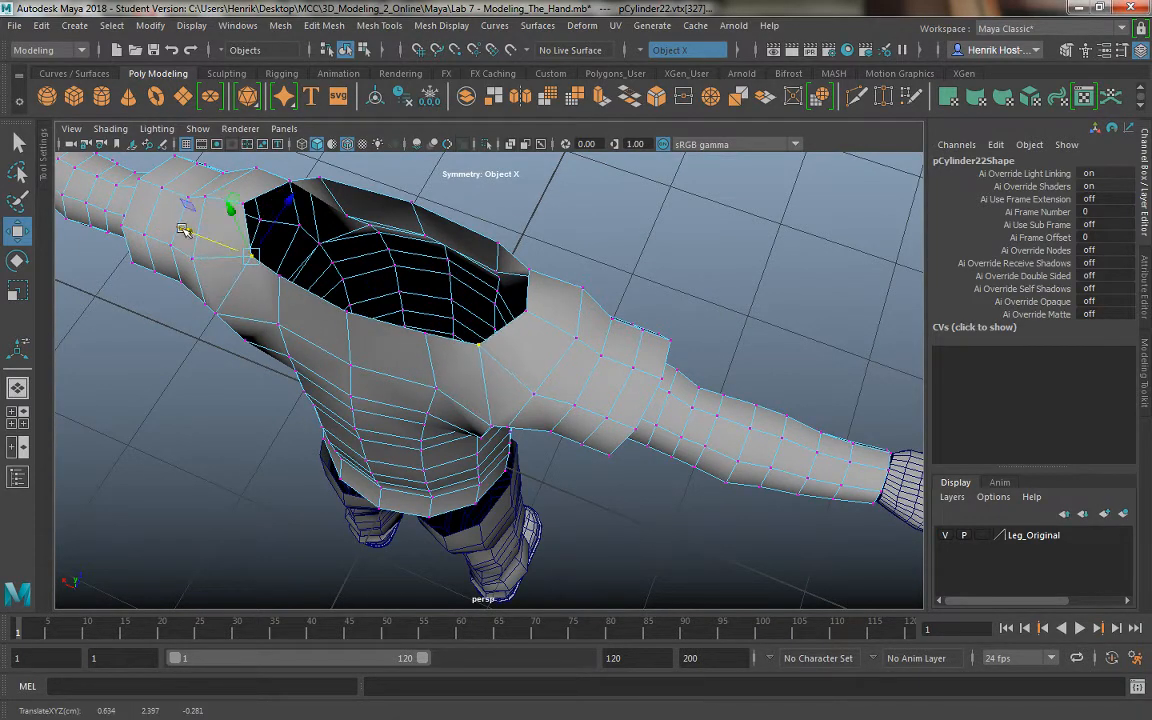
{"action": "left_click_drag", "start_coordinate": [185, 231], "coordinate": [608, 346], "text": "alt"}
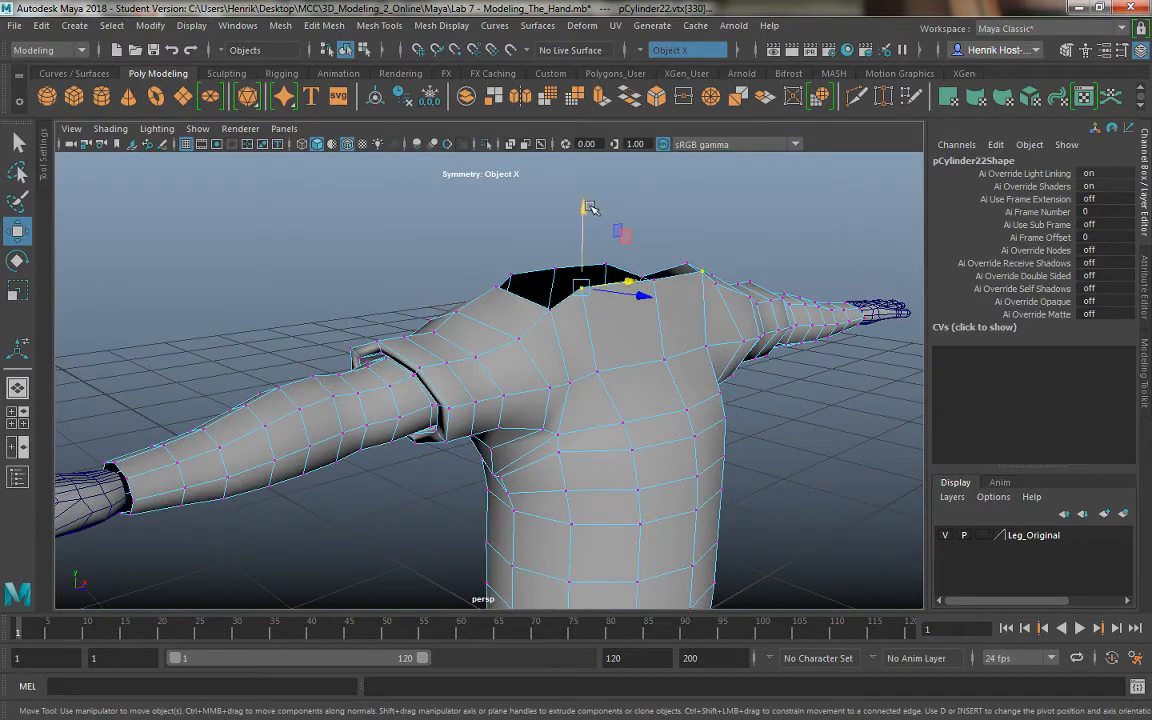
Adjust the height of the front neckline vertices, including the centre one, symmetrically about X
{"action": "left_click", "coordinate": [581, 290]}
{"action": "left_click", "coordinate": [652, 283]}
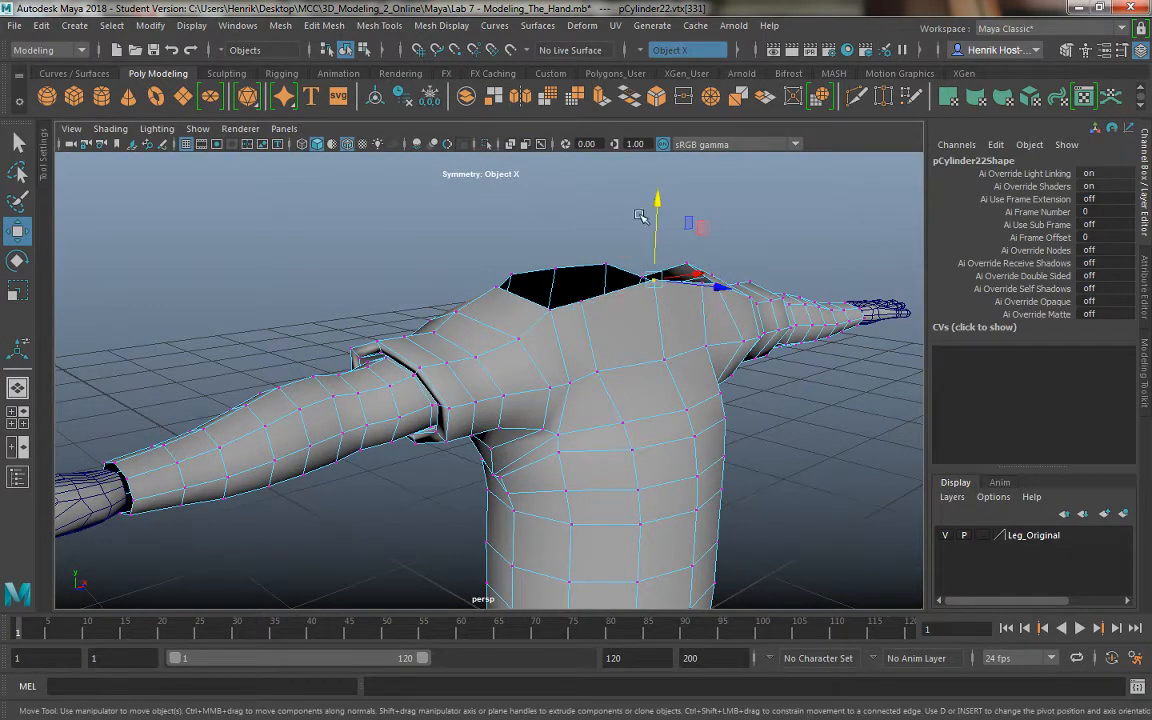
{"action": "left_click_drag", "start_coordinate": [656, 216], "coordinate": [535, 322], "text": "alt"}
Bridge the front and back border edges of the neck opening at both shoulders with 1 division
{"action": "right_click_drag", "start_coordinate": [535, 245], "coordinate": [545, 198]}
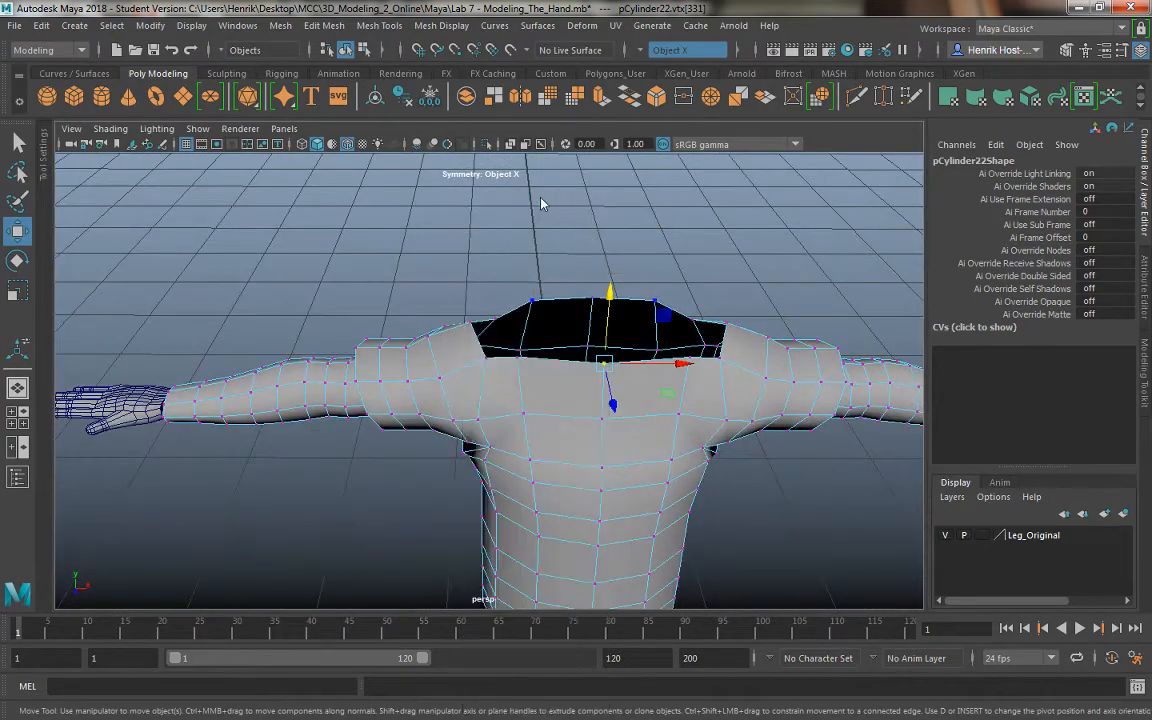
{"action": "left_click_drag", "start_coordinate": [496, 329], "coordinate": [599, 432], "text": "alt"}
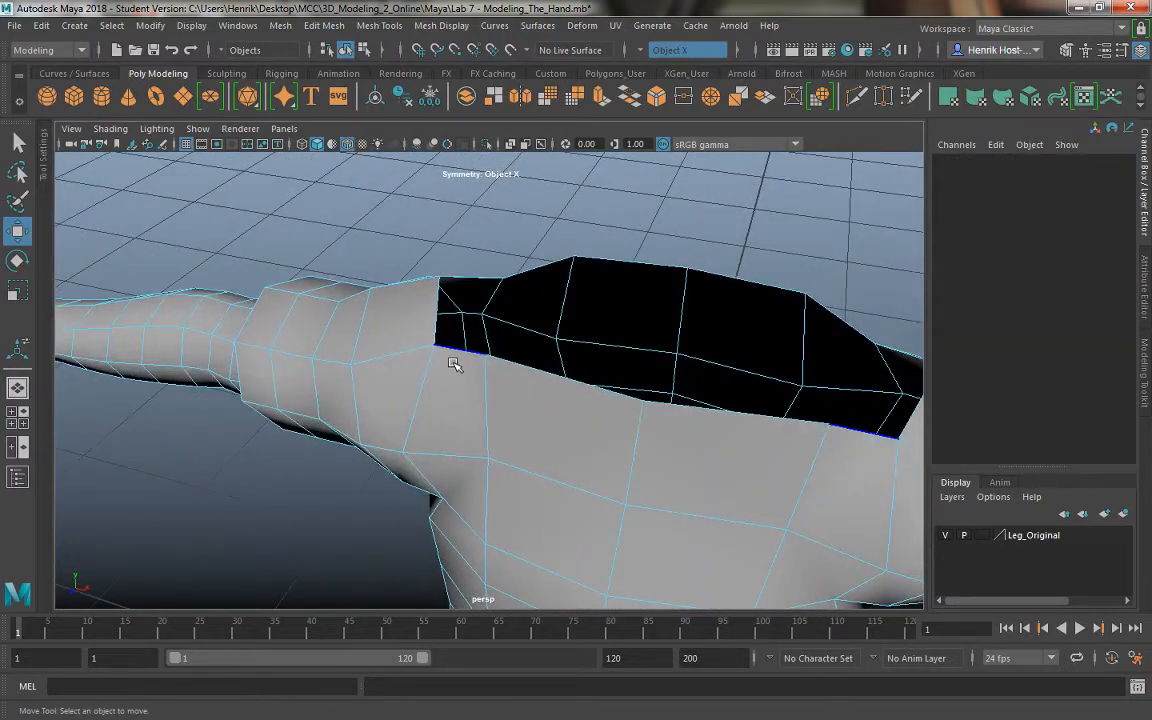
{"action": "left_click", "coordinate": [464, 325]}
{"action": "left_click", "coordinate": [475, 281], "text": "shift"}
{"action": "left_click_drag", "start_coordinate": [481, 355], "coordinate": [810, 402], "text": "alt"}
{"action": "left_click_drag", "start_coordinate": [455, 333], "coordinate": [410, 283], "text": "alt"}
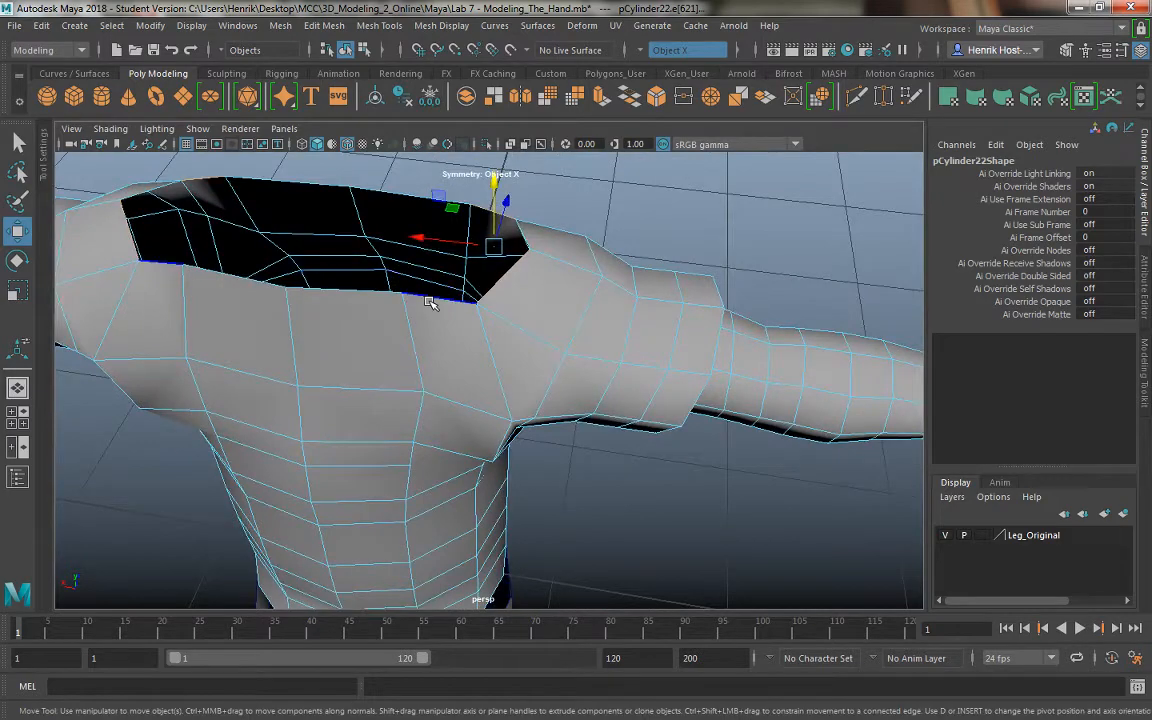
{"action": "left_click", "coordinate": [430, 303]}
{"action": "left_click_drag", "start_coordinate": [483, 237], "coordinate": [556, 222], "text": "alt"}
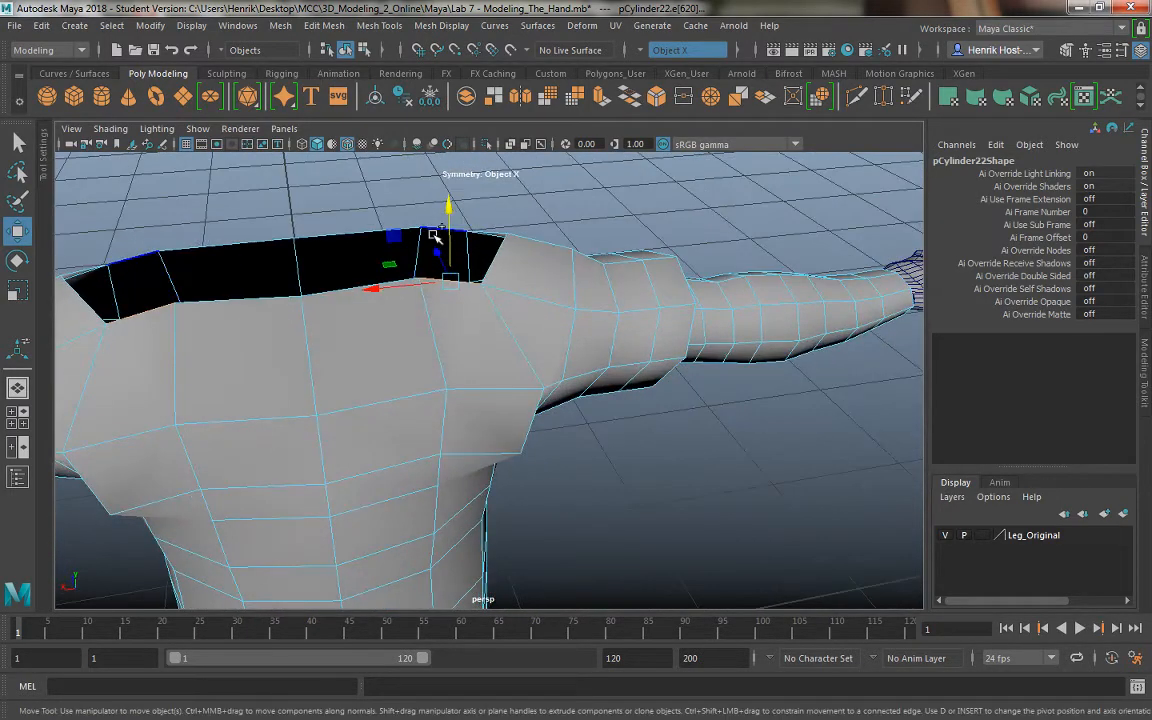
{"action": "left_click_drag", "start_coordinate": [427, 288], "coordinate": [630, 220], "text": "alt"}
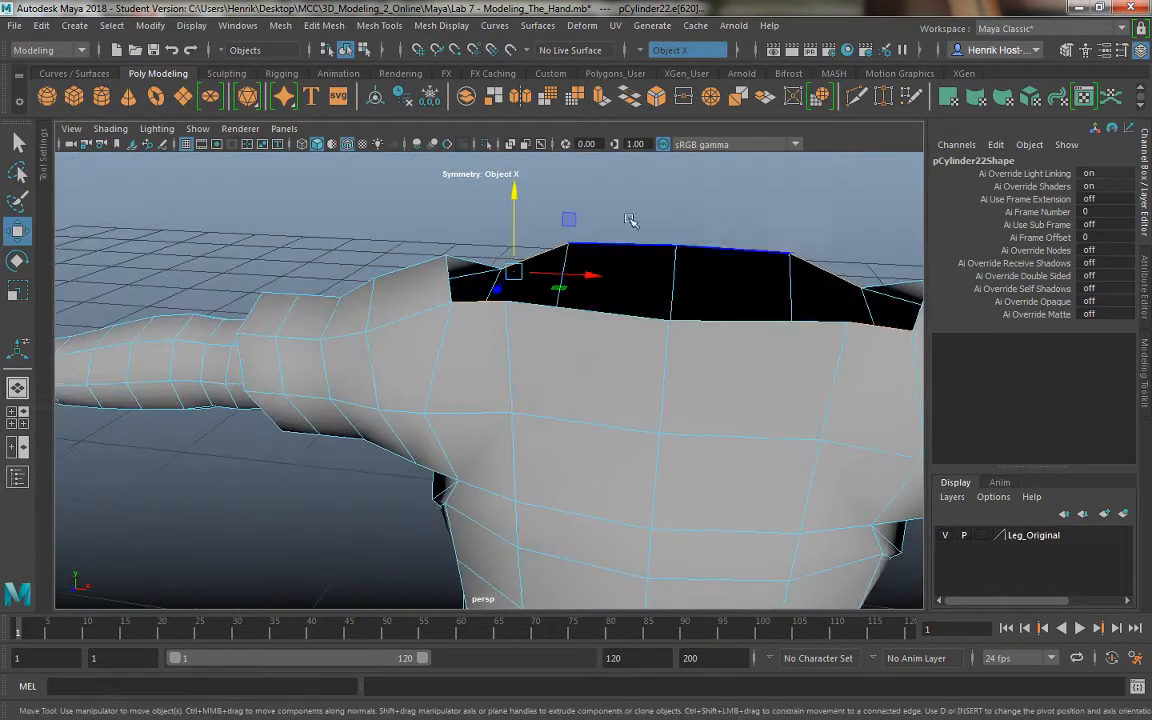
{"action": "left_click", "coordinate": [656, 96]}
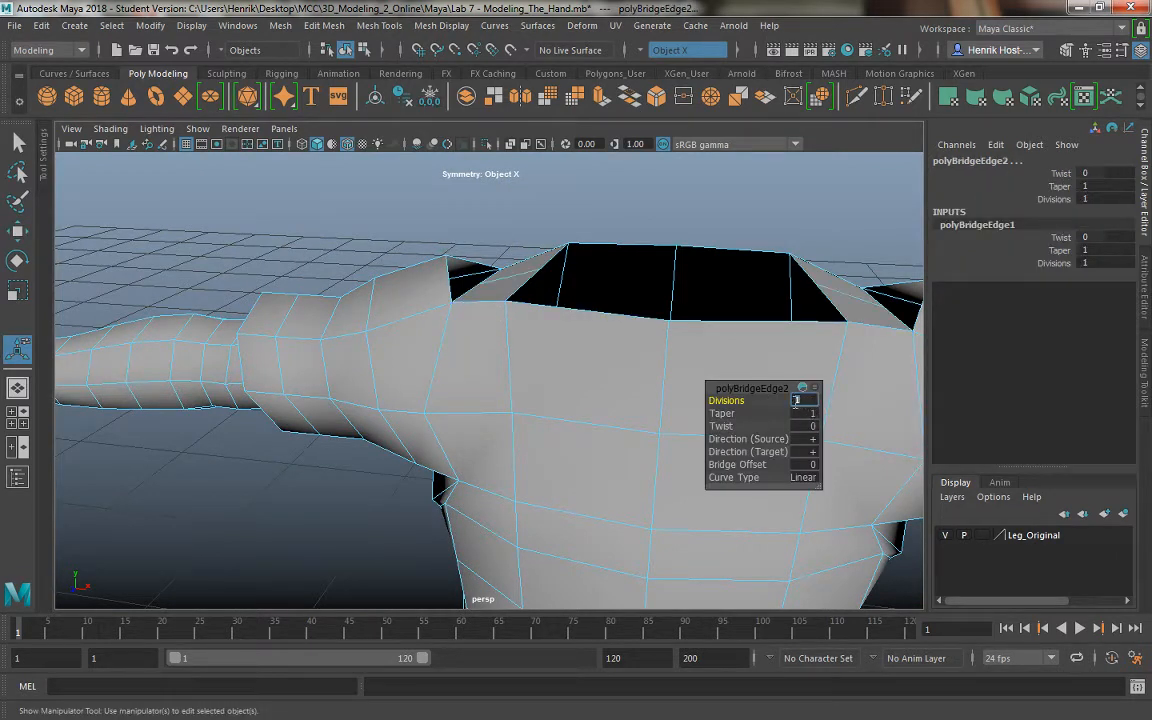
Raise the middle edges of both shoulder bridges and shift them outward along X
{"action": "left_click_drag", "start_coordinate": [861, 298], "coordinate": [509, 314], "text": "alt"}
{"action": "left_click", "coordinate": [507, 265]}
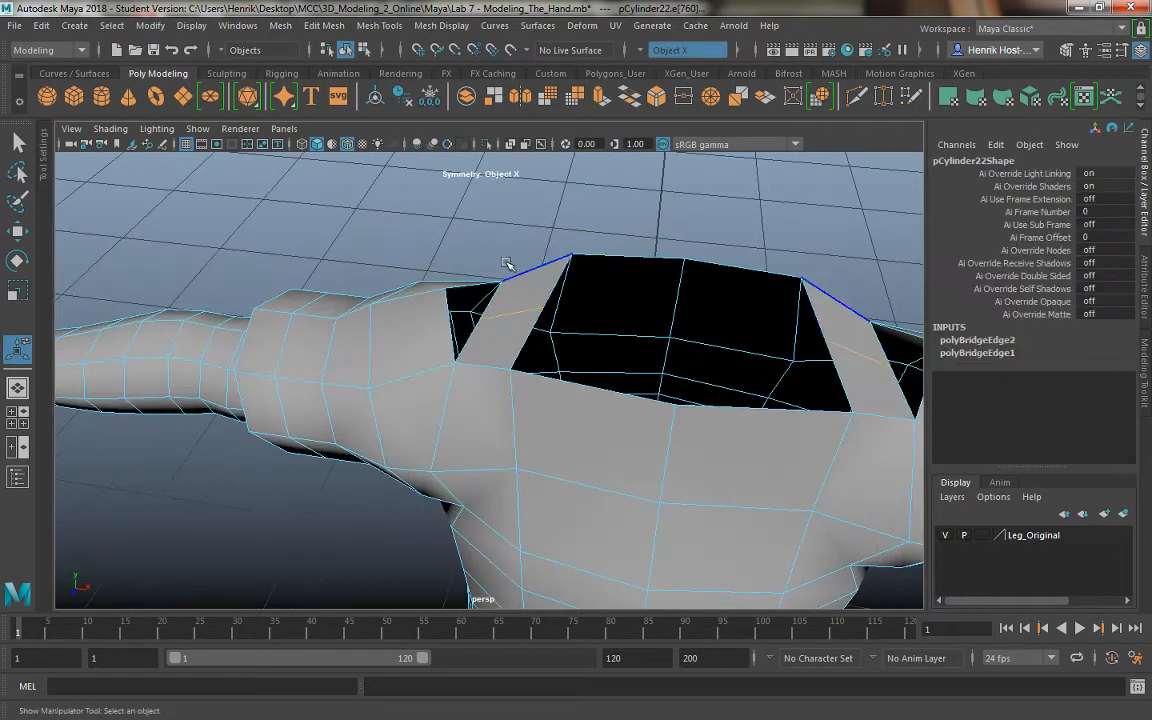
{"action": "key", "text": "w"}
{"action": "left_click_drag", "start_coordinate": [507, 263], "coordinate": [501, 197]}
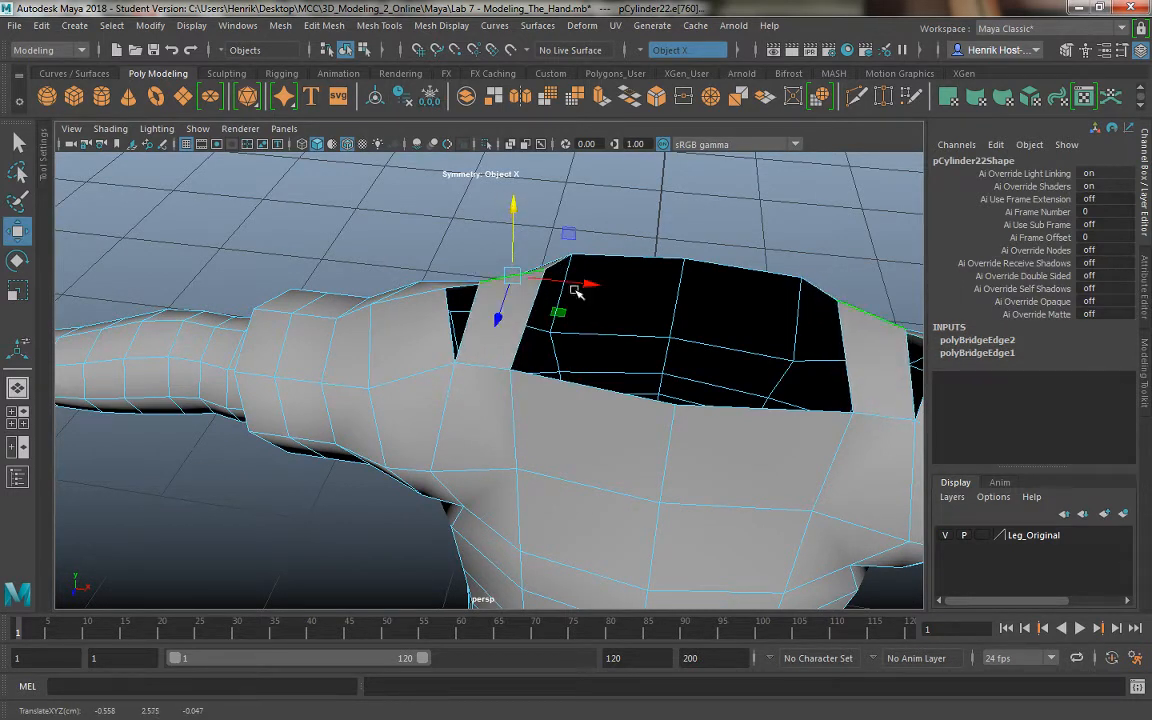
{"action": "mouse_move", "coordinate": [591, 285]}
{"action": "left_mouse_down"}
{"action": "mouse_move", "coordinate": [560, 283]}
{"action": "mouse_move", "coordinate": [572, 291]}
{"action": "left_mouse_up"}
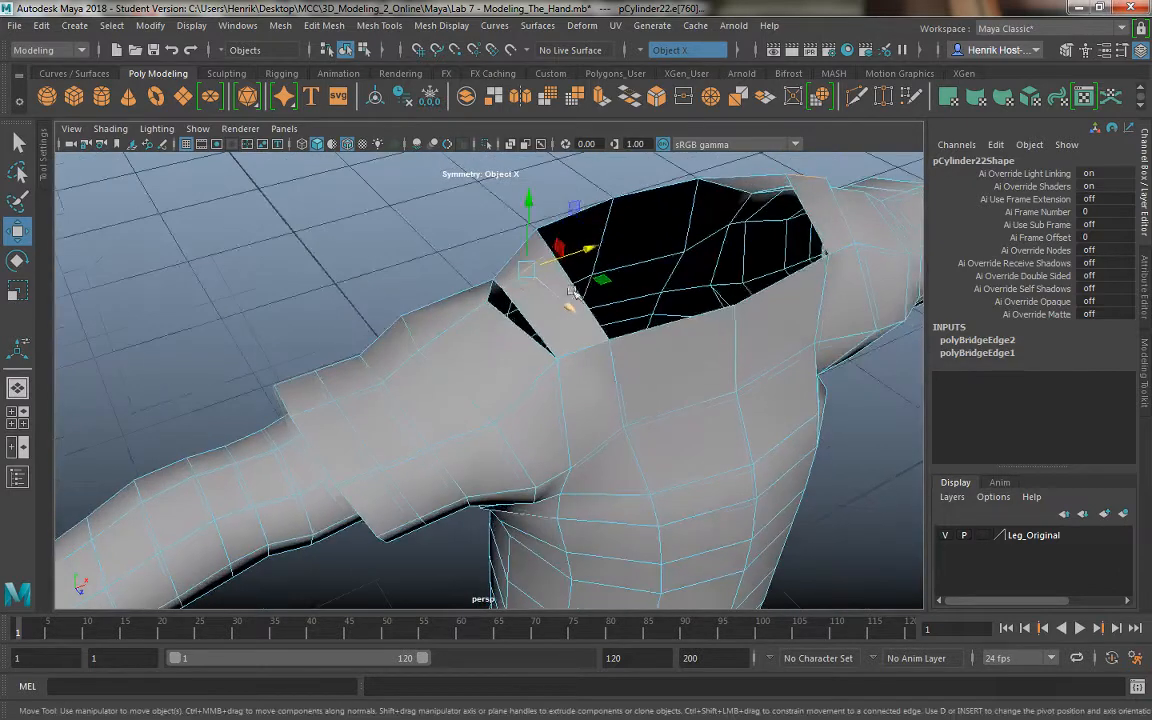
Merge the vertices on either side of the narrow gap between each shoulder bridge and the sleeve top
{"action": "right_click_drag", "start_coordinate": [506, 262], "coordinate": [450, 249]}
{"action": "left_click", "coordinate": [487, 300]}
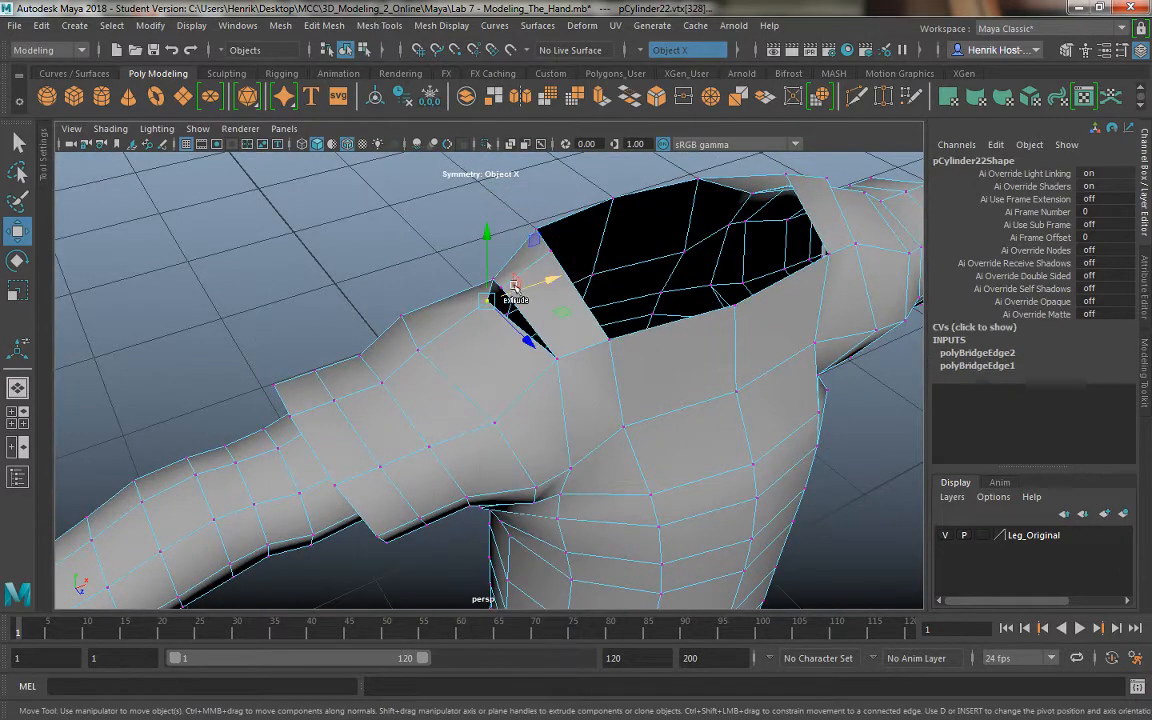
{"action": "scroll", "coordinate": [576, 396], "scroll_direction": "up", "scroll_amount": 6}
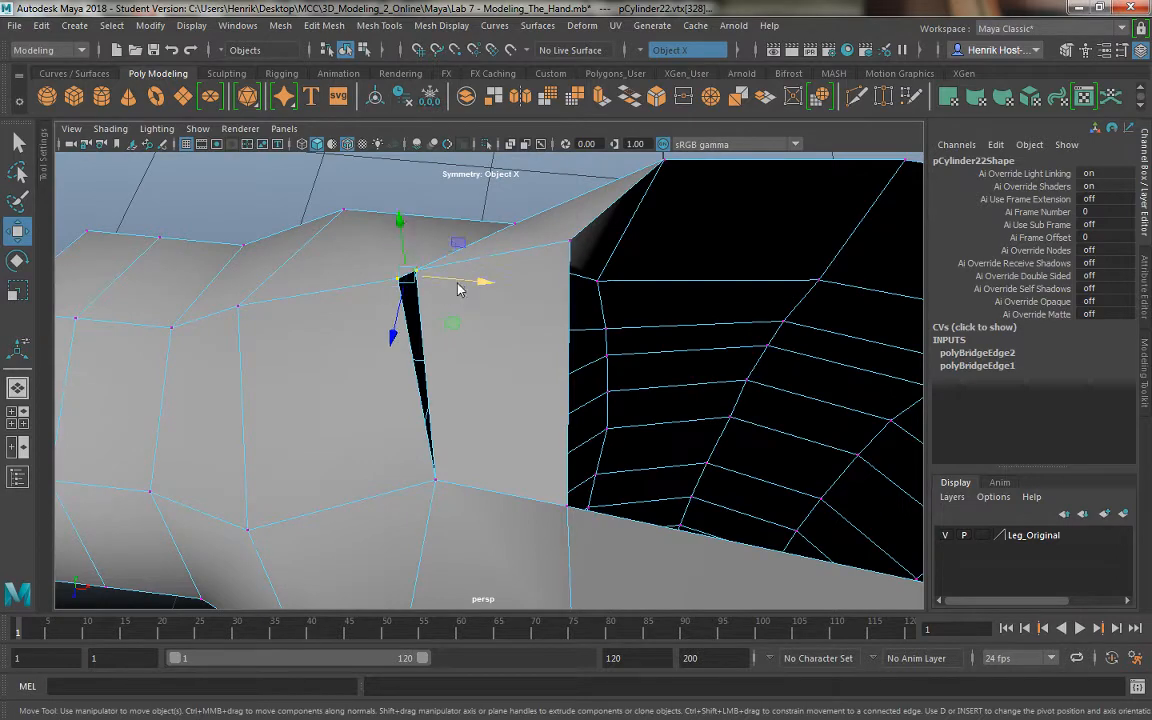
{"action": "right_click_drag", "start_coordinate": [458, 290], "coordinate": [437, 140], "text": "shift"}
{"action": "left_click_drag", "start_coordinate": [411, 360], "coordinate": [452, 303], "text": "alt"}
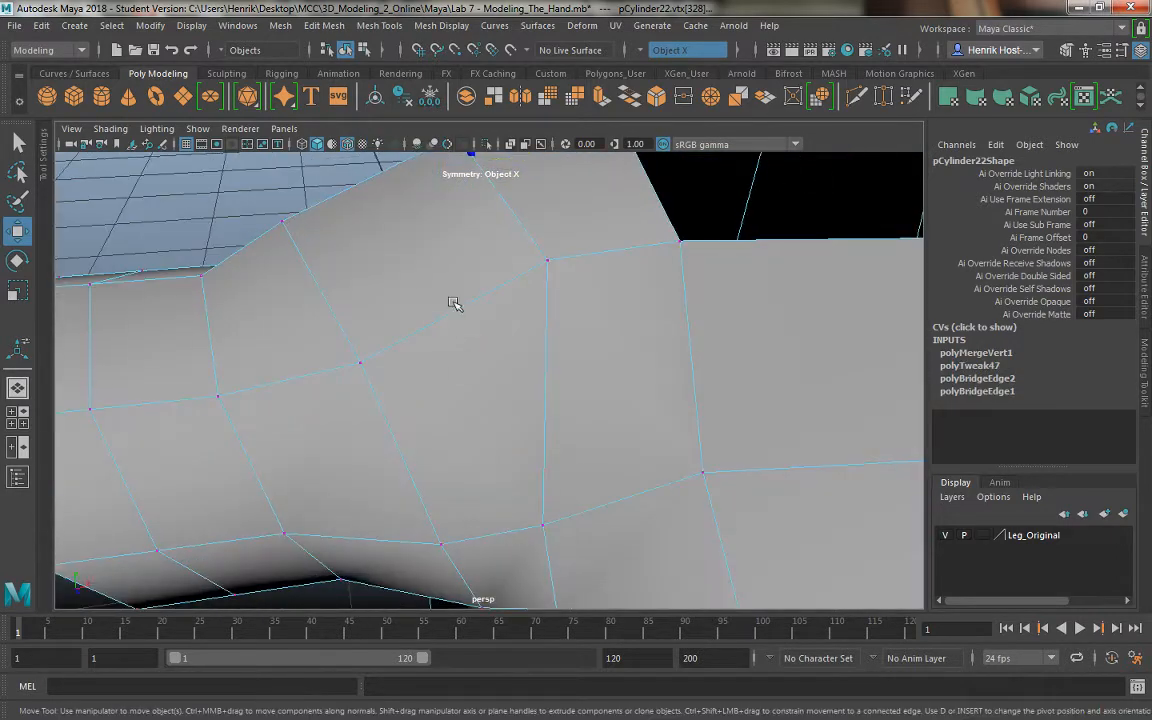
Return to object mode and examine the closed shoulders, armpits and back of the torso mesh
{"action": "right_click_drag", "start_coordinate": [452, 240], "coordinate": [522, 214]}
{"action": "scroll", "coordinate": [514, 329], "scroll_direction": "down", "scroll_amount": 6}
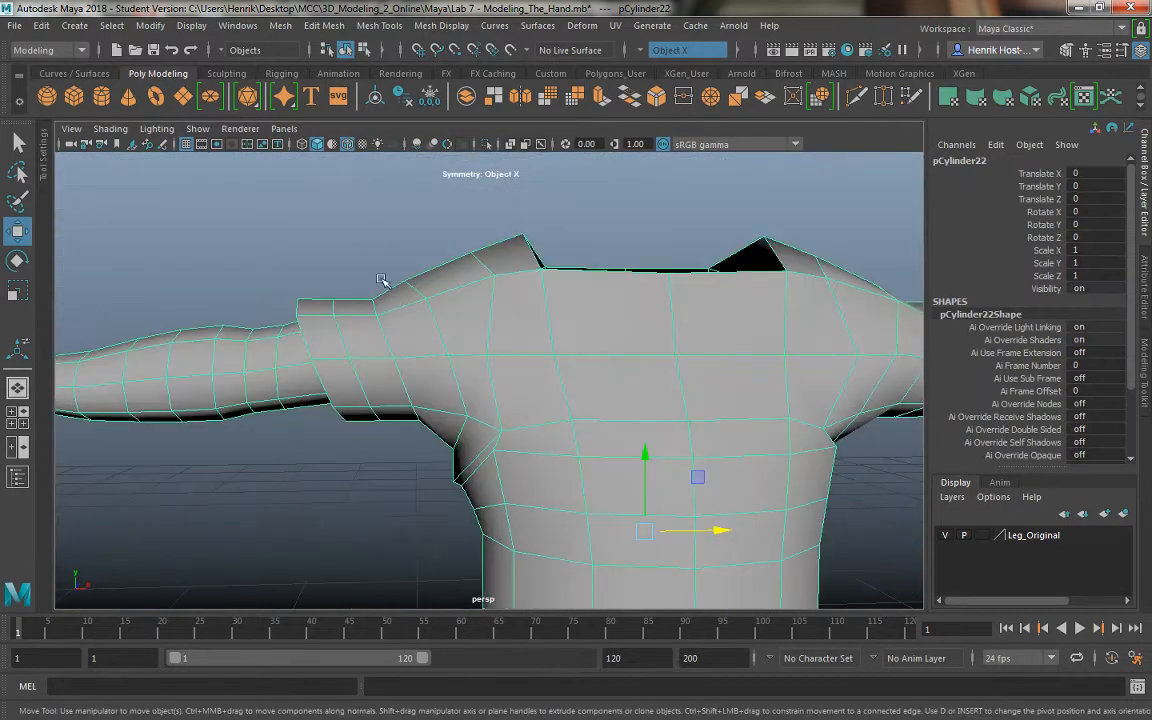
{"action": "left_click", "coordinate": [381, 280]}
{"action": "scroll", "coordinate": [432, 406], "scroll_direction": "down", "scroll_amount": 5}
{"action": "left_click_drag", "start_coordinate": [483, 476], "coordinate": [224, 175], "text": "alt"}
{"action": "left_click", "coordinate": [521, 416]}
{"action": "left_click", "coordinate": [600, 405]}
{"action": "left_click", "coordinate": [458, 478]}
{"action": "left_click", "coordinate": [397, 391]}
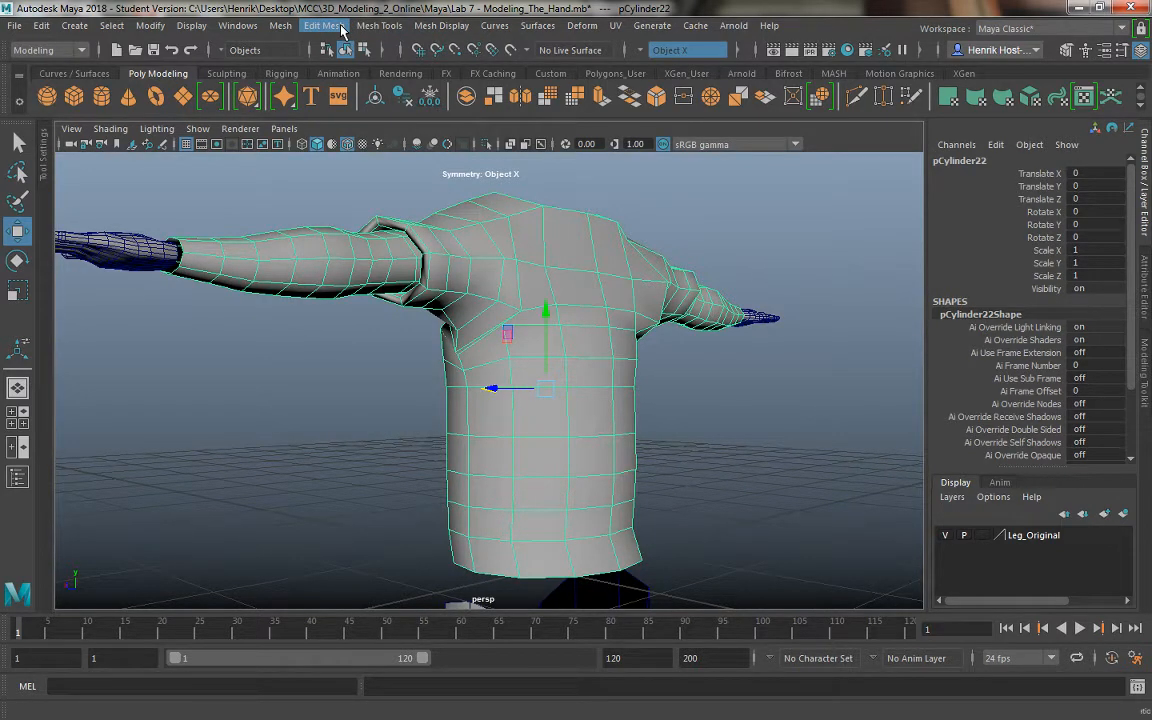
{"action": "left_click", "coordinate": [372, 33]}
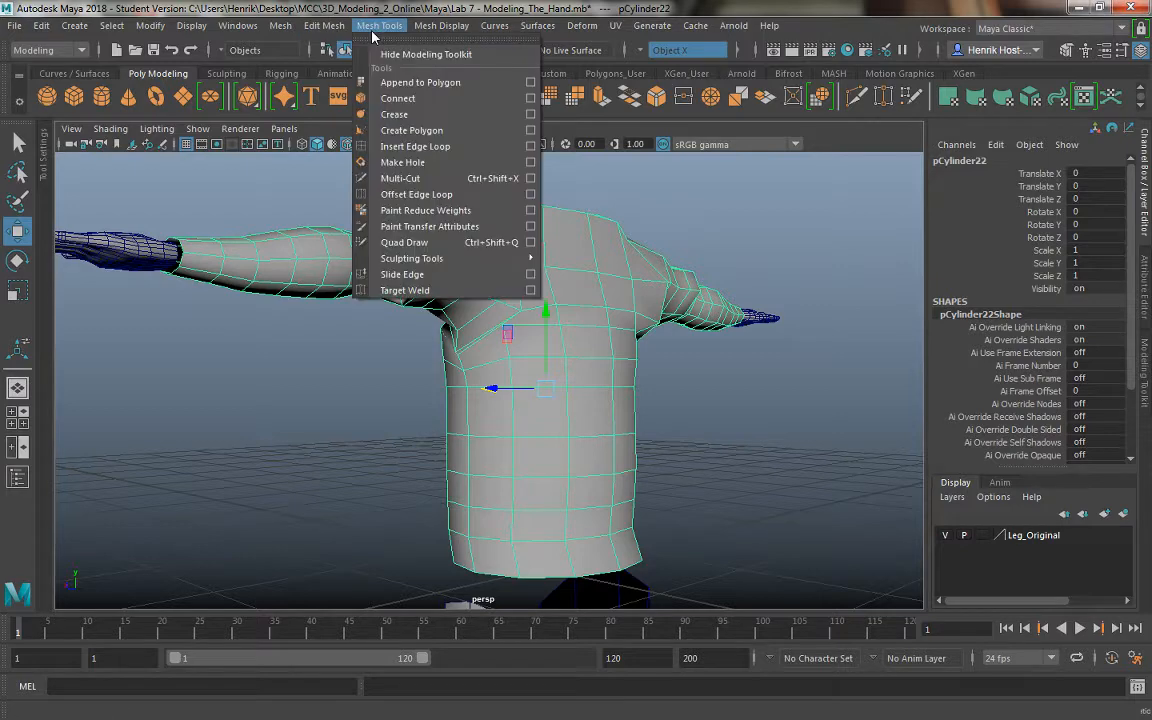
{"action": "mouse_move", "coordinate": [480, 262]}
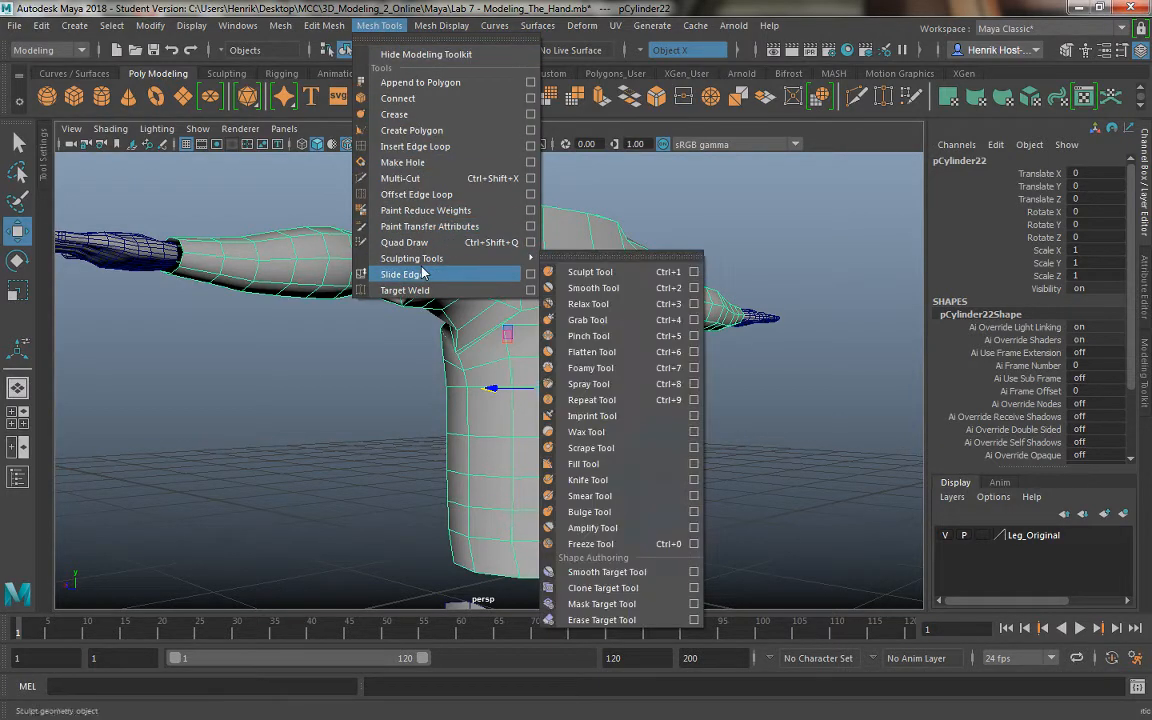
{"action": "left_click", "coordinate": [590, 289]}
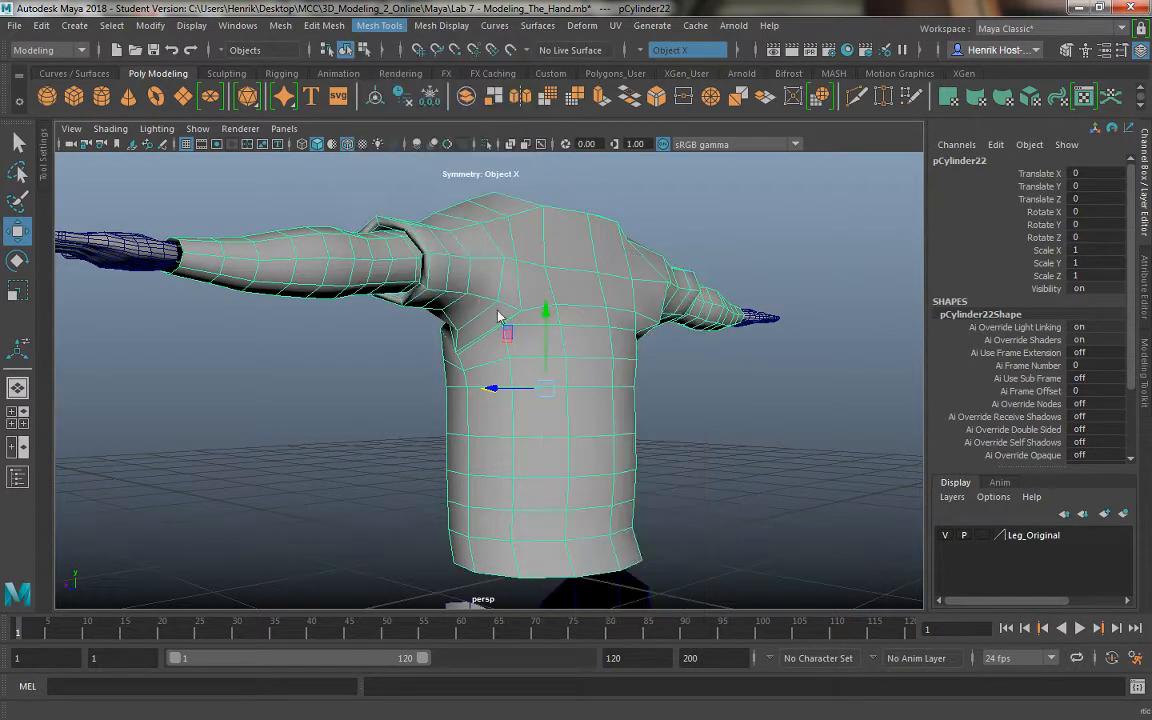
{"action": "left_click_drag", "start_coordinate": [456, 341], "coordinate": [479, 349], "text": "alt"}
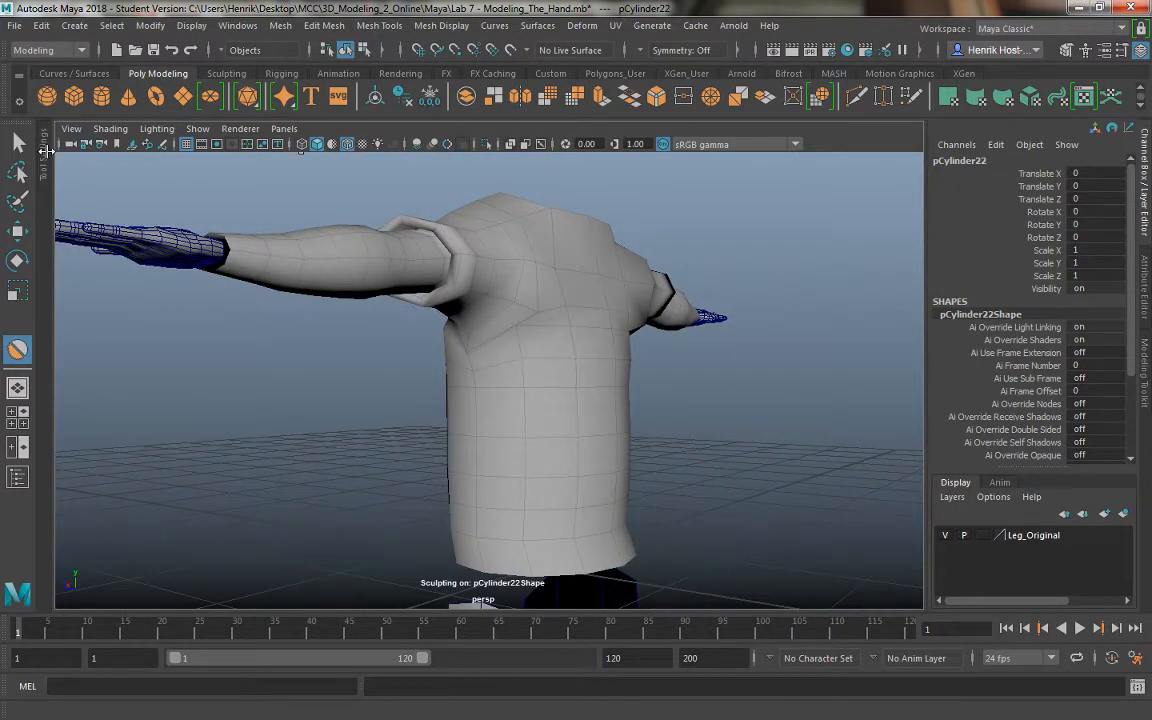
Activate the Sculpt Tool on the torso with its settings shown, and set its symmetry to Object X
{"action": "left_click_drag", "start_coordinate": [43, 176], "coordinate": [411, 178]}
{"action": "left_click", "coordinate": [379, 25]}
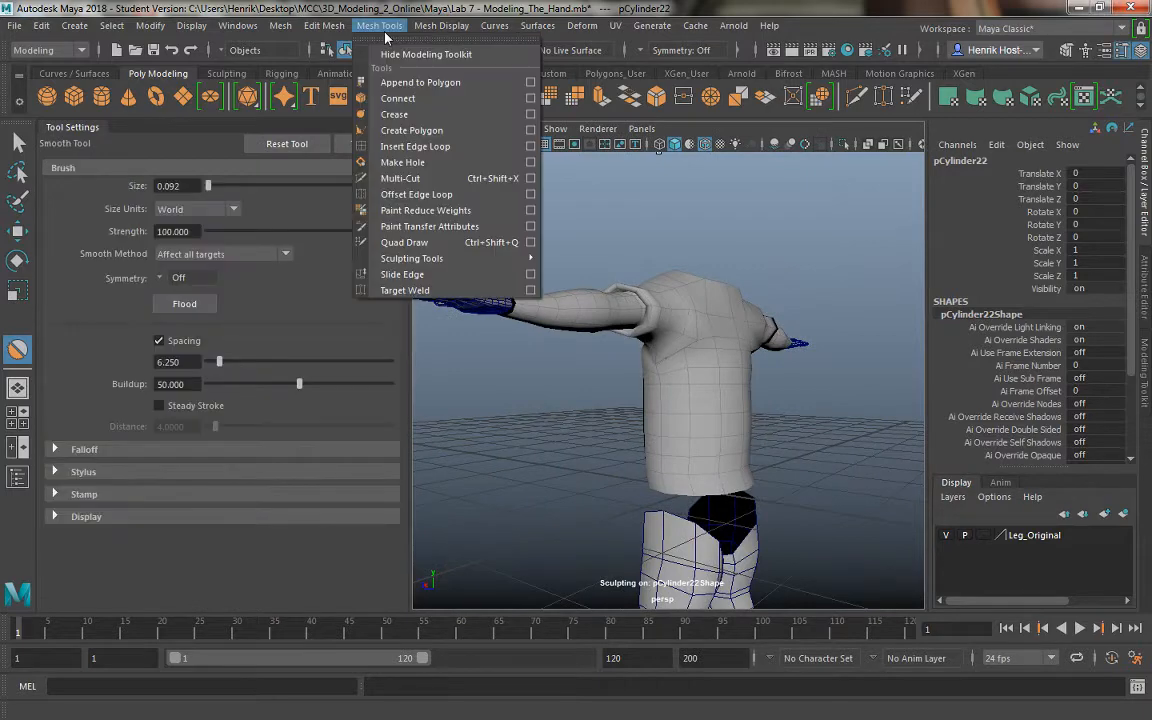
{"action": "mouse_move", "coordinate": [430, 258]}
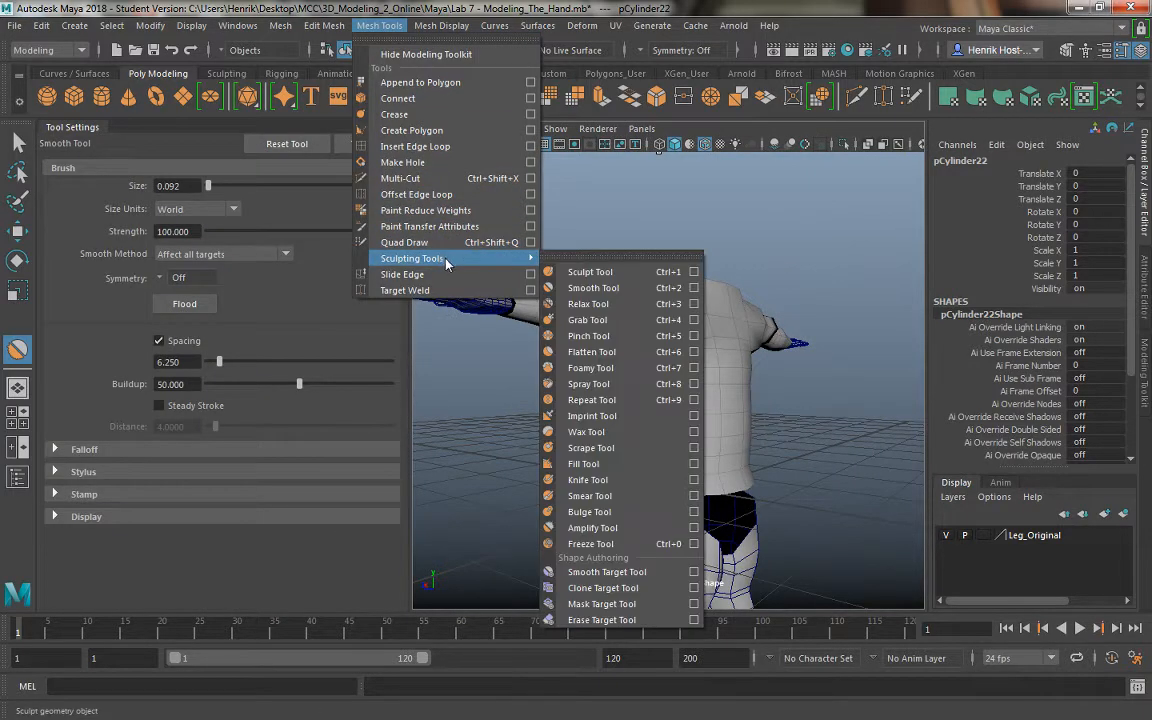
{"action": "left_click", "coordinate": [590, 274]}
{"action": "scroll", "coordinate": [597, 368], "scroll_direction": "up", "scroll_amount": 5}
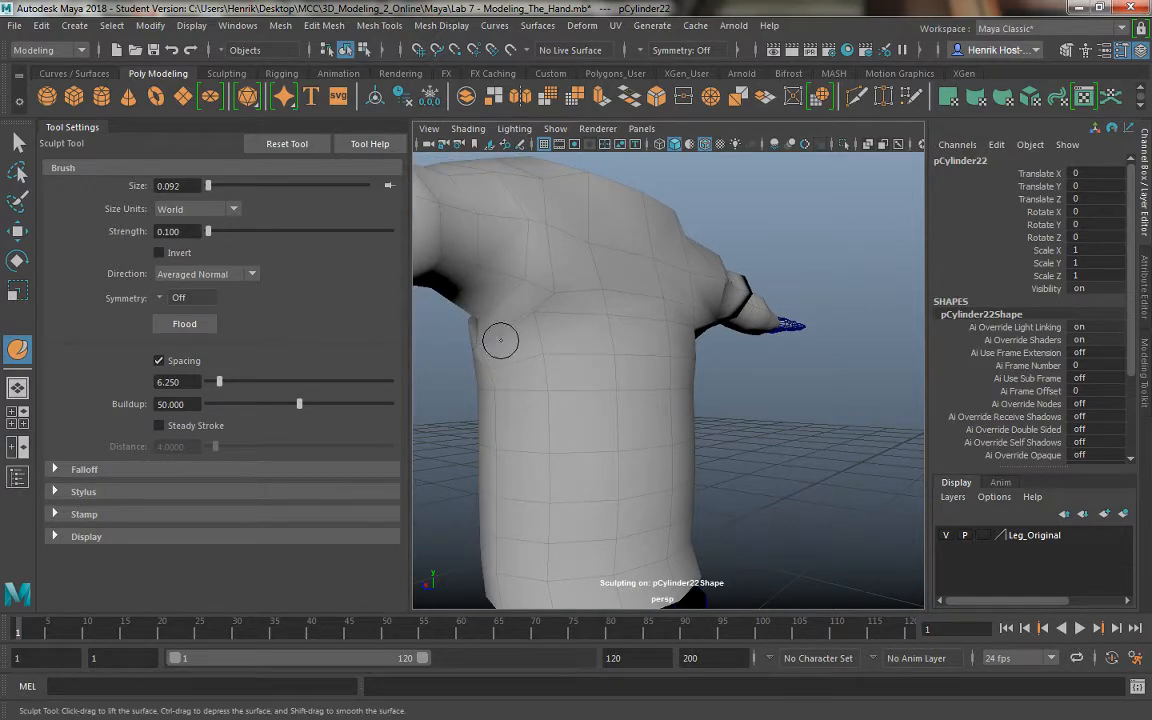
{"action": "left_click", "coordinate": [159, 298]}
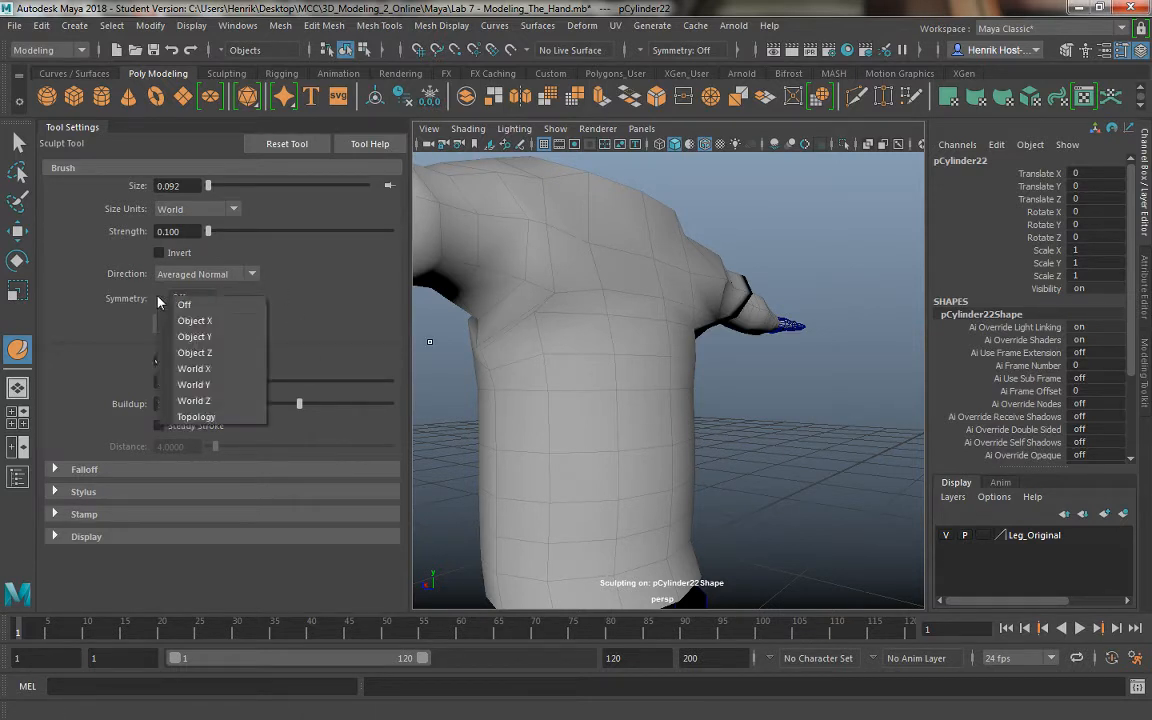
{"action": "left_click", "coordinate": [194, 320]}
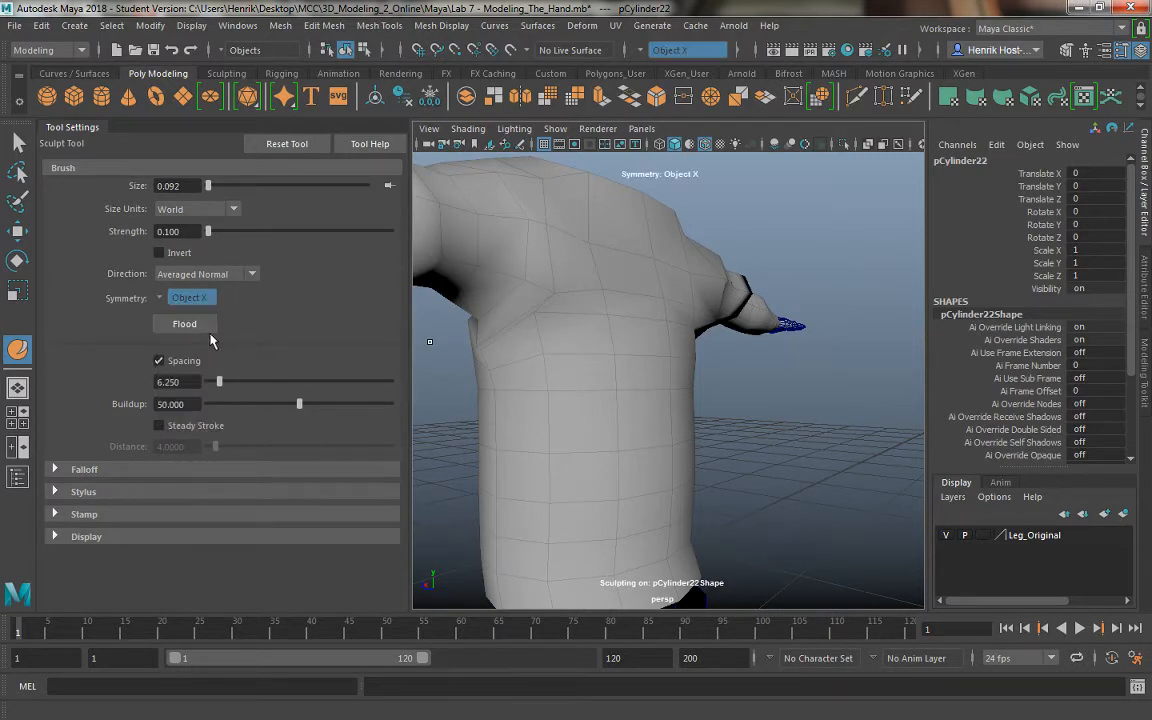
Enlarge the brush to 0.223, smooth the surface around the armpits and upper back, and return to the Select Tool
{"action": "left_click_drag", "start_coordinate": [573, 342], "coordinate": [569, 363], "text": "alt"}
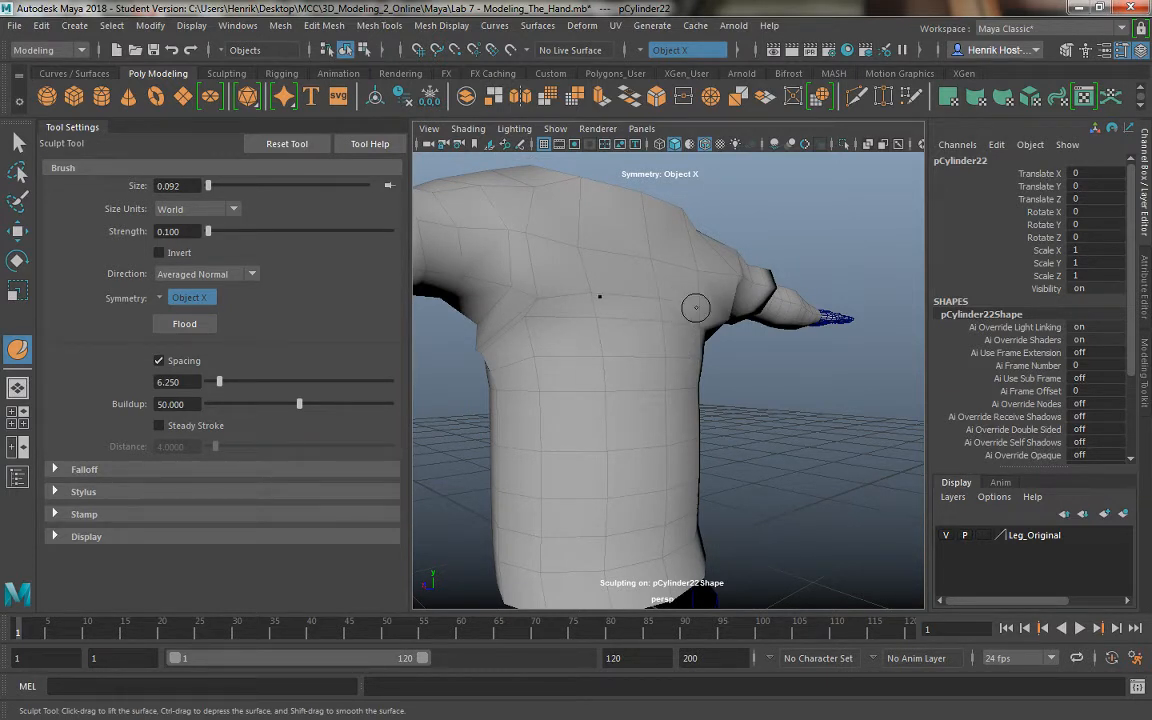
{"action": "mouse_move", "coordinate": [587, 380]}
{"action": "left_mouse_down", "text": "alt"}
{"action": "mouse_move", "coordinate": [612, 365]}
{"action": "mouse_move", "coordinate": [537, 360]}
{"action": "left_mouse_up", "text": "alt"}
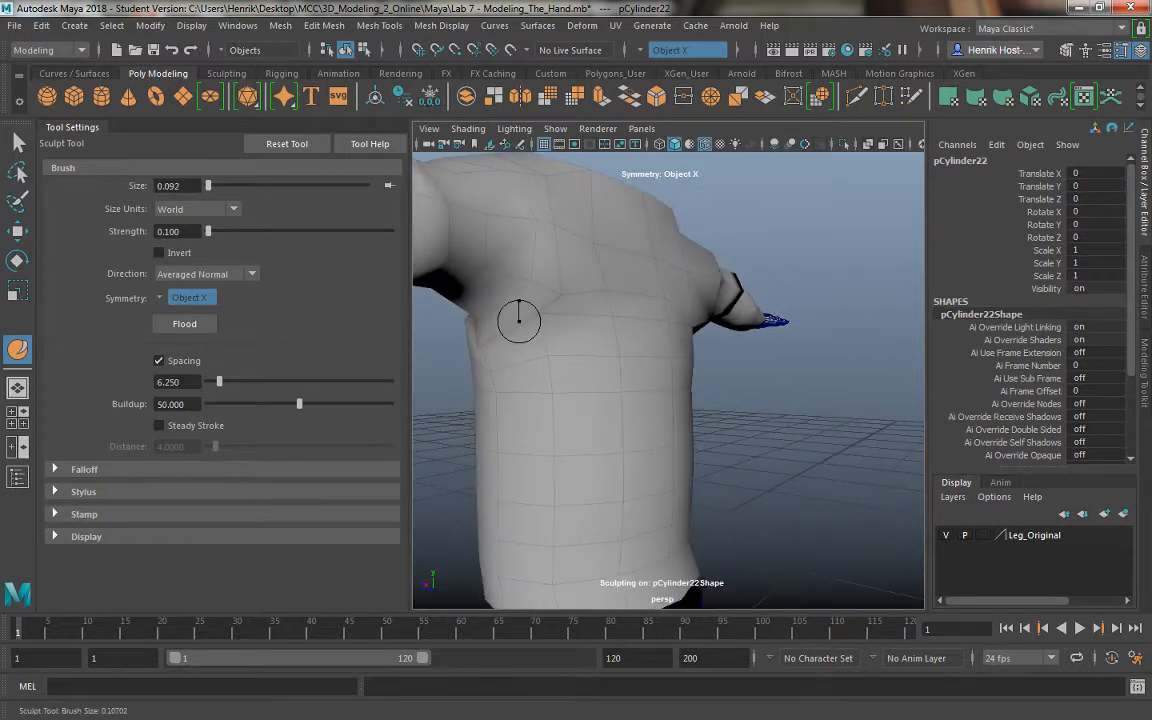
{"action": "mouse_move", "coordinate": [517, 316]}
{"action": "left_mouse_down"}
{"action": "mouse_move", "coordinate": [591, 334]}
{"action": "mouse_move", "coordinate": [599, 348]}
{"action": "mouse_move", "coordinate": [609, 337]}
{"action": "left_mouse_up"}
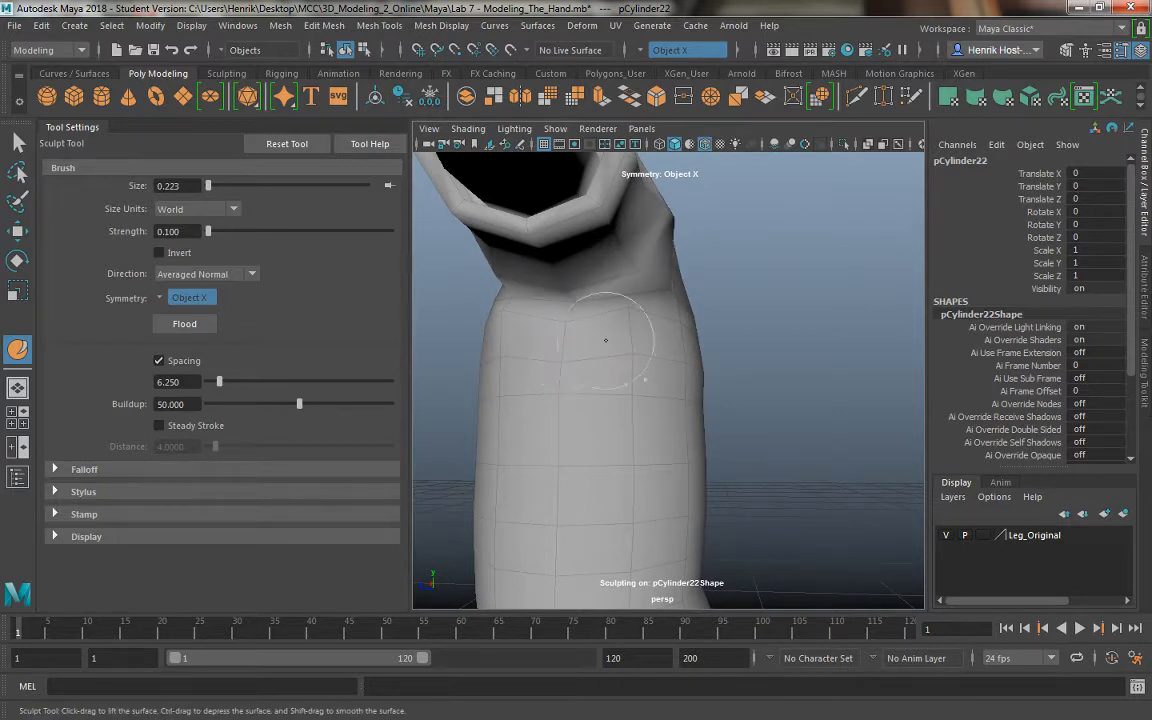
{"action": "mouse_move", "coordinate": [540, 339]}
{"action": "left_mouse_down", "text": "alt"}
{"action": "mouse_move", "coordinate": [511, 366]}
{"action": "mouse_move", "coordinate": [710, 381]}
{"action": "mouse_move", "coordinate": [690, 340]}
{"action": "mouse_move", "coordinate": [658, 363]}
{"action": "mouse_move", "coordinate": [708, 356]}
{"action": "mouse_move", "coordinate": [725, 303]}
{"action": "mouse_move", "coordinate": [641, 339]}
{"action": "mouse_move", "coordinate": [581, 327]}
{"action": "mouse_move", "coordinate": [558, 294]}
{"action": "left_mouse_up", "text": "alt"}
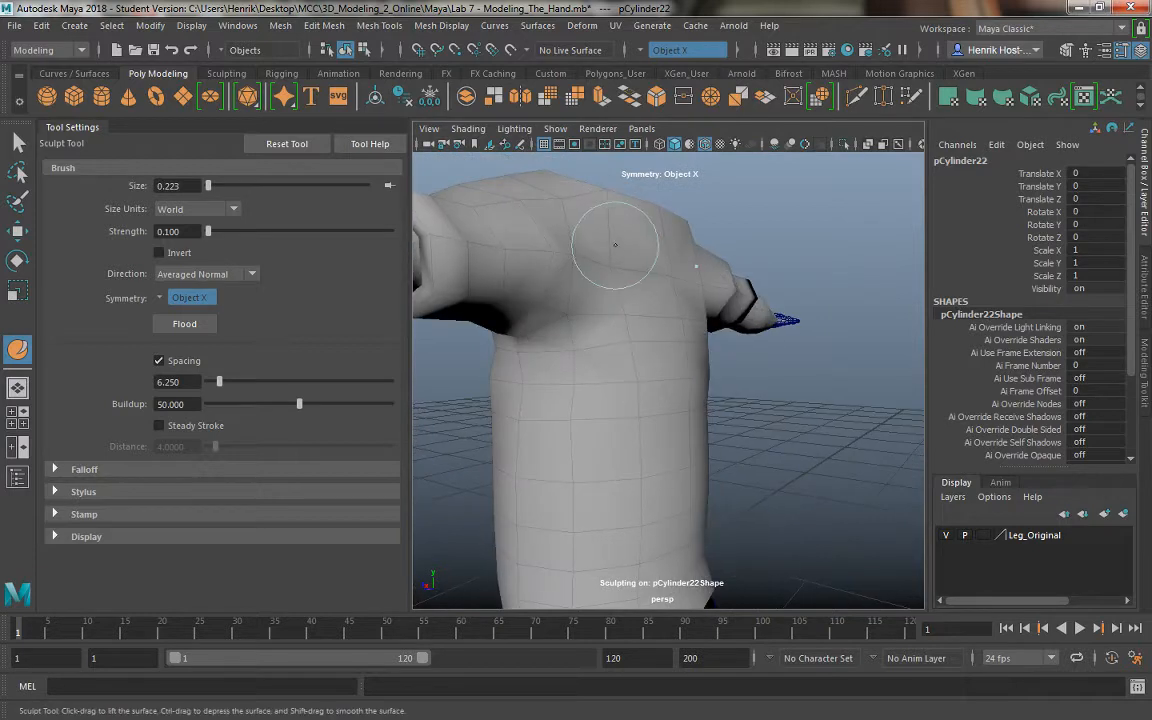
{"action": "mouse_move", "coordinate": [553, 243]}
{"action": "left_mouse_down", "text": "shift"}
{"action": "mouse_move", "coordinate": [565, 236]}
{"action": "mouse_move", "coordinate": [572, 284]}
{"action": "mouse_move", "coordinate": [555, 282]}
{"action": "mouse_move", "coordinate": [541, 333]}
{"action": "left_mouse_up", "text": "shift"}
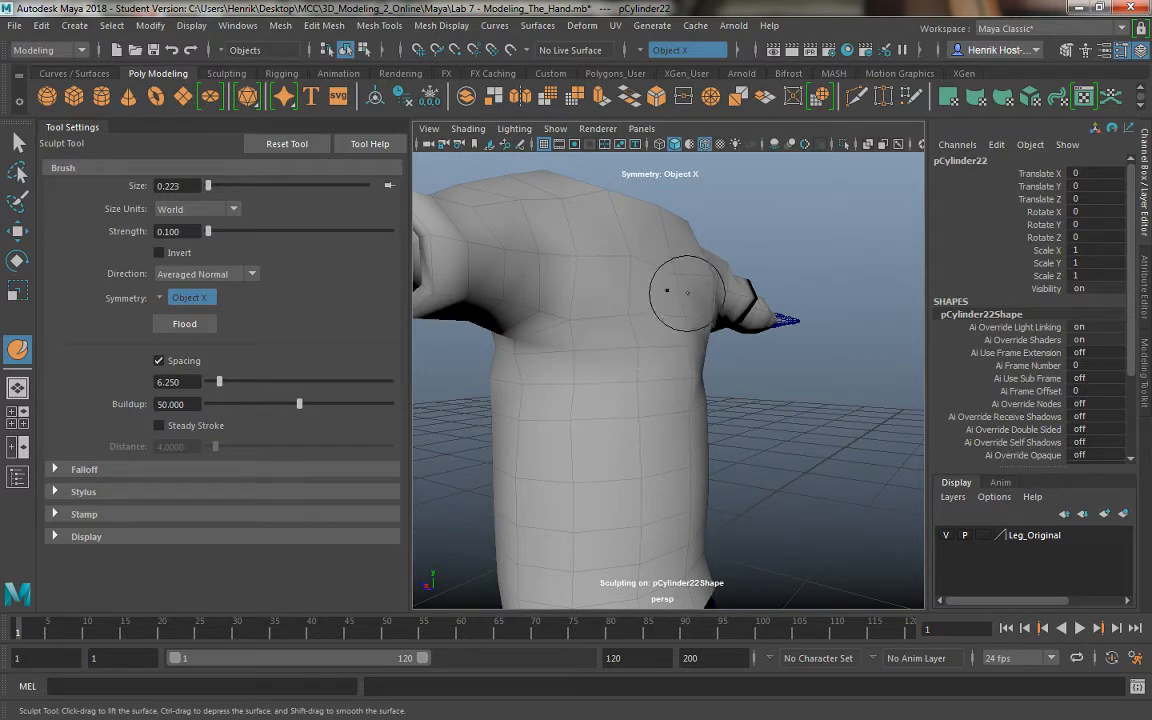
{"action": "left_click_drag", "start_coordinate": [670, 278], "coordinate": [722, 303], "text": "alt"}
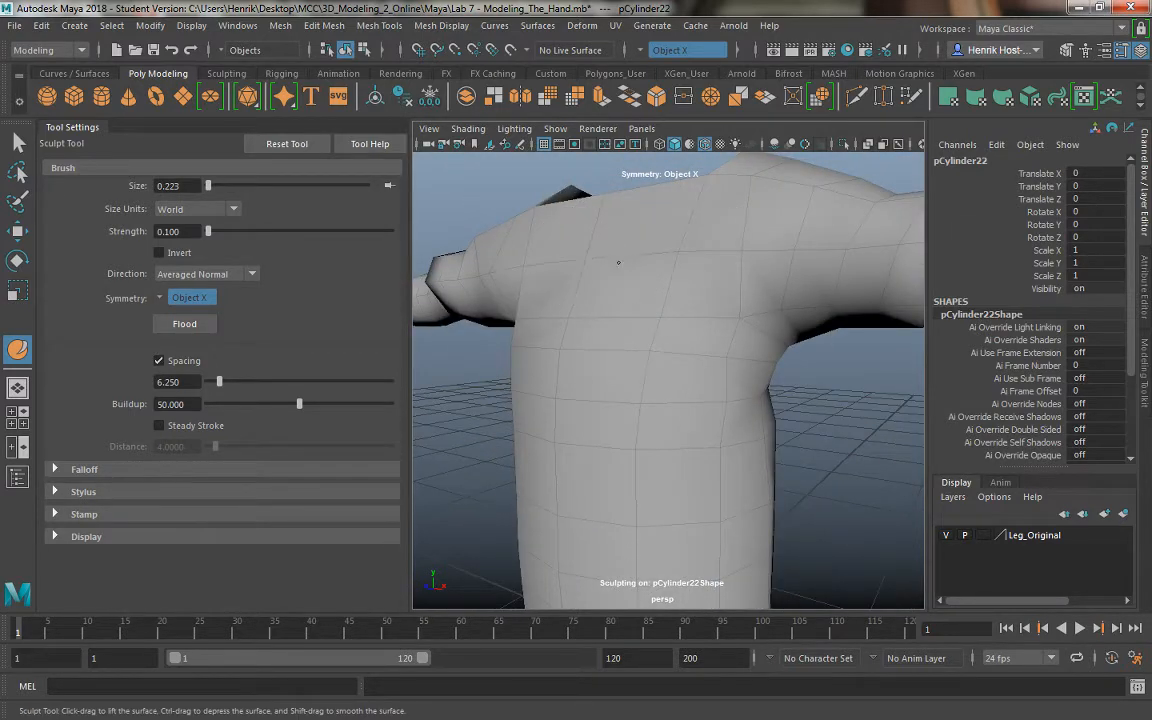
{"action": "right_click_drag", "start_coordinate": [760, 300], "coordinate": [530, 290], "text": "alt"}
{"action": "mouse_move", "coordinate": [530, 290]}
{"action": "left_mouse_down", "text": "alt"}
{"action": "mouse_move", "coordinate": [630, 325]}
{"action": "mouse_move", "coordinate": [514, 279]}
{"action": "left_mouse_up", "text": "alt"}
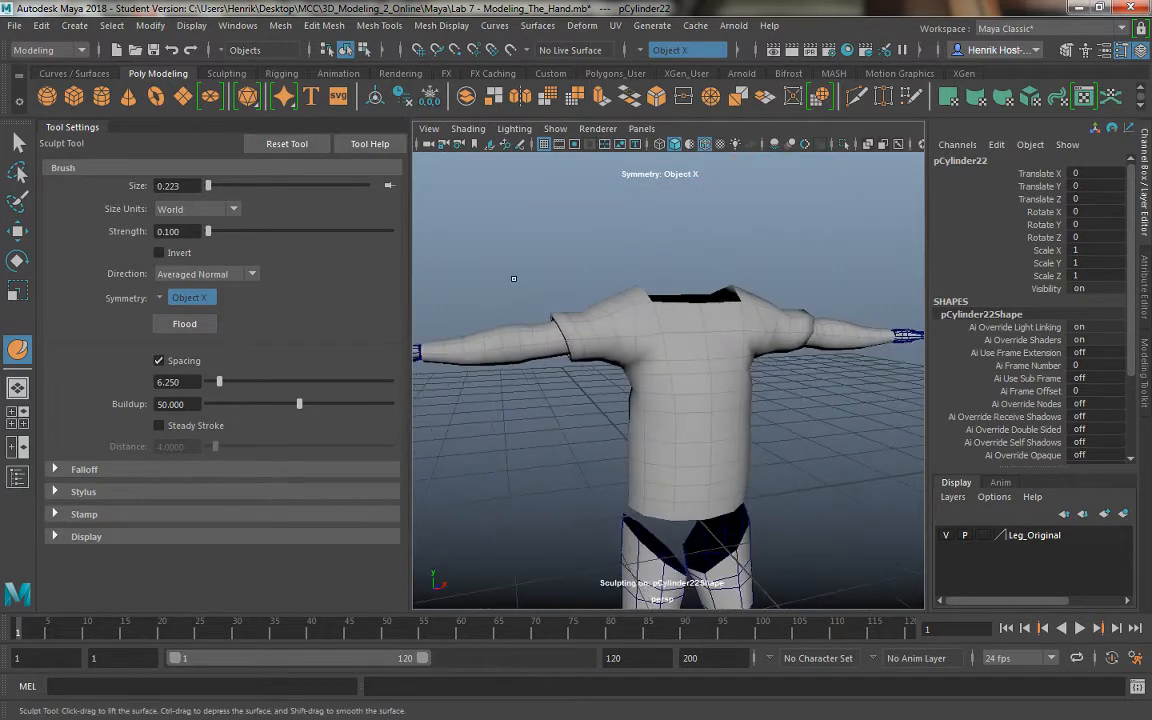
{"action": "key", "text": "q"}
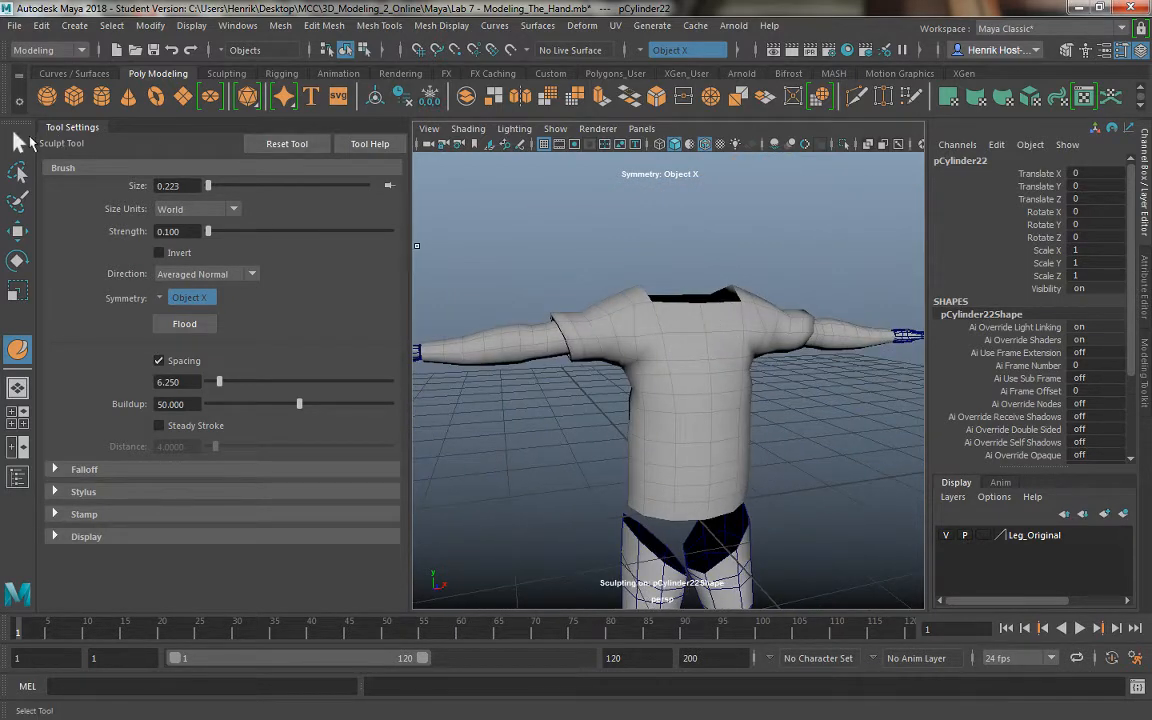
Examine the smoothed torso, sleeves and neck opening from several sides
{"action": "left_click", "coordinate": [522, 360]}
{"action": "mouse_move", "coordinate": [522, 360]}
{"action": "left_mouse_down", "text": "alt"}
{"action": "mouse_move", "coordinate": [698, 340]}
{"action": "mouse_move", "coordinate": [746, 411]}
{"action": "mouse_move", "coordinate": [836, 417]}
{"action": "mouse_move", "coordinate": [772, 393]}
{"action": "mouse_move", "coordinate": [861, 383]}
{"action": "mouse_move", "coordinate": [645, 411]}
{"action": "mouse_move", "coordinate": [671, 360]}
{"action": "left_mouse_up", "text": "alt"}
{"action": "right_click_drag", "start_coordinate": [671, 360], "coordinate": [576, 325], "text": "alt"}
{"action": "left_click_drag", "start_coordinate": [576, 325], "coordinate": [856, 347], "text": "alt"}
{"action": "scroll", "coordinate": [661, 411], "scroll_direction": "up", "scroll_amount": 5}
{"action": "scroll", "coordinate": [568, 332], "scroll_direction": "down", "scroll_amount": 5}
{"action": "left_click_drag", "start_coordinate": [697, 363], "coordinate": [643, 358], "text": "alt"}
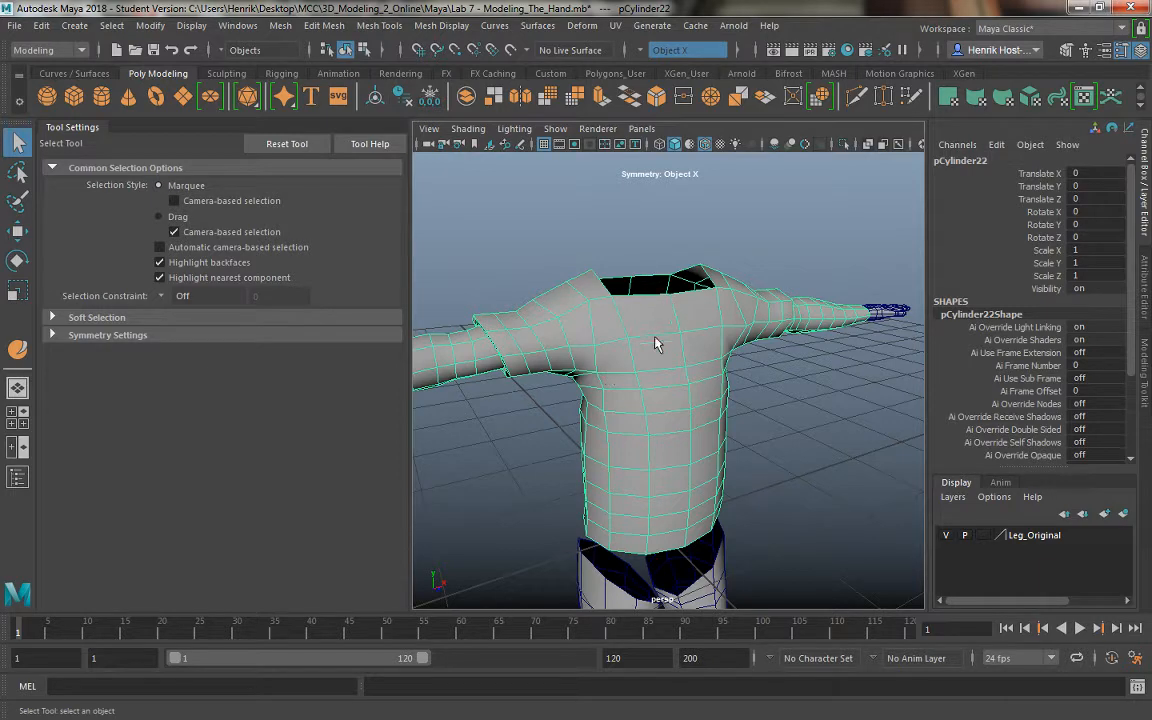
{"action": "mouse_move", "coordinate": [655, 344]}
{"action": "left_mouse_down", "text": "alt"}
{"action": "mouse_move", "coordinate": [630, 344]}
{"action": "mouse_move", "coordinate": [645, 344]}
{"action": "left_mouse_up", "text": "alt"}
{"action": "left_click_drag", "start_coordinate": [527, 369], "coordinate": [643, 283], "text": "alt"}
Dismiss the mesh commands without applying any and deselect the torso mesh
{"action": "right_click", "coordinate": [640, 285], "text": "shift"}
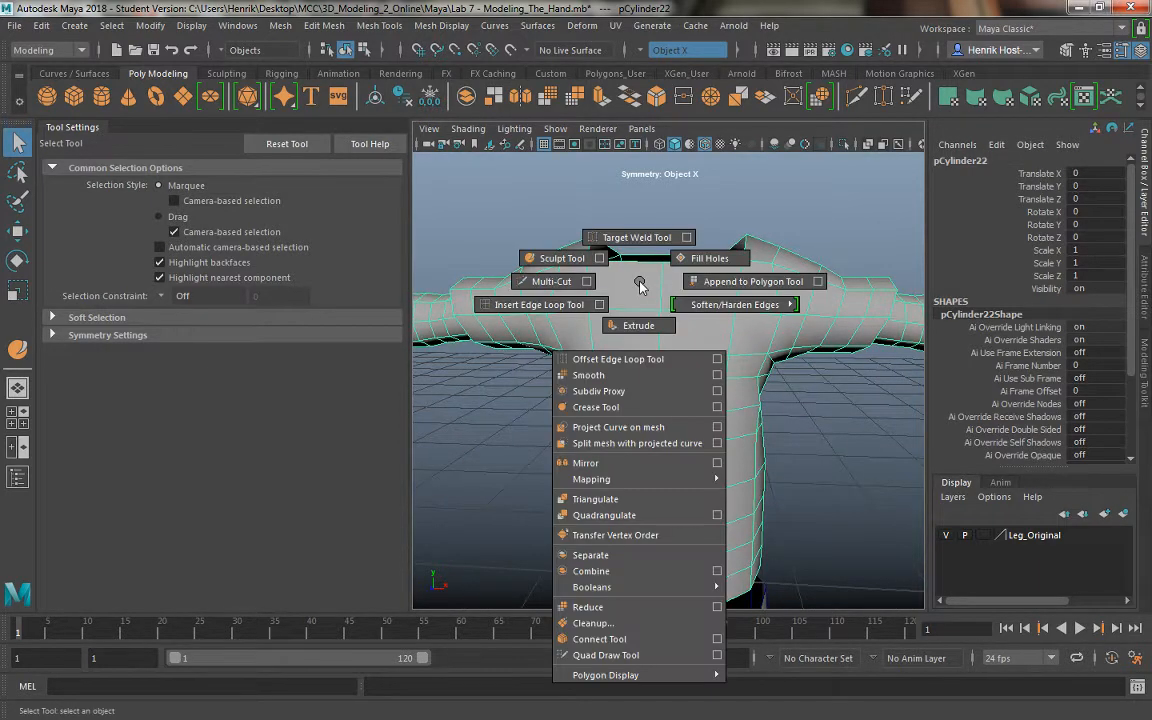
{"action": "left_click", "coordinate": [825, 285]}
{"action": "left_click", "coordinate": [784, 204]}
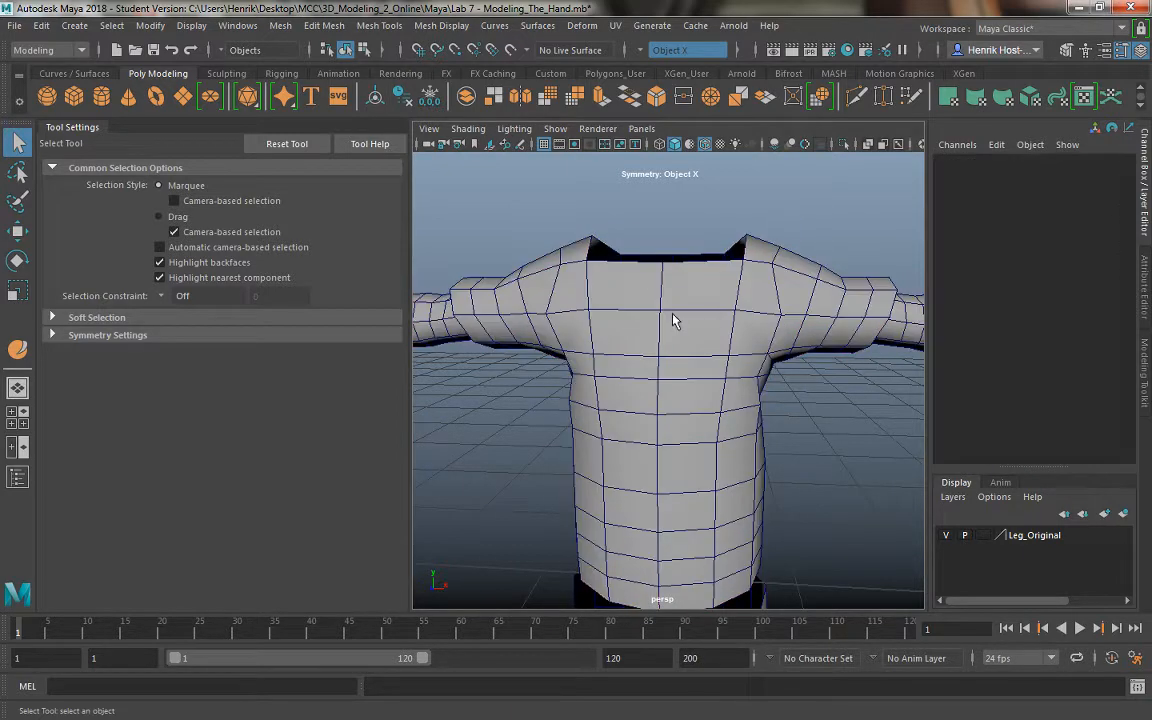
Turn off the wireframe on the shaded display, examine the body's smooth surface, and turn the wireframe display back on
{"action": "mouse_move", "coordinate": [673, 320]}
{"action": "right_mouse_down"}
{"action": "mouse_move", "coordinate": [673, 303]}
{"action": "mouse_move", "coordinate": [735, 305]}
{"action": "mouse_move", "coordinate": [728, 248]}
{"action": "right_mouse_up"}
{"action": "right_click", "coordinate": [658, 303], "text": "shift"}
{"action": "left_click", "coordinate": [724, 231]}
{"action": "scroll", "coordinate": [609, 226], "scroll_direction": "down", "scroll_amount": 5}
{"action": "left_click_drag", "start_coordinate": [609, 226], "coordinate": [689, 283], "text": "alt"}
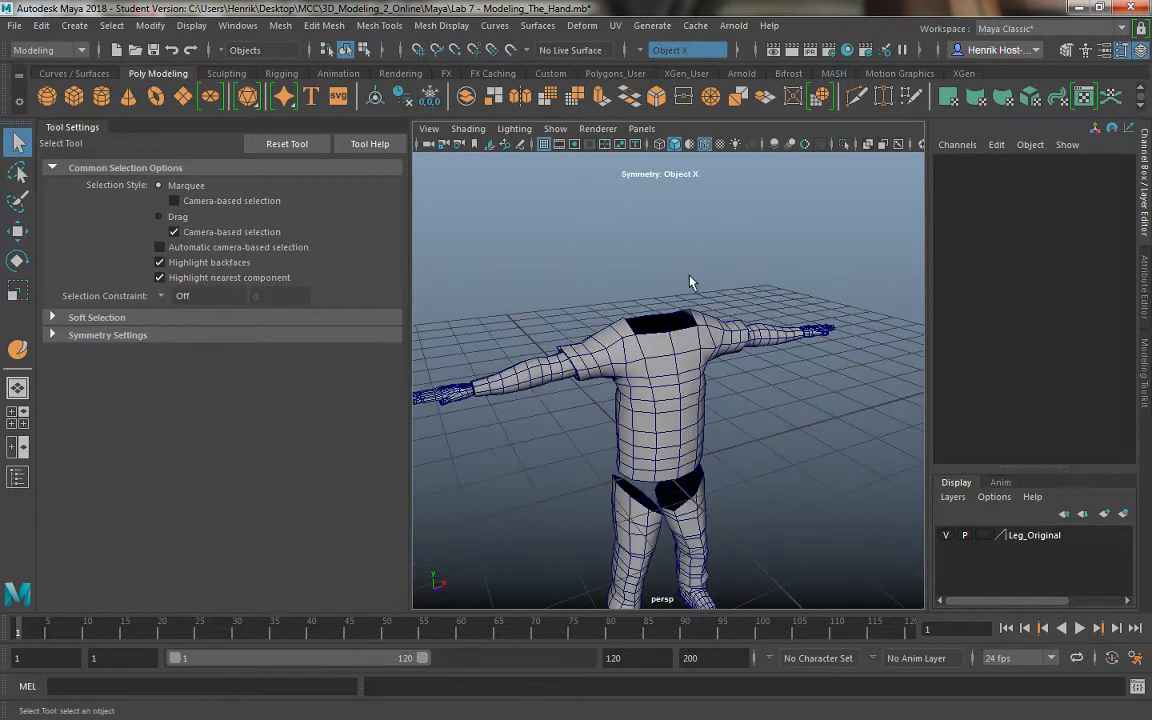
{"action": "left_click", "coordinate": [468, 128]}
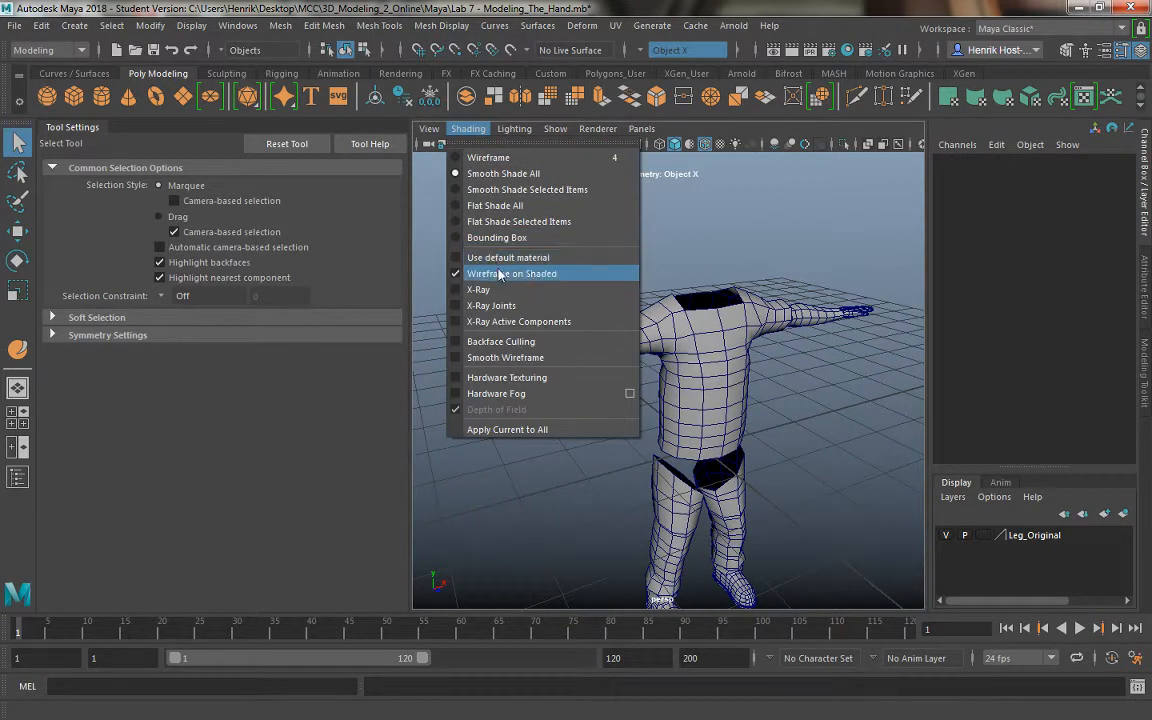
{"action": "left_click", "coordinate": [500, 275]}
{"action": "mouse_move", "coordinate": [520, 280]}
{"action": "left_mouse_down", "text": "alt"}
{"action": "mouse_move", "coordinate": [630, 257]}
{"action": "mouse_move", "coordinate": [762, 390]}
{"action": "mouse_move", "coordinate": [507, 199]}
{"action": "left_mouse_up", "text": "alt"}
{"action": "left_click_drag", "start_coordinate": [645, 298], "coordinate": [575, 213], "text": "alt"}
{"action": "left_click", "coordinate": [470, 130]}
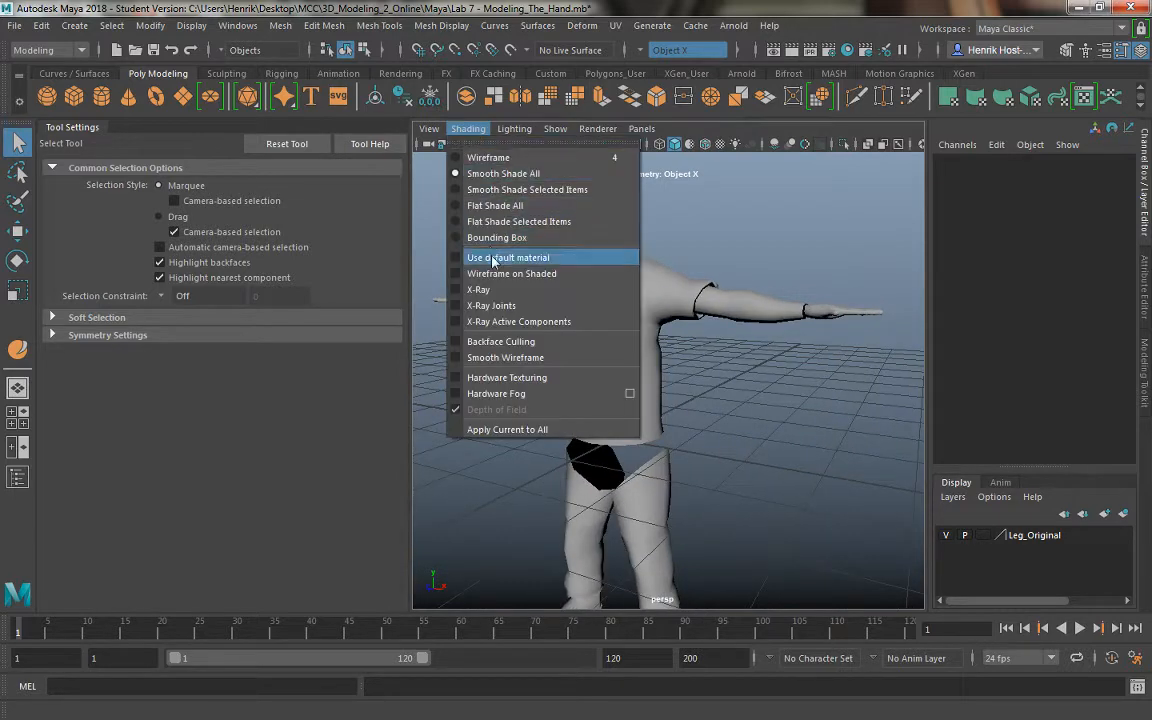
{"action": "left_click", "coordinate": [499, 281]}
Apply Smooth with 1 division to the joined torso and arms mesh, return to object mode and deselect it
{"action": "scroll", "coordinate": [671, 432], "scroll_direction": "up", "scroll_amount": 10}
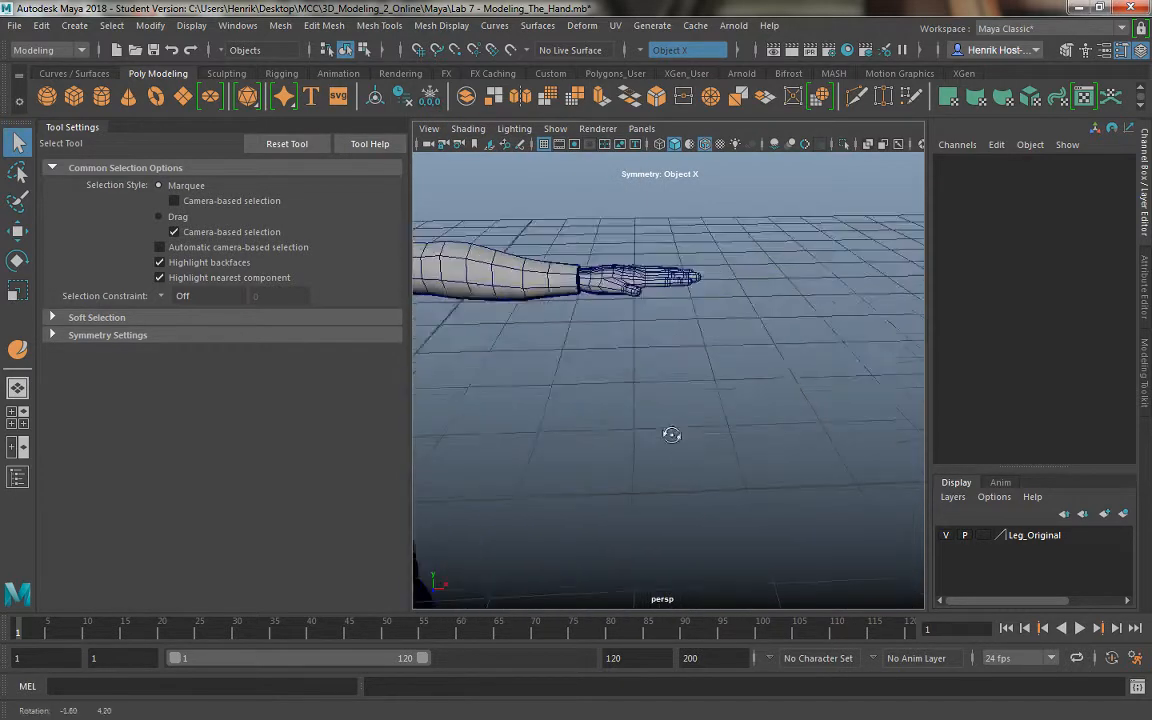
{"action": "scroll", "coordinate": [698, 457], "scroll_direction": "down", "scroll_amount": 5}
{"action": "left_click", "coordinate": [496, 296]}
{"action": "left_click_drag", "start_coordinate": [496, 296], "coordinate": [658, 364], "text": "alt"}
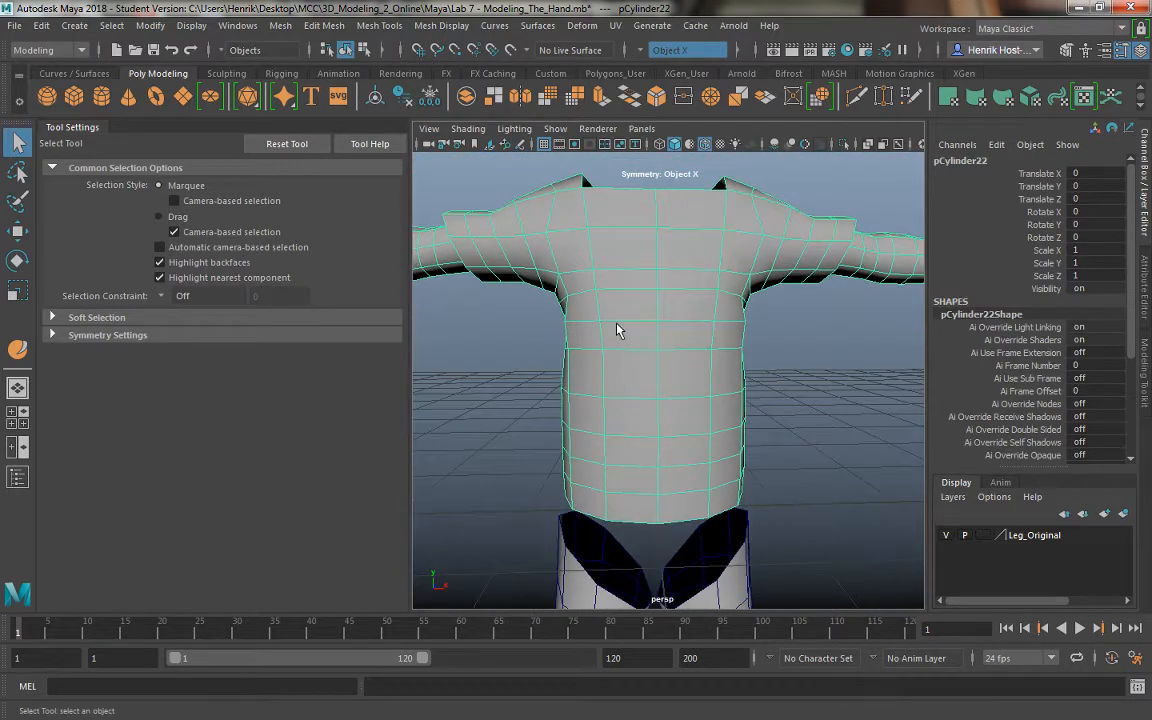
{"action": "left_click_drag", "start_coordinate": [616, 324], "coordinate": [624, 328], "text": "alt"}
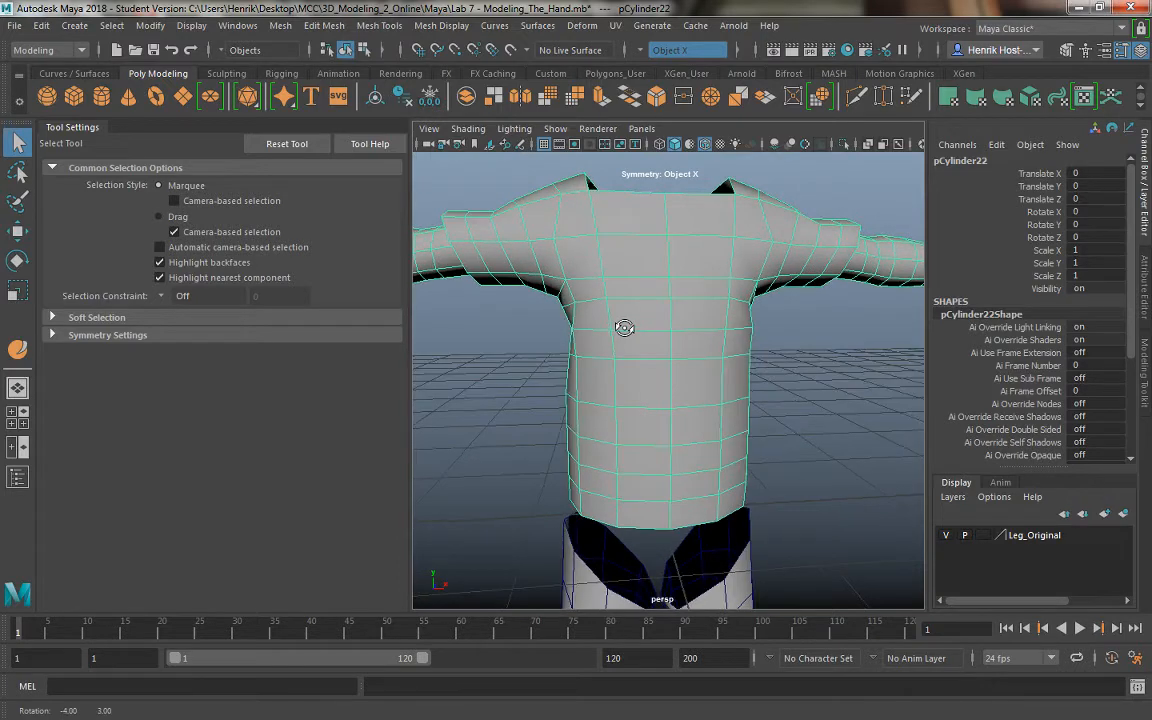
{"action": "right_click", "coordinate": [585, 271], "text": "shift"}
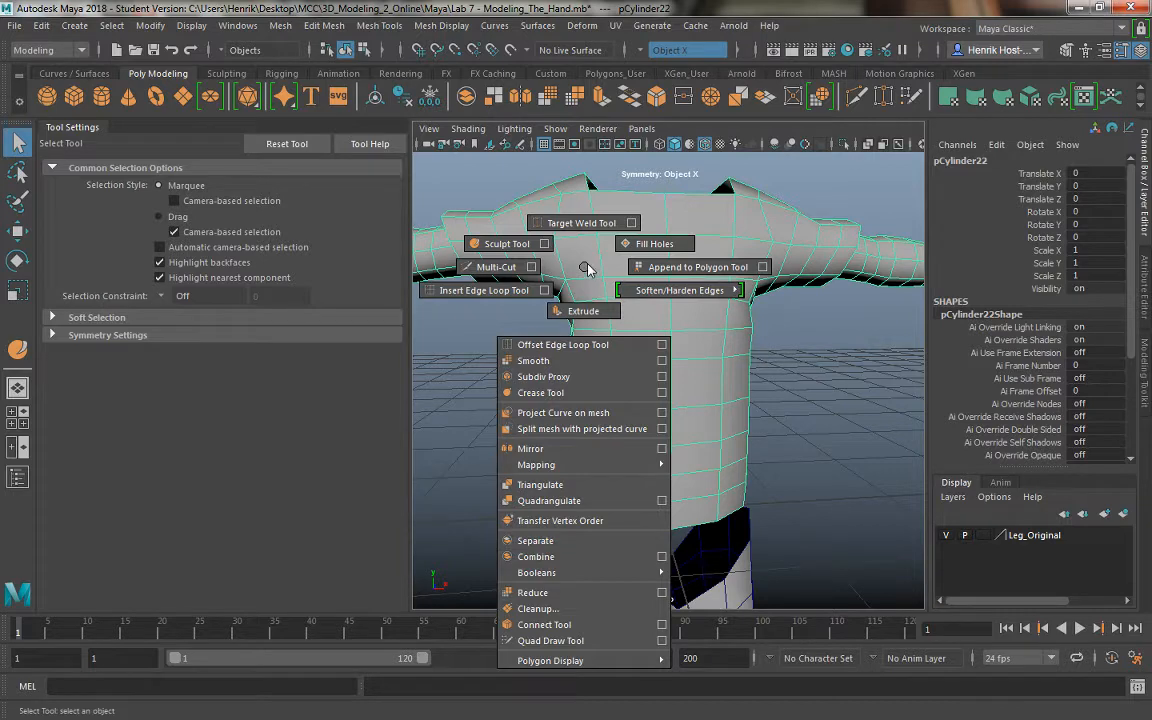
{"action": "left_click", "coordinate": [546, 362]}
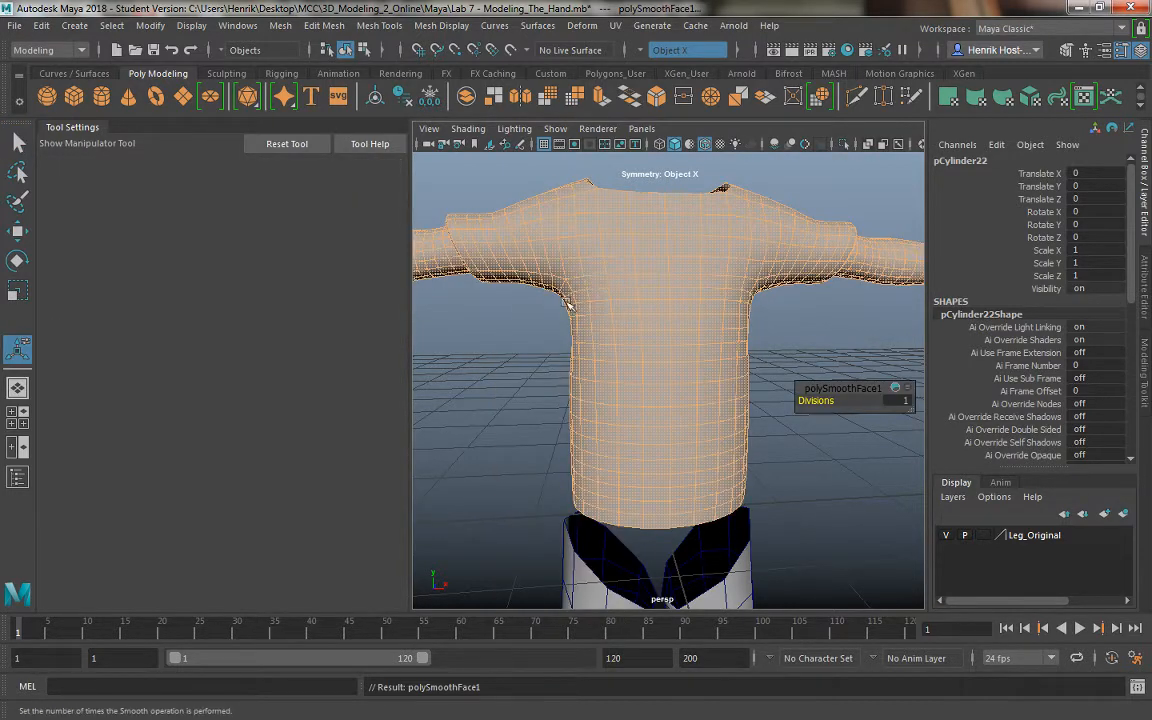
{"action": "left_click_drag", "start_coordinate": [569, 305], "coordinate": [524, 314], "text": "alt"}
{"action": "right_click_drag", "start_coordinate": [713, 245], "coordinate": [789, 214]}
{"action": "left_click", "coordinate": [790, 285]}
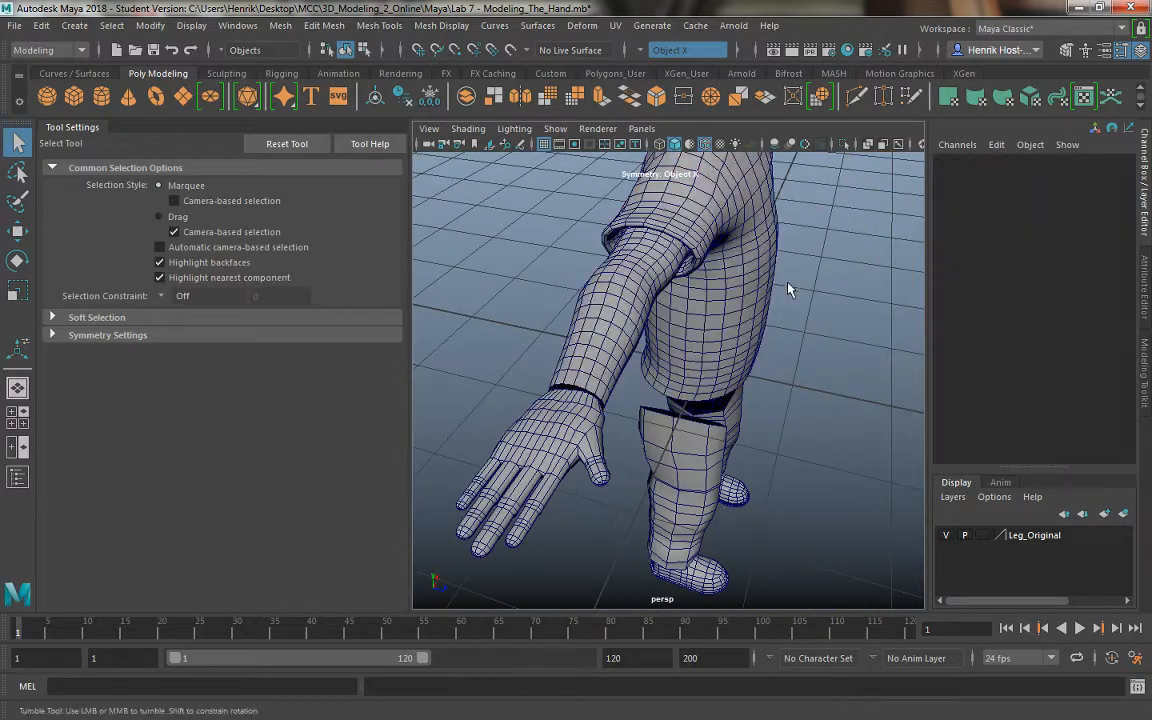
Select a hand mesh and examine the gap between its wrist and the end of the forearm
{"action": "left_click_drag", "start_coordinate": [788, 289], "coordinate": [588, 350], "text": "alt"}
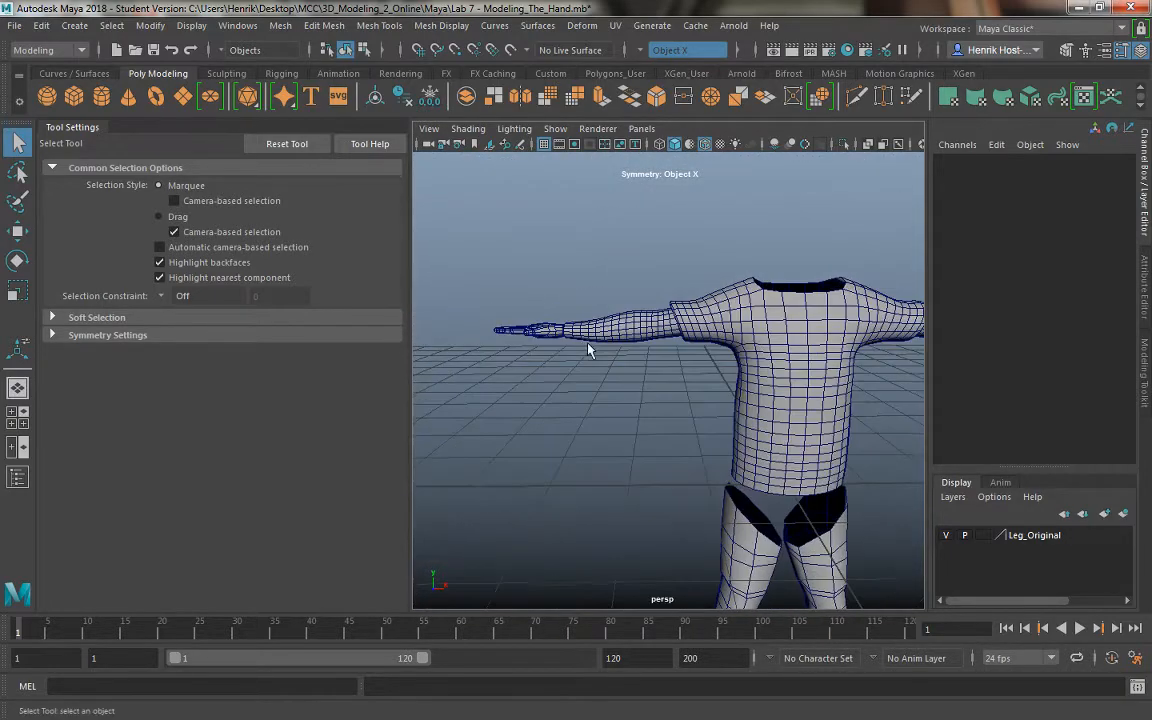
{"action": "right_click_drag", "start_coordinate": [588, 350], "coordinate": [612, 404], "text": "alt"}
{"action": "left_click_drag", "start_coordinate": [612, 404], "coordinate": [638, 360], "text": "alt"}
{"action": "left_click", "coordinate": [594, 407]}
{"action": "right_click_drag", "start_coordinate": [638, 360], "coordinate": [638, 417], "text": "alt"}
{"action": "left_click_drag", "start_coordinate": [638, 417], "coordinate": [628, 382], "text": "alt"}
{"action": "right_click", "coordinate": [578, 387]}
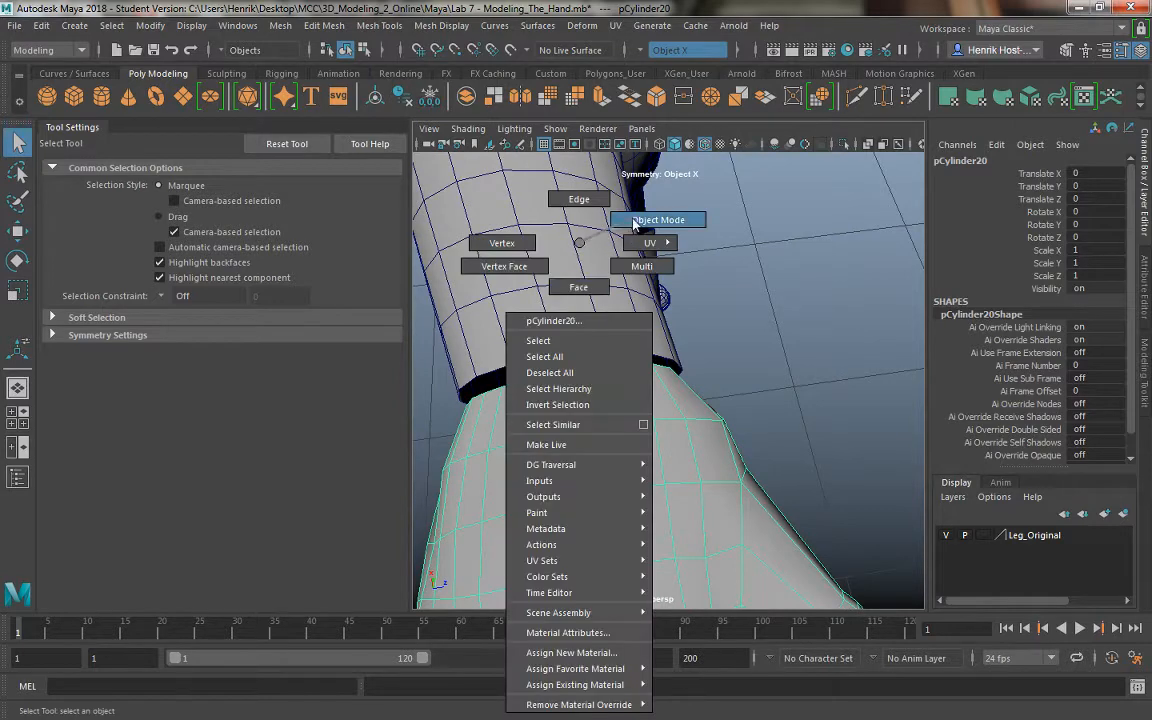
{"action": "right_click_drag", "start_coordinate": [633, 225], "coordinate": [636, 223]}
{"action": "left_click_drag", "start_coordinate": [525, 398], "coordinate": [560, 354], "text": "alt"}
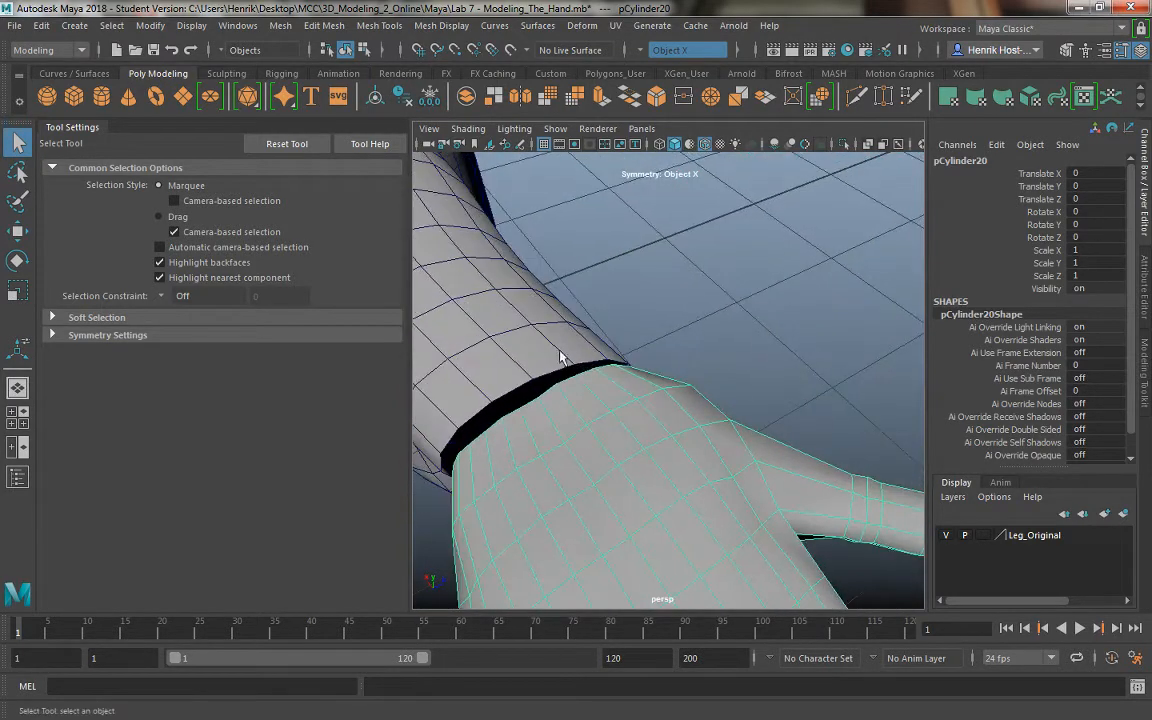
{"action": "right_click_drag", "start_coordinate": [560, 354], "coordinate": [607, 385], "text": "alt"}
{"action": "right_click", "coordinate": [611, 243]}
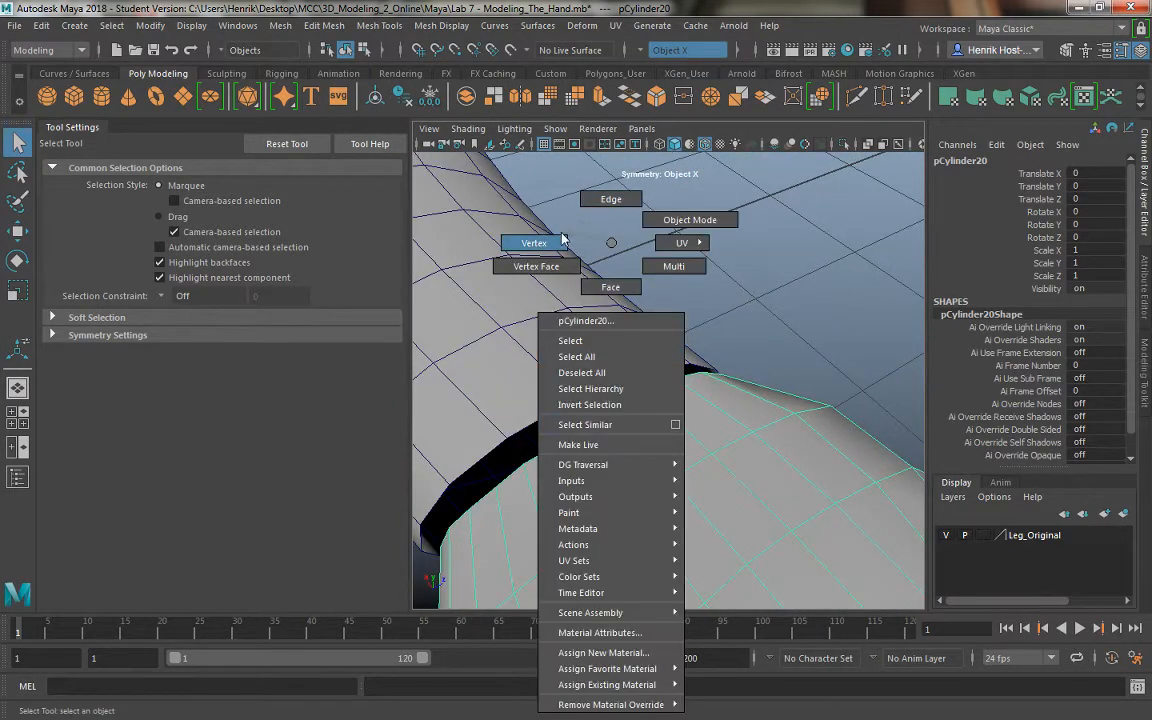
{"action": "left_click", "coordinate": [562, 240]}
{"action": "left_click", "coordinate": [583, 431]}
{"action": "right_click", "coordinate": [679, 424]}
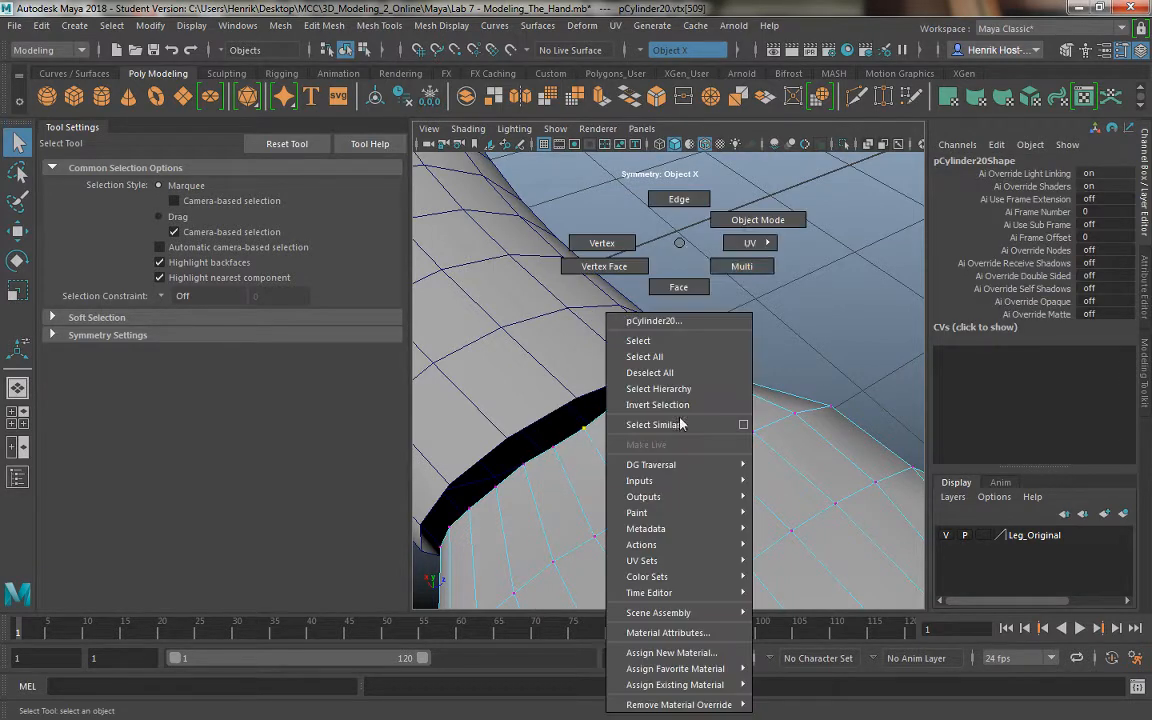
{"action": "right_click_drag", "start_coordinate": [755, 167], "coordinate": [755, 167]}
Combine the two separate hands into a single mesh
{"action": "right_click_drag", "start_coordinate": [774, 401], "coordinate": [465, 72], "text": "alt"}
{"action": "left_click_drag", "start_coordinate": [545, 316], "coordinate": [628, 284], "text": "alt"}
{"action": "middle_click_drag", "start_coordinate": [628, 284], "coordinate": [702, 301], "text": "alt"}
{"action": "right_click_drag", "start_coordinate": [702, 301], "coordinate": [765, 478], "text": "alt"}
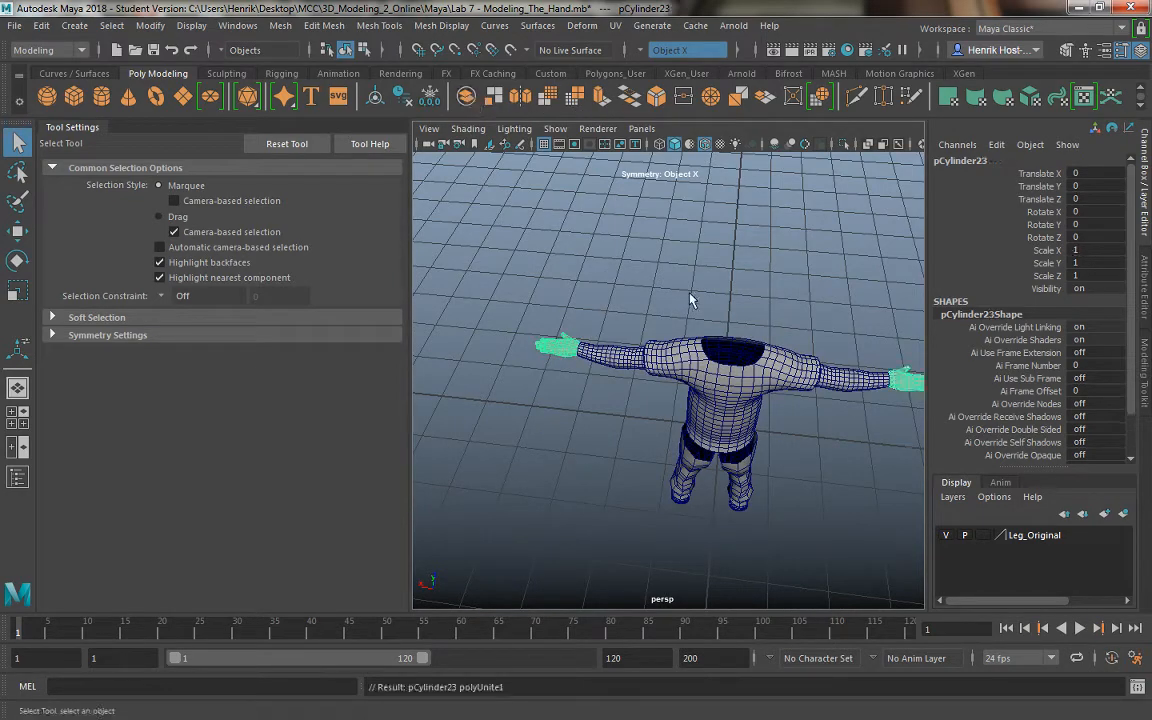
{"action": "middle_click_drag", "start_coordinate": [690, 300], "coordinate": [587, 286], "text": "alt"}
Enter vertex mode on the combined hands, select a vertex on the thumb side of the wrist opening, and activate the Move Tool
{"action": "left_click_drag", "start_coordinate": [640, 320], "coordinate": [565, 325], "text": "alt"}
{"action": "left_click_drag", "start_coordinate": [790, 440], "coordinate": [594, 448], "text": "alt"}
{"action": "middle_click_drag", "start_coordinate": [594, 448], "coordinate": [676, 420], "text": "alt"}
{"action": "scroll", "coordinate": [676, 420], "scroll_direction": "up", "scroll_amount": 5}
{"action": "right_click_drag", "start_coordinate": [613, 370], "coordinate": [538, 243]}
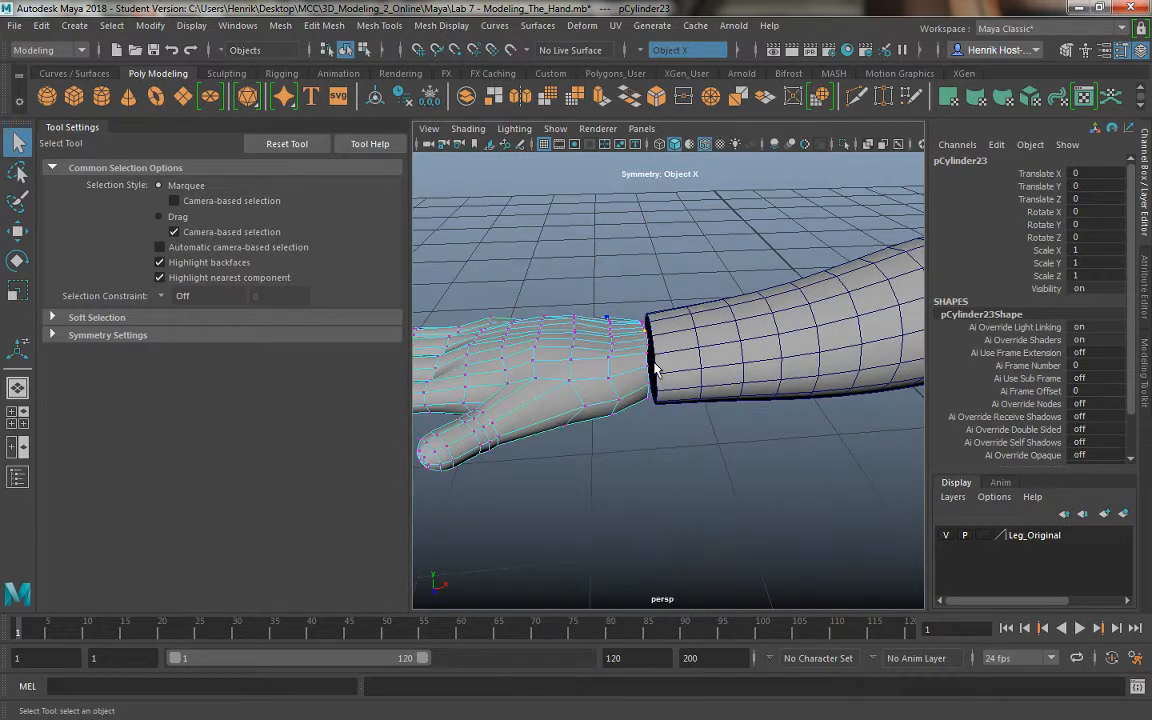
{"action": "left_click", "coordinate": [578, 349]}
{"action": "left_click_drag", "start_coordinate": [620, 346], "coordinate": [628, 290], "text": "alt"}
{"action": "scroll", "coordinate": [628, 324], "scroll_direction": "up", "scroll_amount": 3}
{"action": "middle_click_drag", "start_coordinate": [628, 324], "coordinate": [628, 420], "text": "alt"}
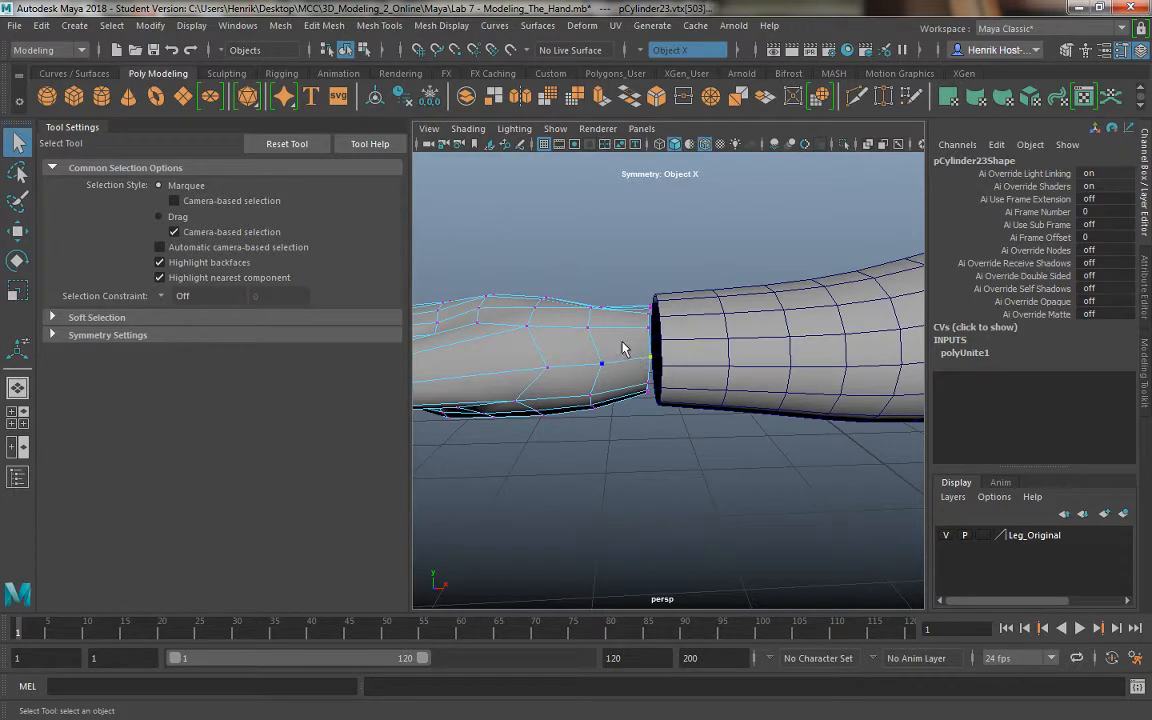
{"action": "key", "text": "w"}
{"action": "left_click", "coordinate": [652, 371]}
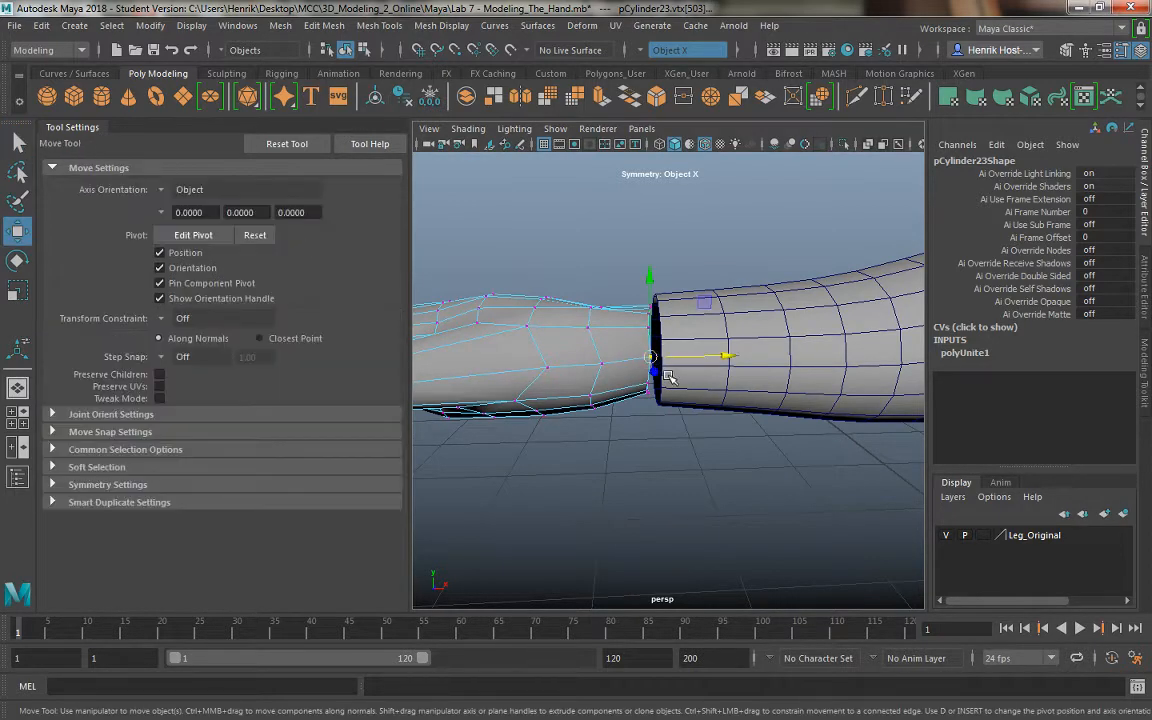
Snap alternate wrist vertices onto the forearm's end vertices, going from the thumb side over the top to the opposite side
{"action": "left_click_drag", "start_coordinate": [650, 355], "coordinate": [632, 358], "text": "alt"}
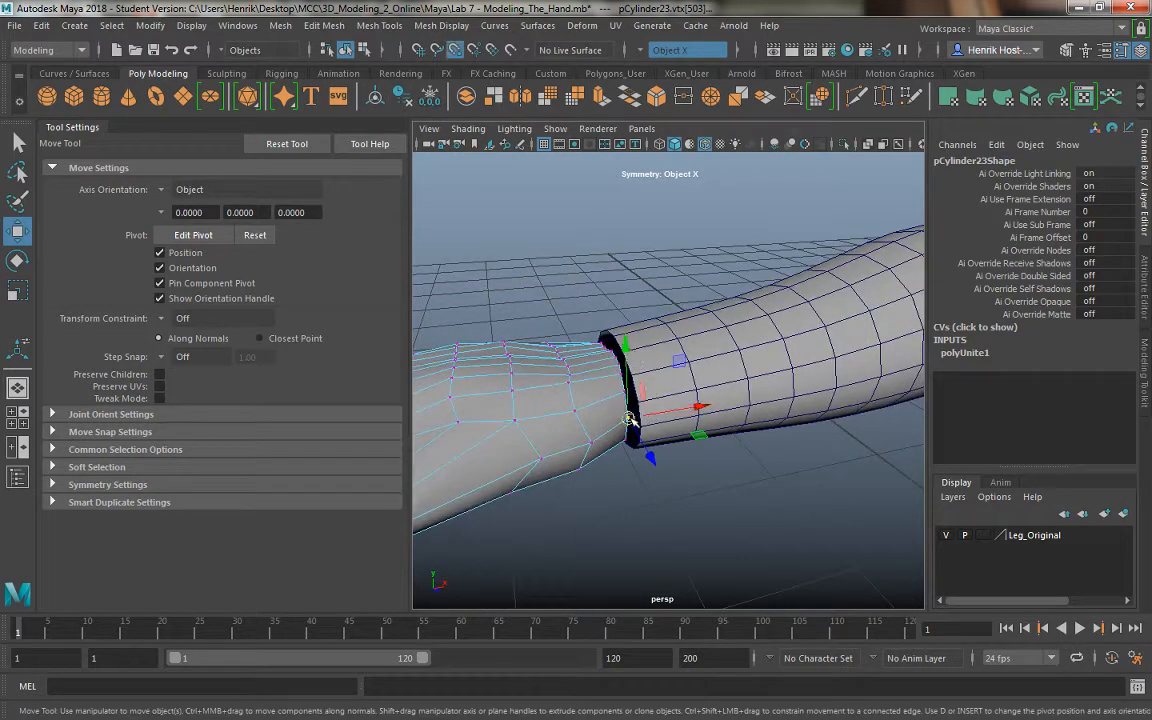
{"action": "left_click", "coordinate": [621, 389]}
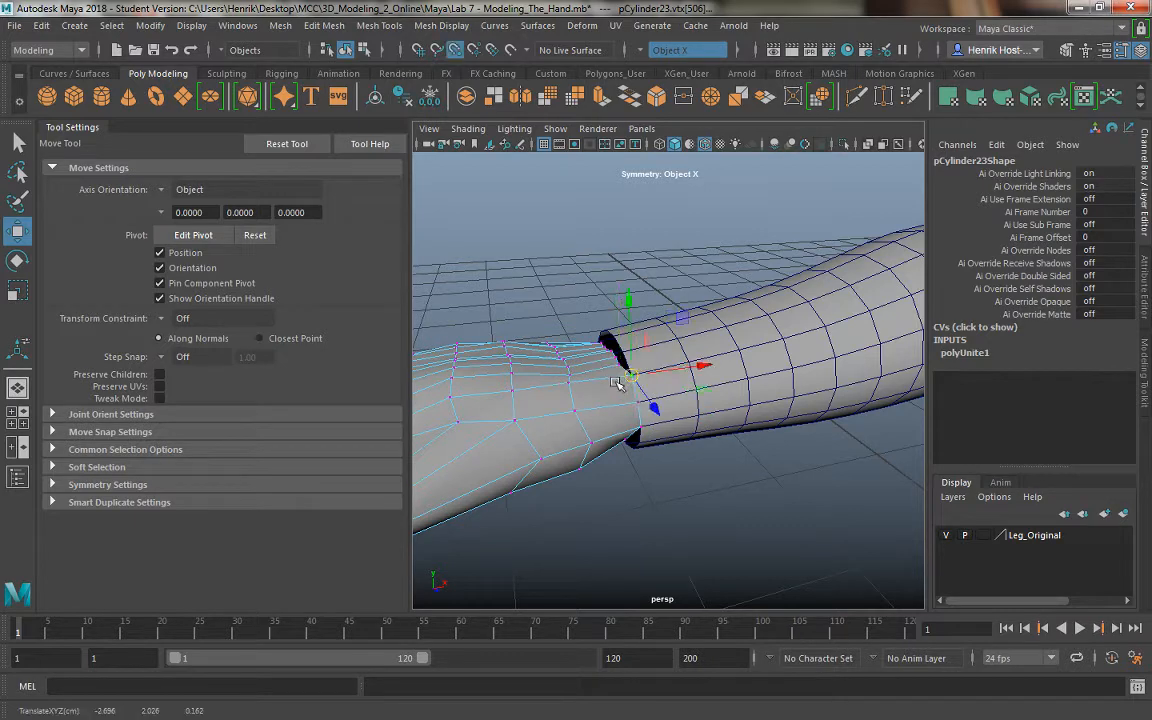
{"action": "left_click_drag", "start_coordinate": [615, 383], "coordinate": [723, 421], "text": "alt"}
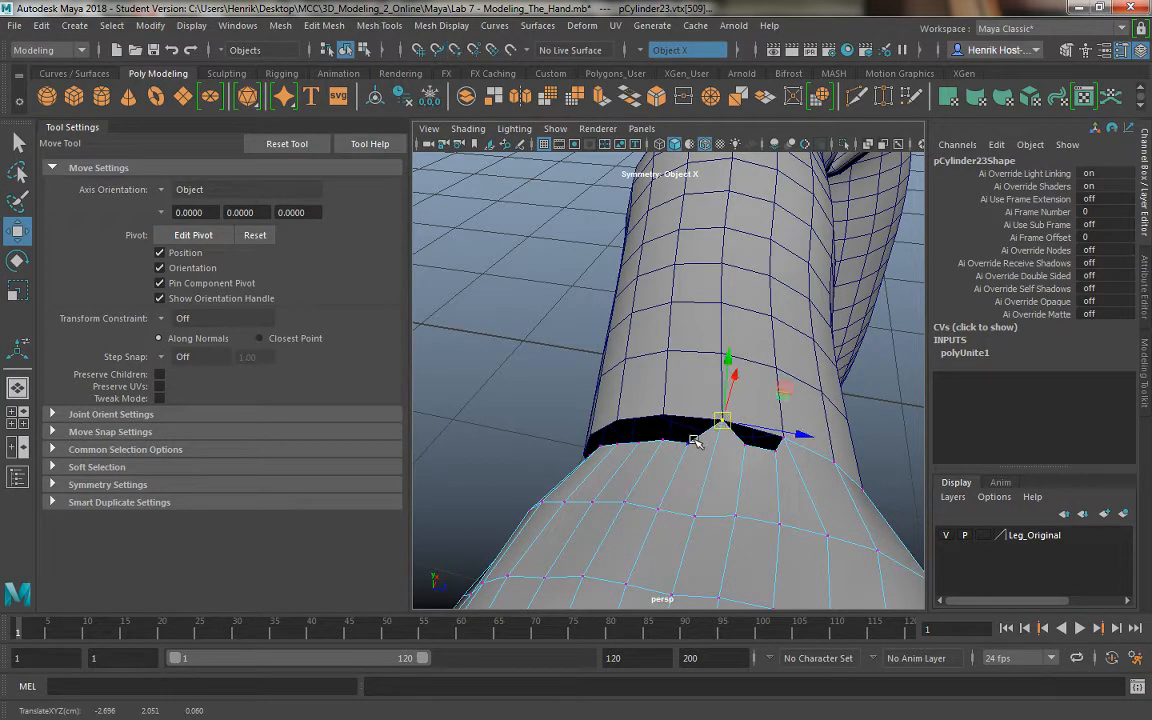
{"action": "left_click_drag", "start_coordinate": [668, 447], "coordinate": [724, 401]}
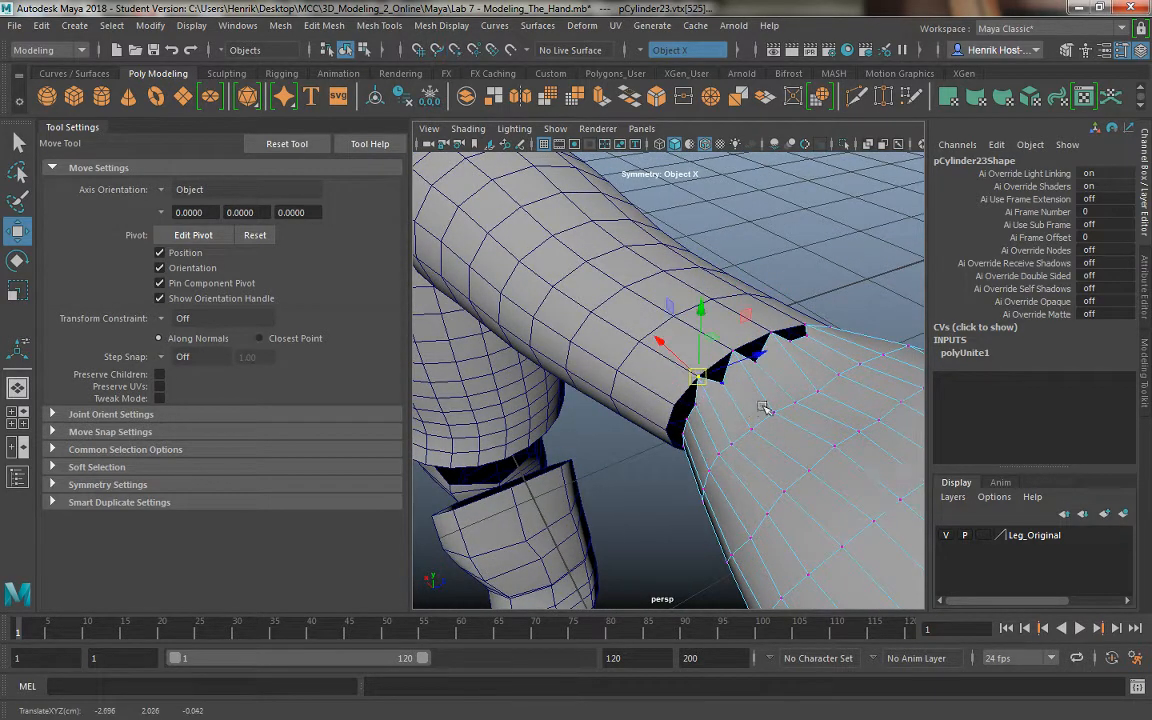
{"action": "scroll", "coordinate": [765, 407], "scroll_direction": "up", "scroll_amount": 5}
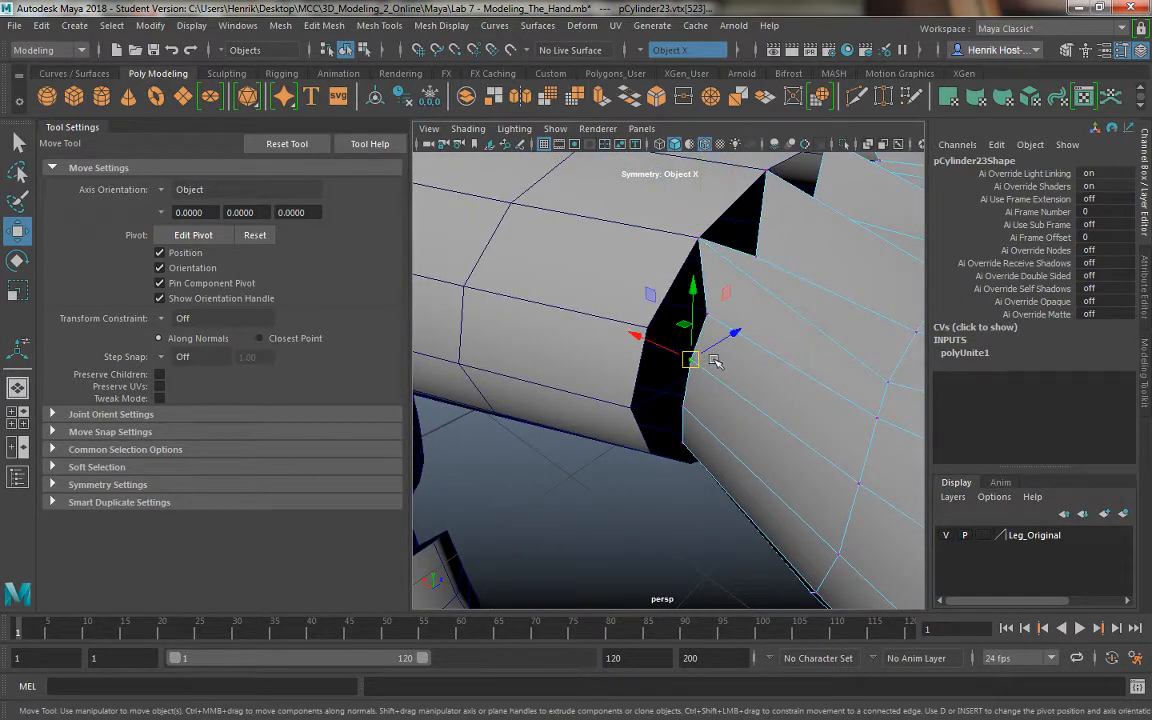
{"action": "left_click_drag", "start_coordinate": [692, 361], "coordinate": [650, 338]}
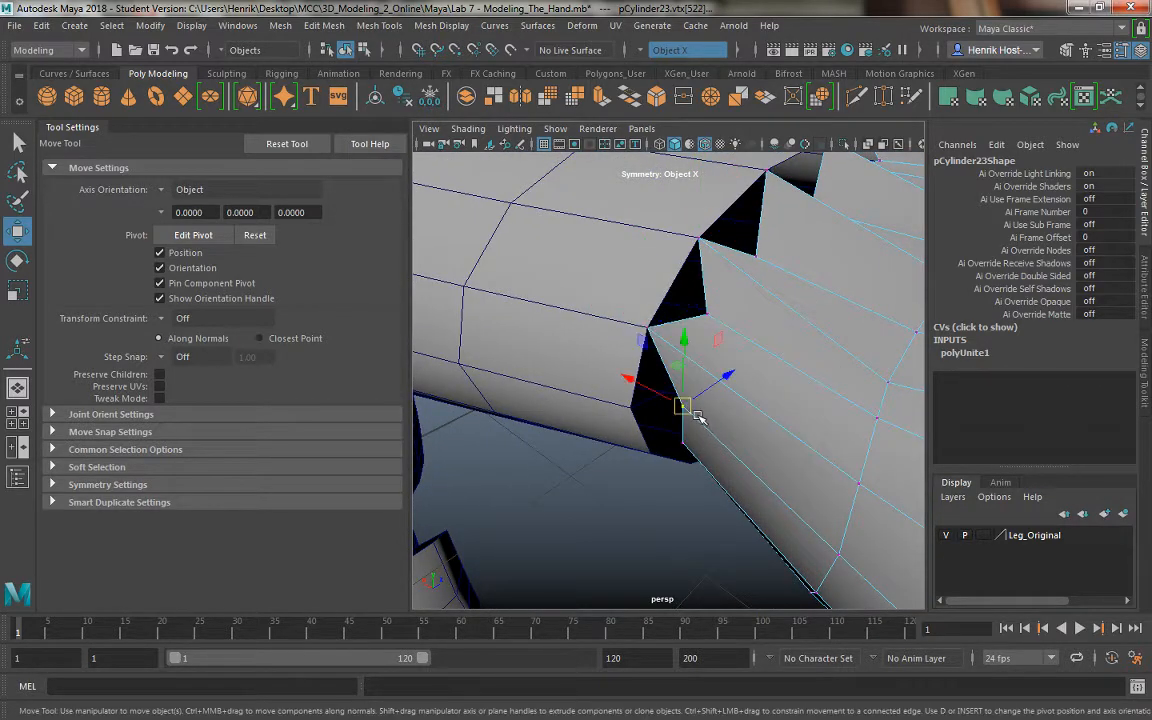
{"action": "left_click_drag", "start_coordinate": [683, 407], "coordinate": [633, 410]}
Snap alternate wrist vertices along the underside of the hand onto the forearm's end vertices, continuing around toward the thumb side
{"action": "scroll", "coordinate": [731, 425], "scroll_direction": "down", "scroll_amount": 10}
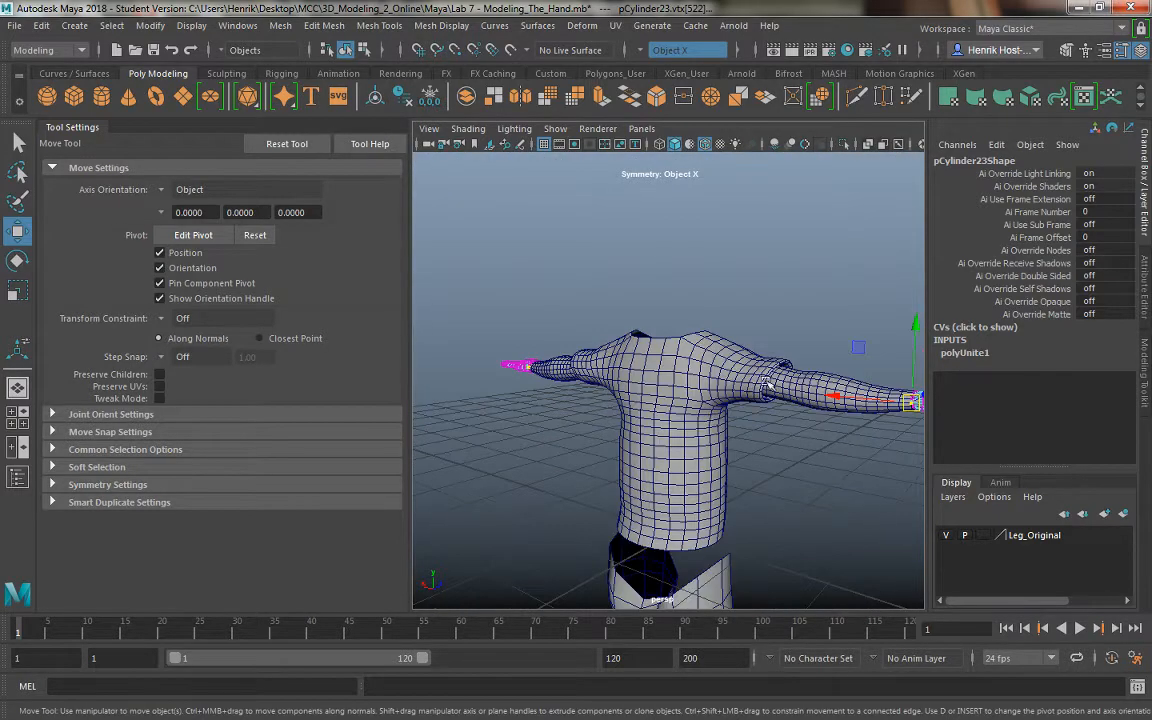
{"action": "left_click_drag", "start_coordinate": [766, 385], "coordinate": [630, 388], "text": "alt"}
{"action": "right_click_drag", "start_coordinate": [680, 420], "coordinate": [868, 488], "text": "alt"}
{"action": "left_click_drag", "start_coordinate": [840, 478], "coordinate": [697, 360], "text": "alt"}
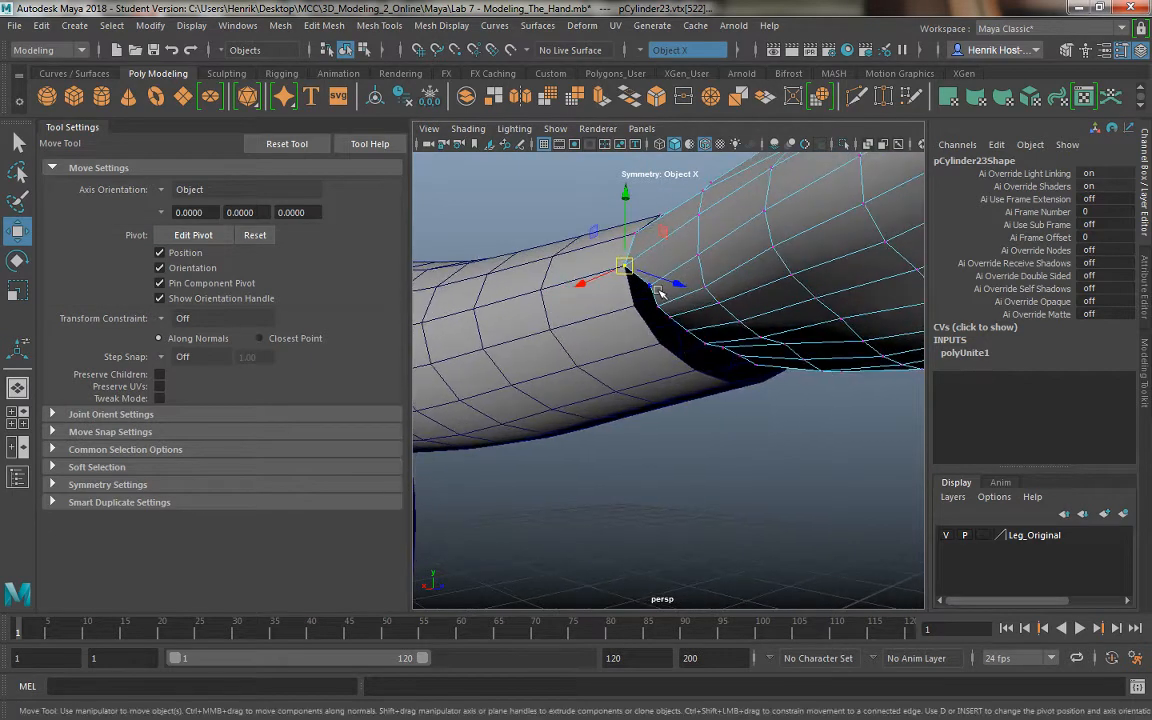
{"action": "left_click_drag", "start_coordinate": [650, 287], "coordinate": [665, 343]}
{"action": "left_click_drag", "start_coordinate": [690, 415], "coordinate": [625, 340], "text": "alt"}
{"action": "middle_click_drag", "start_coordinate": [625, 340], "coordinate": [671, 367], "text": "alt"}
{"action": "left_click_drag", "start_coordinate": [671, 367], "coordinate": [632, 376], "text": "alt"}
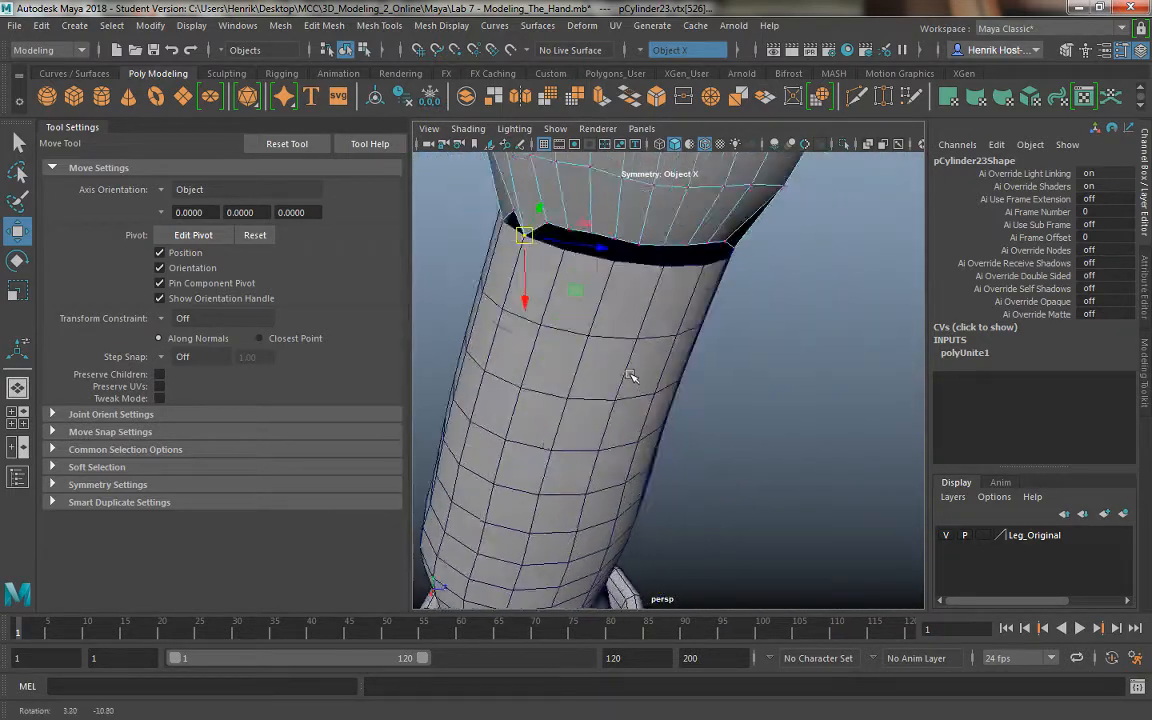
{"action": "middle_click_drag", "start_coordinate": [632, 376], "coordinate": [645, 376], "text": "alt"}
{"action": "left_click_drag", "start_coordinate": [645, 376], "coordinate": [648, 401], "text": "alt"}
{"action": "scroll", "coordinate": [630, 396], "scroll_direction": "up", "scroll_amount": 3}
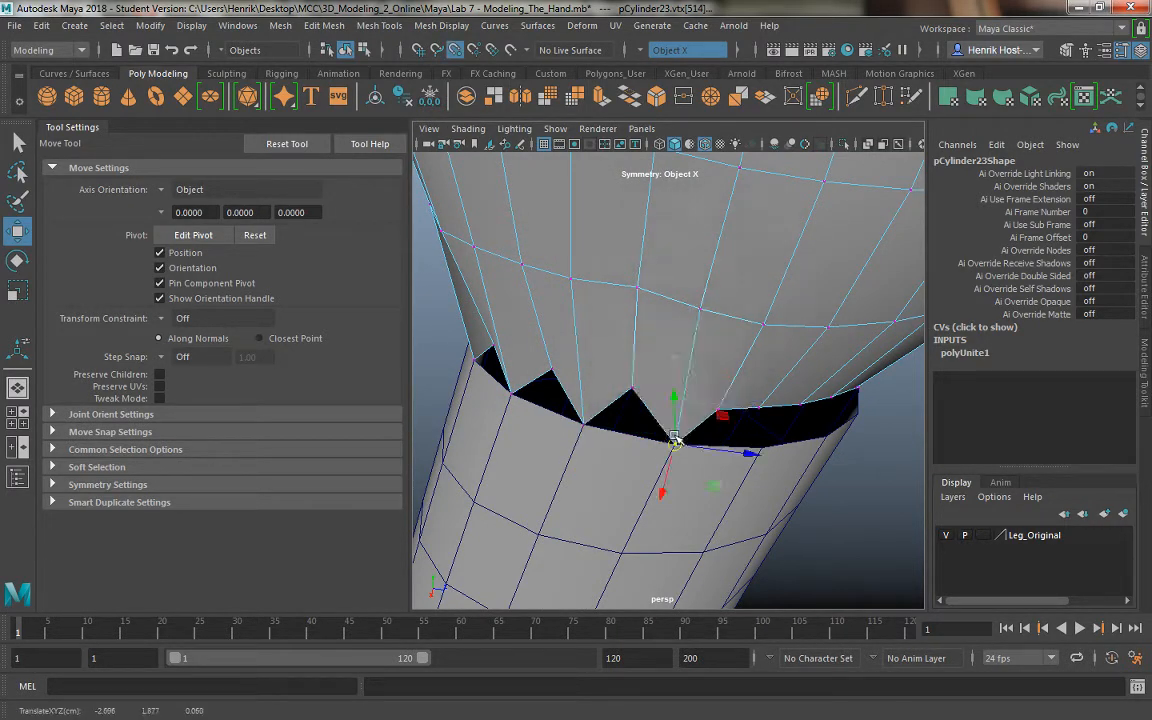
{"action": "left_click_drag", "start_coordinate": [760, 397], "coordinate": [647, 437], "text": "alt"}
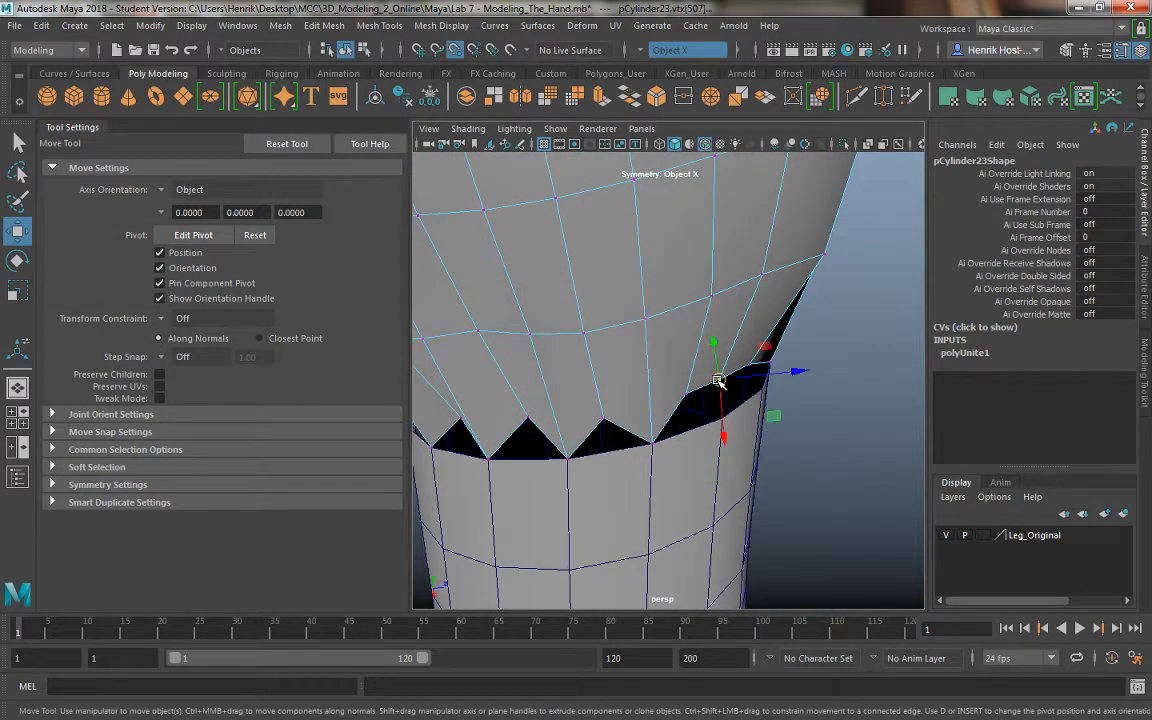
{"action": "left_click_drag", "start_coordinate": [718, 380], "coordinate": [620, 402]}
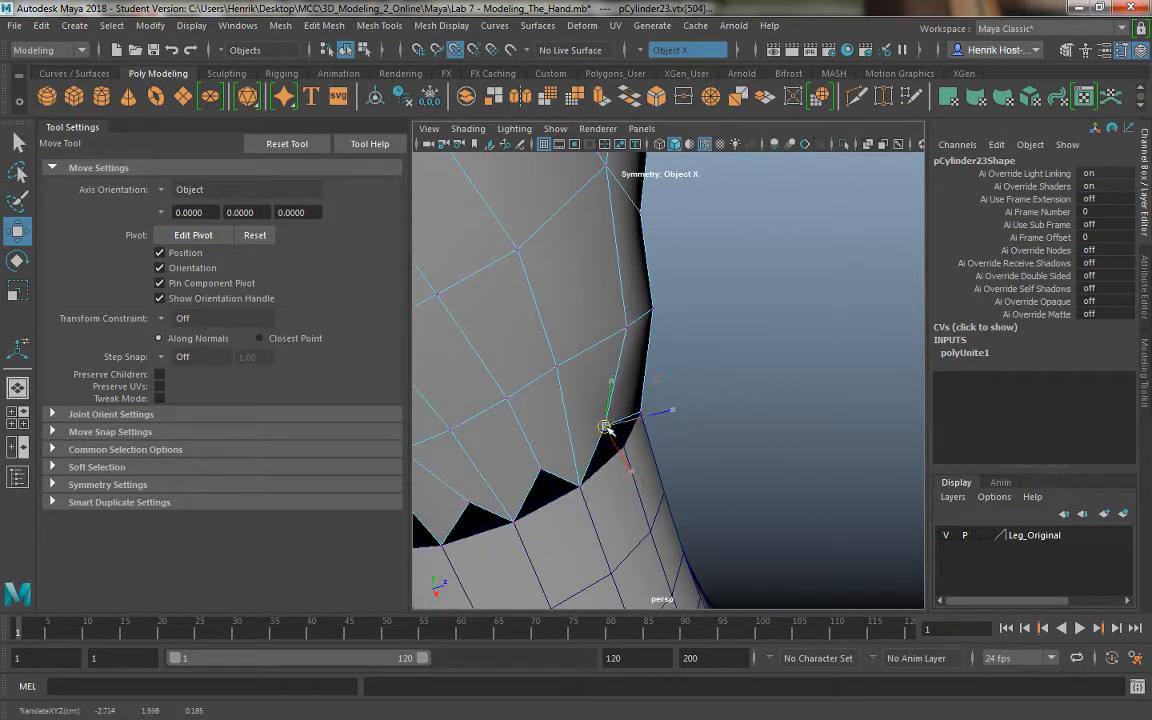
Examine the snapped wrist seam from several sides for remaining gaps between the hand and forearm
{"action": "left_click_drag", "start_coordinate": [545, 452], "coordinate": [561, 391], "text": "alt"}
{"action": "key", "text": "f"}
{"action": "middle_click_drag", "start_coordinate": [561, 391], "coordinate": [711, 470], "text": "alt"}
{"action": "scroll", "coordinate": [609, 481], "scroll_direction": "up", "scroll_amount": 10}
{"action": "middle_click_drag", "start_coordinate": [609, 481], "coordinate": [656, 429], "text": "alt"}
{"action": "scroll", "coordinate": [630, 418], "scroll_direction": "down", "scroll_amount": 4}
{"action": "left_click_drag", "start_coordinate": [620, 412], "coordinate": [734, 515], "text": "alt"}
{"action": "middle_click_drag", "start_coordinate": [734, 515], "coordinate": [738, 491], "text": "alt"}
{"action": "right_click_drag", "start_coordinate": [645, 420], "coordinate": [699, 429], "text": "alt"}
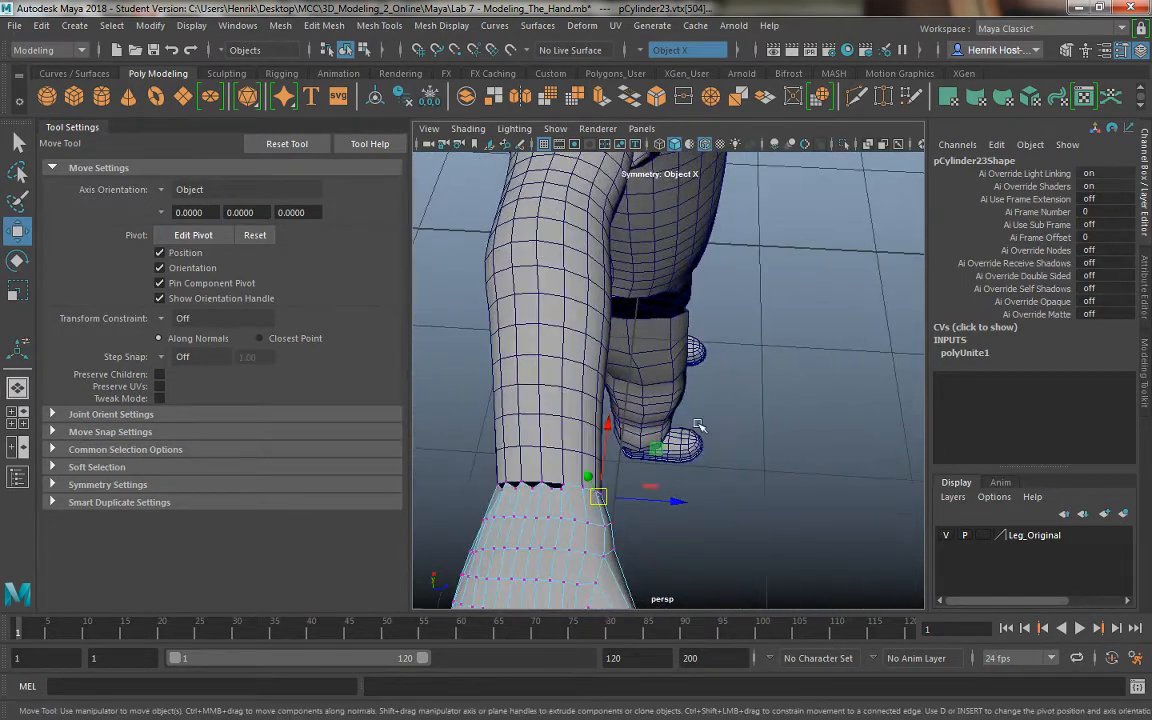
{"action": "middle_click_drag", "start_coordinate": [699, 429], "coordinate": [728, 383], "text": "alt"}
{"action": "right_click_drag", "start_coordinate": [600, 395], "coordinate": [659, 420], "text": "alt"}
Select the torso and arms mesh and compare the forearm's edge rows with those of the wrist and palm
{"action": "left_click", "coordinate": [585, 358]}
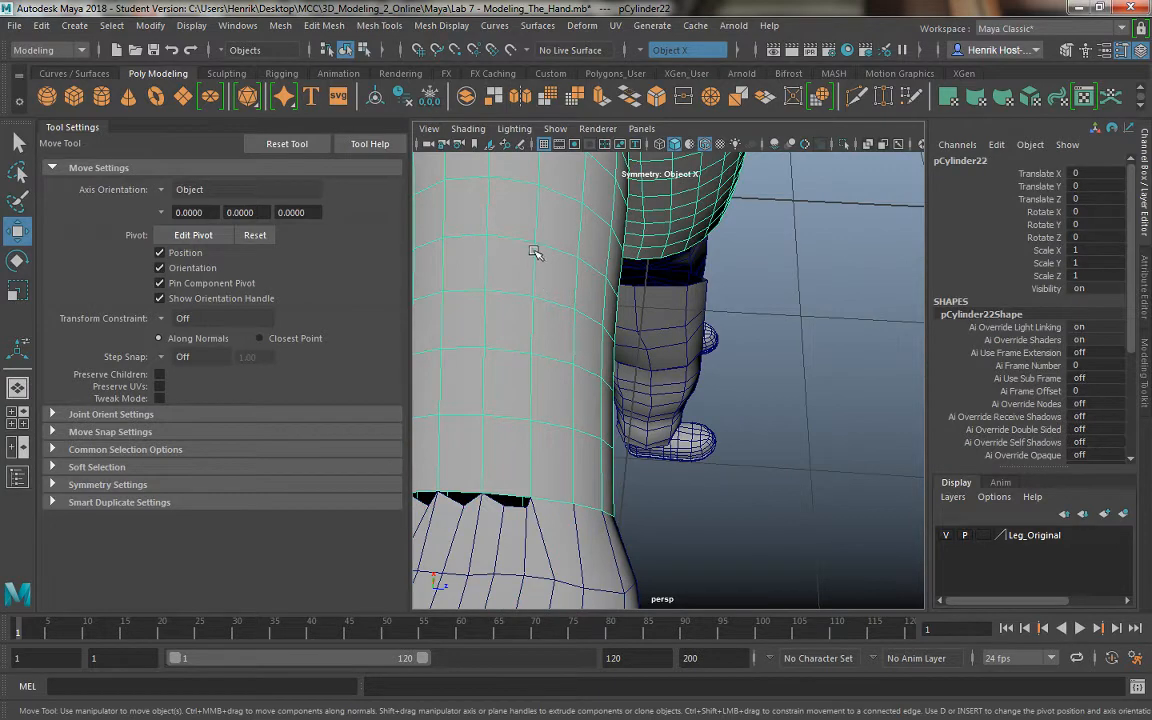
{"action": "left_click_drag", "start_coordinate": [535, 253], "coordinate": [566, 374], "text": "alt"}
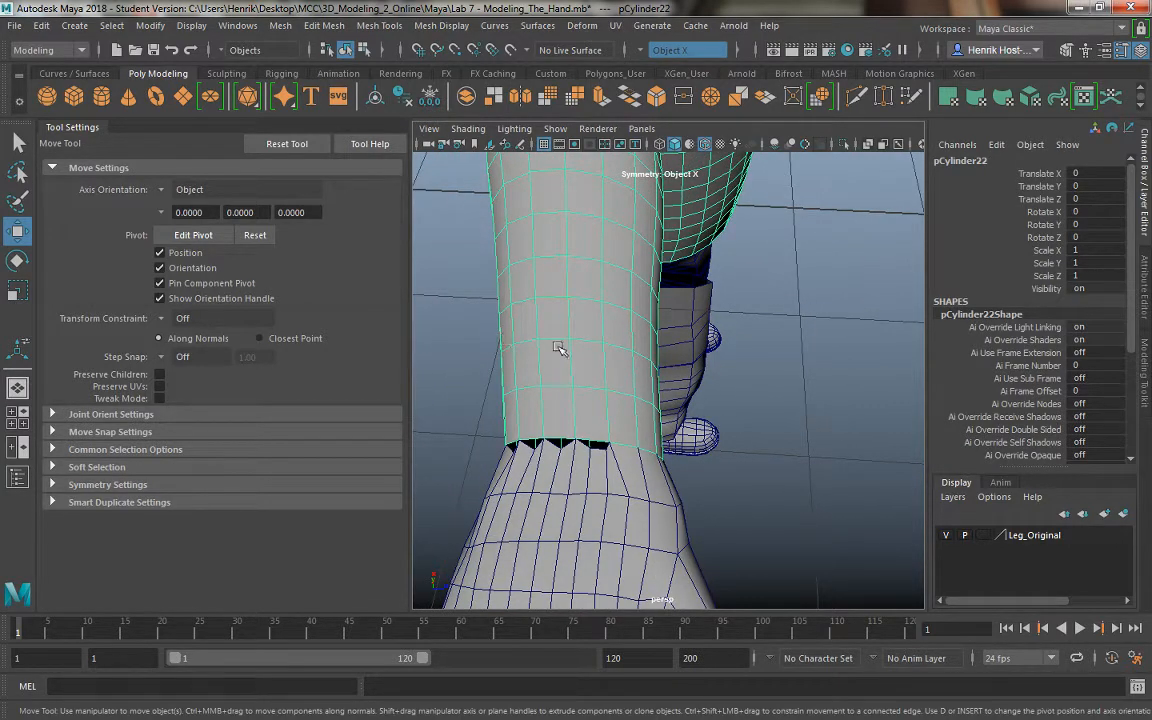
{"action": "left_click_drag", "start_coordinate": [594, 345], "coordinate": [565, 420], "text": "alt"}
{"action": "scroll", "coordinate": [565, 420], "scroll_direction": "up", "scroll_amount": 3}
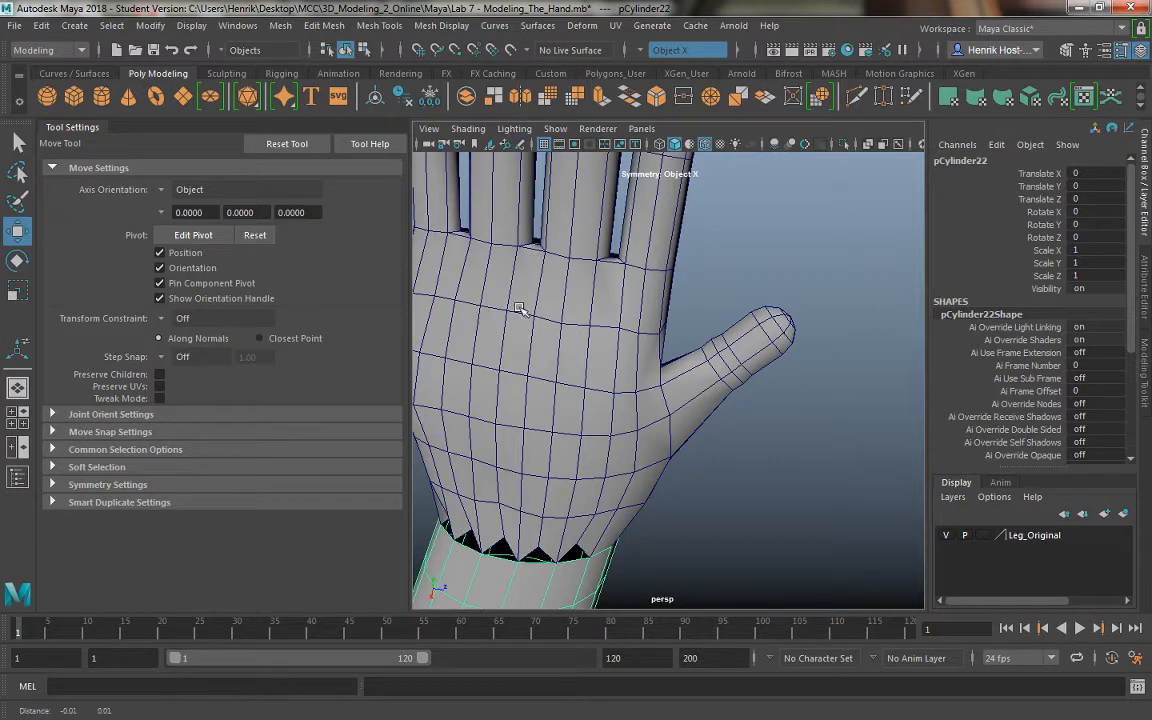
{"action": "left_click_drag", "start_coordinate": [520, 309], "coordinate": [615, 375], "text": "alt"}
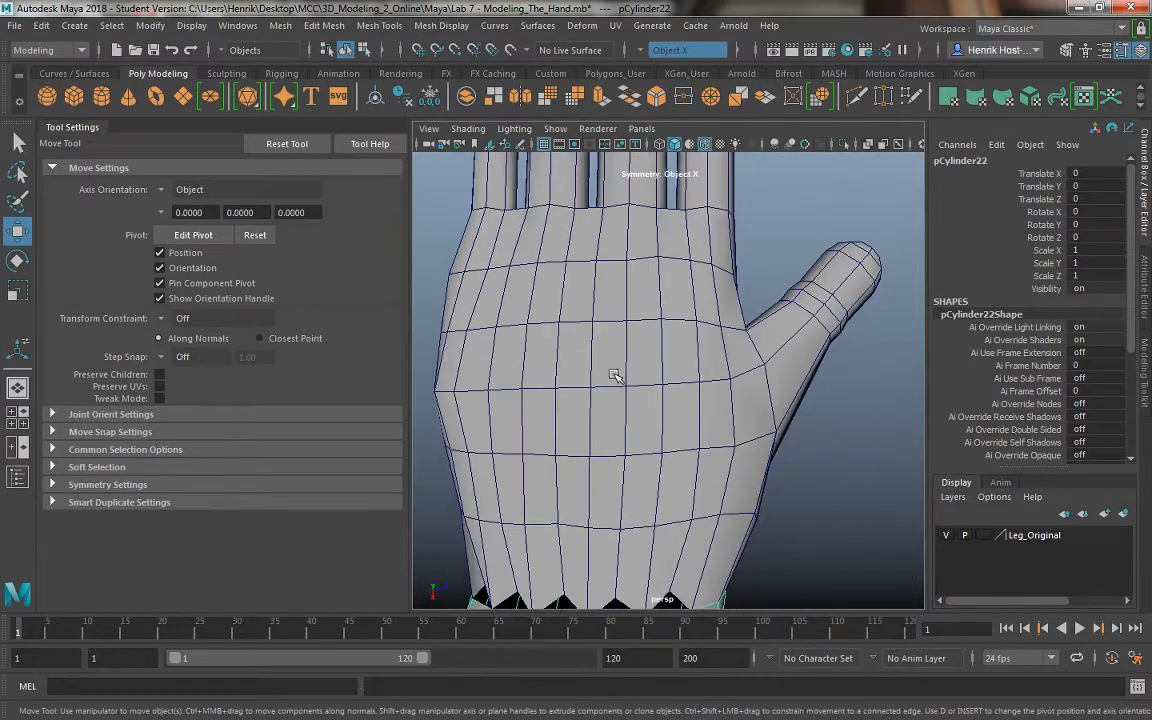
Try to reduce the hand's edges by selecting every other lengthwise loop that ends at a wrist gap and deleting those loops
{"action": "left_click", "coordinate": [615, 375]}
{"action": "middle_click_drag", "start_coordinate": [622, 405], "coordinate": [624, 318], "text": "alt"}
{"action": "right_click_drag", "start_coordinate": [573, 243], "coordinate": [573, 198]}
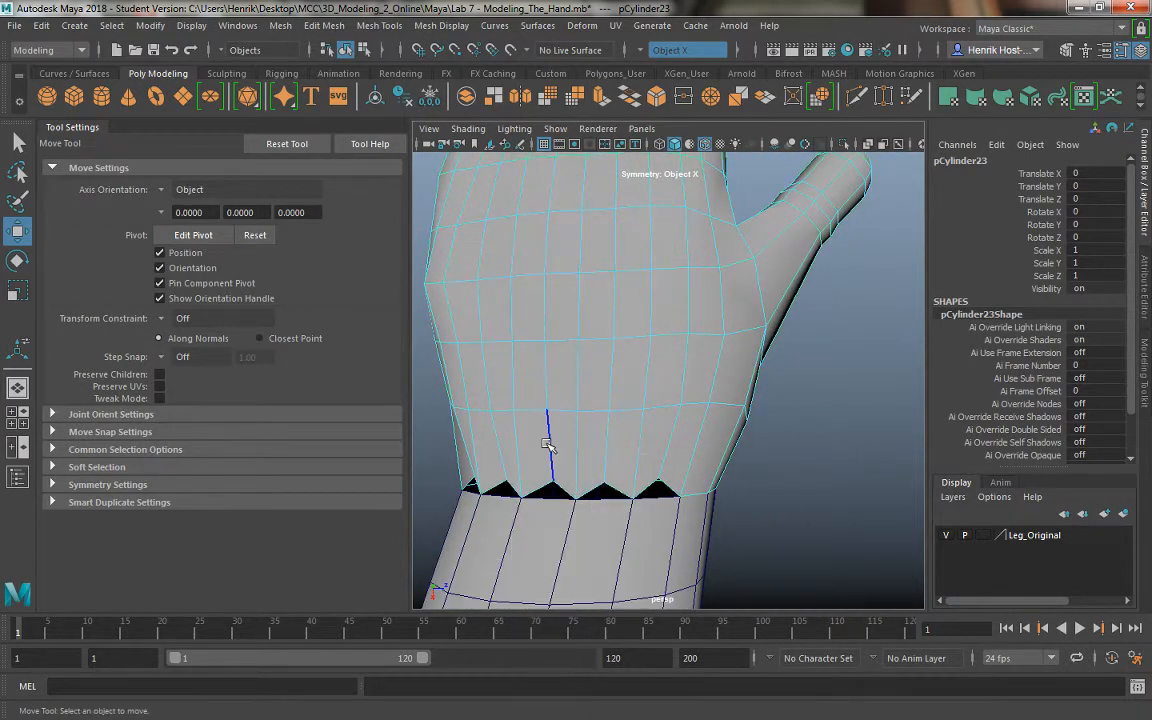
{"action": "double_click", "coordinate": [547, 443]}
{"action": "middle_click_drag", "start_coordinate": [566, 296], "coordinate": [583, 410], "text": "alt"}
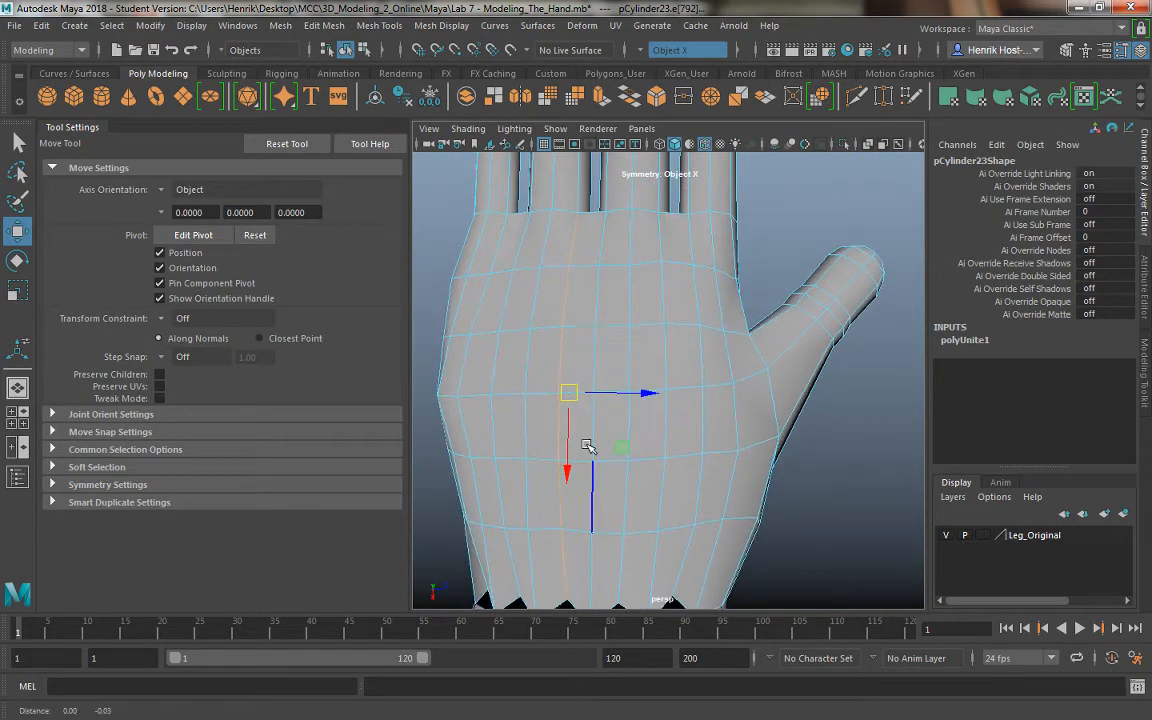
{"action": "left_click_drag", "start_coordinate": [587, 446], "coordinate": [496, 490], "text": "alt"}
{"action": "double_click", "coordinate": [505, 488], "text": "shift"}
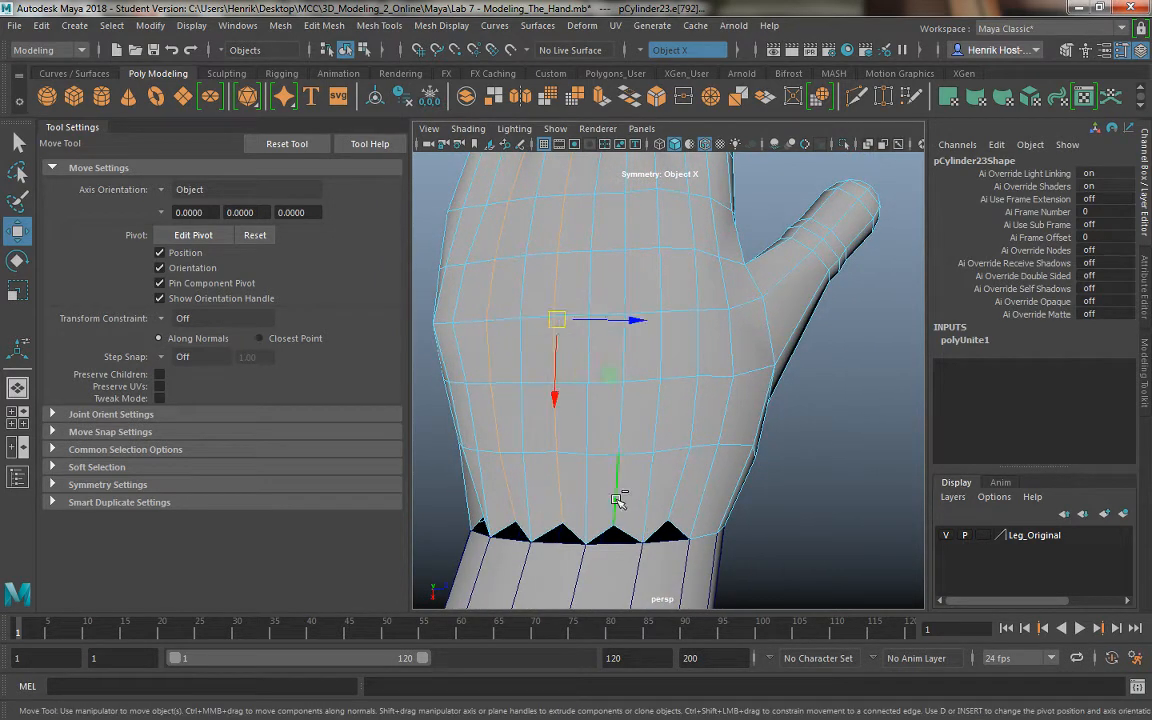
{"action": "left_click_drag", "start_coordinate": [678, 498], "coordinate": [650, 516], "text": "alt"}
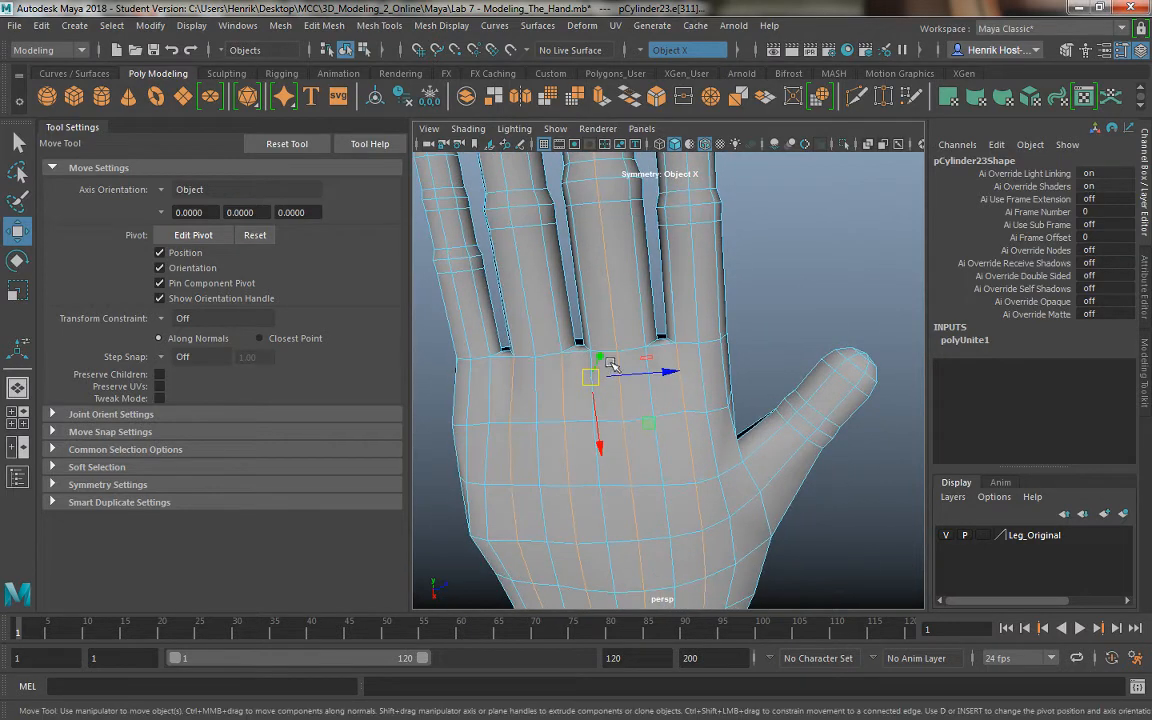
{"action": "mouse_move", "coordinate": [612, 363]}
{"action": "middle_mouse_down", "text": "alt"}
{"action": "mouse_move", "coordinate": [604, 224]}
{"action": "mouse_move", "coordinate": [616, 365]}
{"action": "middle_mouse_up", "text": "alt"}
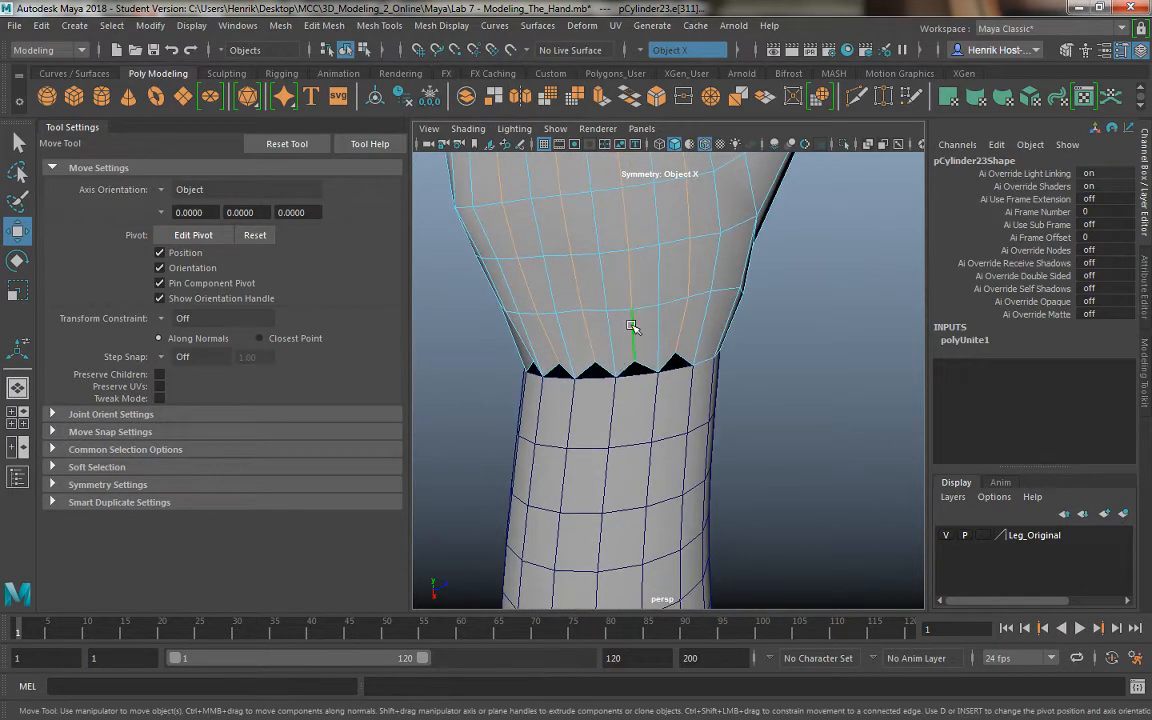
{"action": "key", "text": "ctrl+z"}
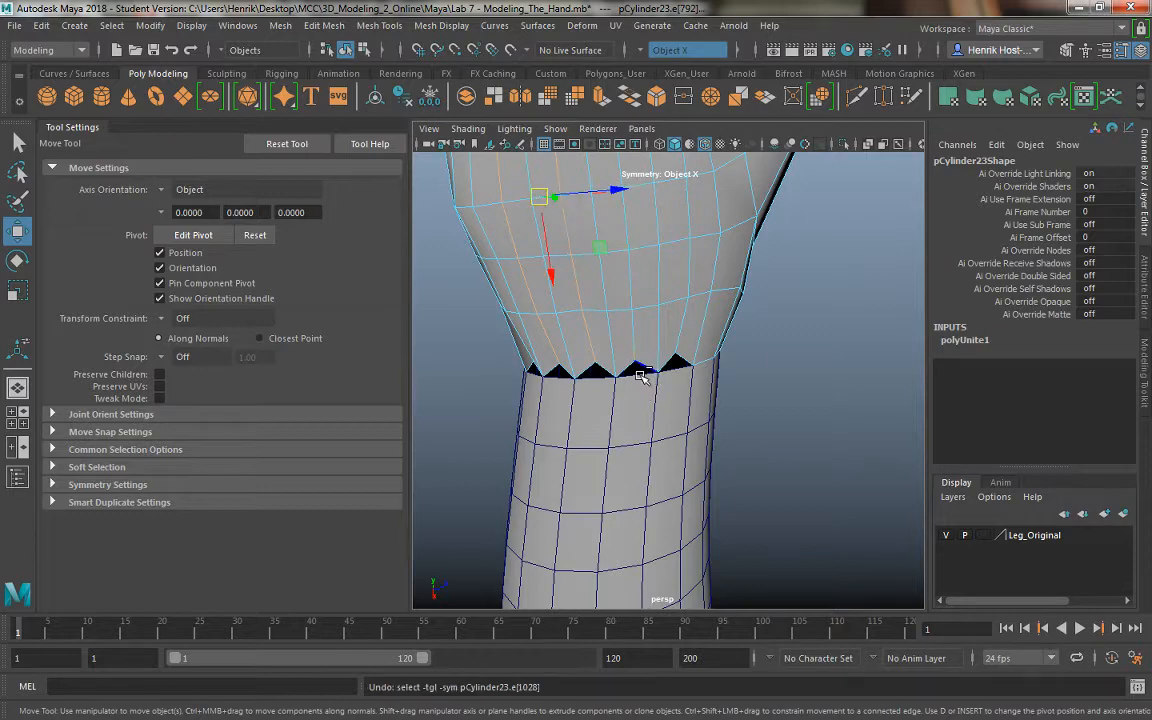
{"action": "scroll", "coordinate": [632, 338], "scroll_direction": "down", "scroll_amount": 5}
{"action": "scroll", "coordinate": [630, 380], "scroll_direction": "up", "scroll_amount": 3}
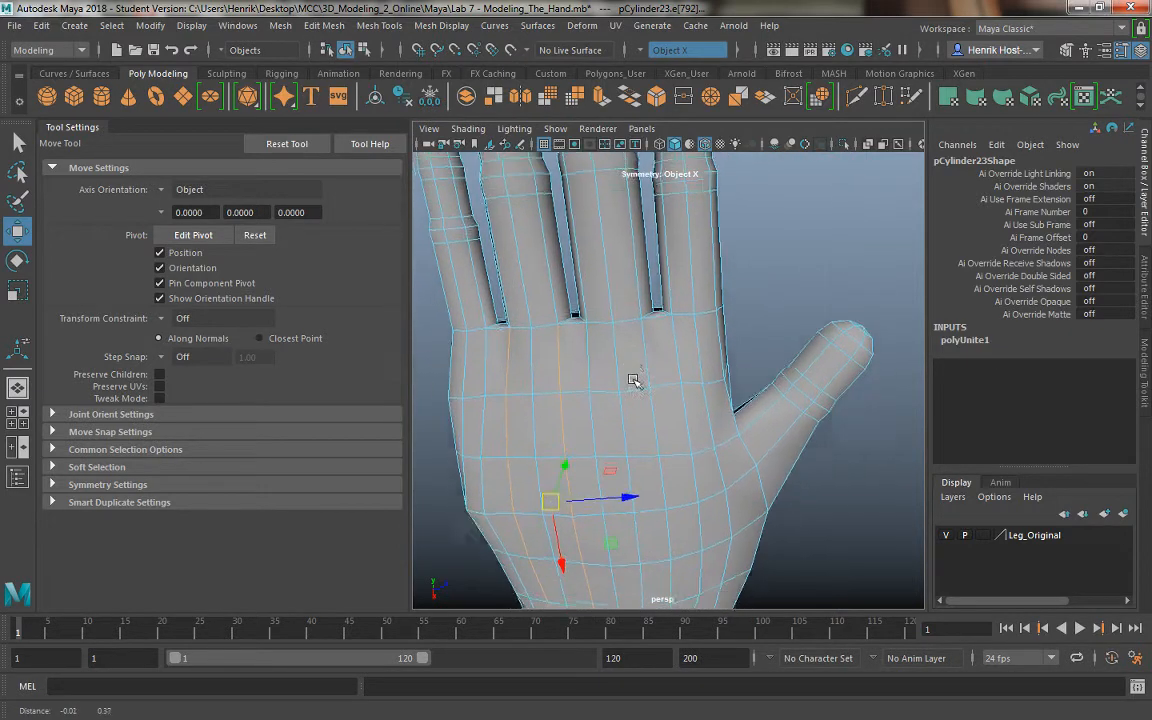
{"action": "middle_click_drag", "start_coordinate": [632, 393], "coordinate": [597, 307], "text": "alt"}
{"action": "middle_click_drag", "start_coordinate": [613, 367], "coordinate": [616, 322], "text": "alt"}
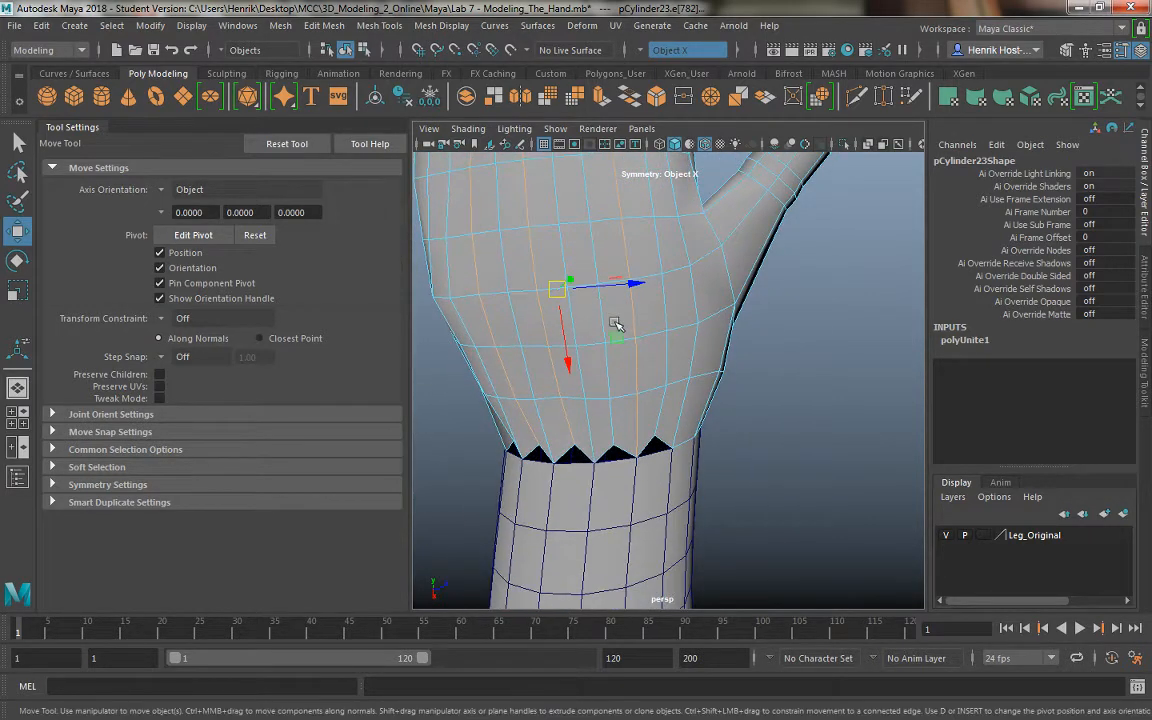
{"action": "middle_click_drag", "start_coordinate": [663, 362], "coordinate": [642, 394], "text": "alt"}
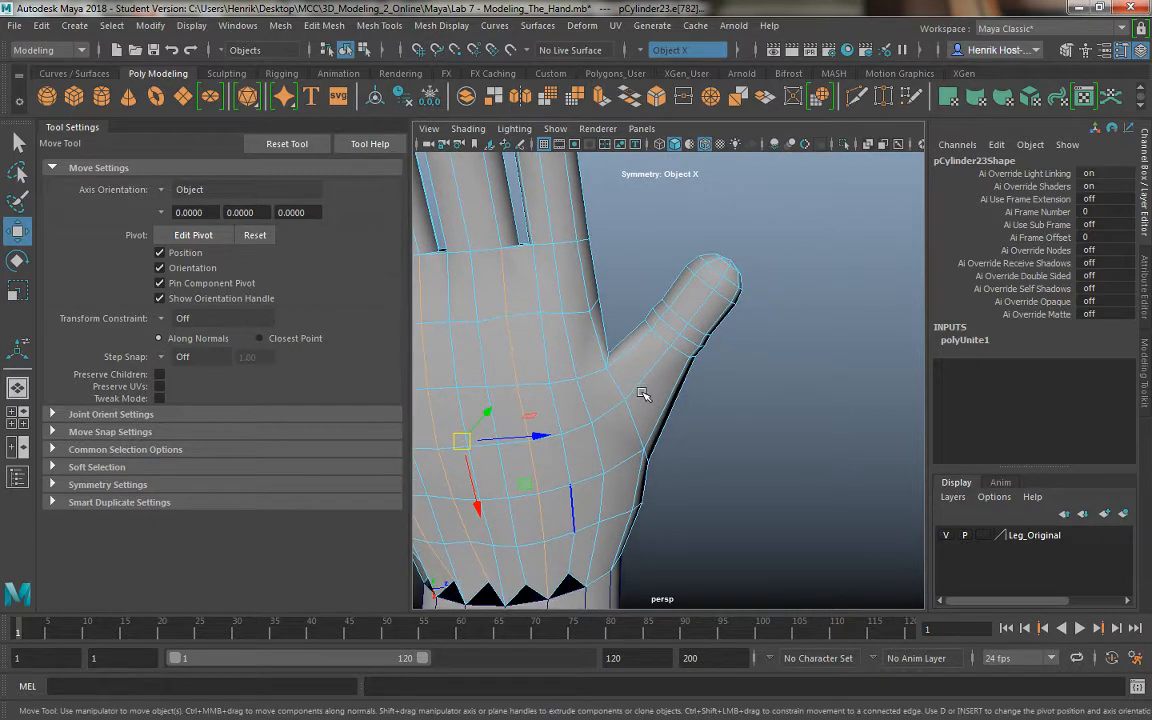
{"action": "left_click", "coordinate": [562, 420]}
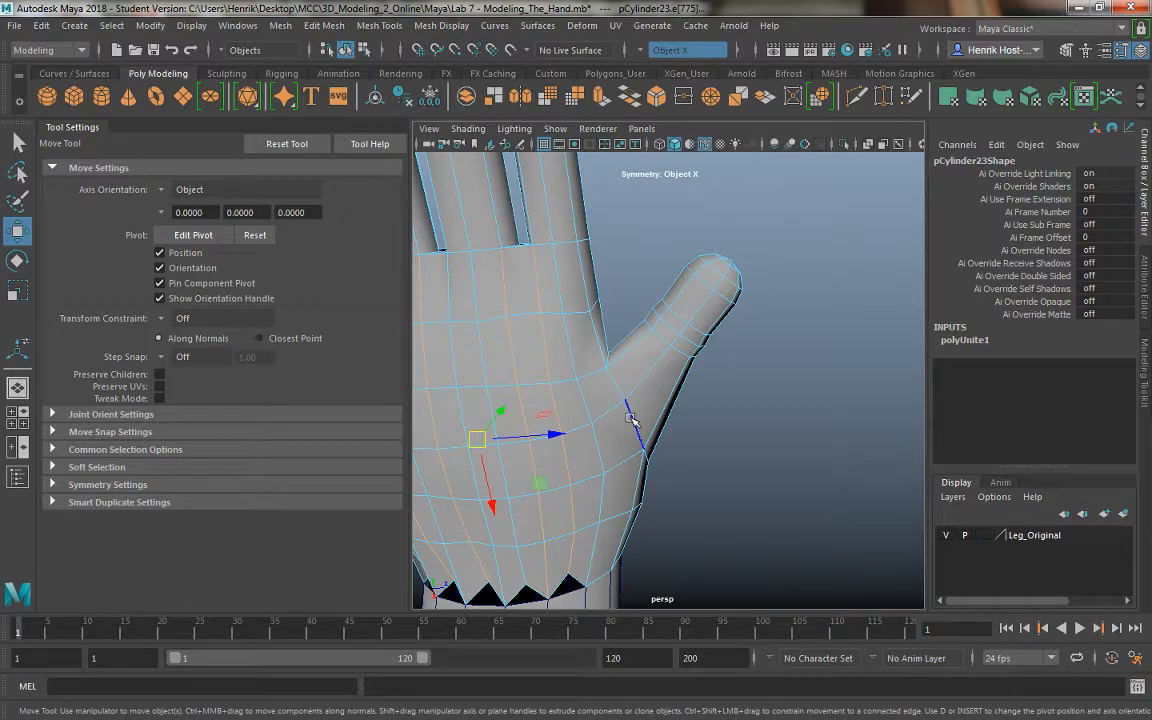
{"action": "key", "text": "ctrl+z"}
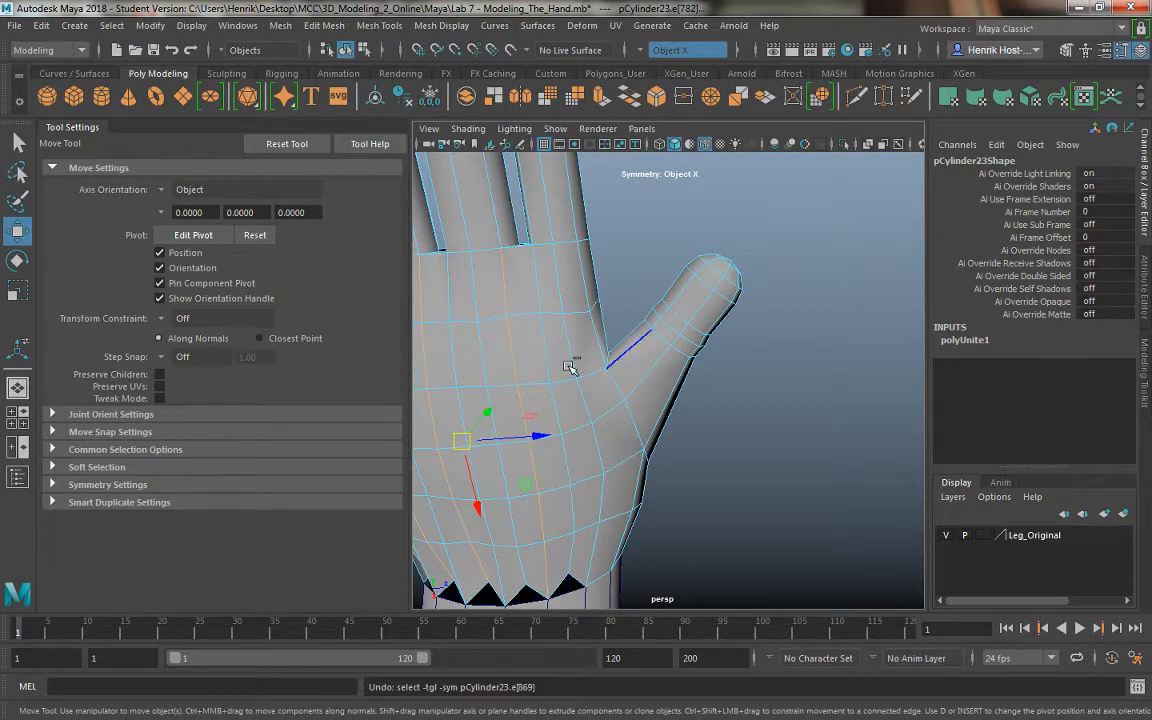
{"action": "mouse_move", "coordinate": [568, 366]}
{"action": "left_mouse_down", "text": "alt"}
{"action": "mouse_move", "coordinate": [553, 356]}
{"action": "mouse_move", "coordinate": [578, 360]}
{"action": "mouse_move", "coordinate": [580, 376]}
{"action": "left_mouse_up", "text": "alt"}
{"action": "left_click", "coordinate": [570, 352]}
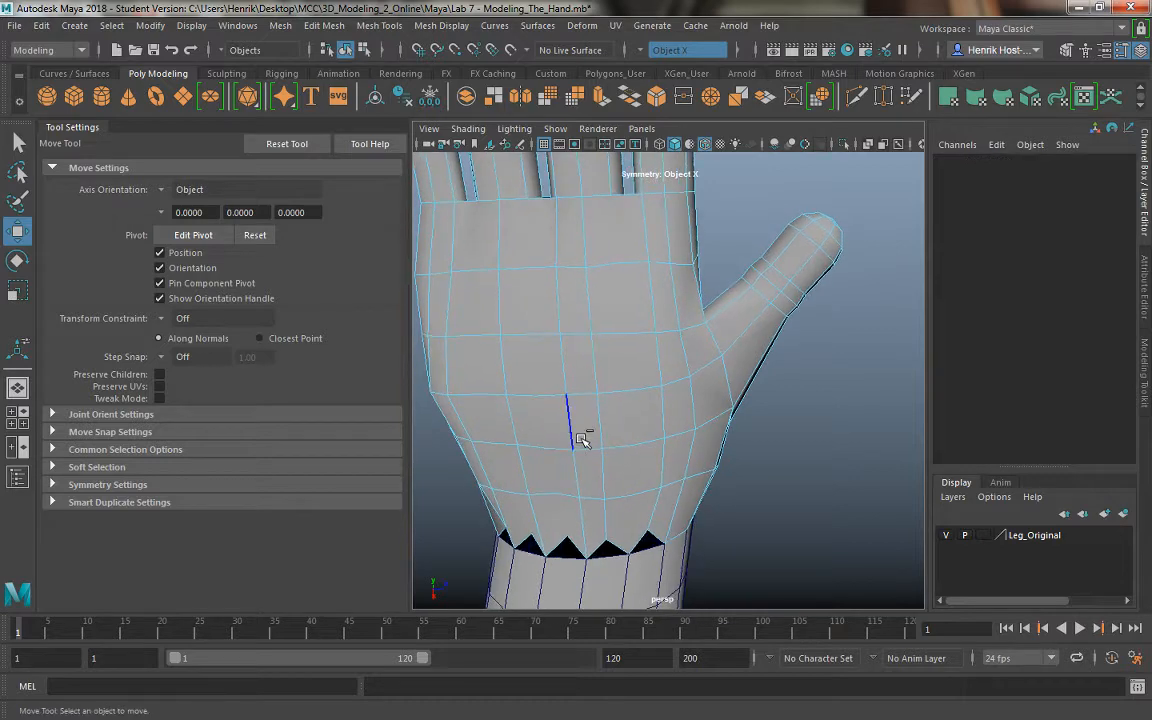
{"action": "key", "text": "ctrl+z"}
{"action": "key", "text": "ctrl+Delete"}
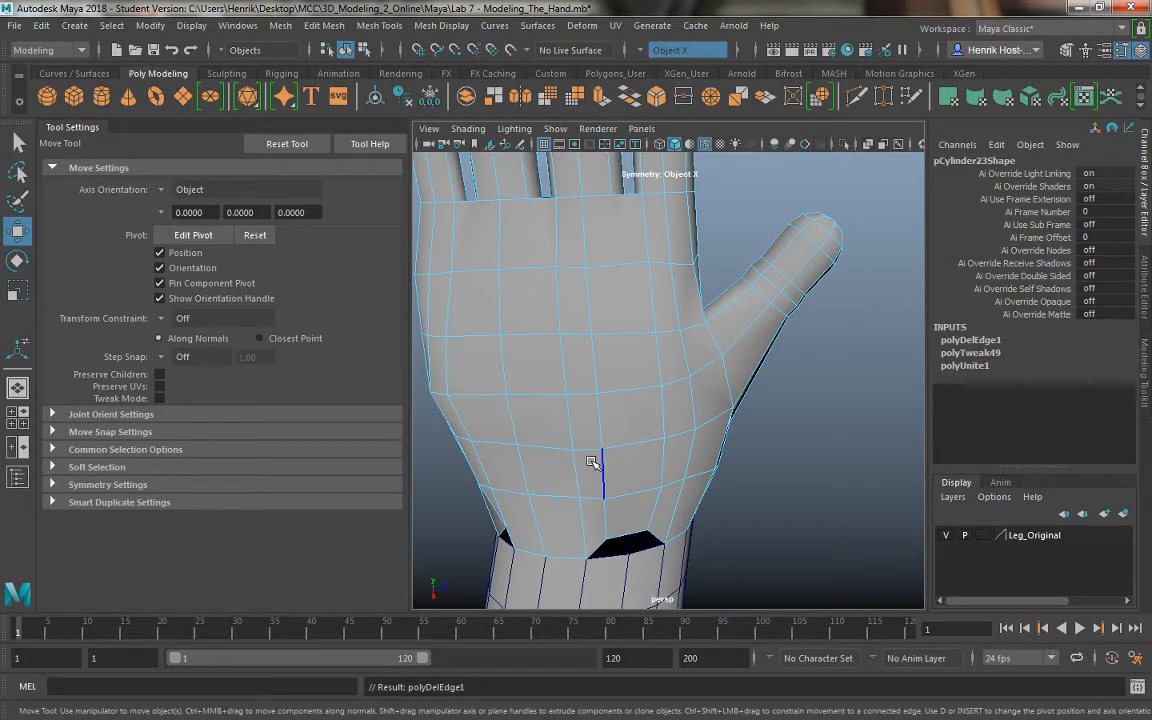
Try snapping the two loose wrist vertices onto the forearm's end vertex between them, then undo the snapping
{"action": "right_click_drag", "start_coordinate": [597, 244], "coordinate": [540, 270]}
{"action": "left_click", "coordinate": [606, 540]}
{"action": "left_click_drag", "start_coordinate": [608, 543], "coordinate": [625, 555]}
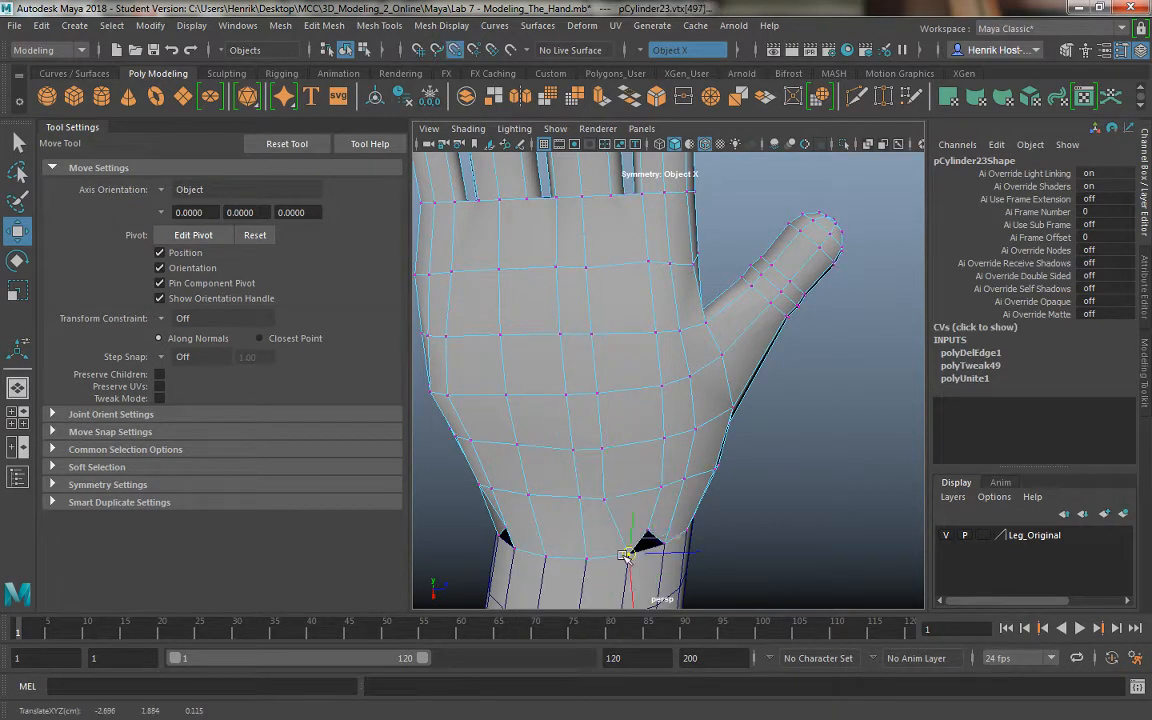
{"action": "left_click", "coordinate": [632, 550]}
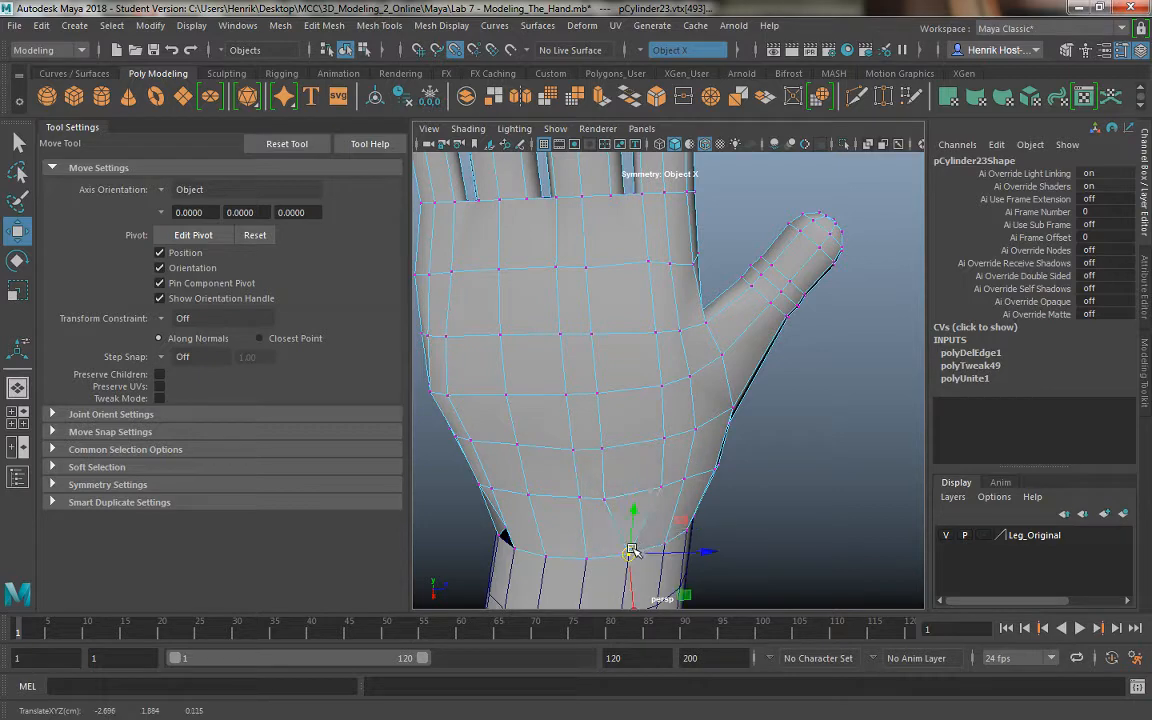
{"action": "left_click_drag", "start_coordinate": [582, 517], "coordinate": [661, 522], "text": "alt"}
{"action": "key", "text": "ctrl+z"}
{"action": "key", "text": "ctrl+z"}
{"action": "key", "text": "ctrl+z"}
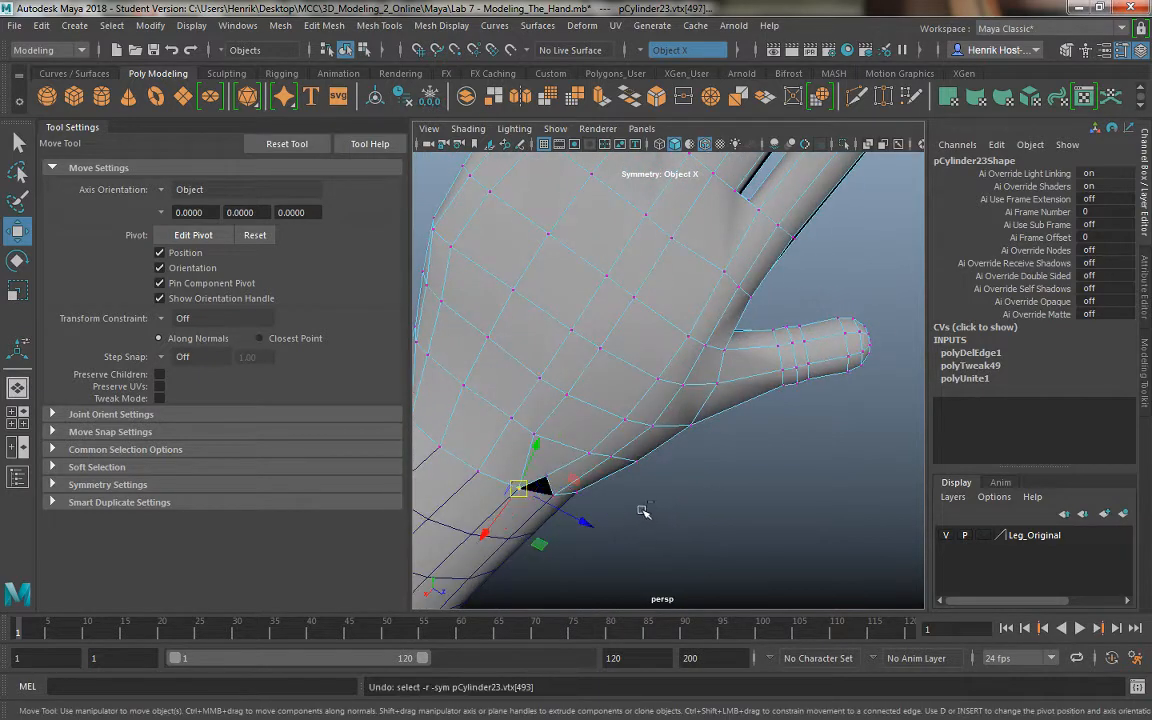
Snap both loose wrist vertices on the thumb side onto the same forearm end vertex to close the gap
{"action": "left_click_drag", "start_coordinate": [566, 463], "coordinate": [594, 510], "text": "alt"}
{"action": "right_click_drag", "start_coordinate": [560, 240], "coordinate": [490, 262]}
{"action": "left_click", "coordinate": [571, 517]}
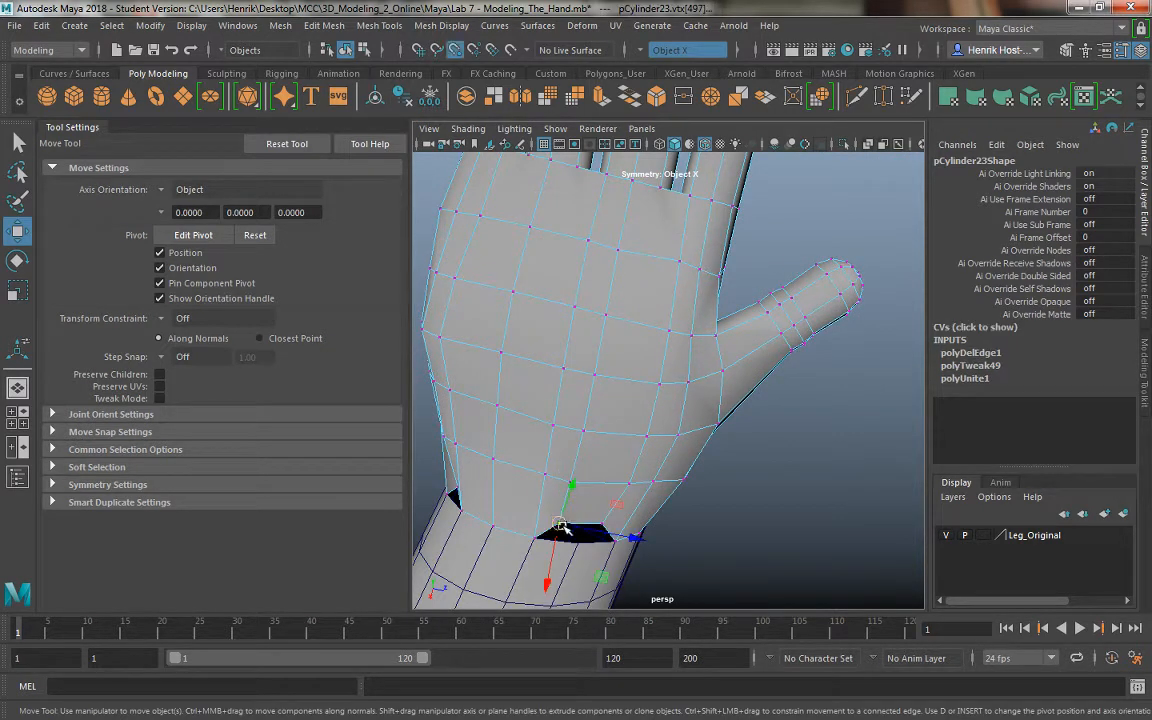
{"action": "left_click_drag", "start_coordinate": [562, 527], "coordinate": [579, 543]}
{"action": "left_click", "coordinate": [602, 524]}
{"action": "left_click_drag", "start_coordinate": [580, 478], "coordinate": [575, 441], "text": "alt"}
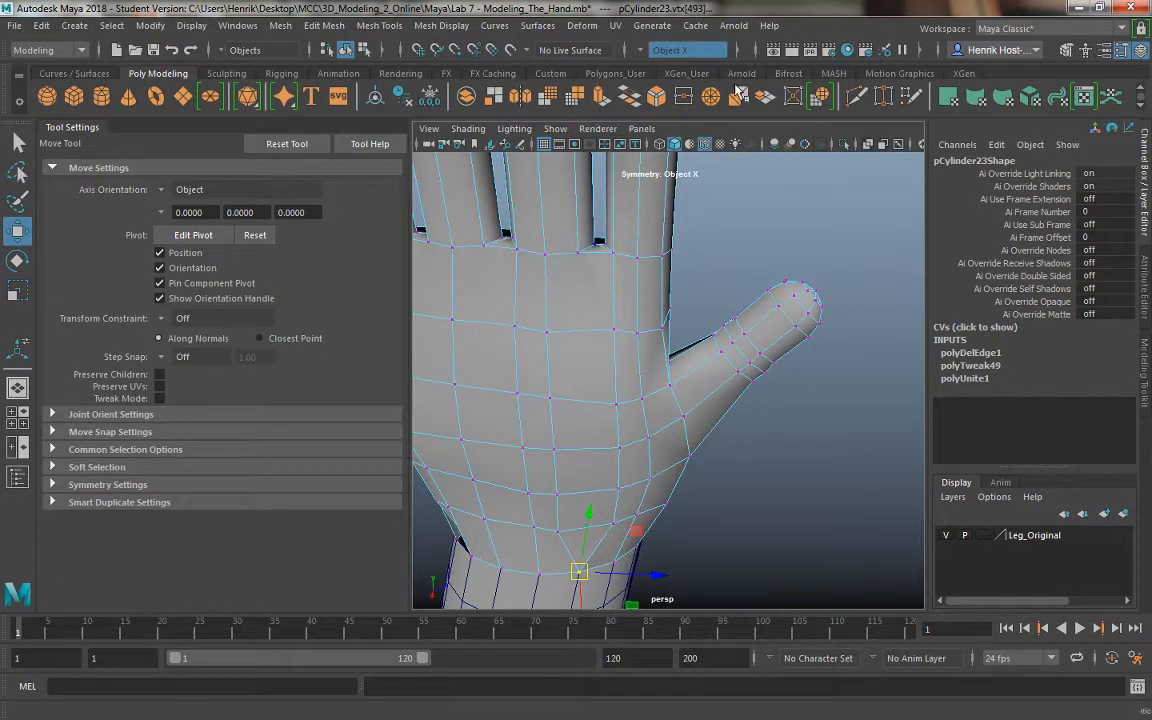
Cut a diagonal edge with Multi-Cut from a vertex at the base of a finger to the next vertex row of the hand
{"action": "left_click", "coordinate": [765, 95]}
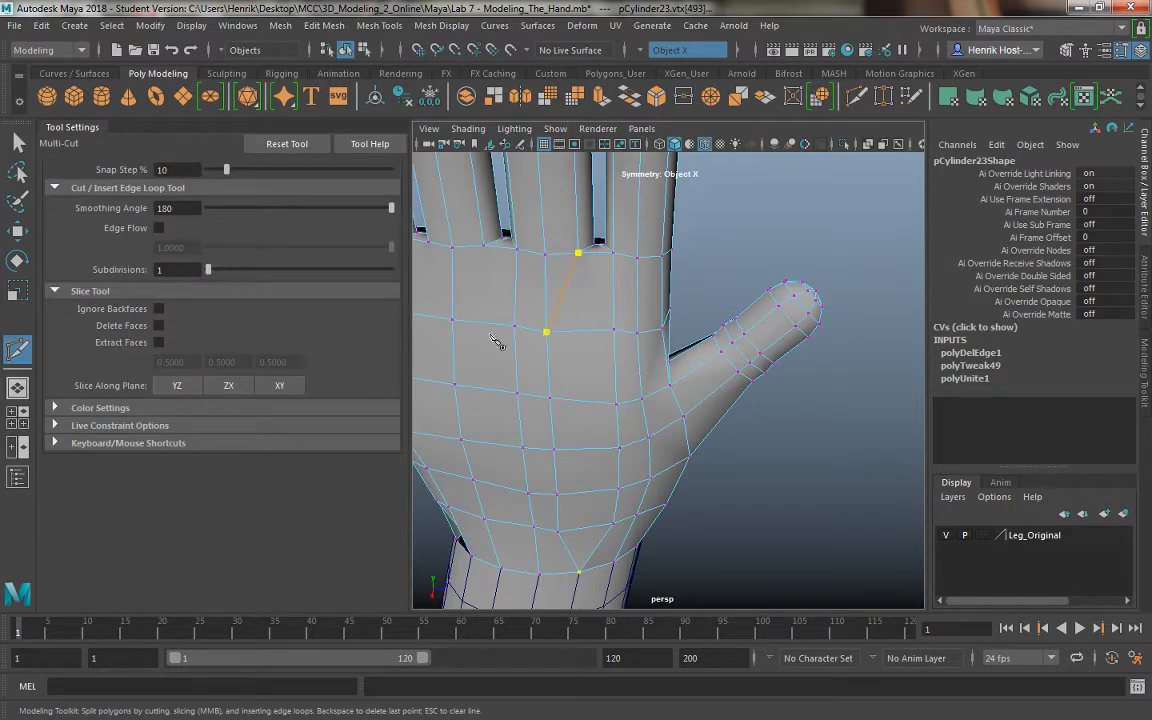
{"action": "key", "text": "Return"}
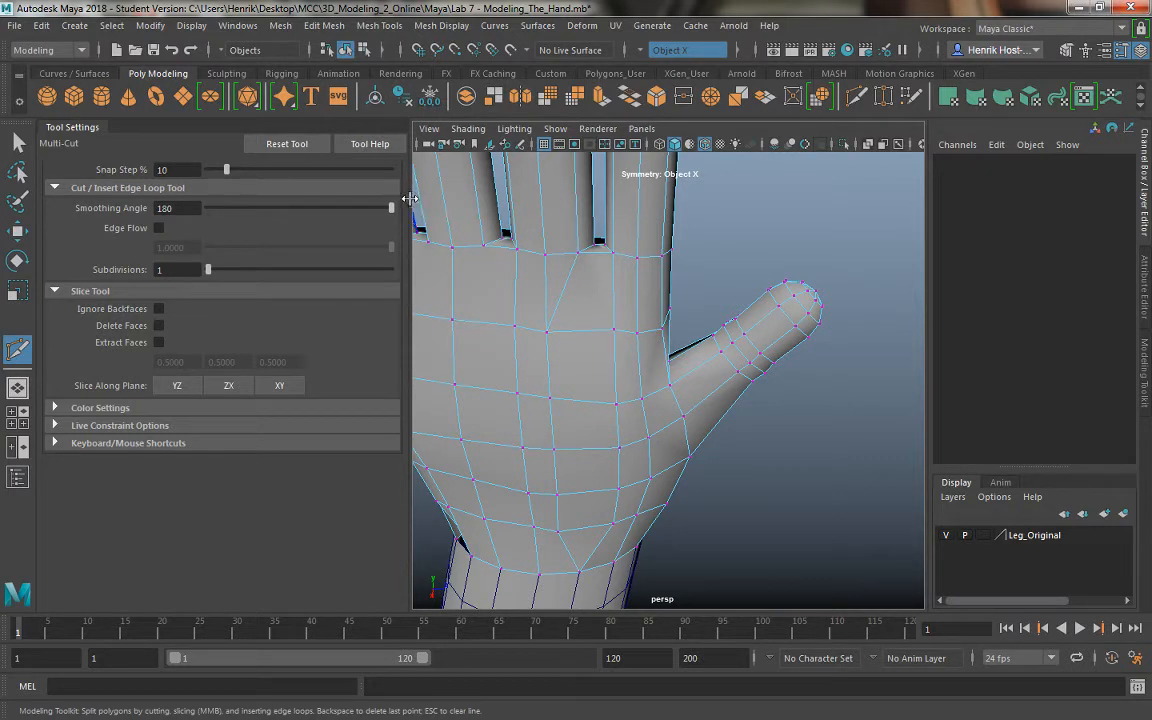
{"action": "left_click", "coordinate": [596, 300], "text": "ctrl"}
Undo the cut, the wrist vertex snaps and the edge loop deletion on the hand
{"action": "key", "text": "ctrl+z"}
{"action": "key", "text": "ctrl+z"}
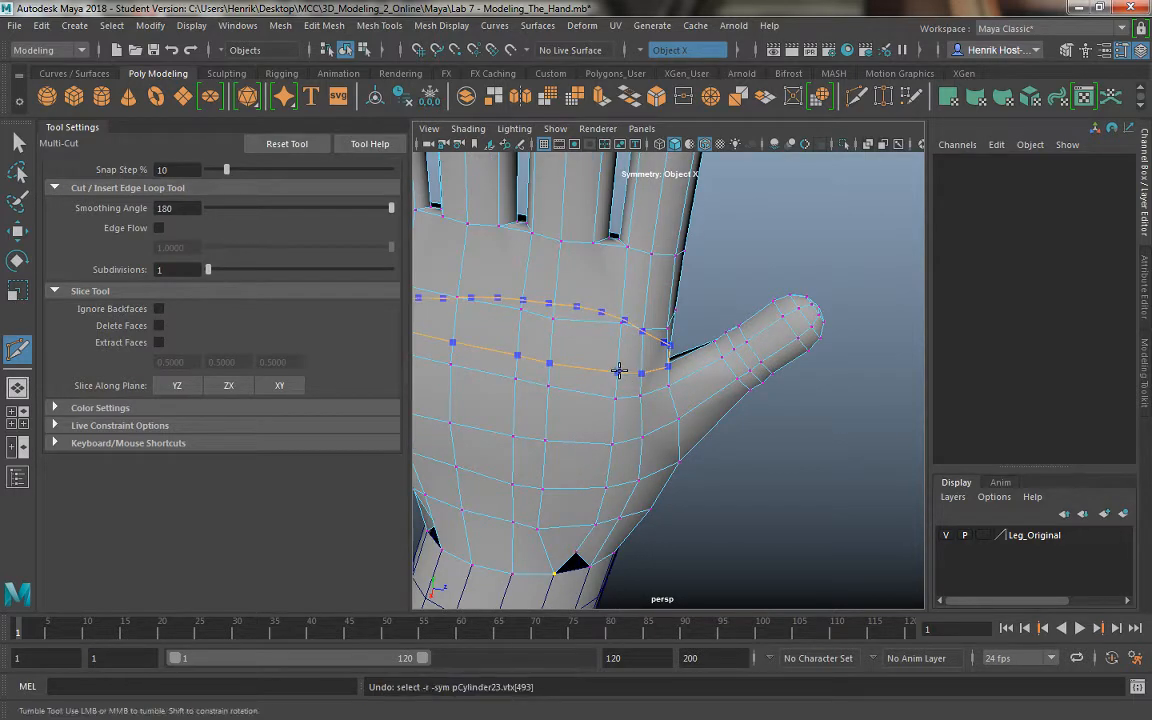
{"action": "left_click_drag", "start_coordinate": [619, 372], "coordinate": [612, 357], "text": "alt"}
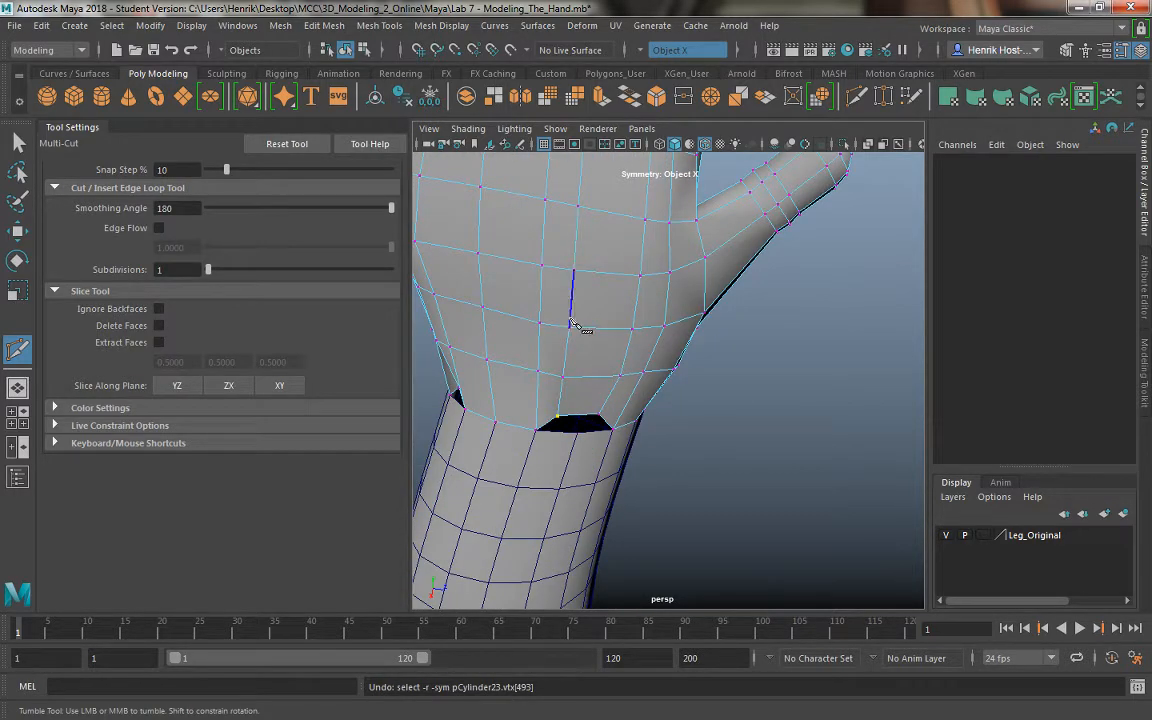
{"action": "left_click", "coordinate": [604, 326], "text": "ctrl"}
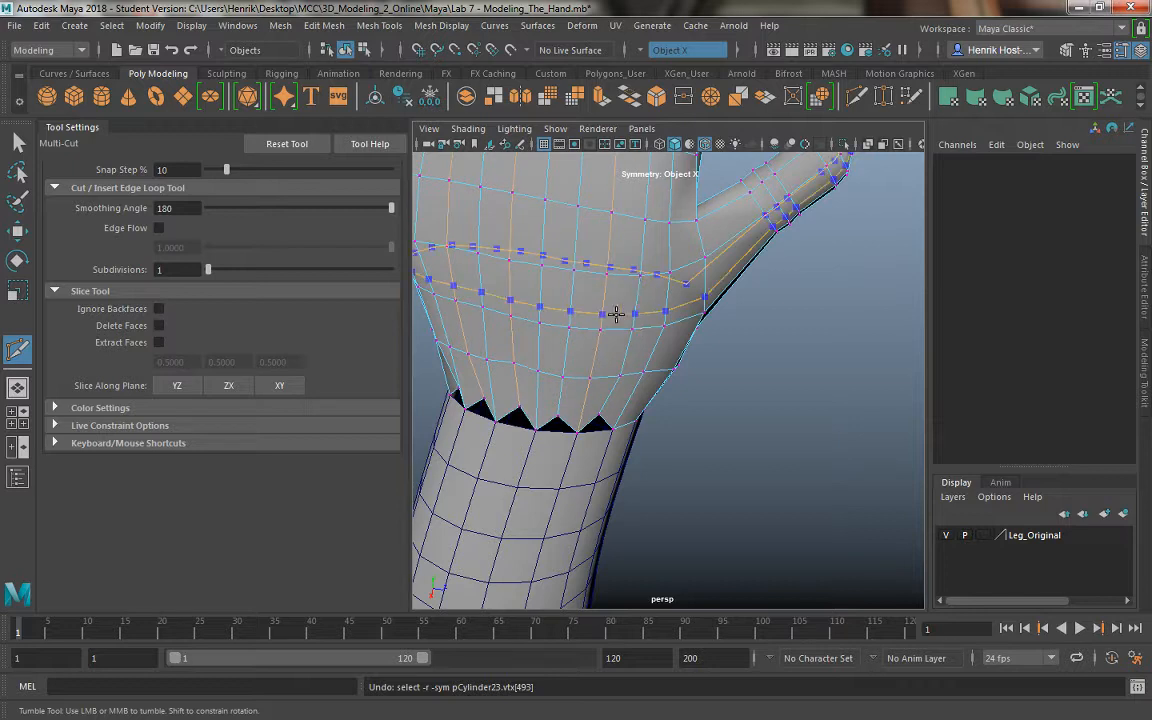
{"action": "key", "text": "ctrl+z"}
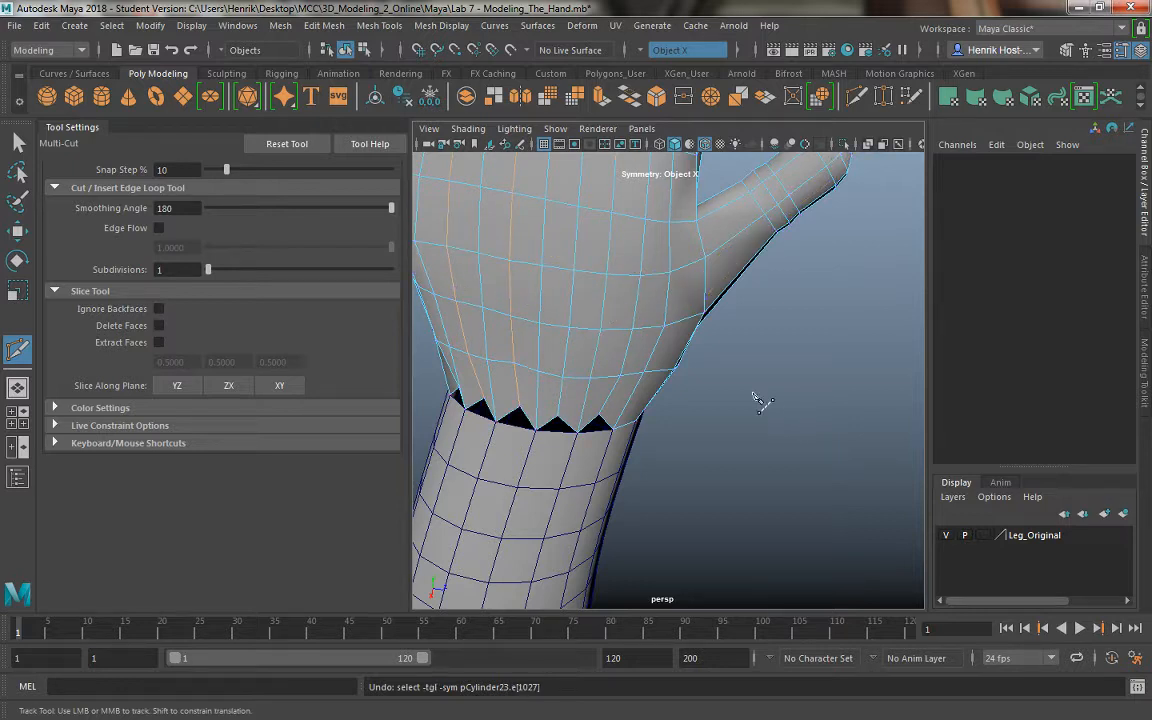
{"action": "left_click_drag", "start_coordinate": [752, 403], "coordinate": [676, 363], "text": "alt"}
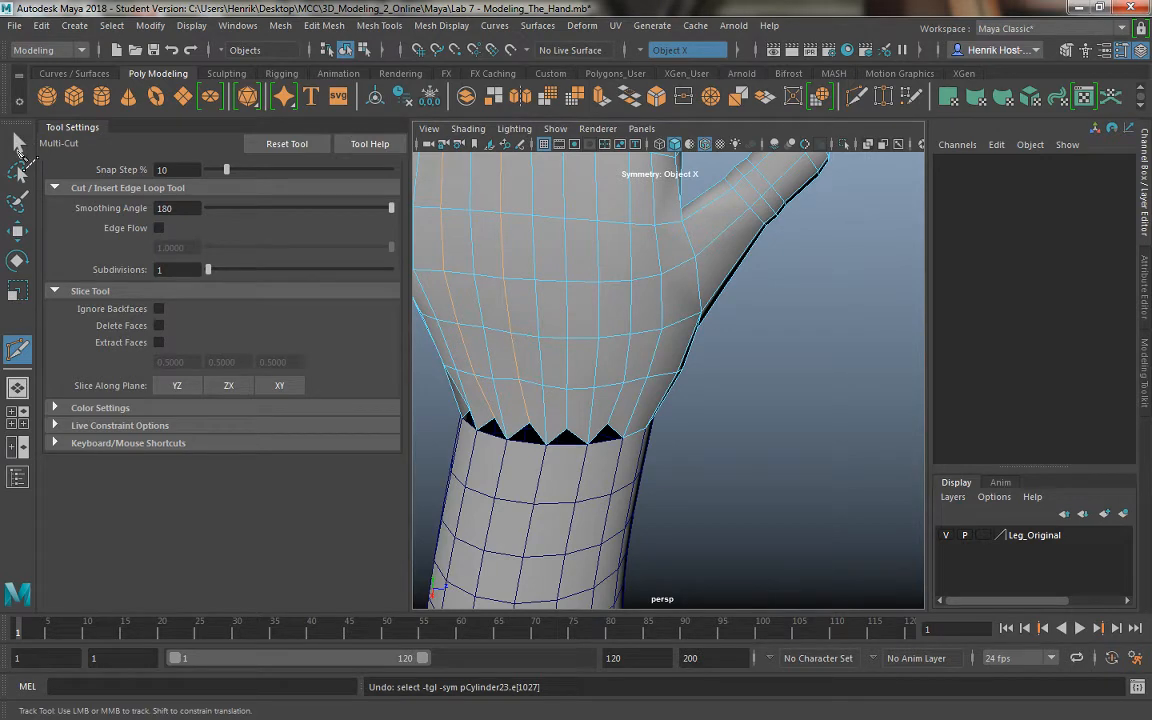
{"action": "key", "text": "ctrl+z"}
Select a lengthwise strip of faces along the forearm above the wrist gap and add linear divisions, 3 in U and 1 in V
{"action": "left_click", "coordinate": [15, 145]}
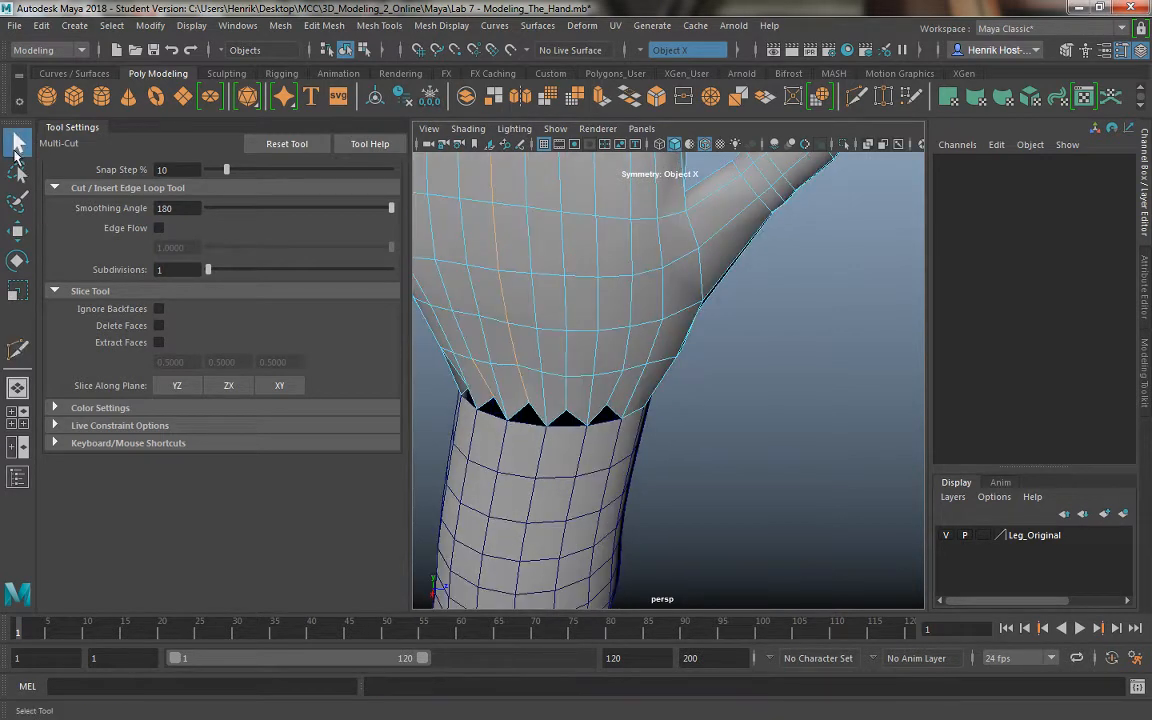
{"action": "right_click_drag", "start_coordinate": [591, 242], "coordinate": [644, 229]}
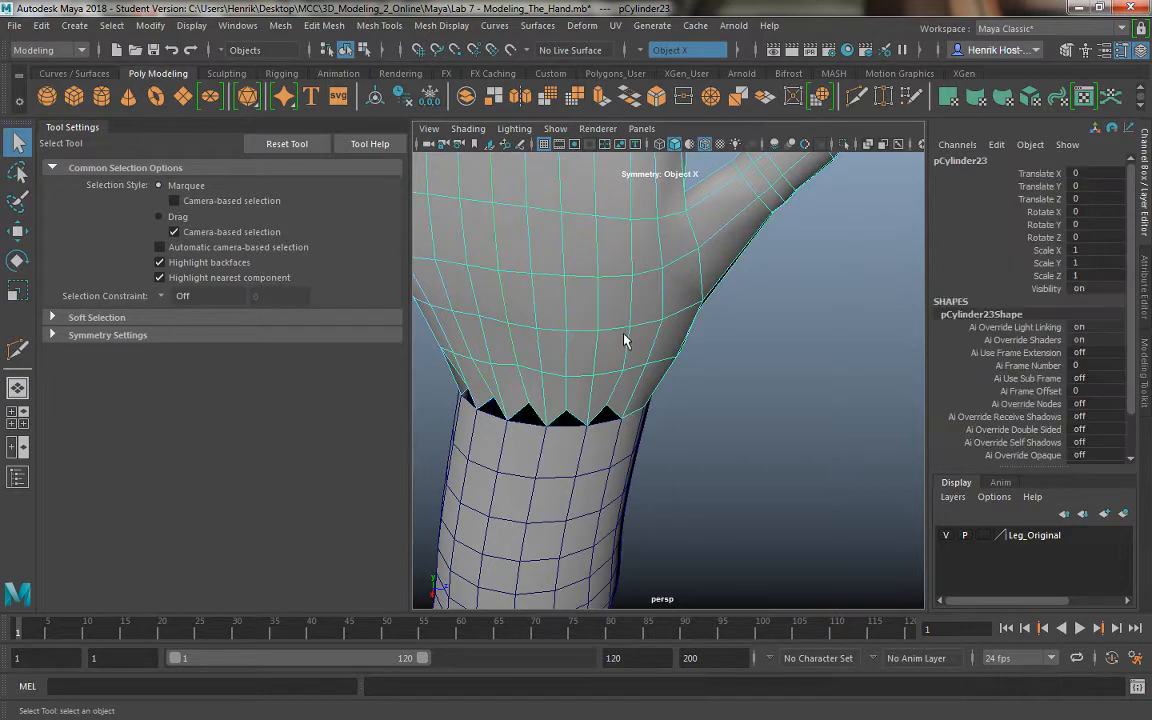
{"action": "left_click", "coordinate": [587, 459]}
{"action": "left_click_drag", "start_coordinate": [548, 432], "coordinate": [663, 391], "text": "alt"}
{"action": "right_click_drag", "start_coordinate": [638, 243], "coordinate": [640, 289]}
{"action": "double_click", "coordinate": [648, 375]}
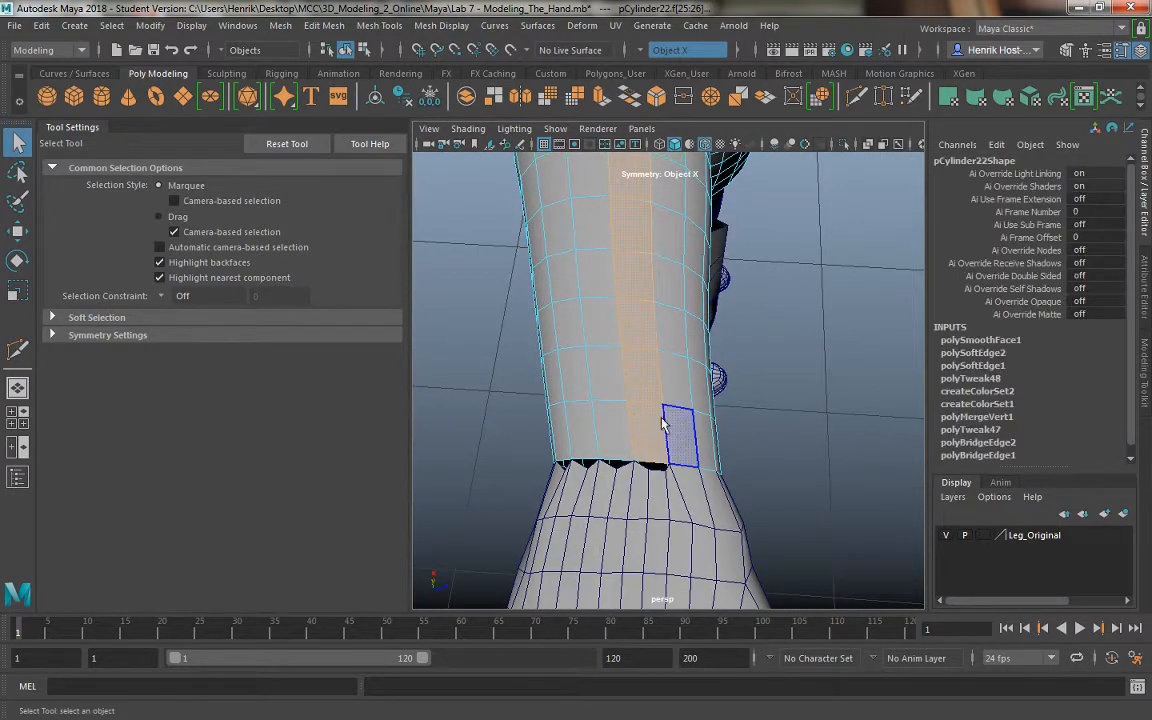
{"action": "left_click_drag", "start_coordinate": [670, 410], "coordinate": [605, 335], "text": "alt"}
{"action": "right_click", "coordinate": [605, 335], "text": "shift"}
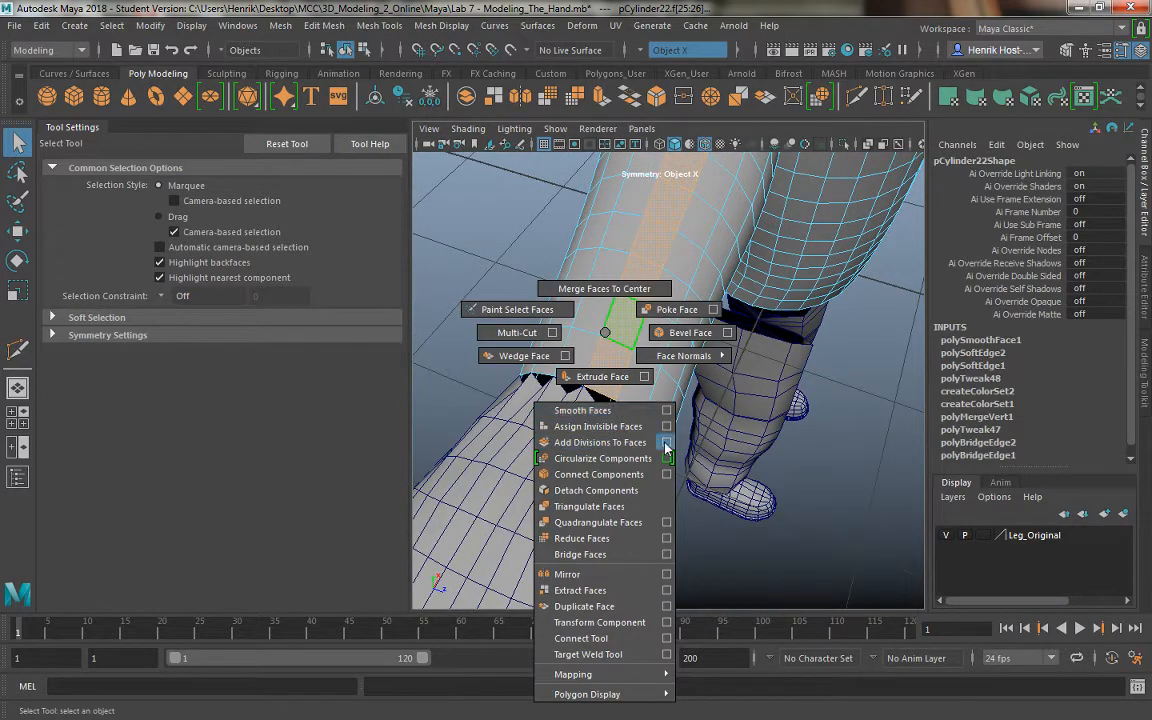
{"action": "left_click", "coordinate": [666, 443]}
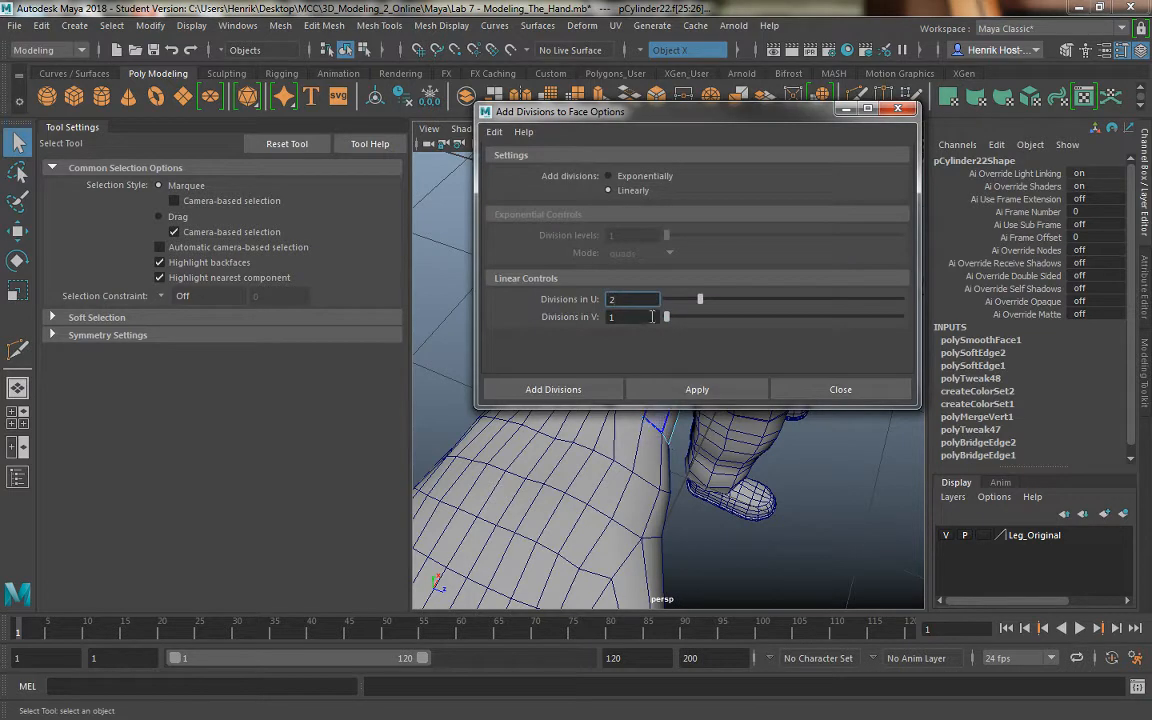
{"action": "left_click", "coordinate": [745, 388]}
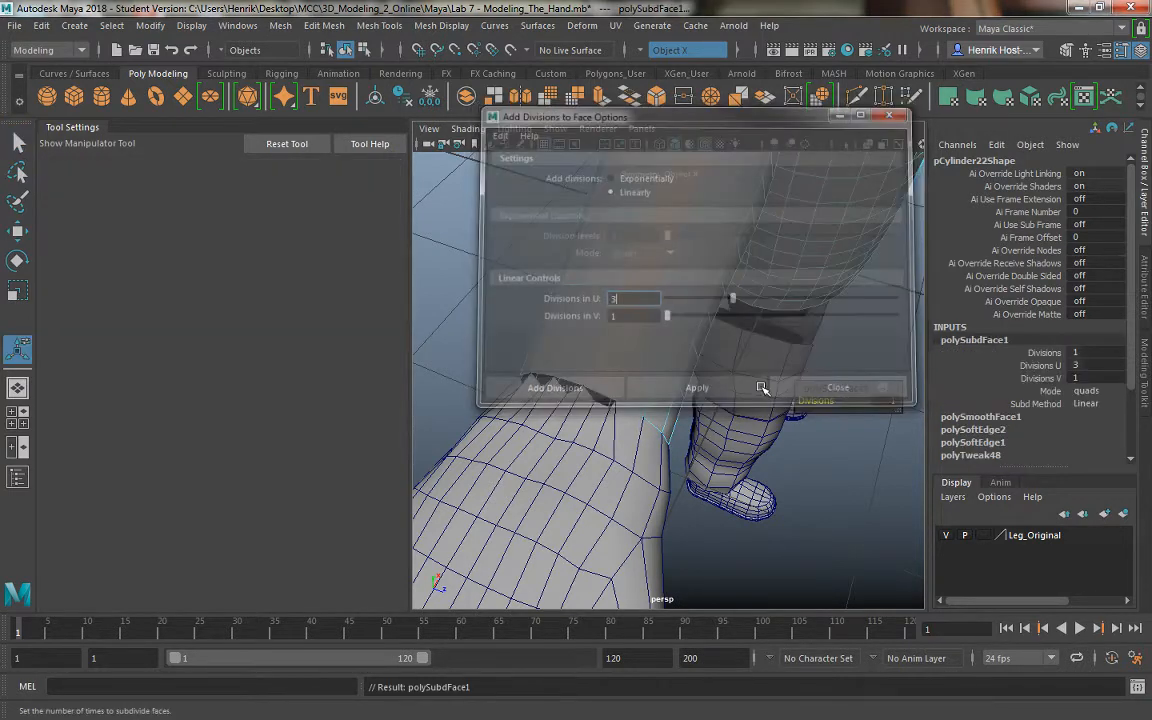
{"action": "left_click_drag", "start_coordinate": [650, 360], "coordinate": [622, 386], "text": "alt"}
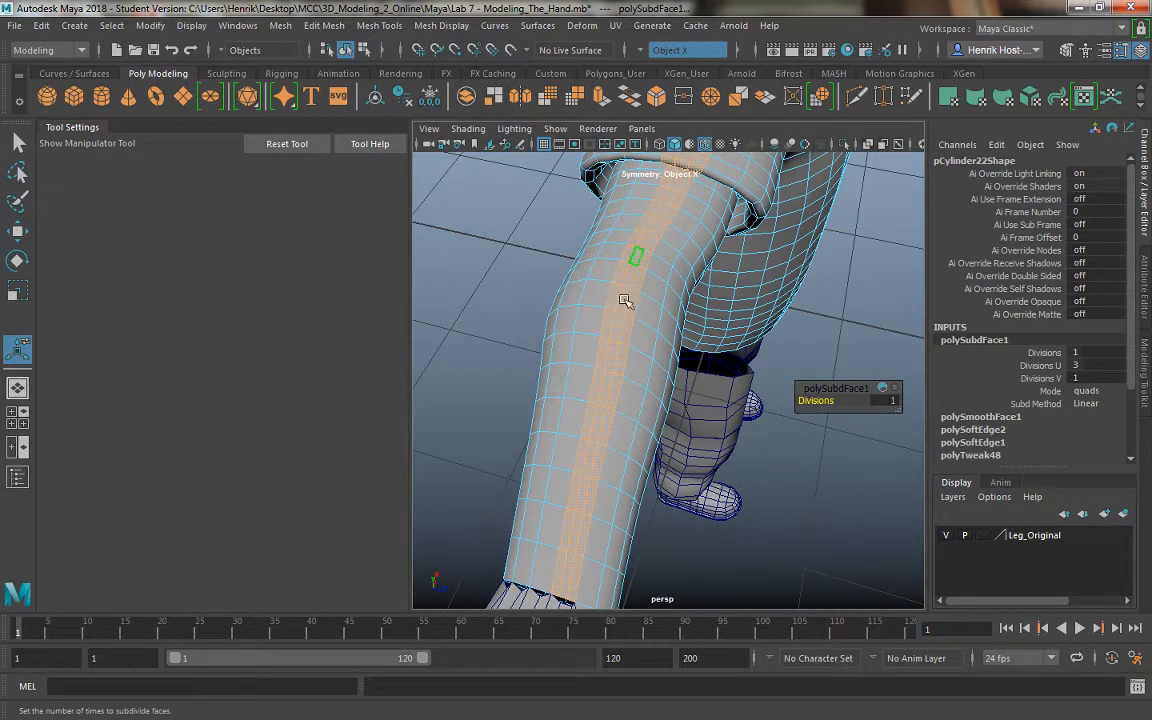
Snap the two loose wrist vertices of the hand onto the new end vertices of the subdivided forearm strip
{"action": "middle_click_drag", "start_coordinate": [588, 442], "coordinate": [612, 334], "text": "alt"}
{"action": "right_click_drag", "start_coordinate": [612, 334], "coordinate": [627, 427], "text": "alt"}
{"action": "left_click_drag", "start_coordinate": [627, 427], "coordinate": [627, 393], "text": "alt"}
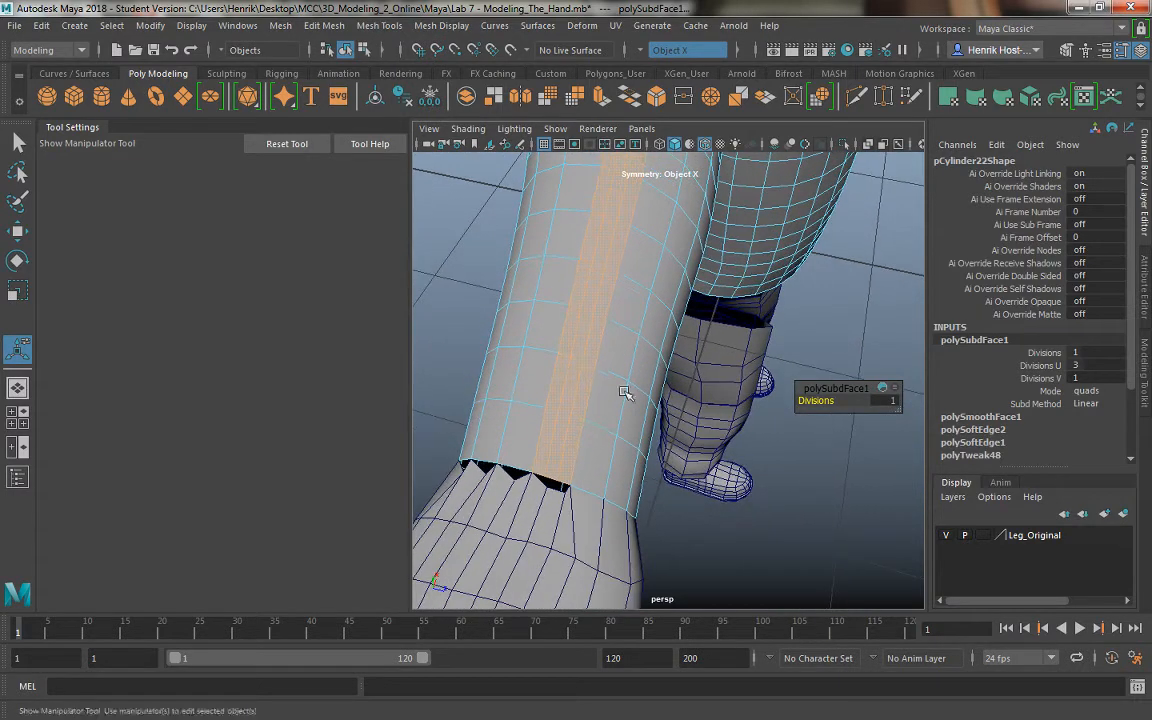
{"action": "right_click_drag", "start_coordinate": [588, 243], "coordinate": [530, 240]}
{"action": "key", "text": "q"}
{"action": "left_click_drag", "start_coordinate": [563, 378], "coordinate": [511, 545], "text": "alt"}
{"action": "middle_click_drag", "start_coordinate": [608, 598], "coordinate": [641, 514], "text": "alt"}
{"action": "left_click", "coordinate": [634, 550]}
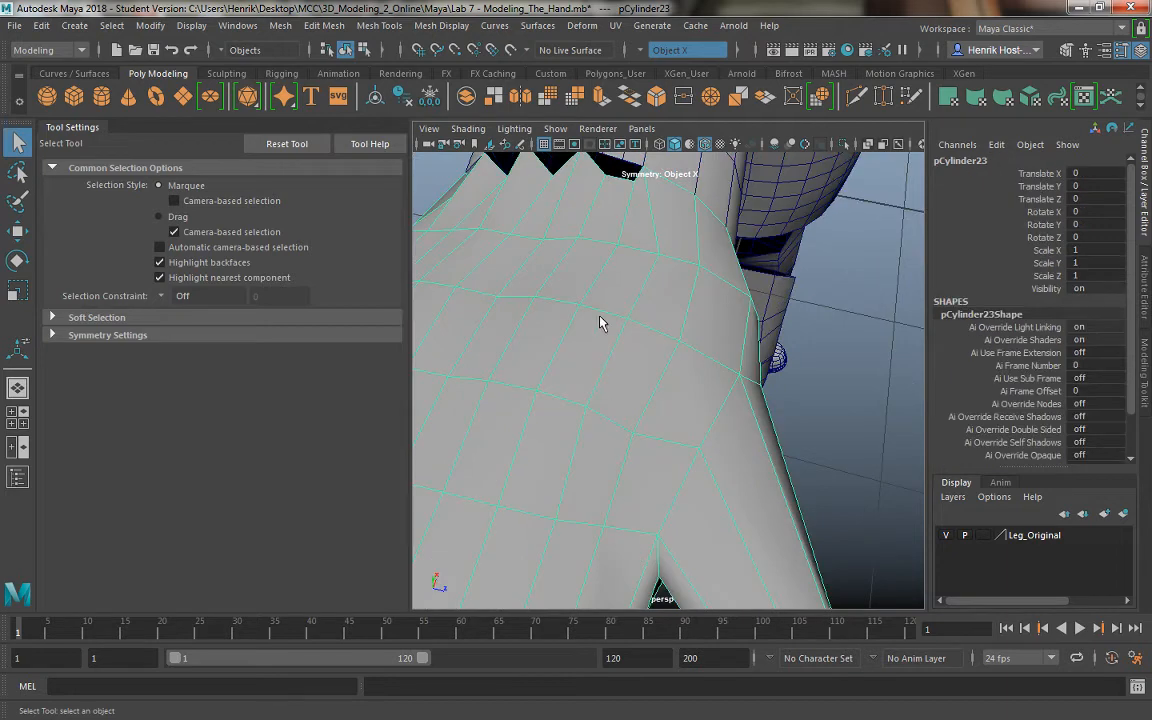
{"action": "right_click_drag", "start_coordinate": [600, 243], "coordinate": [530, 244]}
{"action": "left_click", "coordinate": [604, 190]}
{"action": "middle_click_drag", "start_coordinate": [604, 195], "coordinate": [606, 271], "text": "alt"}
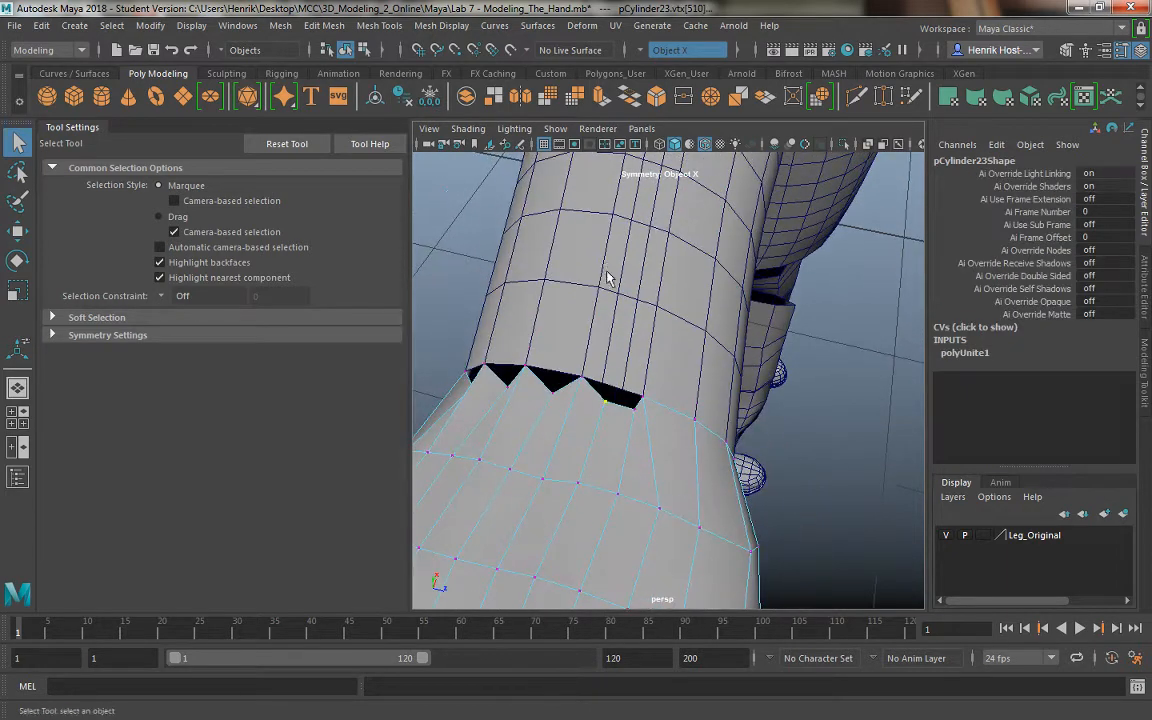
{"action": "key", "text": "w"}
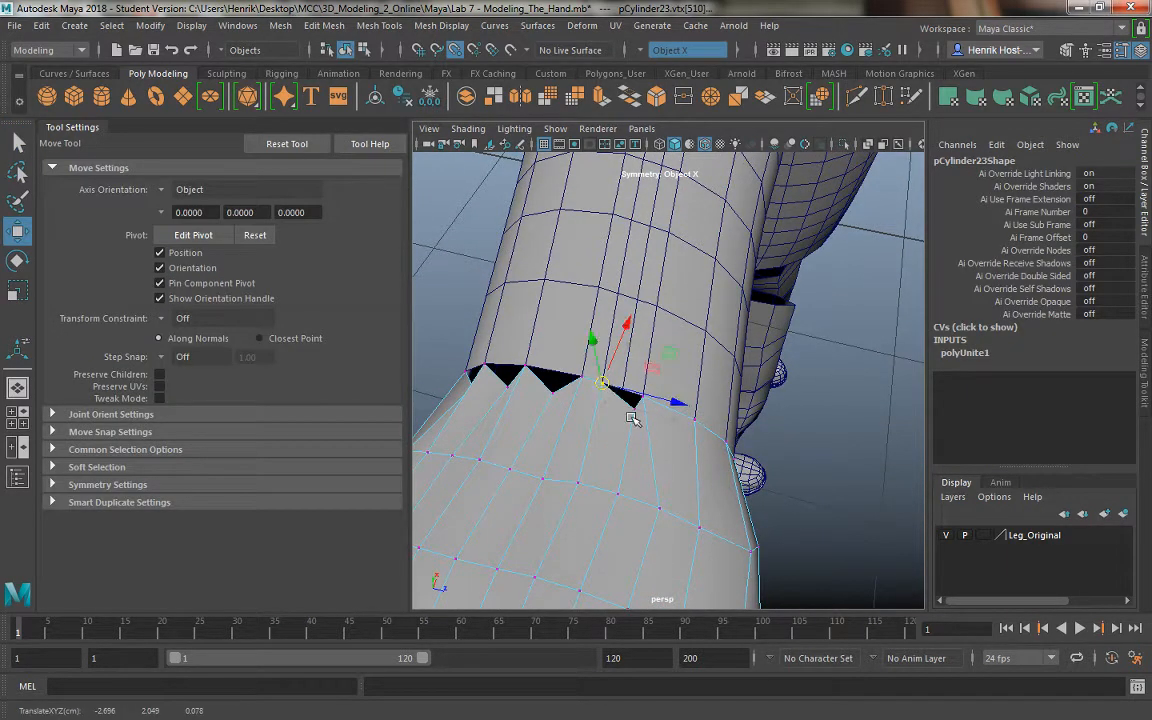
{"action": "left_click", "coordinate": [627, 401]}
{"action": "scroll", "coordinate": [625, 398], "scroll_direction": "down", "scroll_amount": 10}
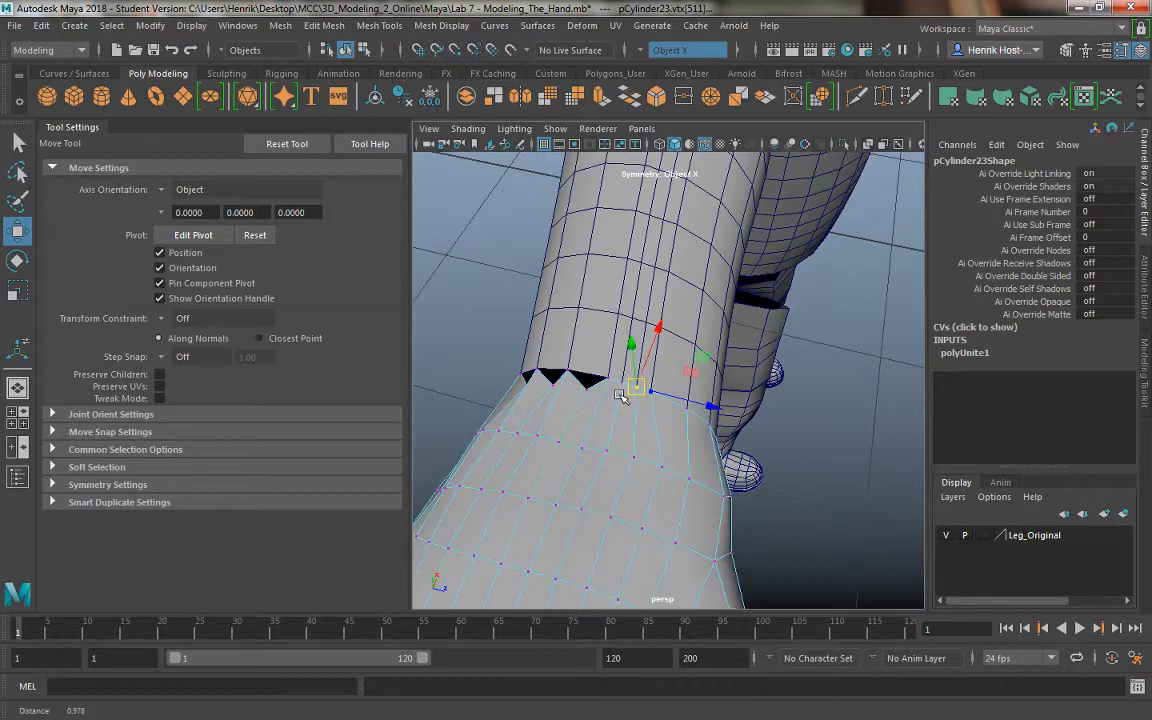
Select the next lengthwise strip of forearm faces beside the subdivided one and add linear divisions, 2 in U and 1 in V
{"action": "left_click_drag", "start_coordinate": [630, 400], "coordinate": [672, 405], "text": "alt"}
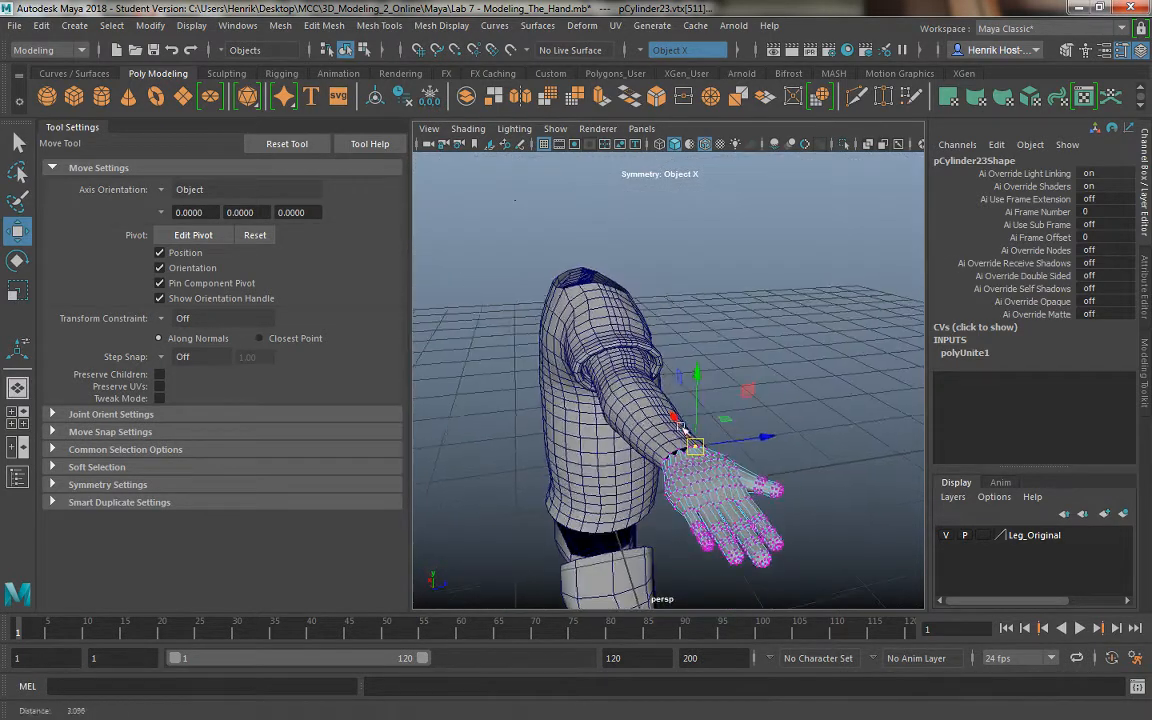
{"action": "scroll", "coordinate": [700, 480], "scroll_direction": "up", "scroll_amount": 10}
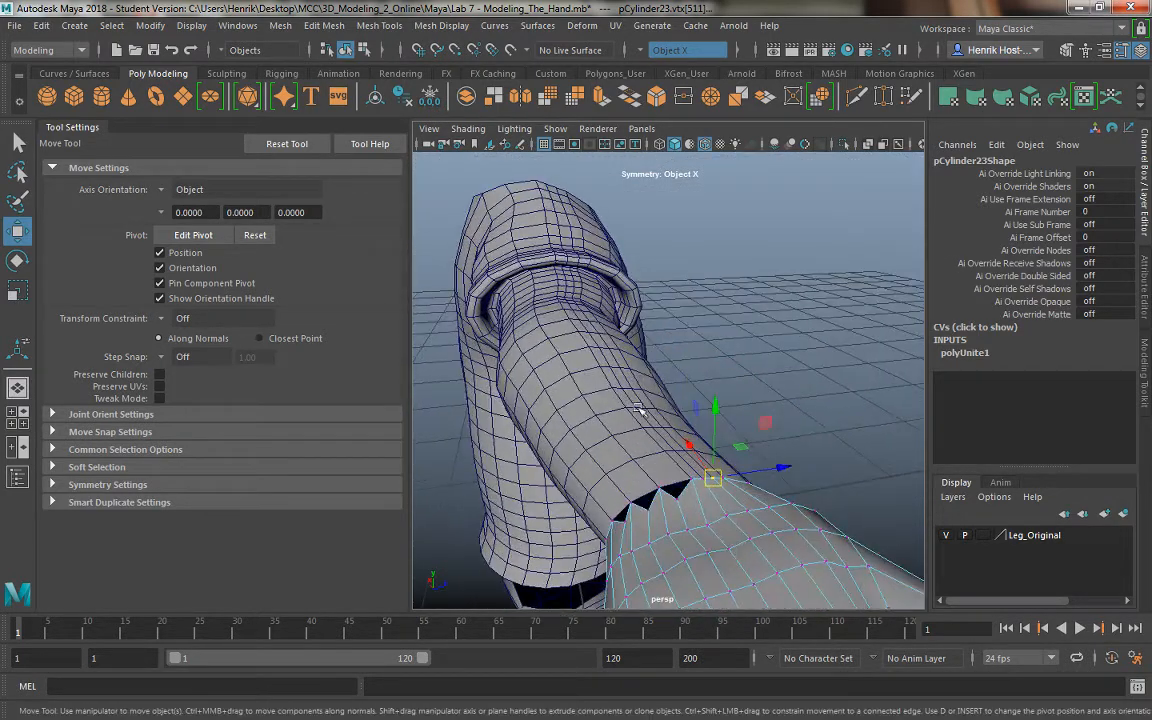
{"action": "left_click", "coordinate": [19, 145]}
{"action": "left_click", "coordinate": [558, 296]}
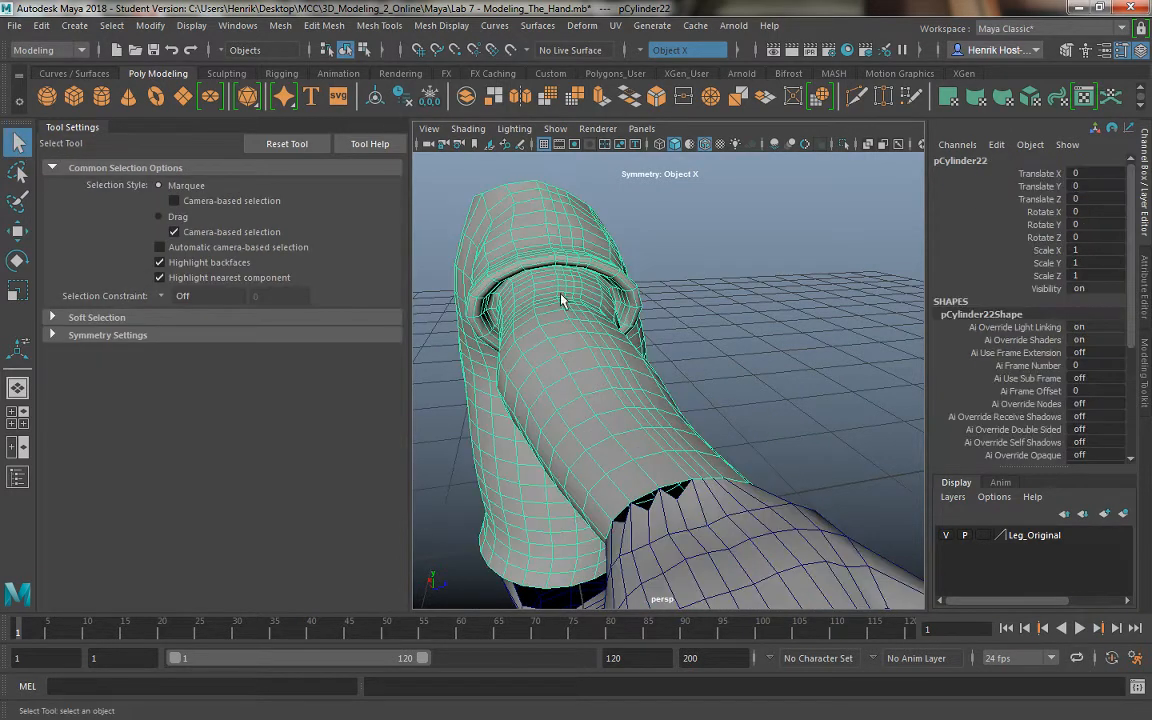
{"action": "right_click", "coordinate": [560, 292]}
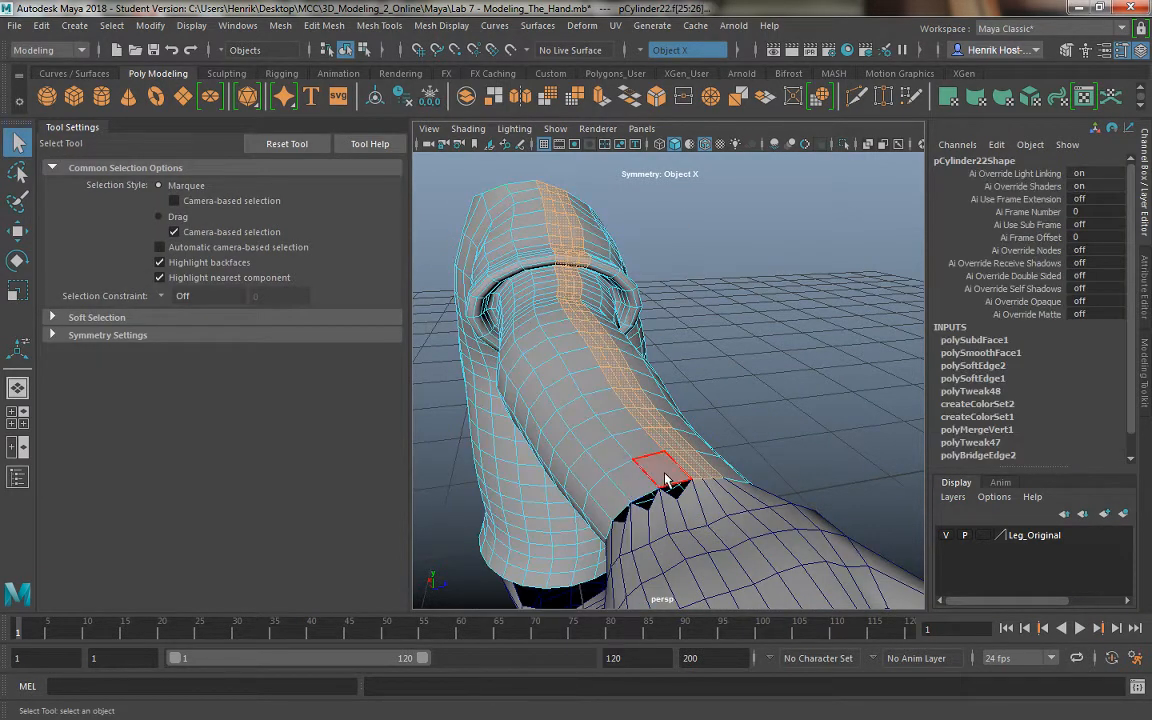
{"action": "left_click", "coordinate": [635, 440]}
{"action": "double_click", "coordinate": [646, 474], "text": "shift"}
{"action": "left_click_drag", "start_coordinate": [643, 480], "coordinate": [605, 452], "text": "alt"}
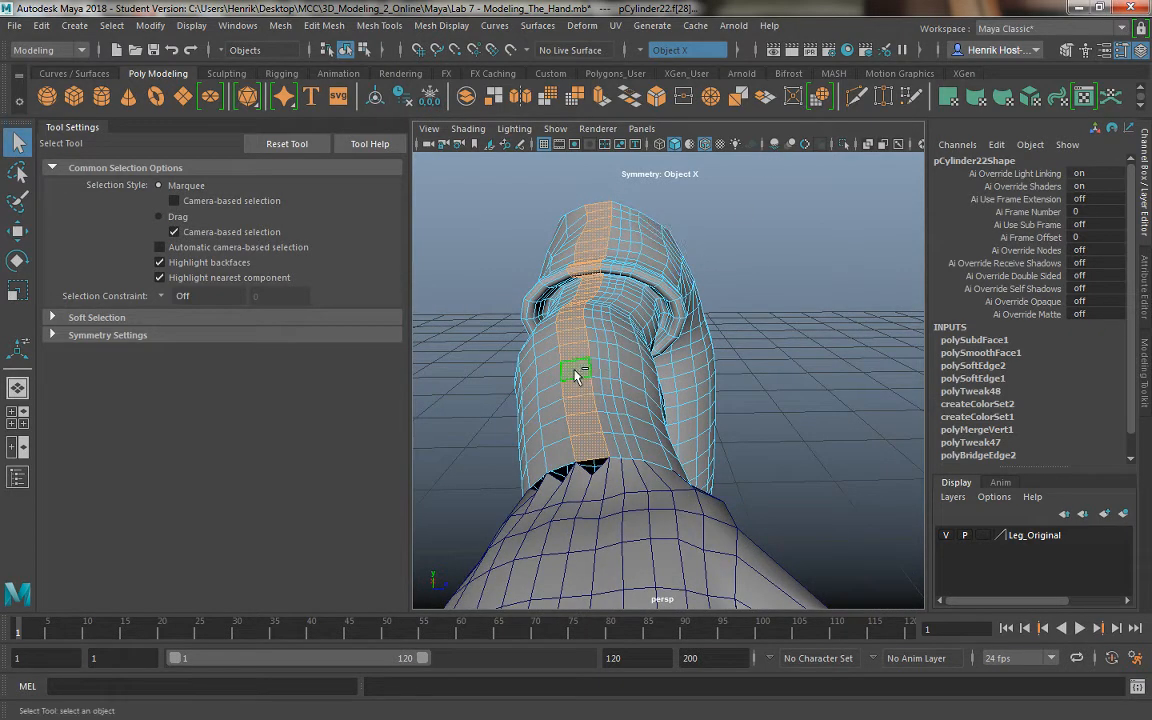
{"action": "right_click_drag", "start_coordinate": [574, 343], "coordinate": [635, 454], "text": "shift"}
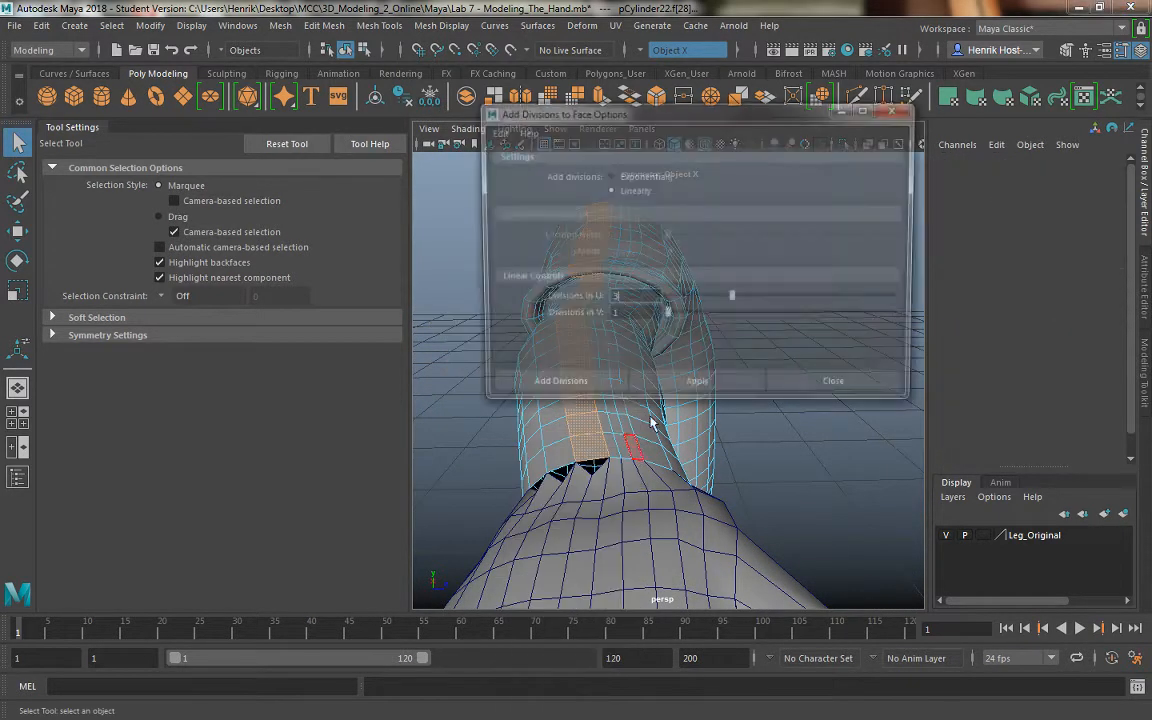
{"action": "left_click", "coordinate": [699, 389]}
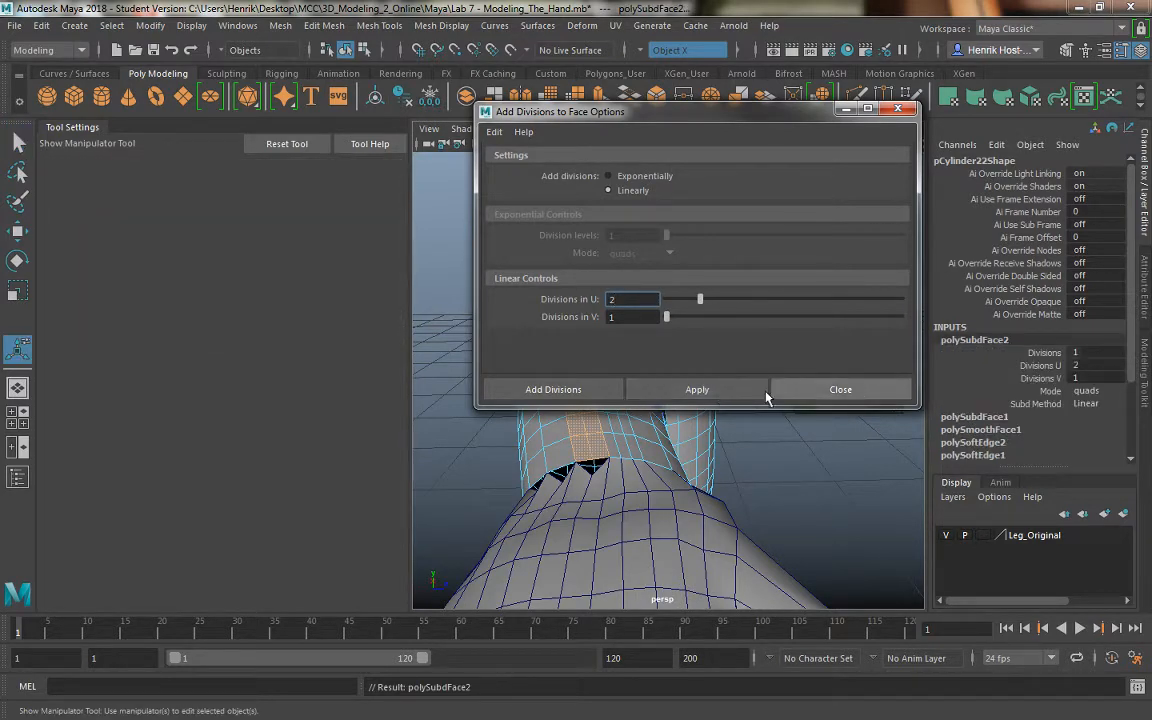
{"action": "left_click", "coordinate": [776, 391]}
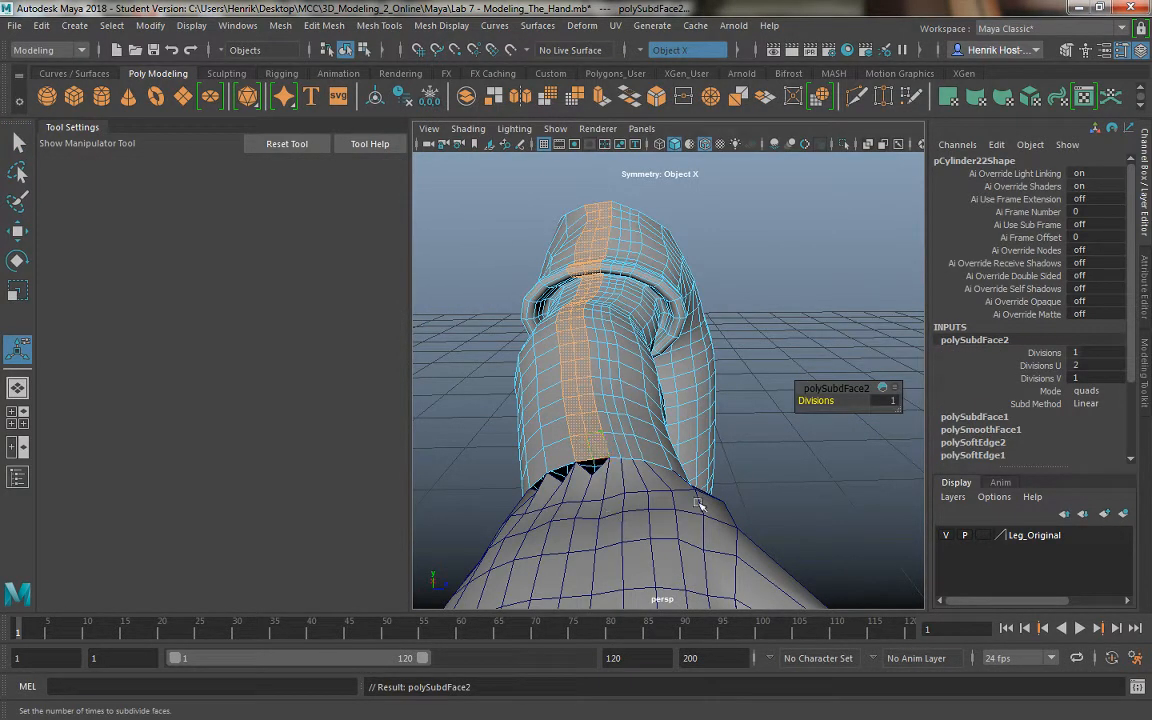
Snap the loose wrist vertex of the hand onto the new middle vertex at the end of that forearm strip
{"action": "right_click_drag", "start_coordinate": [702, 494], "coordinate": [782, 225]}
{"action": "left_click", "coordinate": [723, 532]}
{"action": "mouse_move", "coordinate": [772, 475]}
{"action": "left_mouse_down", "text": "alt"}
{"action": "mouse_move", "coordinate": [797, 493]}
{"action": "mouse_move", "coordinate": [781, 484]}
{"action": "left_mouse_up", "text": "alt"}
{"action": "right_click_drag", "start_coordinate": [875, 532], "coordinate": [785, 249]}
{"action": "left_click", "coordinate": [690, 457]}
{"action": "key", "text": "w"}
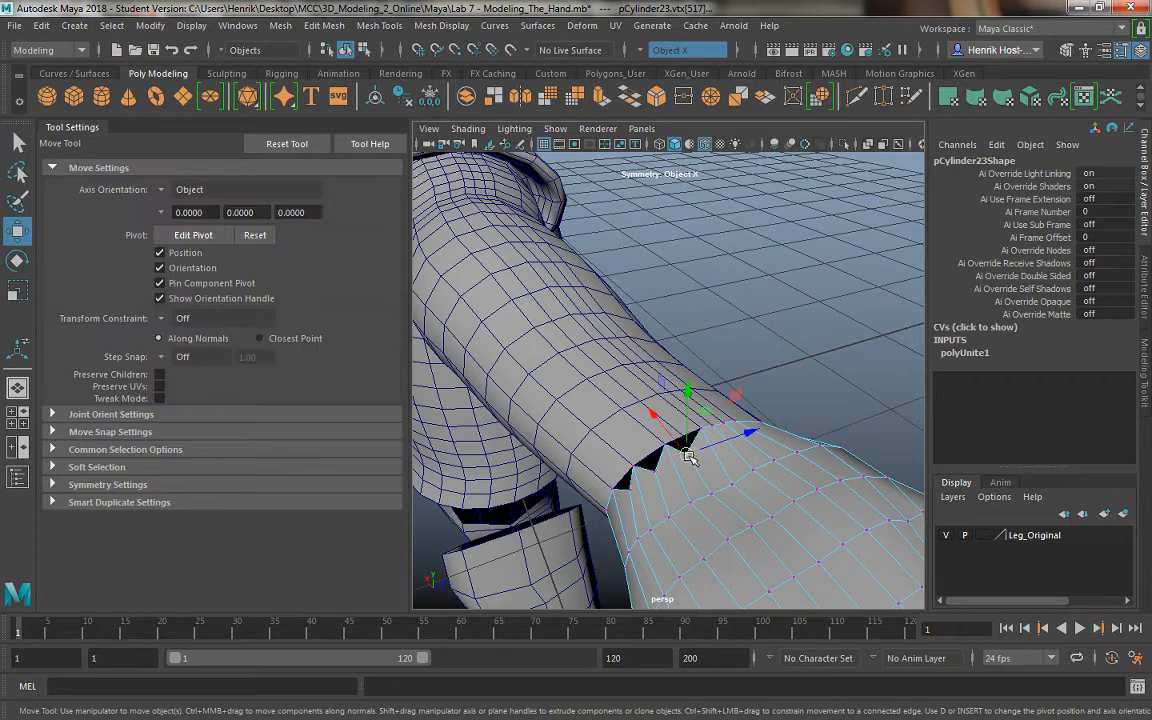
{"action": "left_click_drag", "start_coordinate": [689, 458], "coordinate": [683, 441]}
Select the forearm face strip above the larger remaining gap and add divisions, 2 in U and 1 in V
{"action": "left_click", "coordinate": [571, 394]}
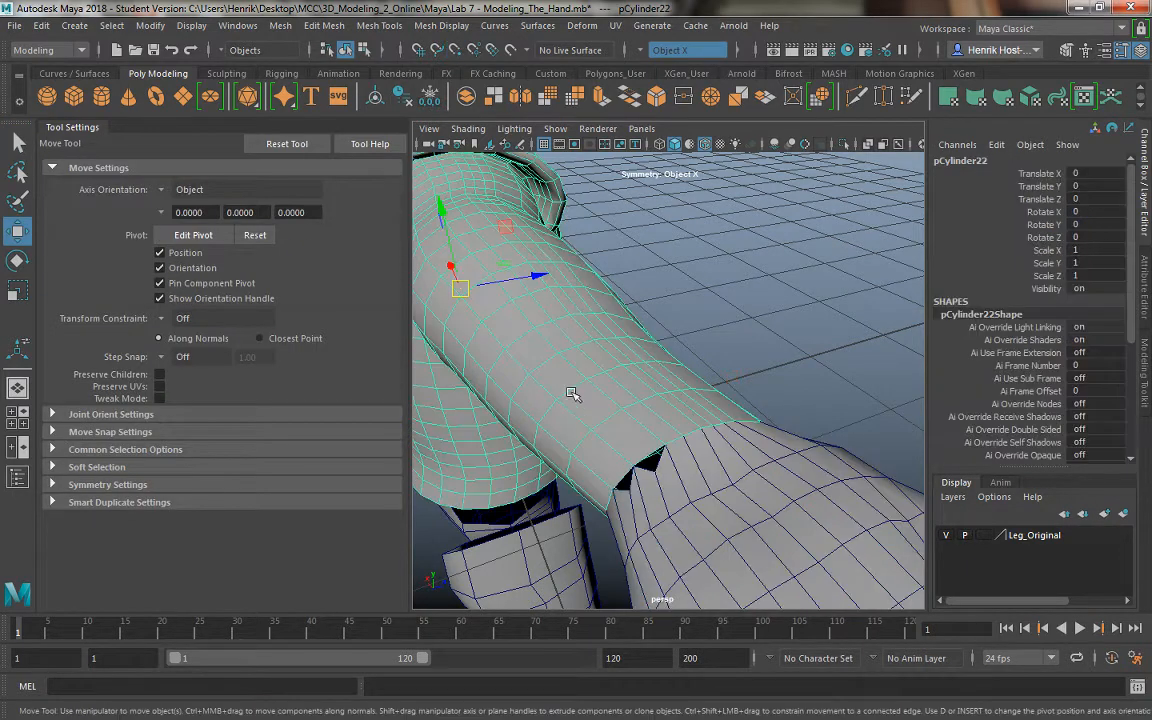
{"action": "right_click_drag", "start_coordinate": [521, 324], "coordinate": [518, 254]}
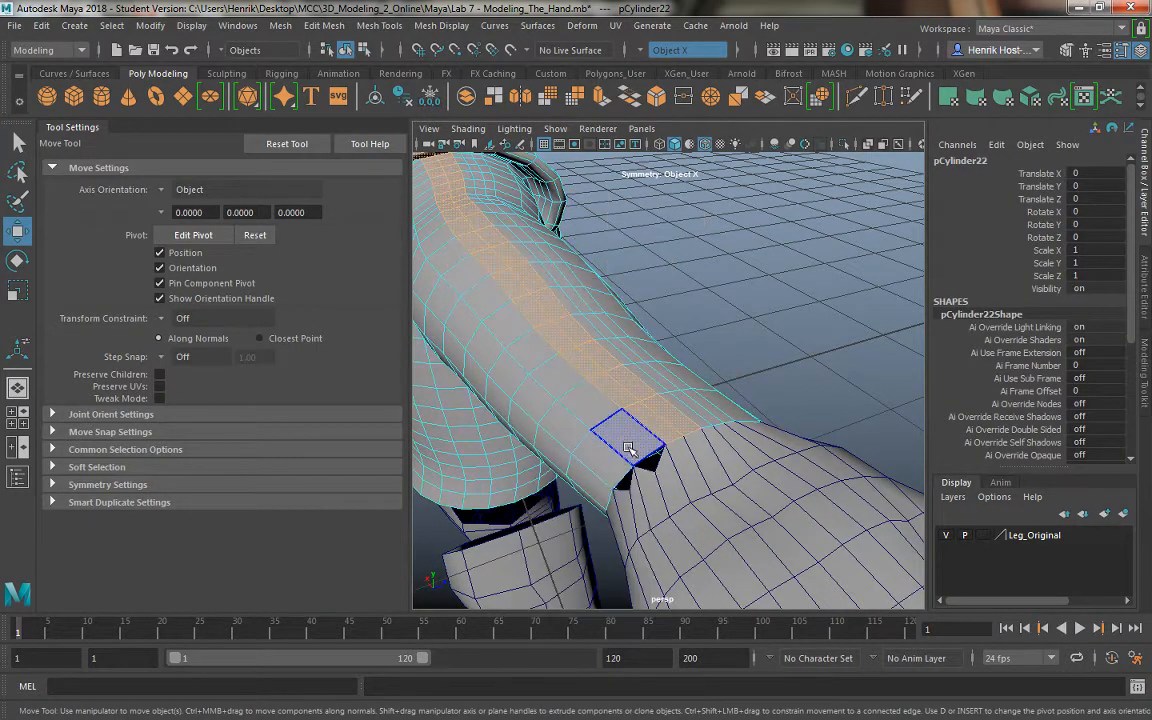
{"action": "left_click", "coordinate": [595, 420]}
{"action": "double_click", "coordinate": [588, 411], "text": "shift"}
{"action": "left_click_drag", "start_coordinate": [596, 425], "coordinate": [621, 382], "text": "alt"}
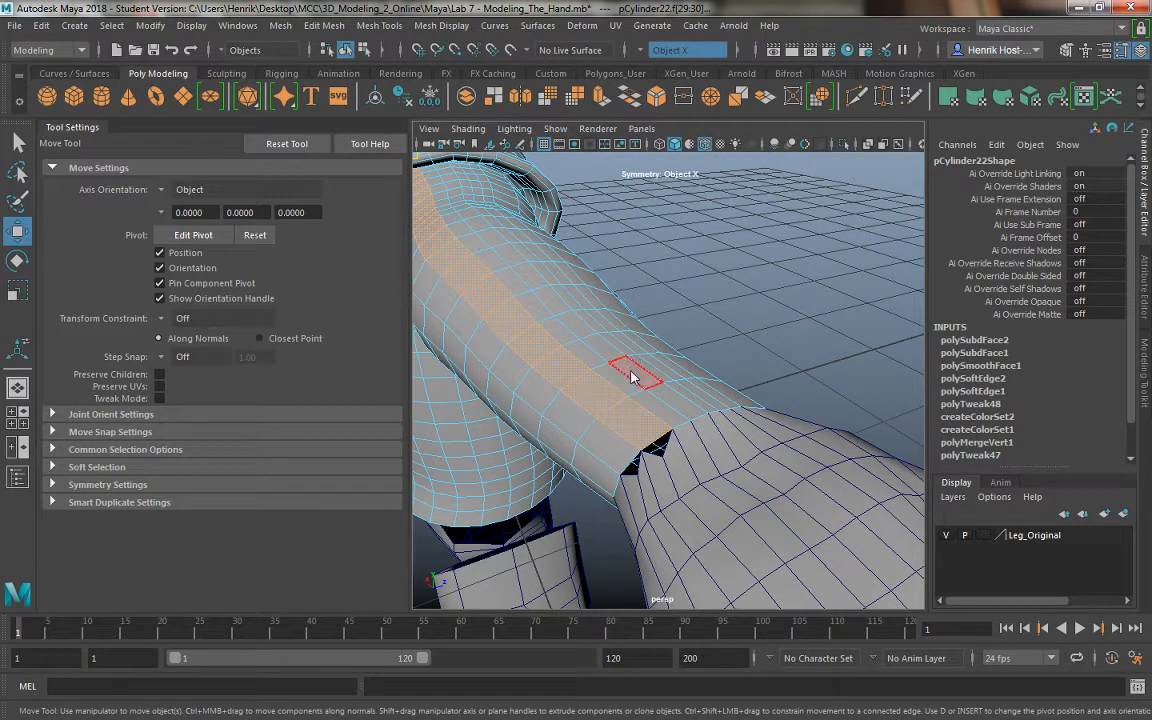
{"action": "right_click_drag", "start_coordinate": [630, 343], "coordinate": [648, 458], "text": "shift"}
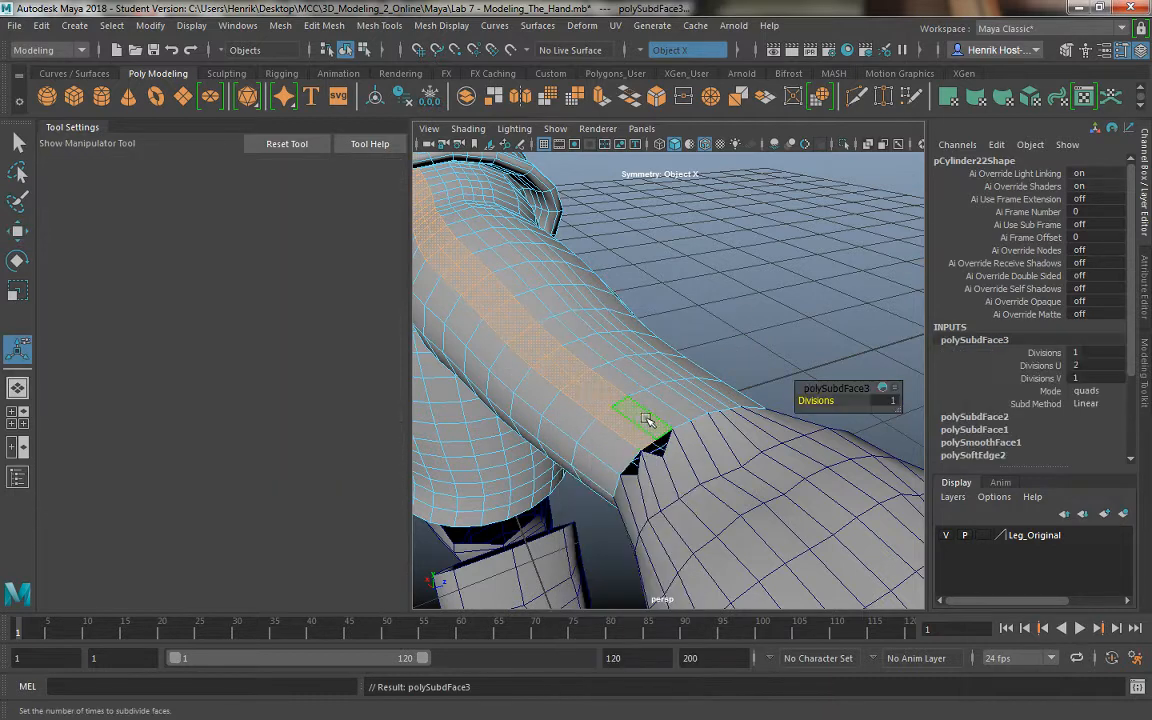
Snap the hand's wrist vertex at the larger gap onto the new forearm end vertex
{"action": "left_click", "coordinate": [826, 481]}
{"action": "right_click_drag", "start_coordinate": [838, 455], "coordinate": [760, 244]}
{"action": "key", "text": "q"}
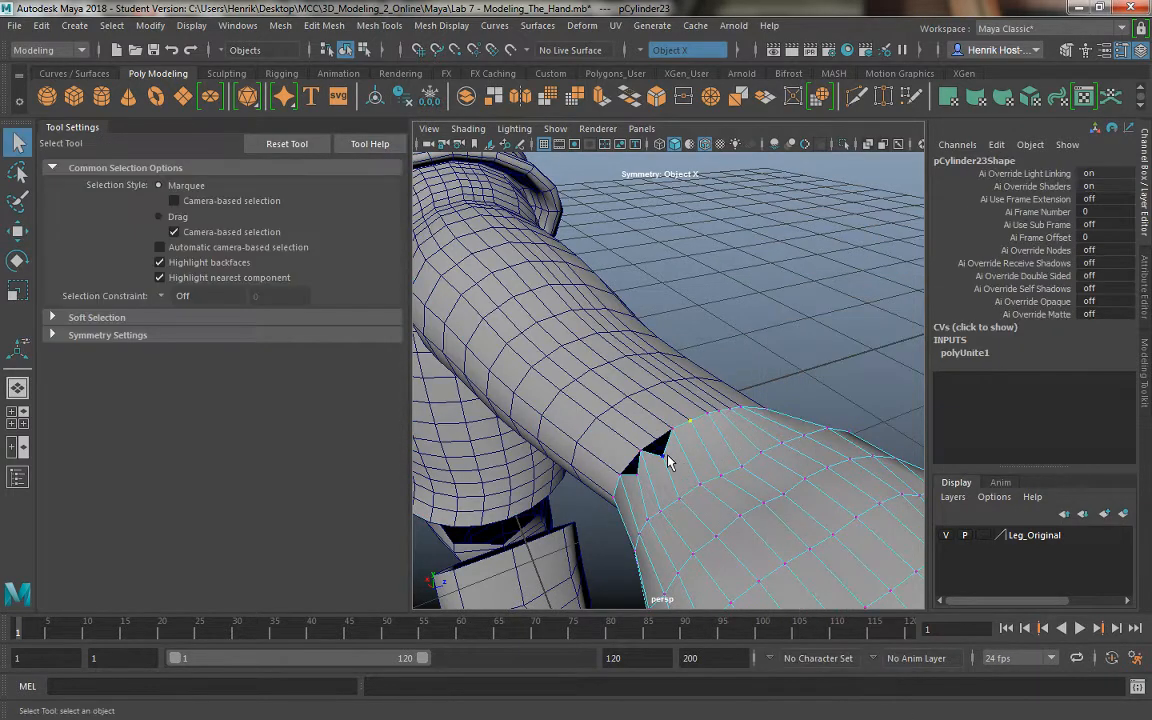
{"action": "left_click", "coordinate": [660, 446]}
{"action": "key", "text": "w"}
{"action": "left_click_drag", "start_coordinate": [660, 446], "coordinate": [655, 437]}
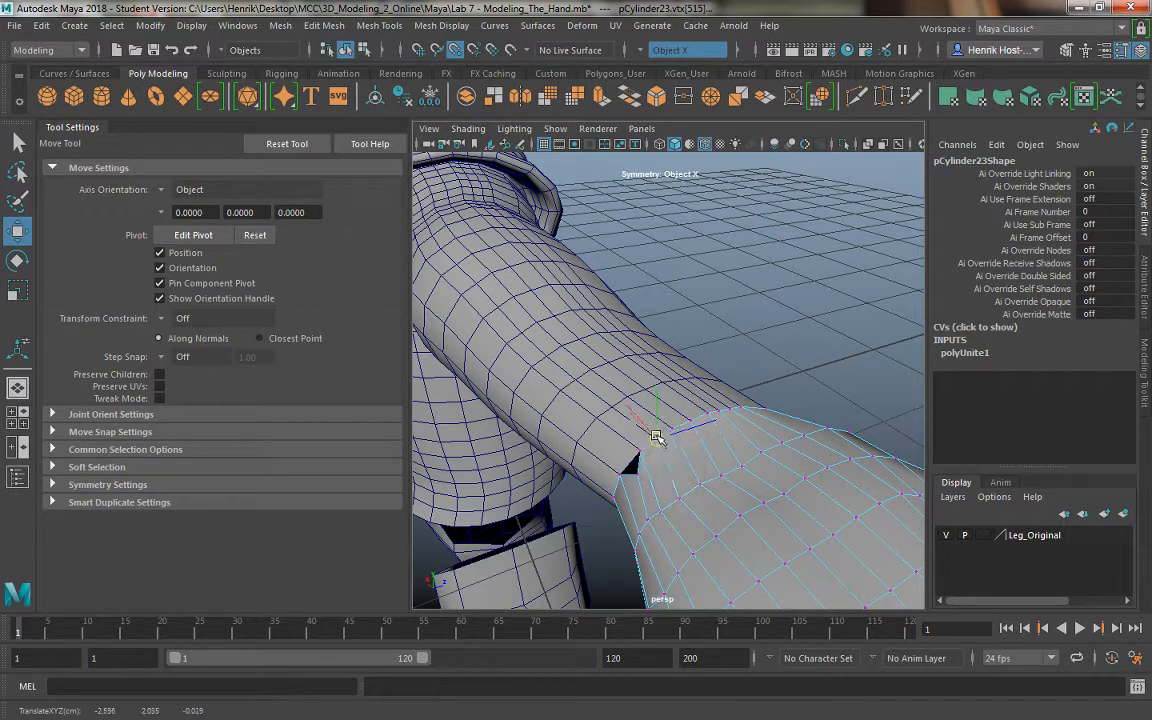
Select the last undivided forearm face strip on this side of the wrist and add divisions with the current settings
{"action": "left_click", "coordinate": [571, 404]}
{"action": "right_click_drag", "start_coordinate": [571, 242], "coordinate": [579, 290]}
{"action": "left_click", "coordinate": [615, 453]}
{"action": "double_click", "coordinate": [577, 419], "text": "shift"}
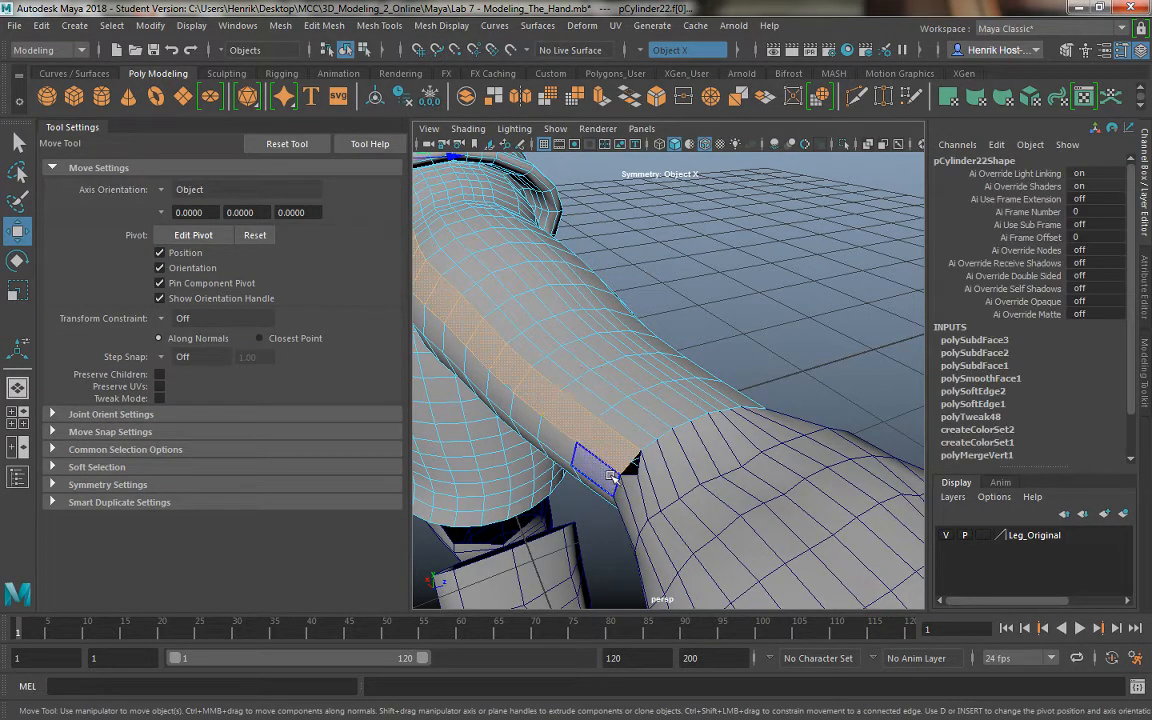
{"action": "left_click_drag", "start_coordinate": [597, 473], "coordinate": [625, 465], "text": "alt"}
{"action": "middle_click_drag", "start_coordinate": [625, 465], "coordinate": [745, 493], "text": "alt"}
{"action": "right_click_drag", "start_coordinate": [745, 493], "coordinate": [645, 413], "text": "alt"}
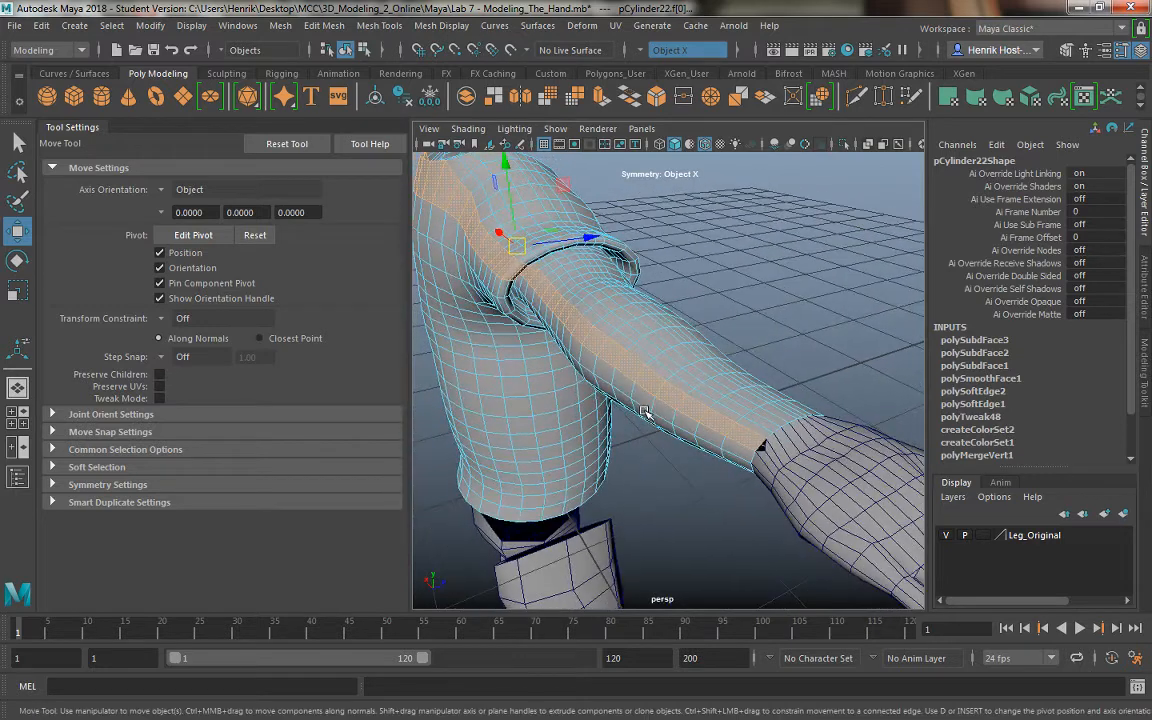
{"action": "right_click_drag", "start_coordinate": [676, 345], "coordinate": [681, 463], "text": "shift"}
Snap the wrist vertex at the last gap on this side onto the matching new forearm end vertex
{"action": "left_click_drag", "start_coordinate": [693, 463], "coordinate": [863, 511], "text": "alt"}
{"action": "left_click", "coordinate": [887, 489]}
{"action": "right_click_drag", "start_coordinate": [874, 246], "coordinate": [800, 242]}
{"action": "key", "text": "q"}
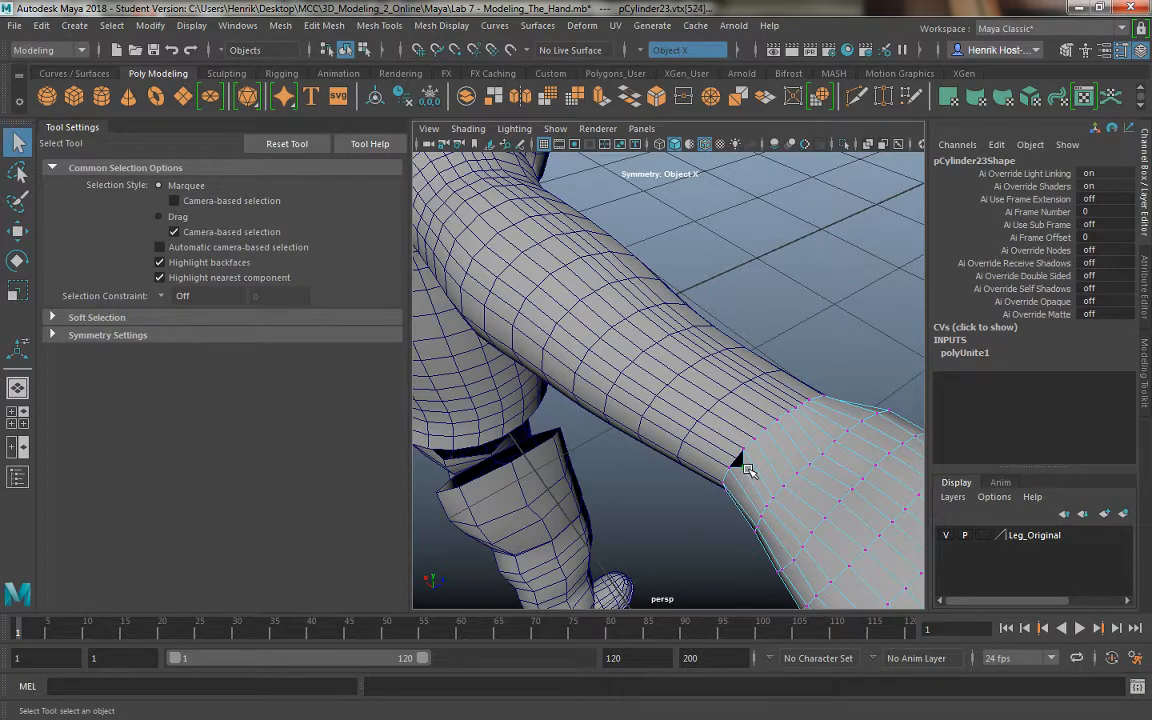
{"action": "key", "text": "w"}
{"action": "left_click", "coordinate": [740, 462]}
{"action": "left_click_drag", "start_coordinate": [776, 487], "coordinate": [550, 427], "text": "alt"}
Select the five adjacent lengthwise face strips beside the wrist gaps on the forearm's underside and add divisions, 2 in U and 1 in V
{"action": "left_click", "coordinate": [608, 452]}
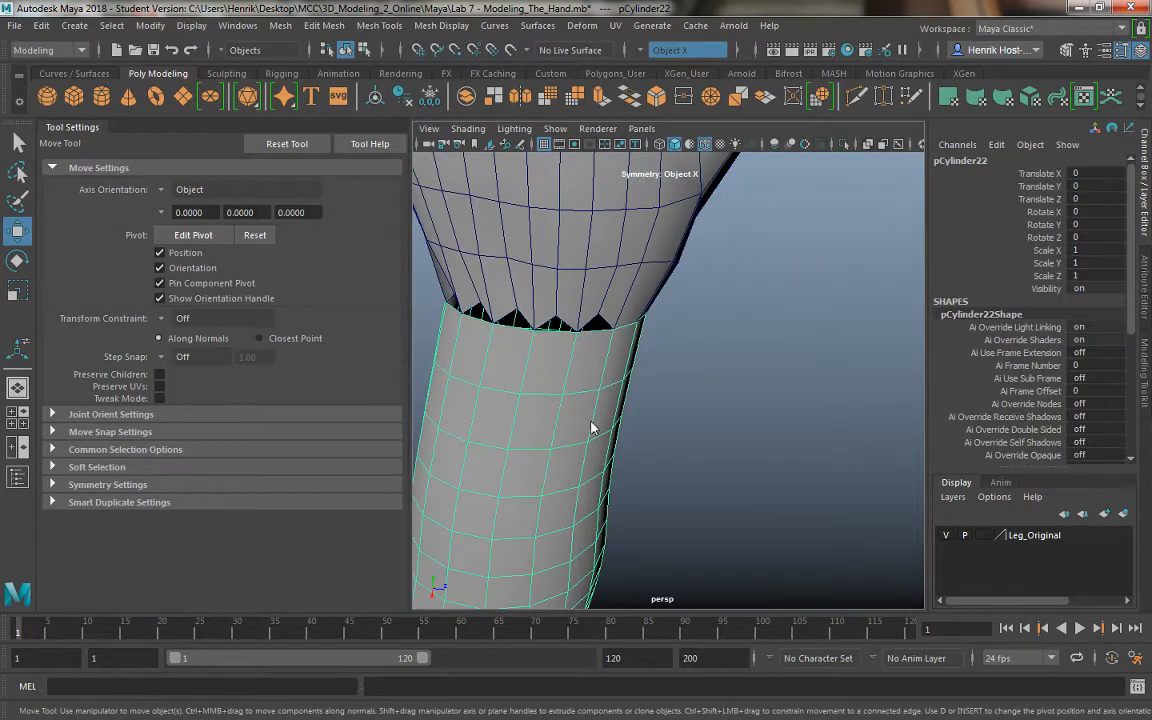
{"action": "right_click_drag", "start_coordinate": [591, 426], "coordinate": [591, 289]}
{"action": "left_click", "coordinate": [589, 374], "text": "shift"}
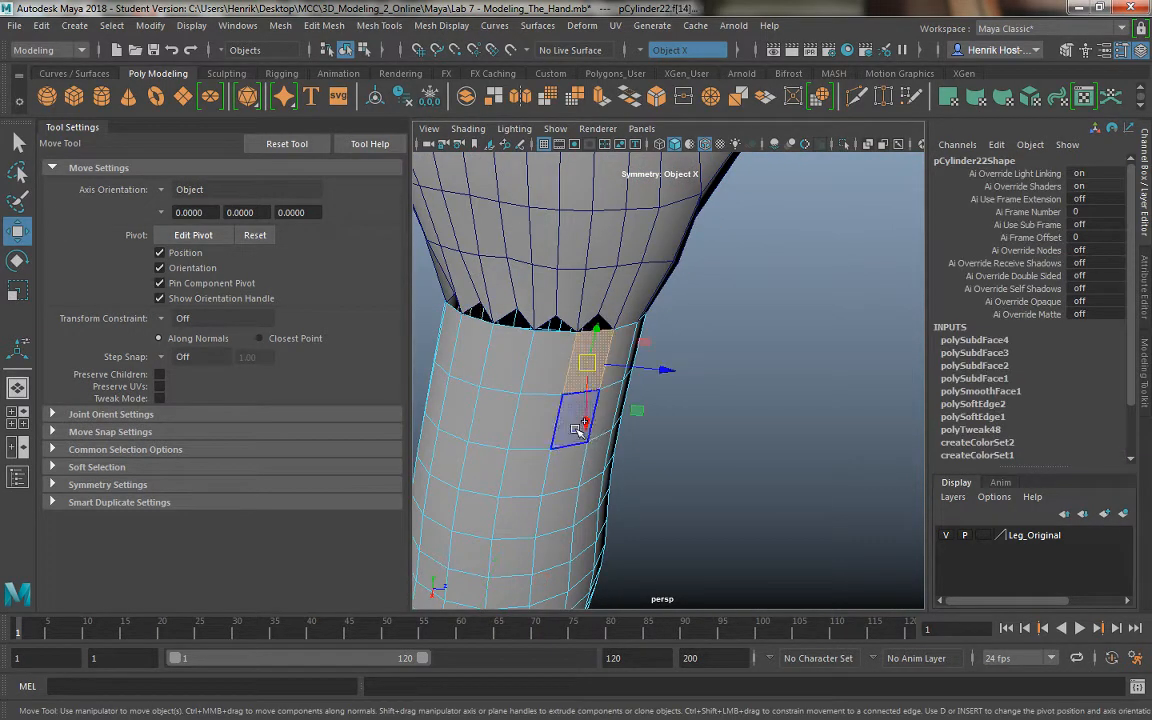
{"action": "double_click", "coordinate": [575, 427], "text": "shift"}
{"action": "left_click", "coordinate": [550, 367], "text": "shift"}
{"action": "double_click", "coordinate": [536, 437], "text": "shift"}
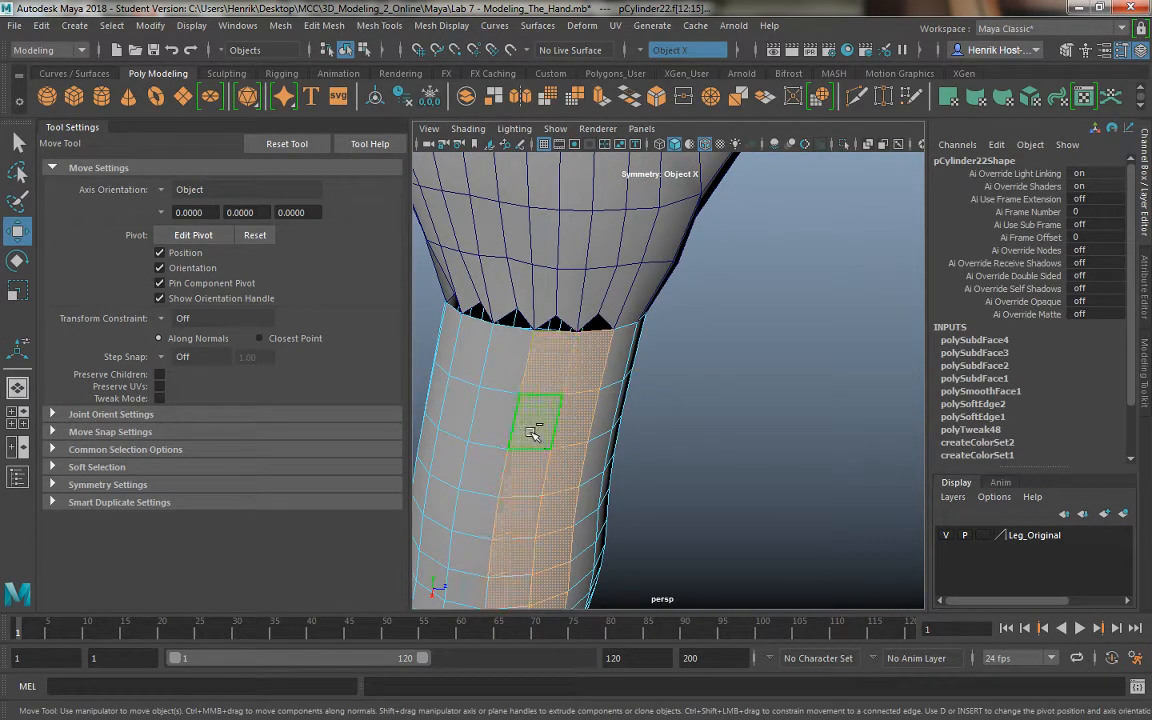
{"action": "left_click", "coordinate": [506, 359], "text": "shift"}
{"action": "double_click", "coordinate": [497, 425], "text": "shift"}
{"action": "left_click", "coordinate": [470, 358], "text": "shift"}
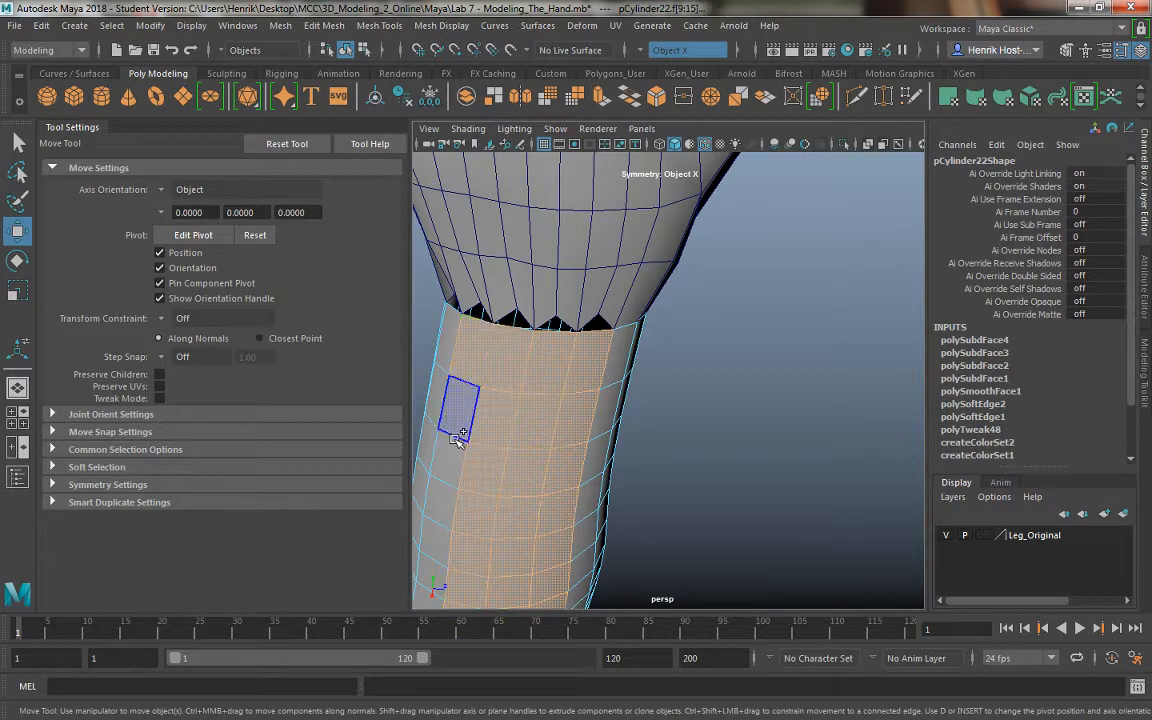
{"action": "double_click", "coordinate": [463, 422], "text": "shift"}
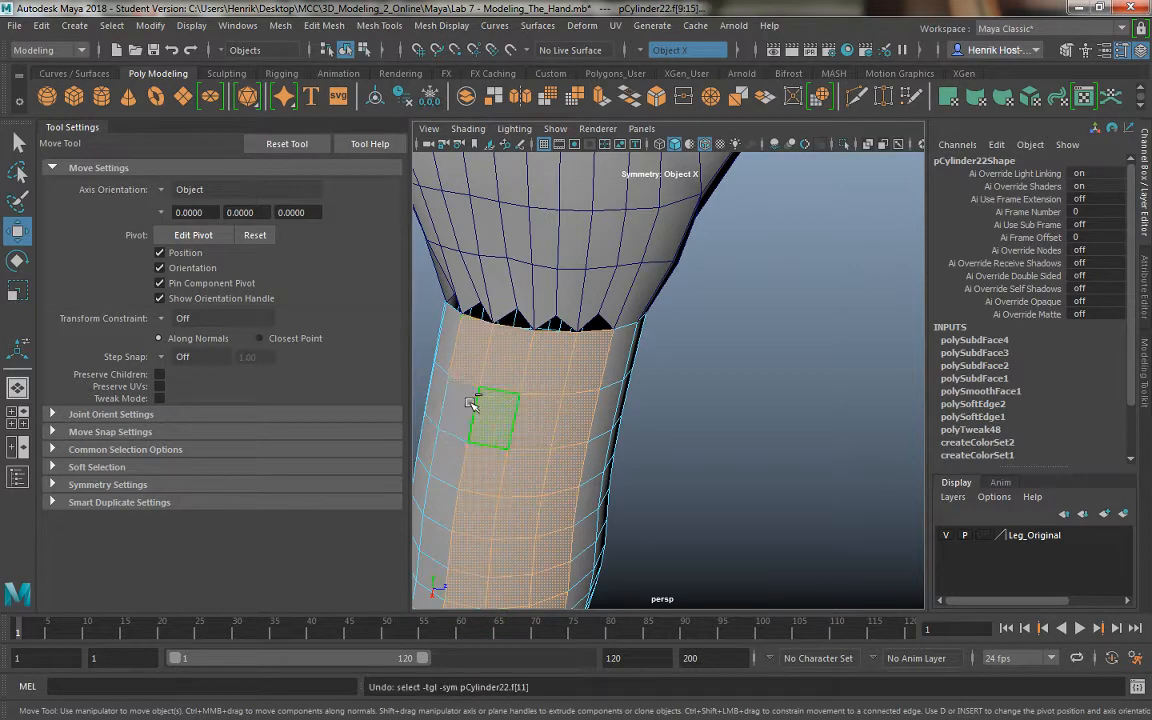
{"action": "left_click_drag", "start_coordinate": [505, 380], "coordinate": [630, 314], "text": "alt"}
{"action": "left_click", "coordinate": [701, 313], "text": "shift"}
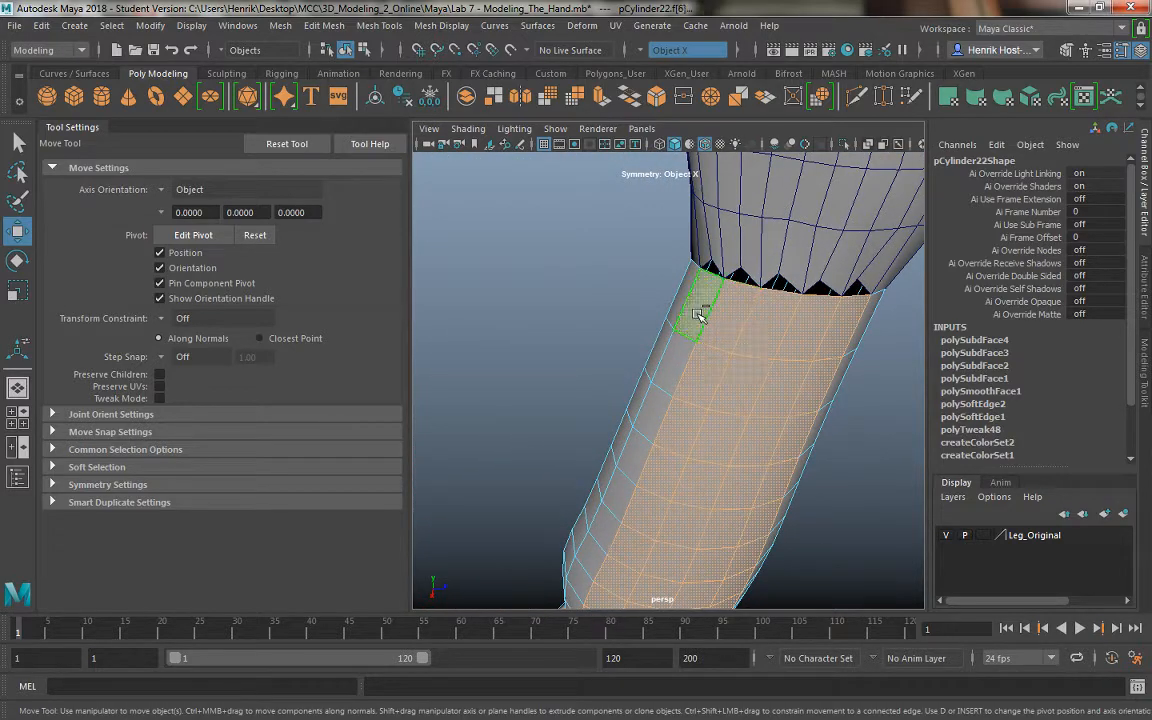
{"action": "double_click", "coordinate": [671, 381], "text": "shift"}
{"action": "left_click_drag", "start_coordinate": [661, 442], "coordinate": [707, 481], "text": "alt"}
{"action": "scroll", "coordinate": [697, 468], "scroll_direction": "down", "scroll_amount": 8}
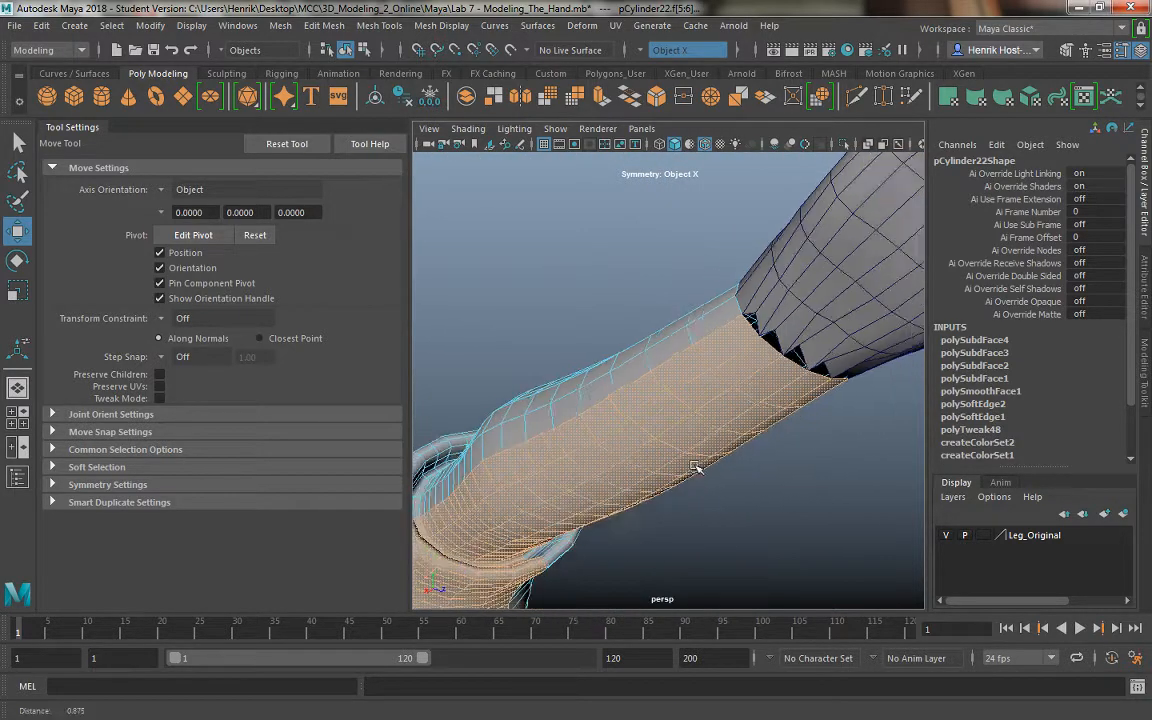
{"action": "middle_click_drag", "start_coordinate": [697, 468], "coordinate": [674, 438], "text": "alt"}
{"action": "left_click_drag", "start_coordinate": [674, 438], "coordinate": [537, 424], "text": "alt"}
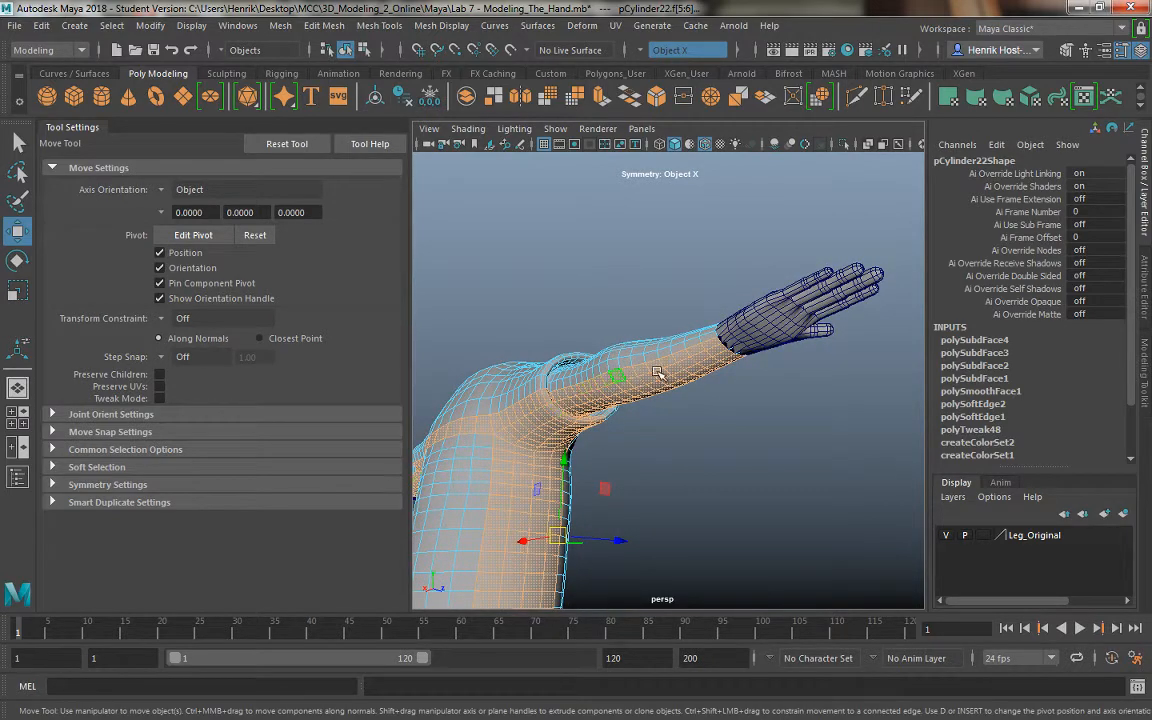
{"action": "left_click_drag", "start_coordinate": [658, 373], "coordinate": [614, 338], "text": "alt"}
{"action": "left_click", "coordinate": [614, 338]}
{"action": "right_click", "coordinate": [630, 337], "text": "shift"}
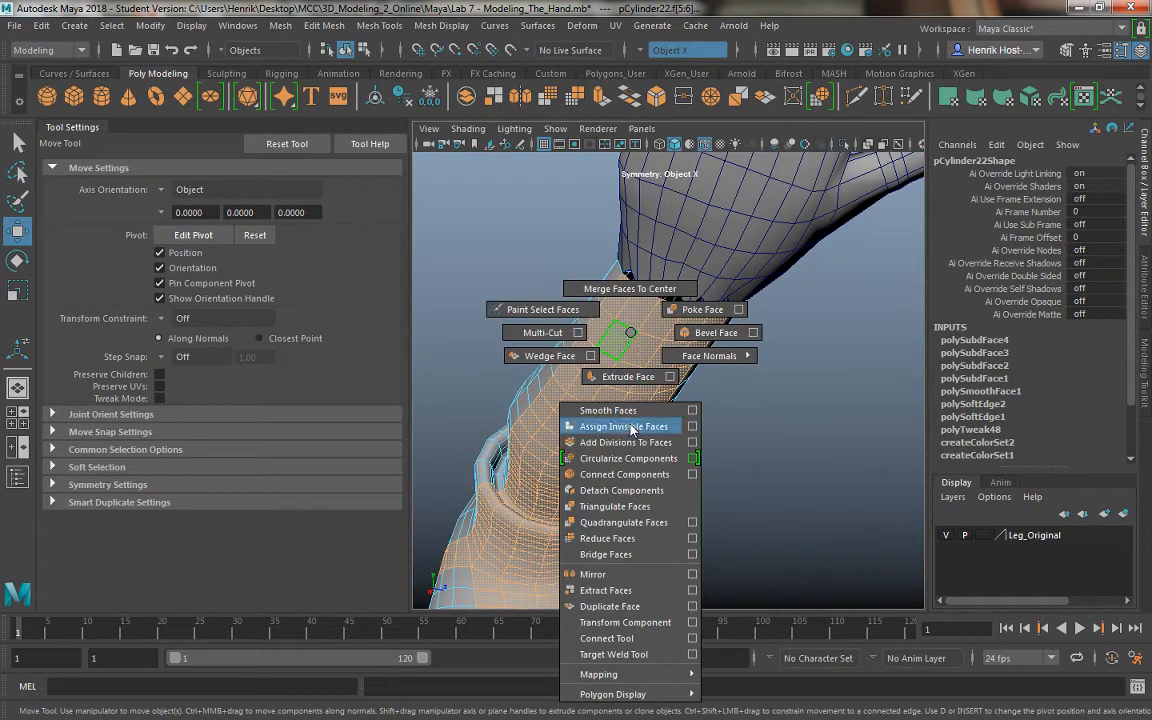
{"action": "right_click_drag", "start_coordinate": [630, 427], "coordinate": [630, 442], "text": "shift"}
Snap the hand's loose wrist vertices on the underside onto the new forearm end vertices to close the gaps
{"action": "left_click_drag", "start_coordinate": [591, 463], "coordinate": [489, 419], "text": "alt"}
{"action": "middle_click_drag", "start_coordinate": [489, 419], "coordinate": [658, 443], "text": "alt"}
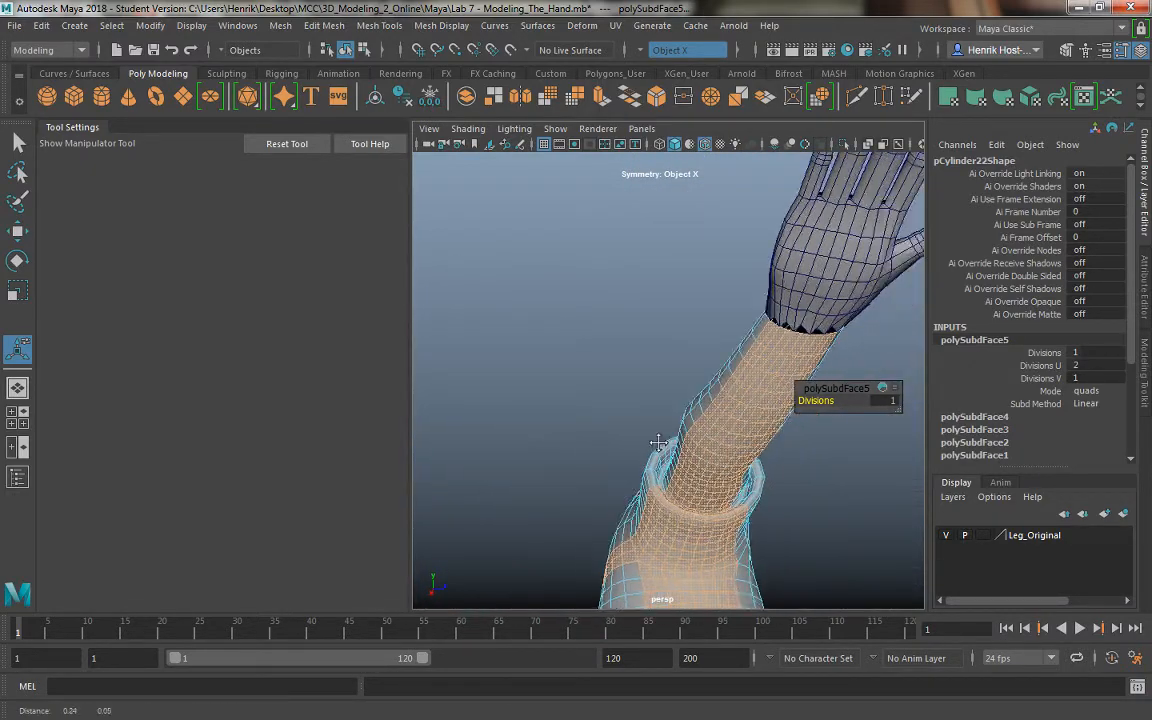
{"action": "left_click_drag", "start_coordinate": [658, 443], "coordinate": [622, 411], "text": "alt"}
{"action": "scroll", "coordinate": [715, 419], "scroll_direction": "up", "scroll_amount": 5}
{"action": "right_click_drag", "start_coordinate": [711, 242], "coordinate": [790, 220]}
{"action": "left_click_drag", "start_coordinate": [707, 250], "coordinate": [740, 391], "text": "alt"}
{"action": "right_click_drag", "start_coordinate": [791, 242], "coordinate": [722, 243]}
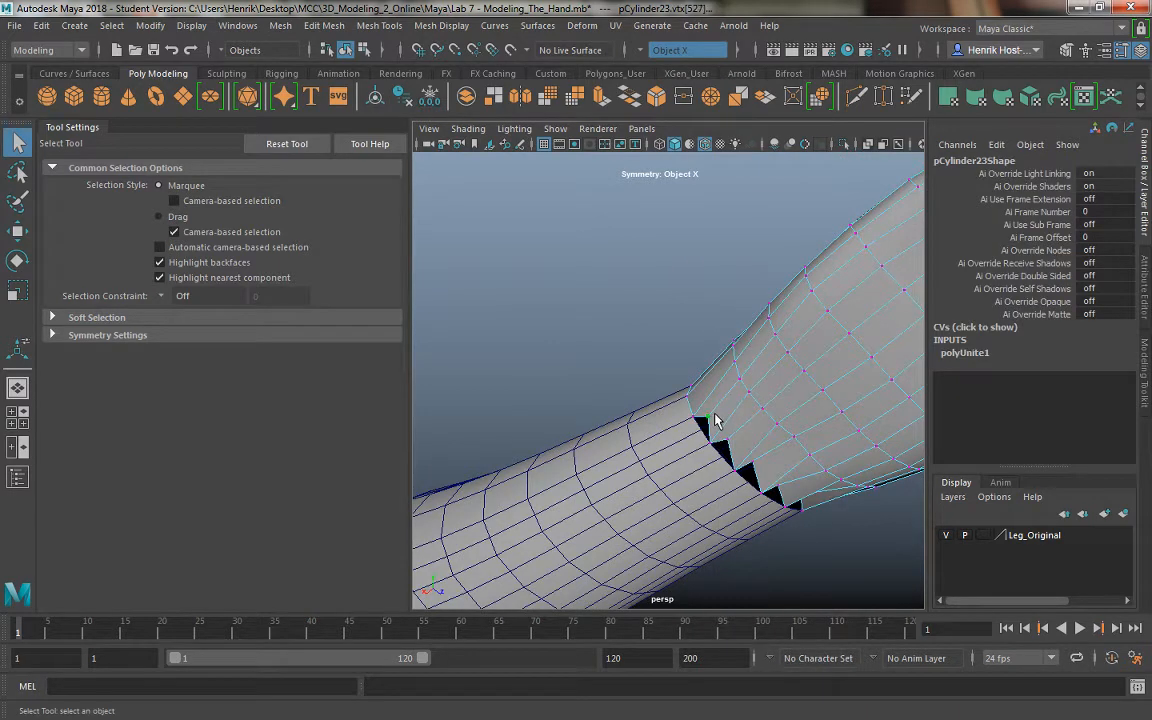
{"action": "key", "text": "w"}
{"action": "mouse_move", "coordinate": [707, 417]}
{"action": "left_mouse_down"}
{"action": "mouse_move", "coordinate": [735, 437]}
{"action": "mouse_move", "coordinate": [730, 458]}
{"action": "mouse_move", "coordinate": [694, 447]}
{"action": "mouse_move", "coordinate": [689, 465]}
{"action": "mouse_move", "coordinate": [633, 432]}
{"action": "mouse_move", "coordinate": [770, 425]}
{"action": "mouse_move", "coordinate": [594, 465]}
{"action": "mouse_move", "coordinate": [571, 504]}
{"action": "mouse_move", "coordinate": [716, 420]}
{"action": "left_mouse_up"}
{"action": "left_click", "coordinate": [776, 407]}
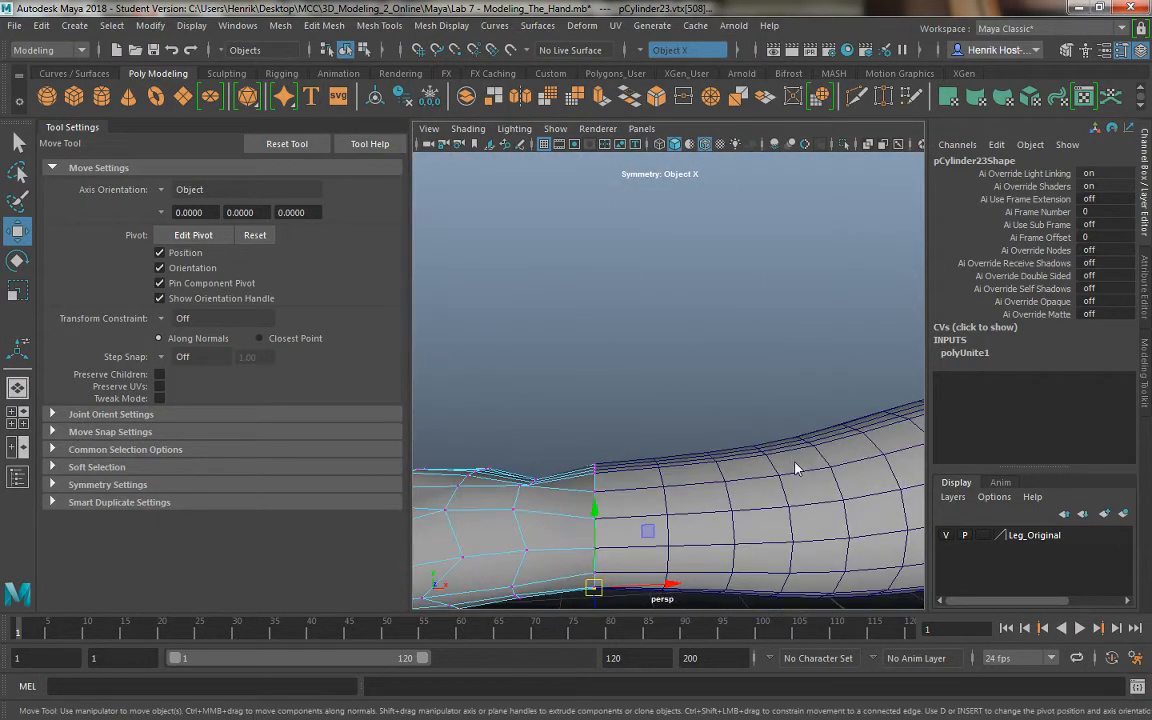
Return to object mode and combine the body mesh with the hands mesh into a single object
{"action": "right_click_drag", "start_coordinate": [794, 242], "coordinate": [873, 221]}
{"action": "scroll", "coordinate": [669, 393], "scroll_direction": "down", "scroll_amount": 5}
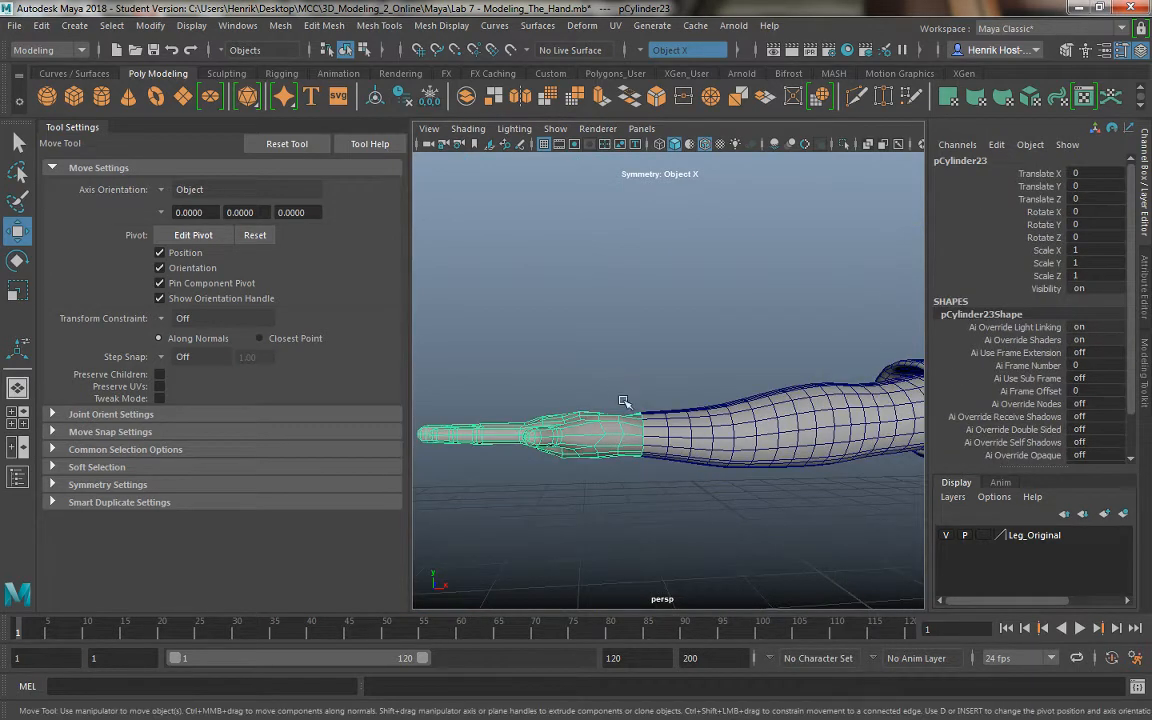
{"action": "left_click_drag", "start_coordinate": [624, 401], "coordinate": [671, 465], "text": "alt"}
{"action": "right_click_drag", "start_coordinate": [671, 465], "coordinate": [578, 451], "text": "alt"}
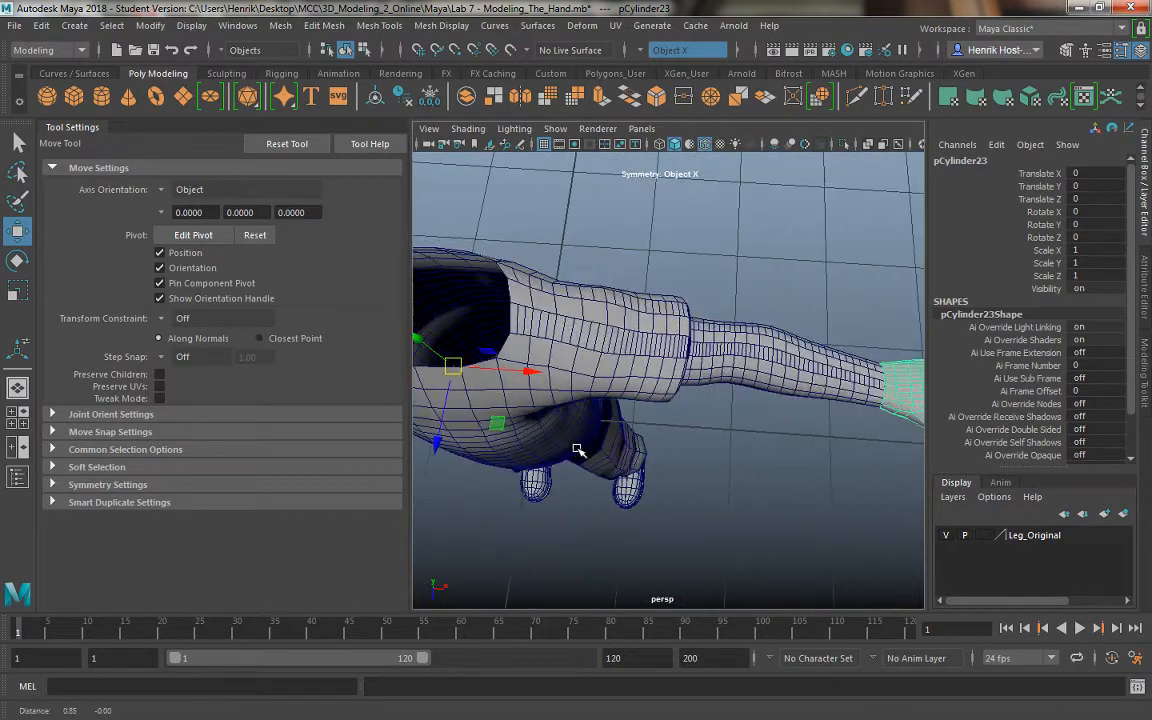
{"action": "left_click_drag", "start_coordinate": [578, 451], "coordinate": [709, 478], "text": "alt"}
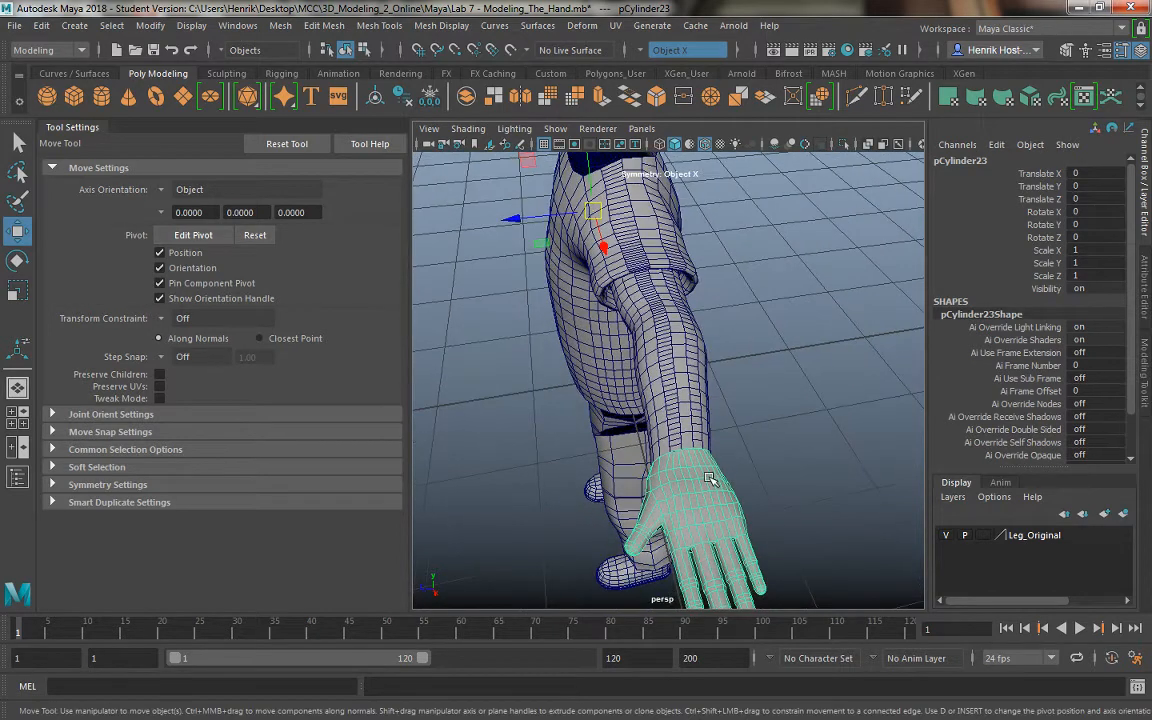
{"action": "left_click", "coordinate": [681, 390]}
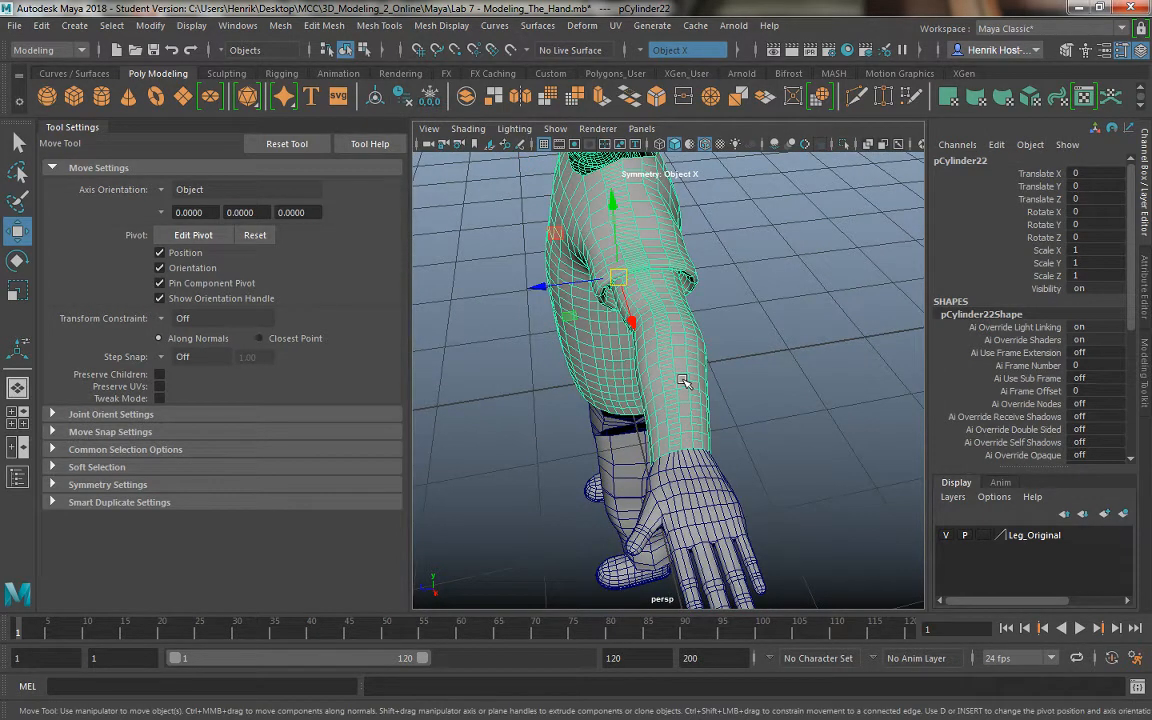
{"action": "left_click_drag", "start_coordinate": [683, 380], "coordinate": [604, 371], "text": "alt"}
{"action": "left_click", "coordinate": [553, 391]}
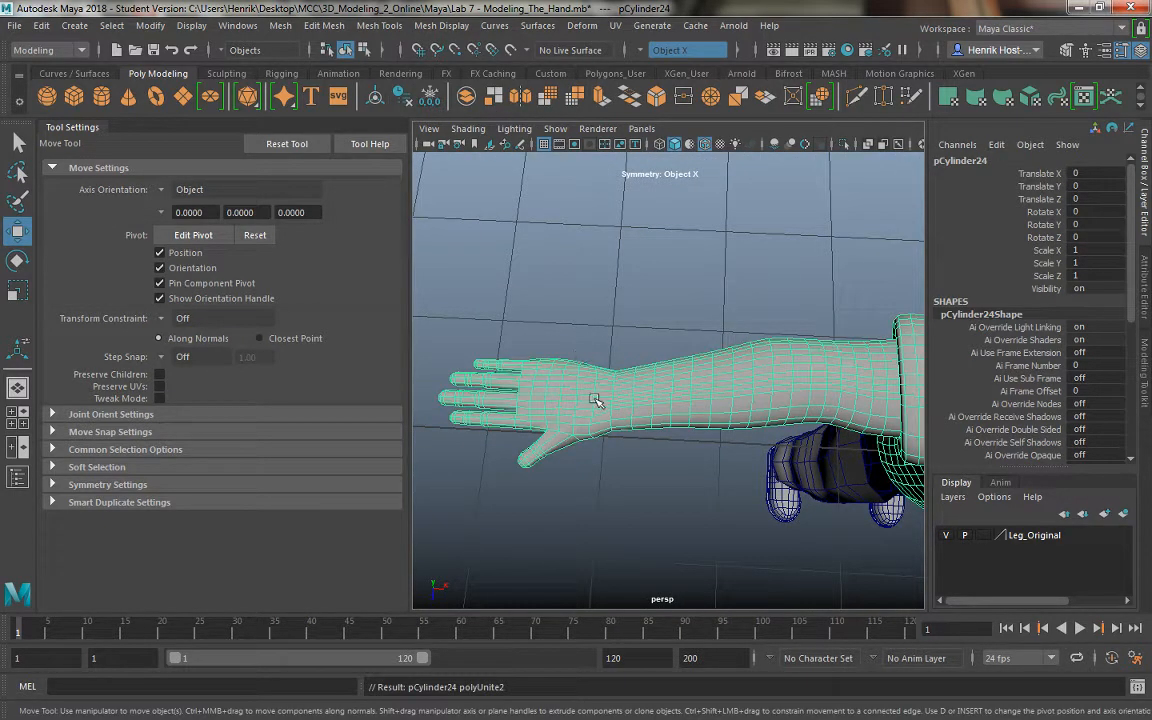
Select the overlapping vertices around the wrist seam and merge them with a 0.01 distance threshold
{"action": "right_click_drag", "start_coordinate": [594, 400], "coordinate": [480, 234]}
{"action": "mouse_move", "coordinate": [609, 373]}
{"action": "left_mouse_down", "text": "alt"}
{"action": "mouse_move", "coordinate": [612, 386]}
{"action": "mouse_move", "coordinate": [600, 368]}
{"action": "left_mouse_up", "text": "alt"}
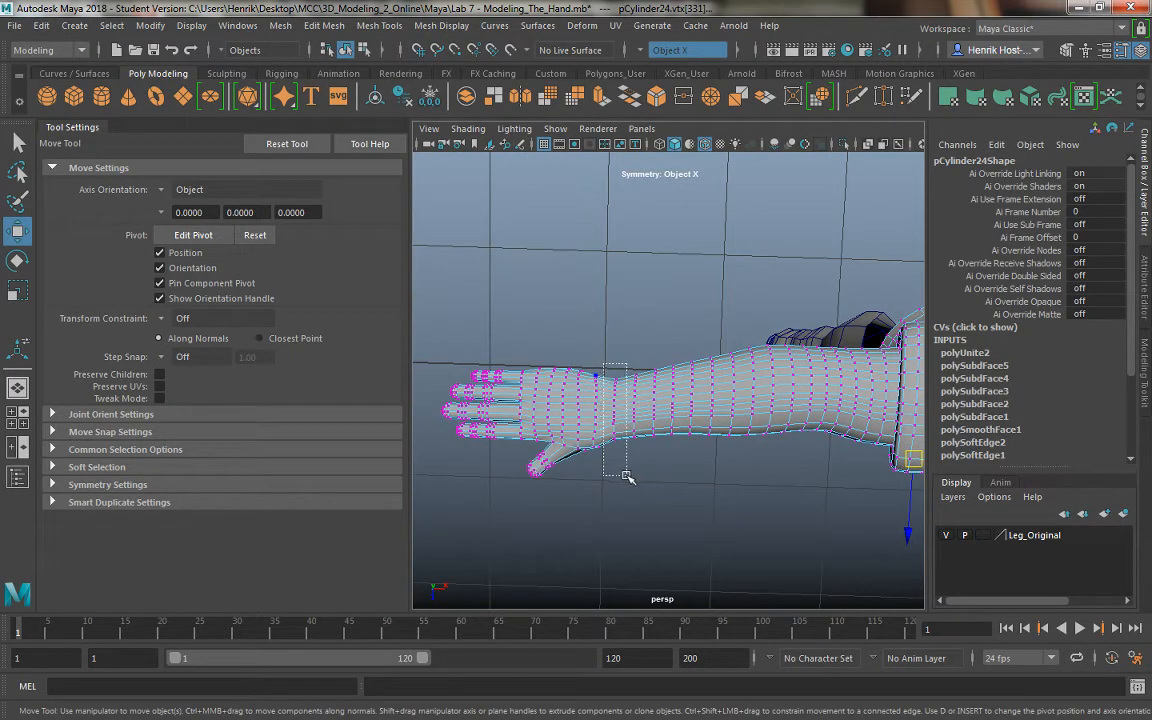
{"action": "left_click_drag", "start_coordinate": [626, 476], "coordinate": [626, 476]}
{"action": "right_click", "coordinate": [620, 397], "text": "shift"}
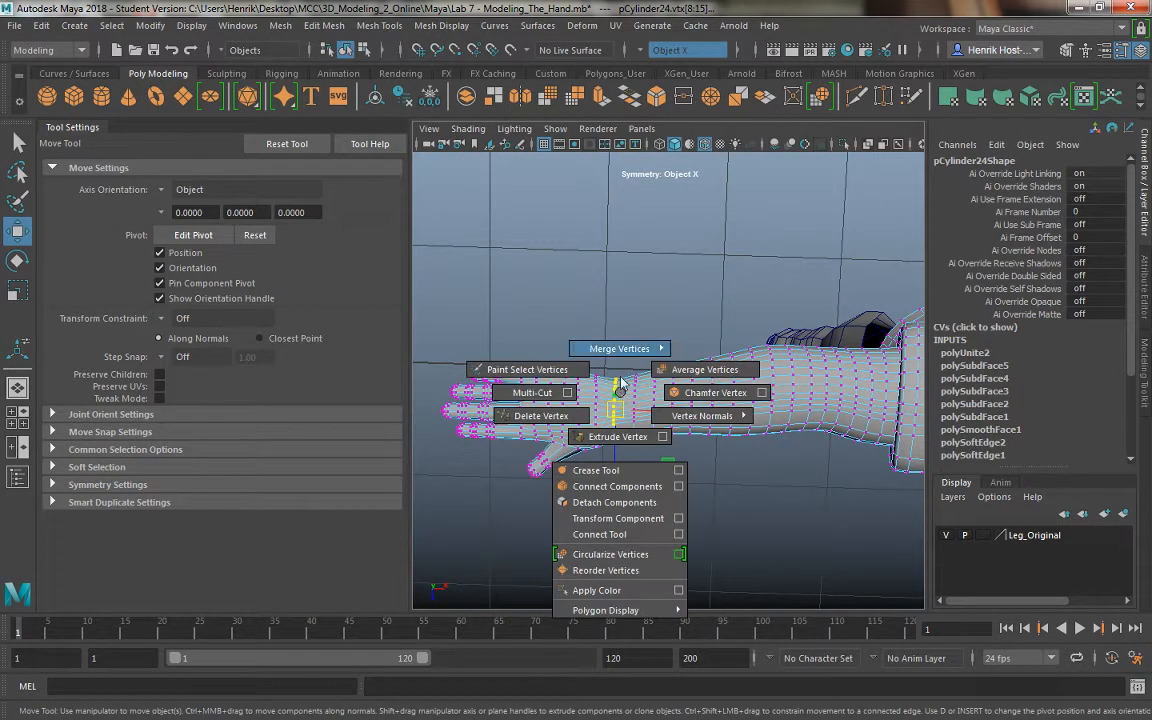
{"action": "right_click_drag", "start_coordinate": [620, 383], "coordinate": [708, 299], "text": "shift"}
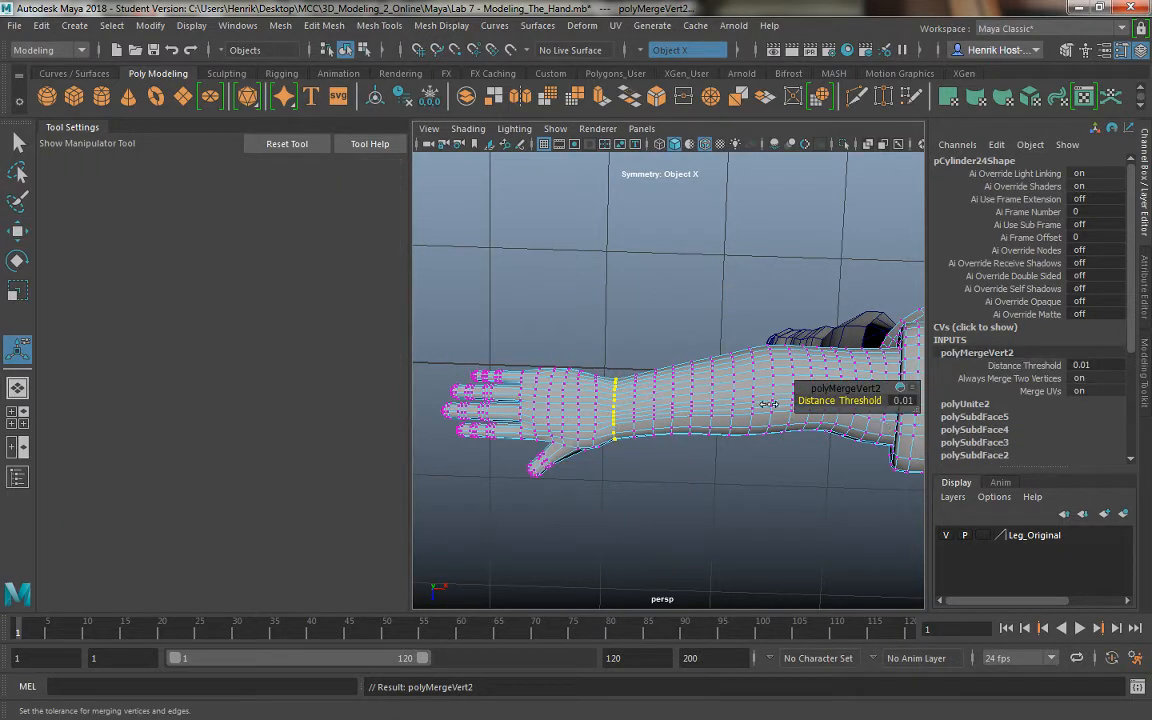
Try pulling a merged wrist vertex away from the seam to test the weld, and undo the move
{"action": "left_click_drag", "start_coordinate": [769, 403], "coordinate": [630, 346], "text": "alt"}
{"action": "scroll", "coordinate": [630, 346], "scroll_direction": "up", "scroll_amount": 3}
{"action": "right_click_drag", "start_coordinate": [554, 338], "coordinate": [516, 236]}
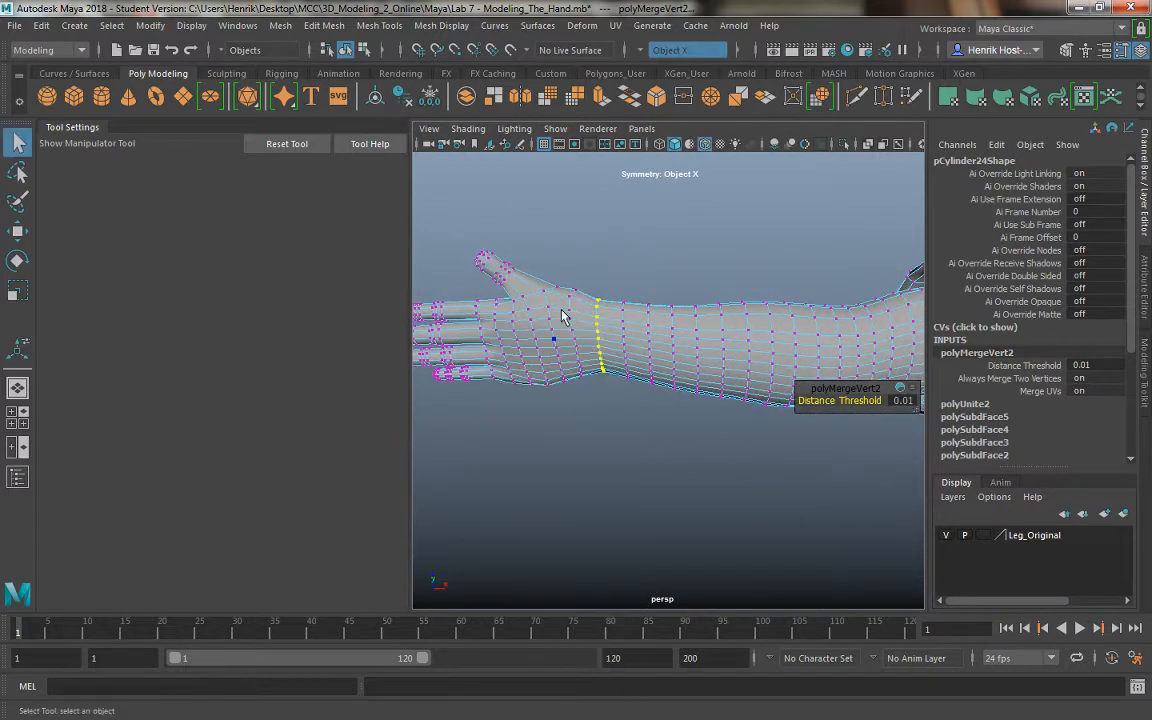
{"action": "left_click", "coordinate": [598, 339]}
{"action": "key", "text": "w"}
{"action": "left_click_drag", "start_coordinate": [590, 260], "coordinate": [586, 236]}
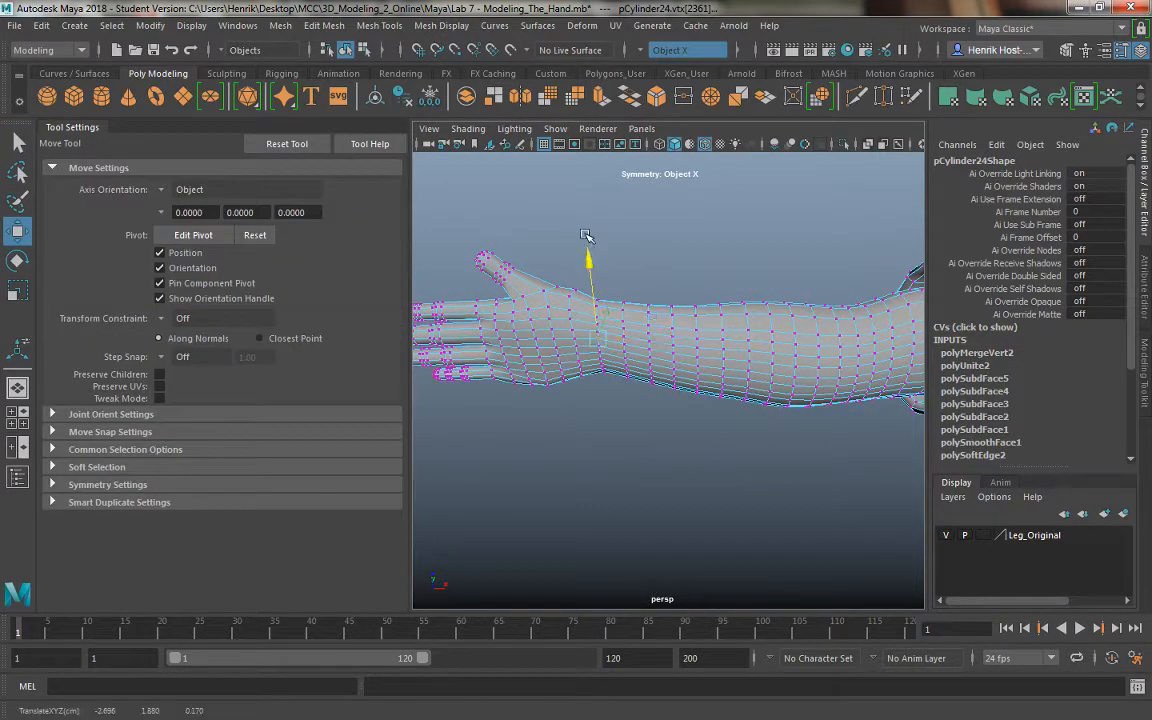
{"action": "key", "text": "ctrl+z"}
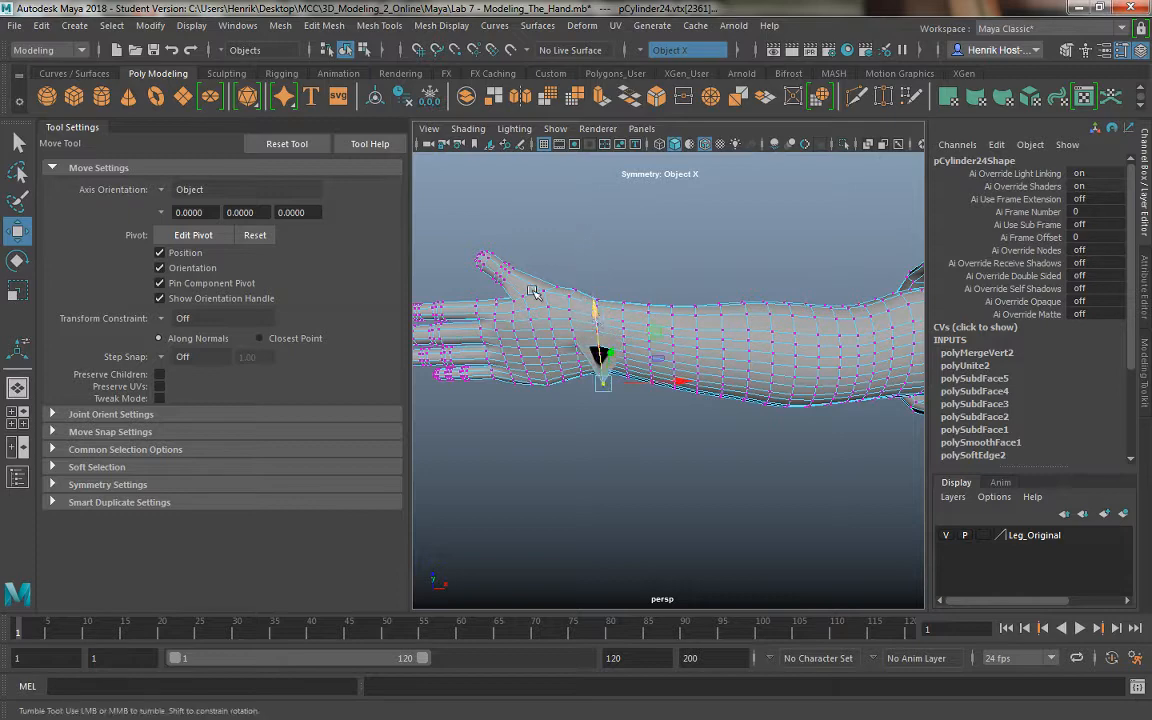
Leave vertex mode, check the arm's interior, and activate the Sculpt Tool on the combined mesh
{"action": "left_click_drag", "start_coordinate": [591, 316], "coordinate": [588, 366], "text": "alt"}
{"action": "right_click_drag", "start_coordinate": [588, 366], "coordinate": [666, 224]}
{"action": "left_click_drag", "start_coordinate": [532, 386], "coordinate": [735, 409], "text": "alt"}
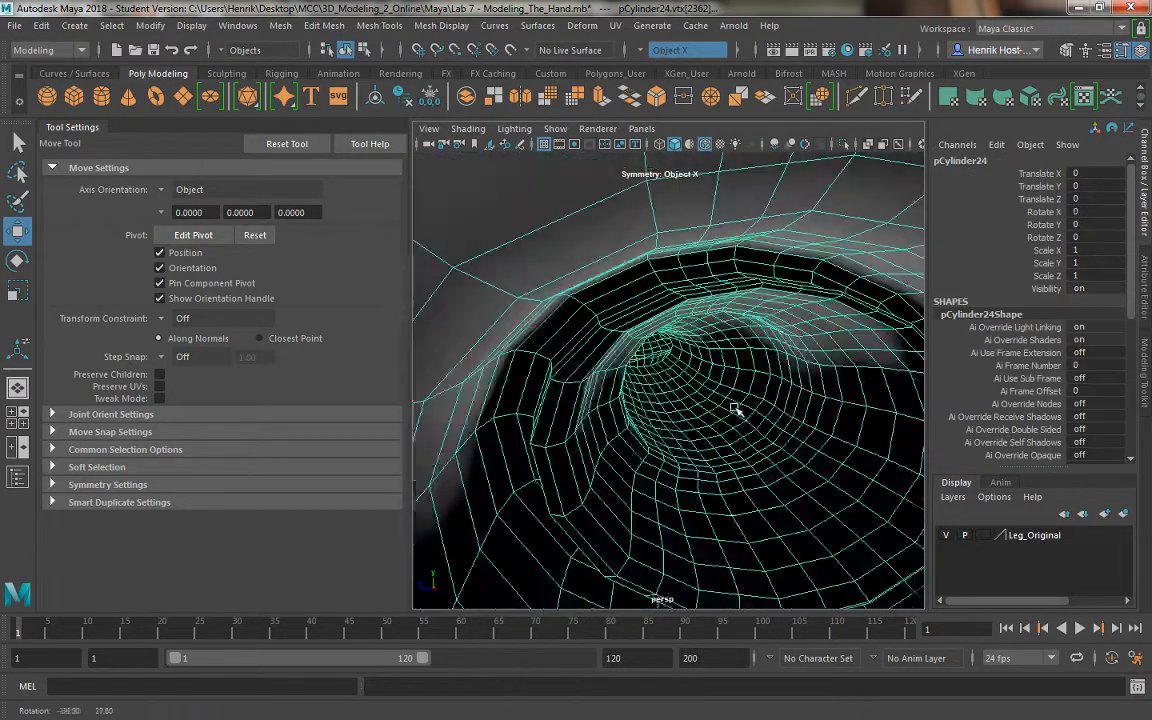
{"action": "right_click_drag", "start_coordinate": [735, 409], "coordinate": [691, 390], "text": "alt"}
{"action": "left_click_drag", "start_coordinate": [691, 390], "coordinate": [647, 457], "text": "alt"}
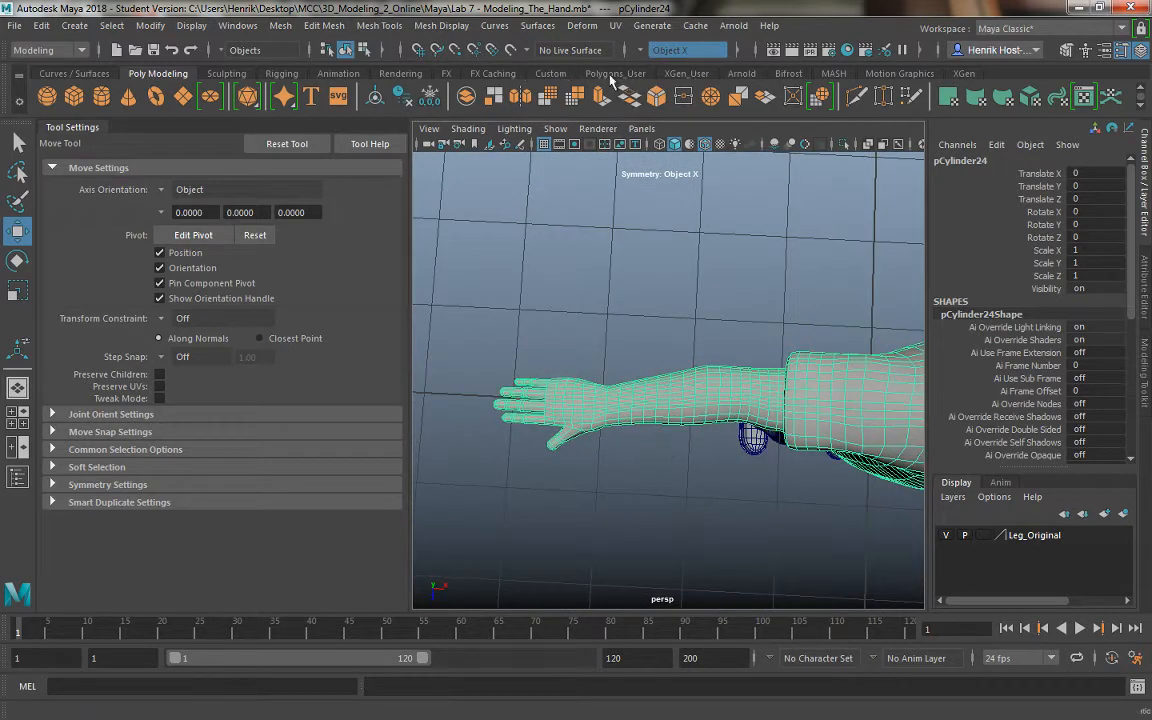
{"action": "left_click", "coordinate": [379, 25]}
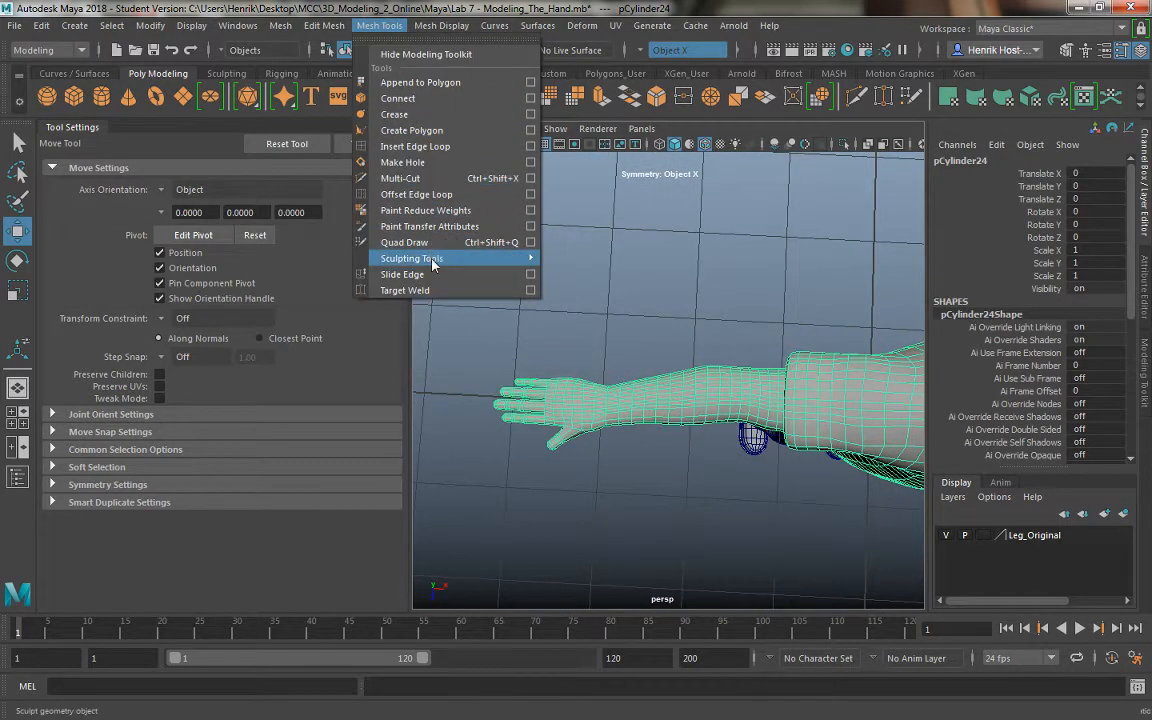
{"action": "mouse_move", "coordinate": [450, 258]}
{"action": "left_click", "coordinate": [633, 281]}
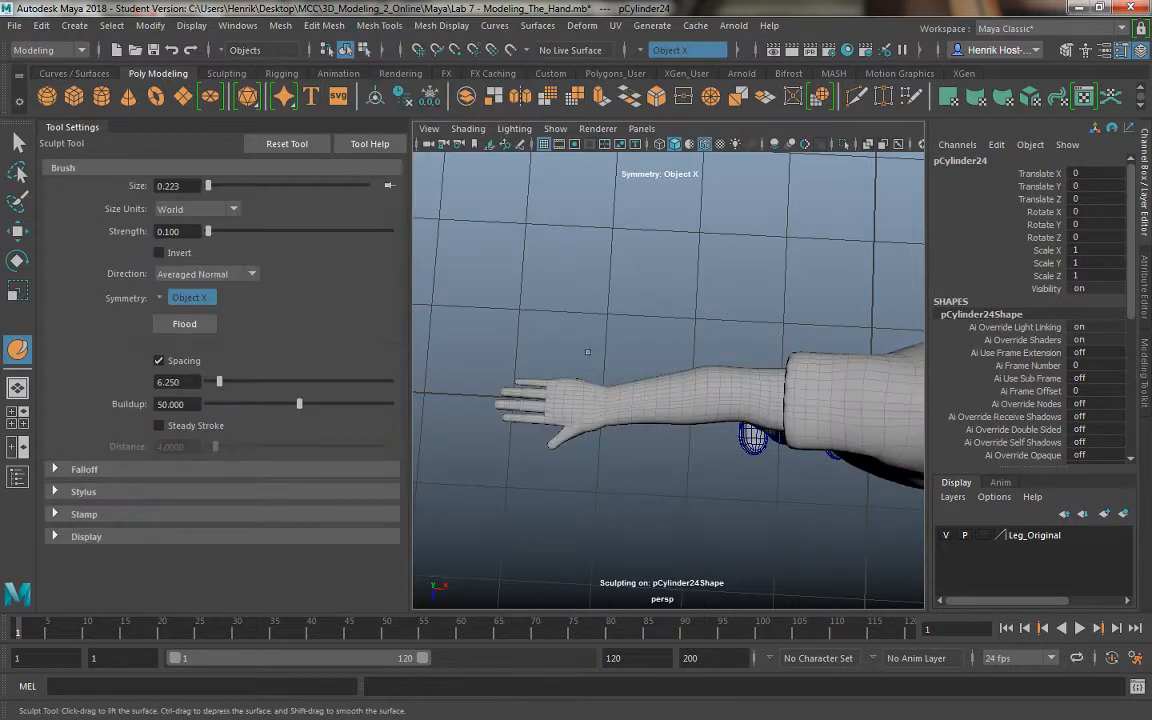
Set the sculpt brush size to about 0.094 and smooth the wrist seam between hand and forearm
{"action": "scroll", "coordinate": [588, 352], "scroll_direction": "up", "scroll_amount": 5}
{"action": "scroll", "coordinate": [612, 438], "scroll_direction": "down", "scroll_amount": 1}
{"action": "key", "text": "b"}
{"action": "mouse_move", "coordinate": [545, 396]}
{"action": "left_mouse_down"}
{"action": "mouse_move", "coordinate": [508, 396]}
{"action": "mouse_move", "coordinate": [536, 397]}
{"action": "left_mouse_up"}
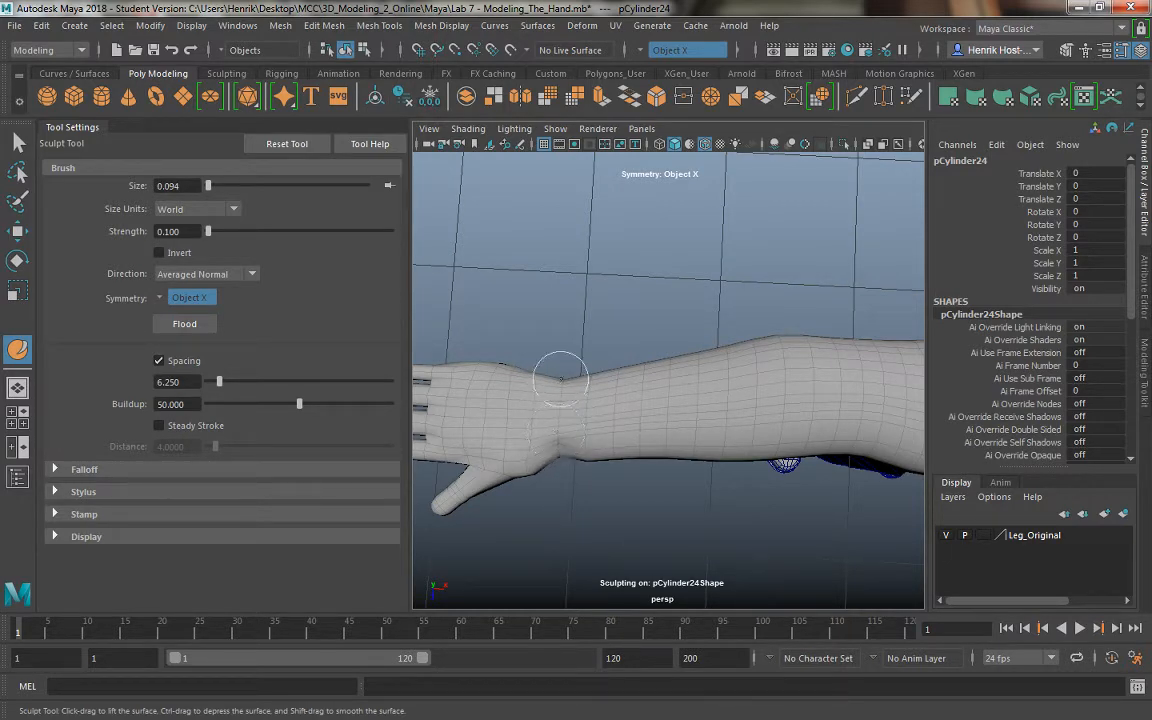
{"action": "left_click_drag", "start_coordinate": [578, 403], "coordinate": [300, 350], "text": "alt"}
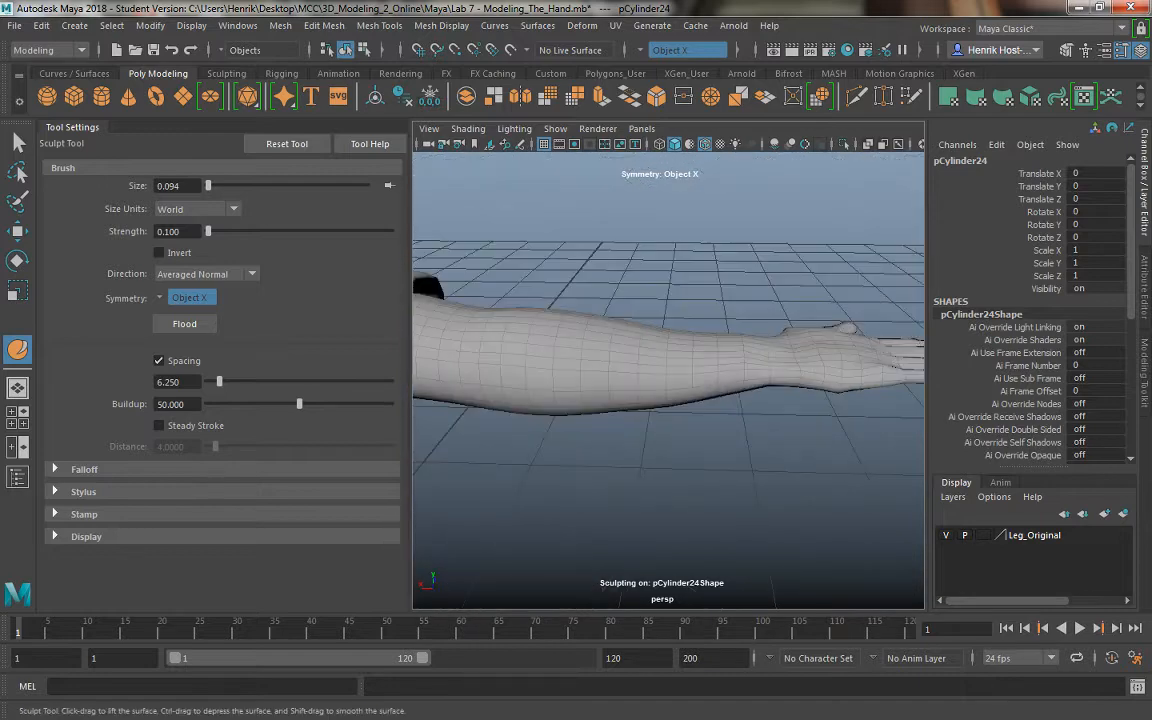
{"action": "mouse_move", "coordinate": [761, 397]}
{"action": "left_mouse_down", "text": "alt"}
{"action": "mouse_move", "coordinate": [746, 411]}
{"action": "mouse_move", "coordinate": [757, 375]}
{"action": "left_mouse_up", "text": "alt"}
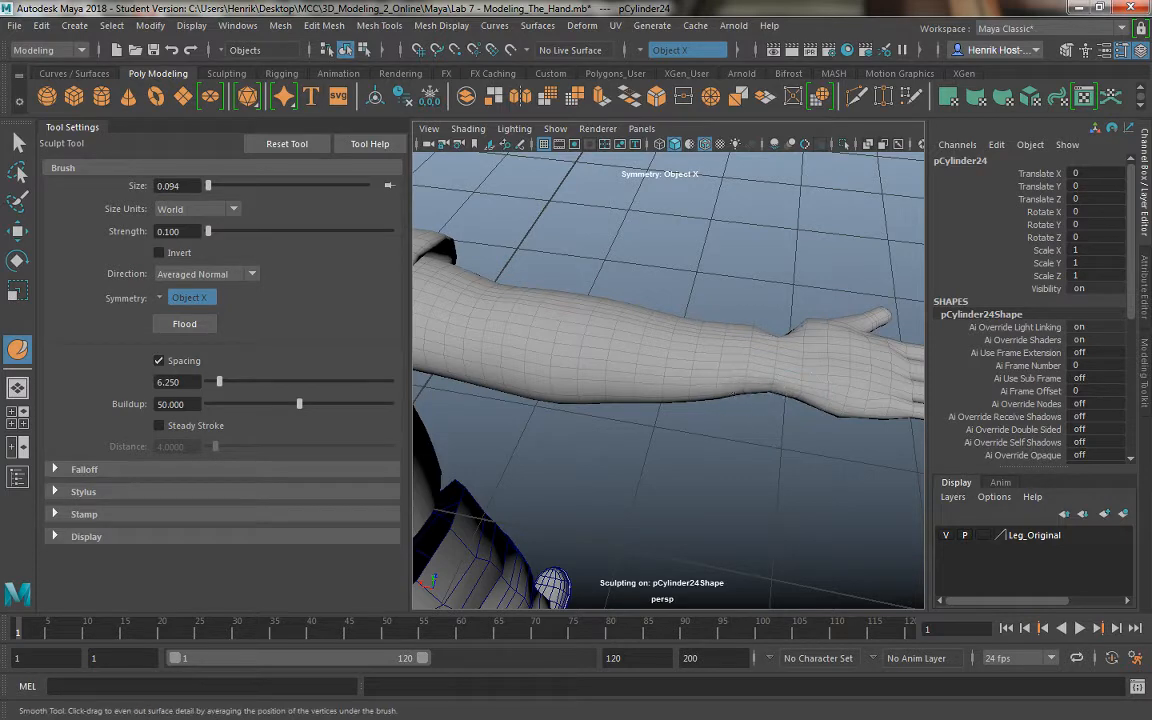
{"action": "mouse_move", "coordinate": [615, 362]}
{"action": "left_mouse_down", "text": "alt"}
{"action": "mouse_move", "coordinate": [478, 372]}
{"action": "mouse_move", "coordinate": [630, 406]}
{"action": "mouse_move", "coordinate": [501, 386]}
{"action": "left_mouse_up", "text": "alt"}
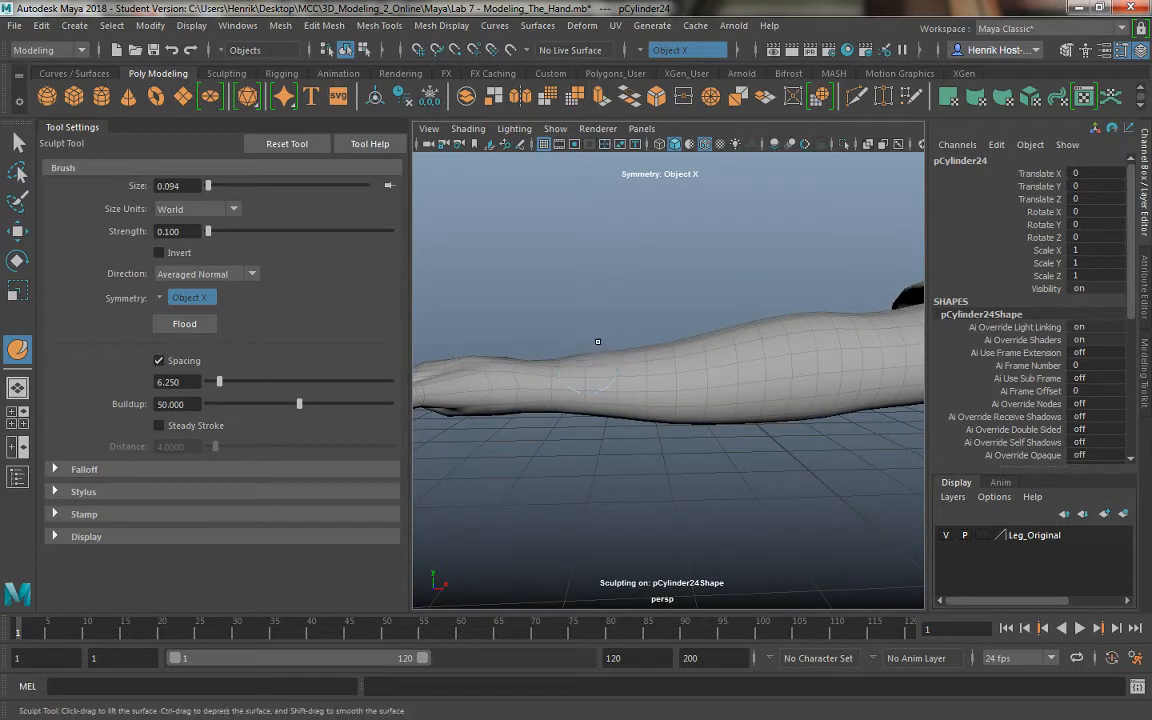
Enlarge the sculpt brush to about 0.178 and smooth the forearm, wrist and palm from several sides
{"action": "mouse_move", "coordinate": [582, 360]}
{"action": "left_mouse_down", "text": "alt"}
{"action": "mouse_move", "coordinate": [609, 342]}
{"action": "mouse_move", "coordinate": [704, 442]}
{"action": "mouse_move", "coordinate": [650, 423]}
{"action": "mouse_move", "coordinate": [671, 418]}
{"action": "left_mouse_up", "text": "alt"}
{"action": "key", "text": "b"}
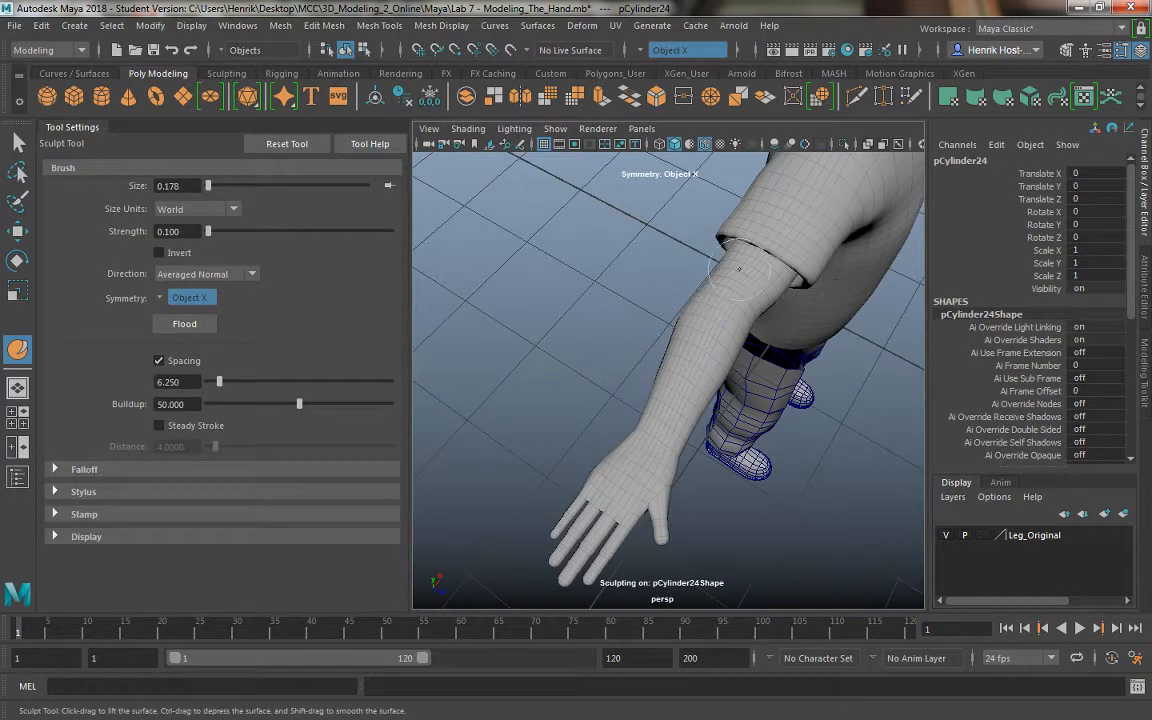
{"action": "left_click_drag", "start_coordinate": [700, 300], "coordinate": [680, 207], "text": "alt"}
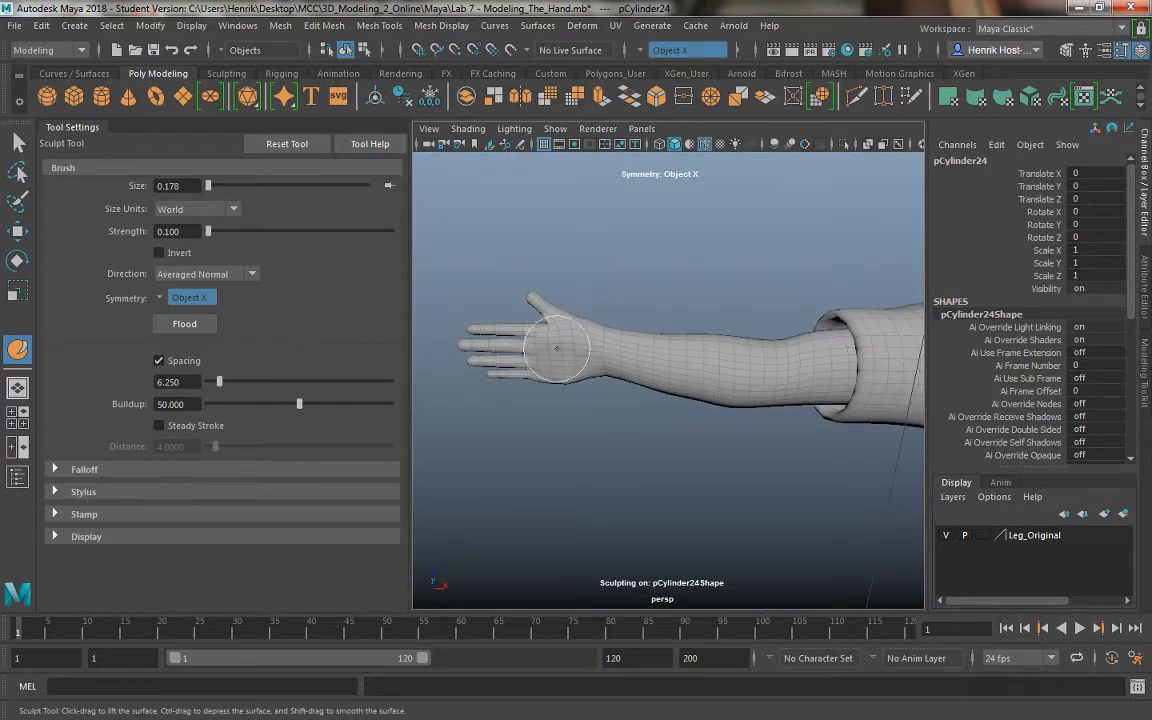
{"action": "left_click_drag", "start_coordinate": [592, 358], "coordinate": [712, 430], "text": "alt"}
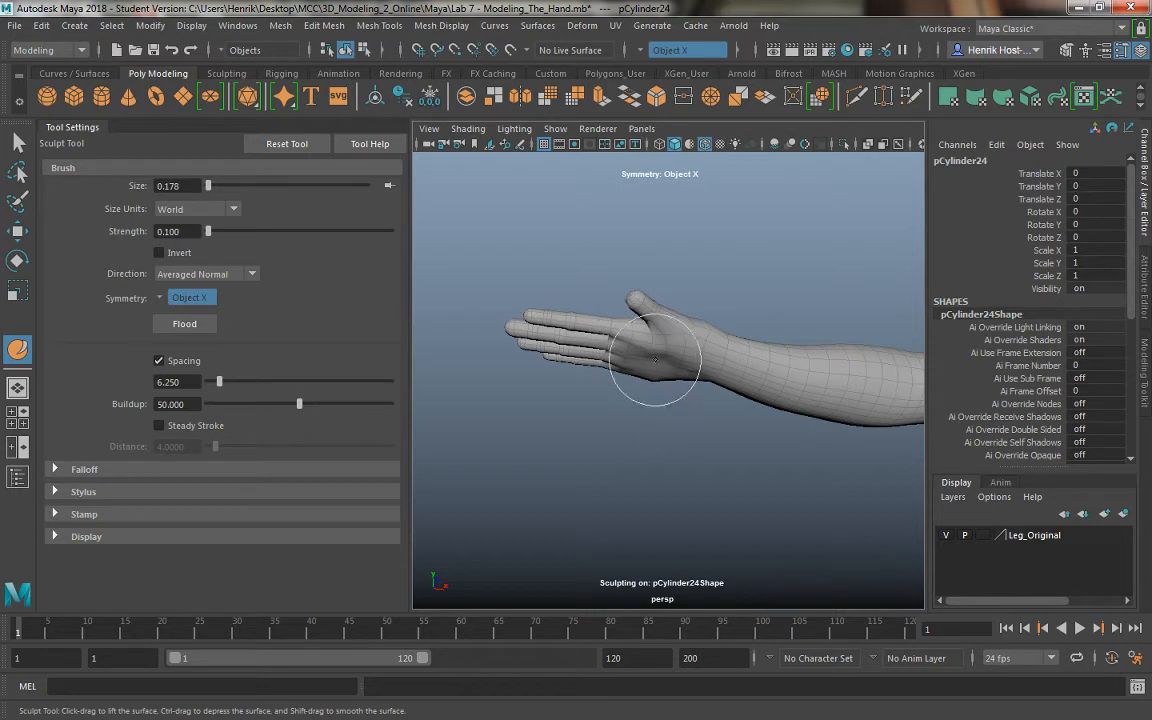
{"action": "left_click_drag", "start_coordinate": [698, 356], "coordinate": [716, 420], "text": "alt"}
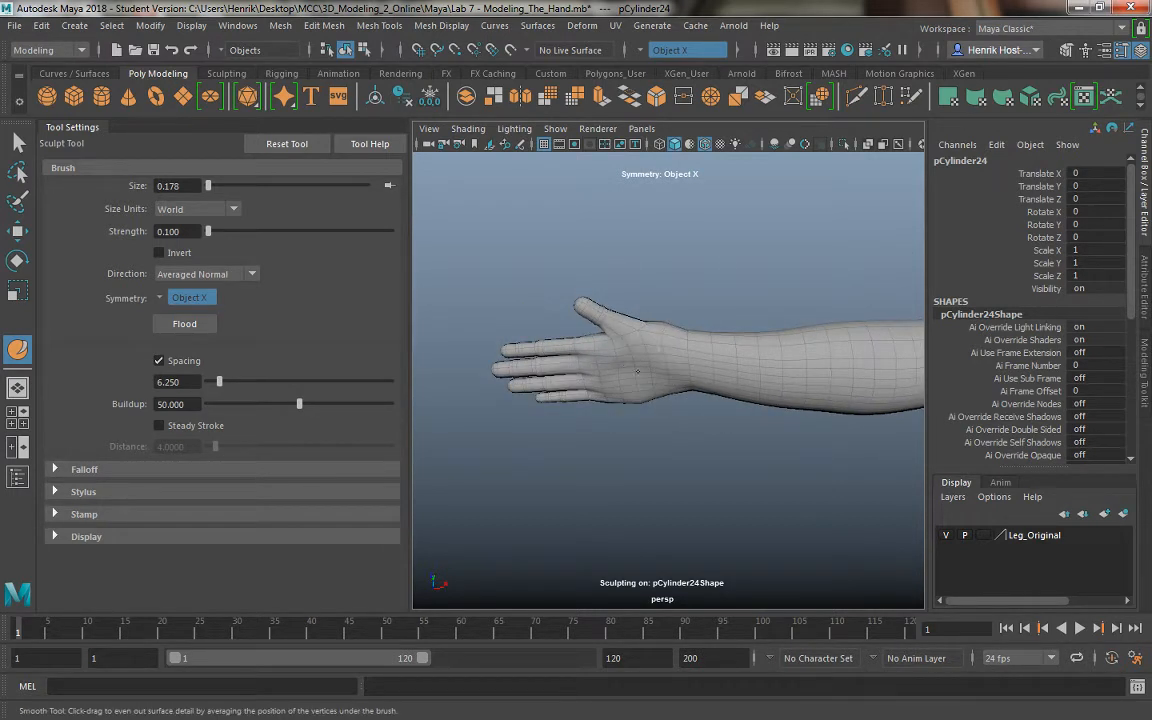
{"action": "left_click_drag", "start_coordinate": [694, 366], "coordinate": [730, 492], "text": "alt"}
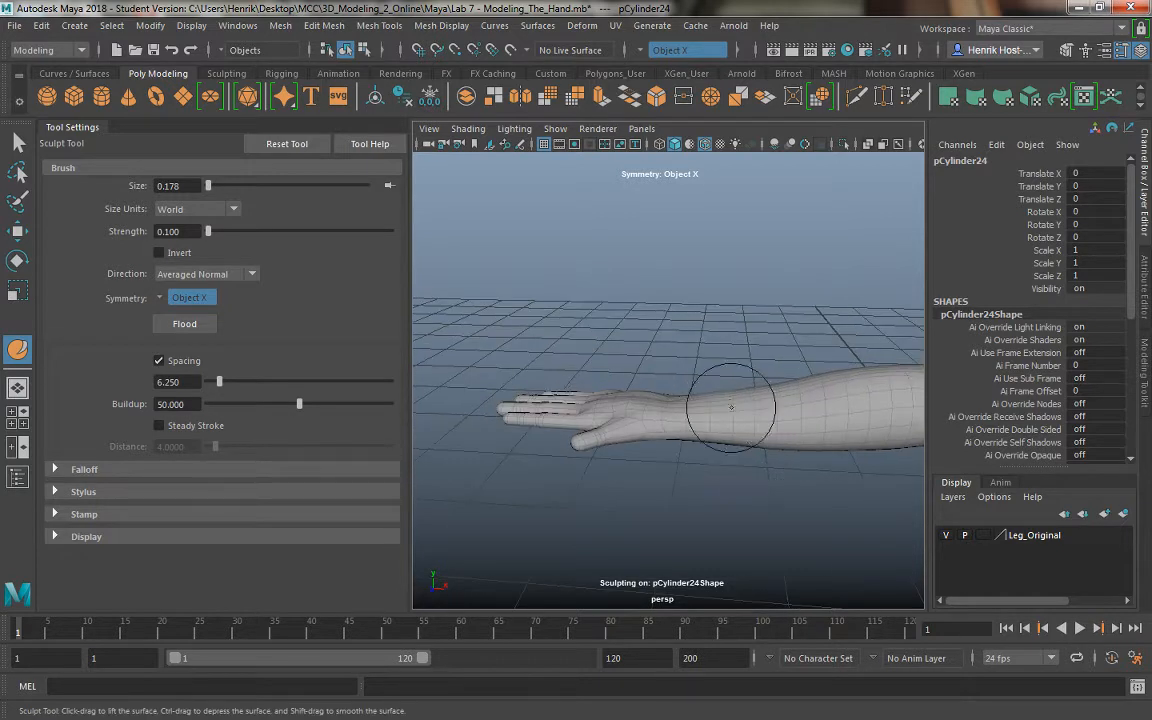
{"action": "left_click_drag", "start_coordinate": [724, 399], "coordinate": [701, 305], "text": "alt"}
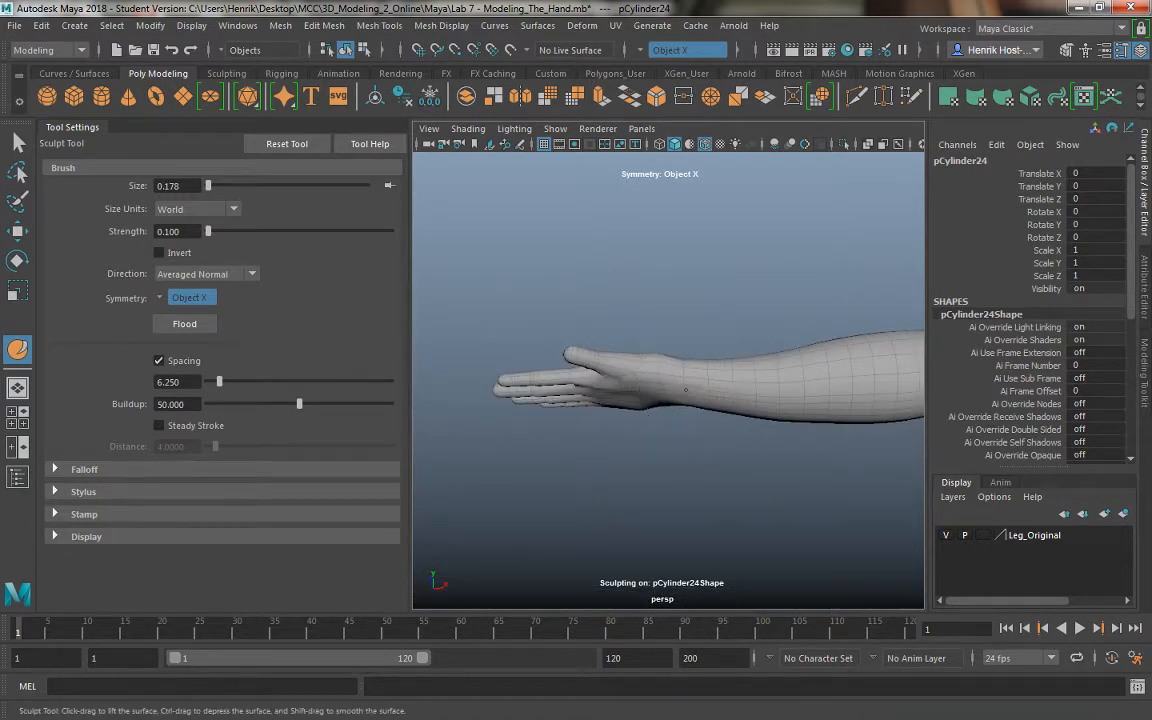
{"action": "mouse_move", "coordinate": [685, 410]}
{"action": "left_mouse_down", "text": "alt"}
{"action": "mouse_move", "coordinate": [707, 453]}
{"action": "mouse_move", "coordinate": [673, 434]}
{"action": "mouse_move", "coordinate": [697, 455]}
{"action": "mouse_move", "coordinate": [707, 429]}
{"action": "left_mouse_up", "text": "alt"}
Leave sculpting, soften the edges of the combined body mesh, and deselect it
{"action": "left_click", "coordinate": [18, 143]}
{"action": "left_click", "coordinate": [702, 452]}
{"action": "left_click", "coordinate": [692, 409]}
{"action": "right_click_drag", "start_coordinate": [692, 311], "coordinate": [801, 297], "text": "shift"}
{"action": "left_click", "coordinate": [728, 290]}
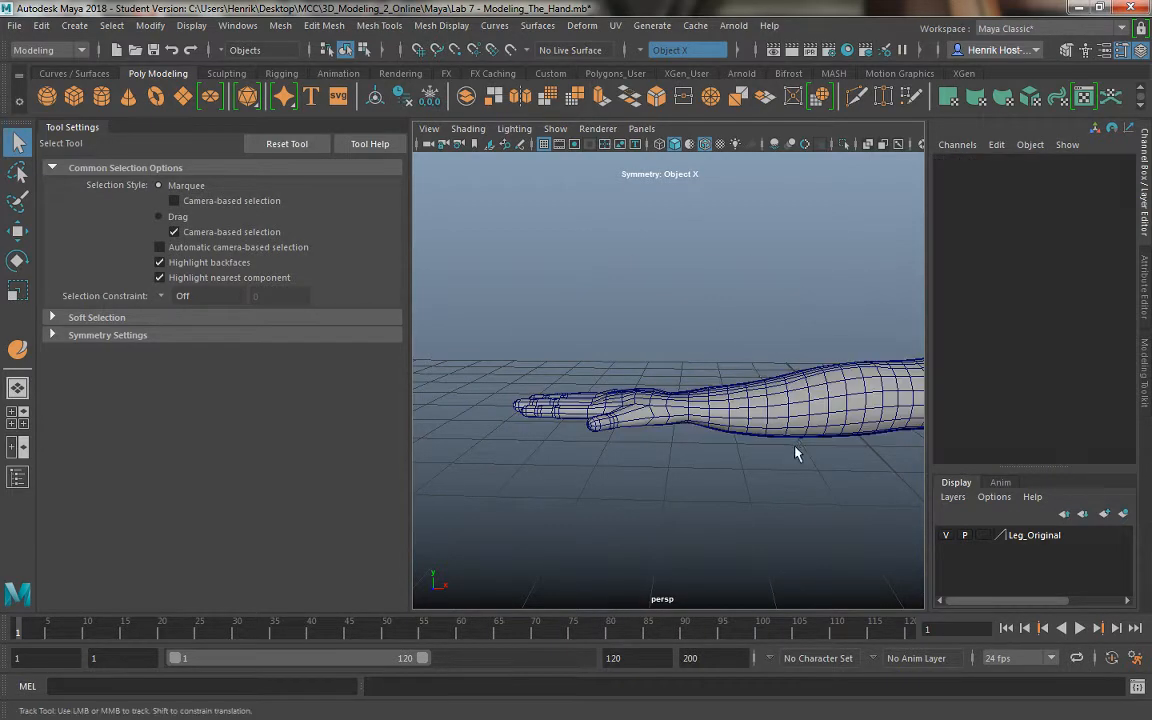
Select the lengthwise face strip over the shoulder and arm and review the Add Divisions to Face options without applying them
{"action": "middle_click_drag", "start_coordinate": [797, 453], "coordinate": [722, 409], "text": "alt"}
{"action": "scroll", "coordinate": [722, 409], "scroll_direction": "down", "scroll_amount": 4}
{"action": "left_click_drag", "start_coordinate": [722, 409], "coordinate": [714, 459], "text": "alt"}
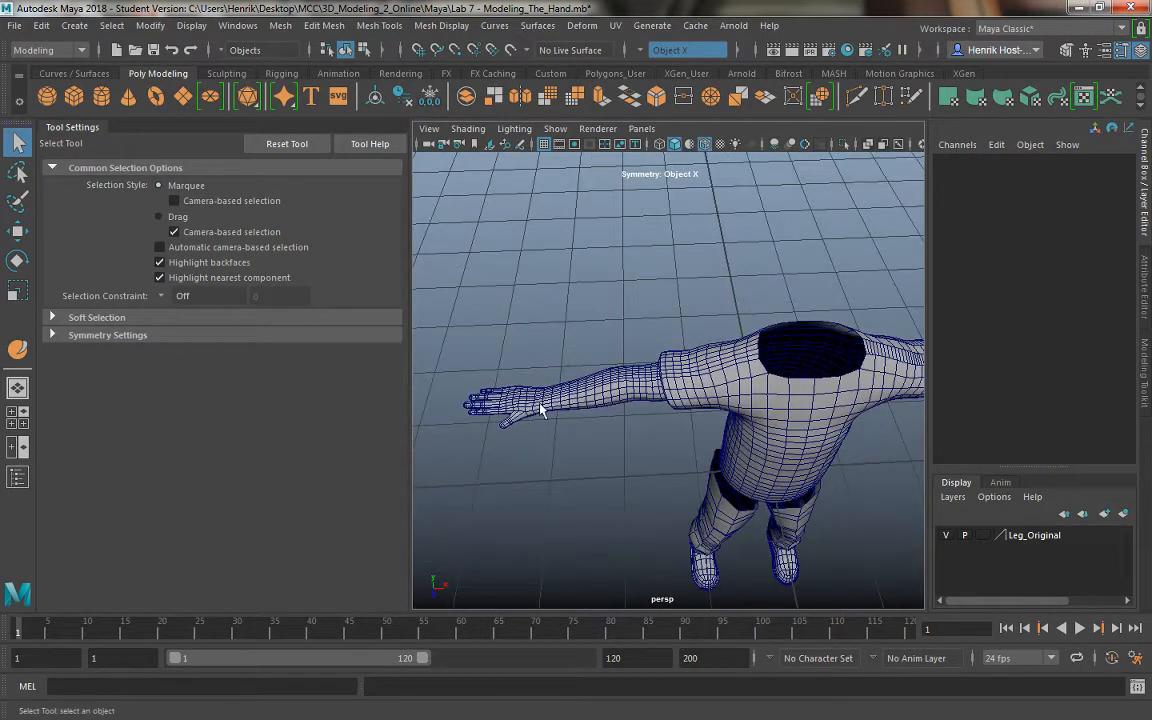
{"action": "left_click_drag", "start_coordinate": [634, 395], "coordinate": [771, 437], "text": "alt"}
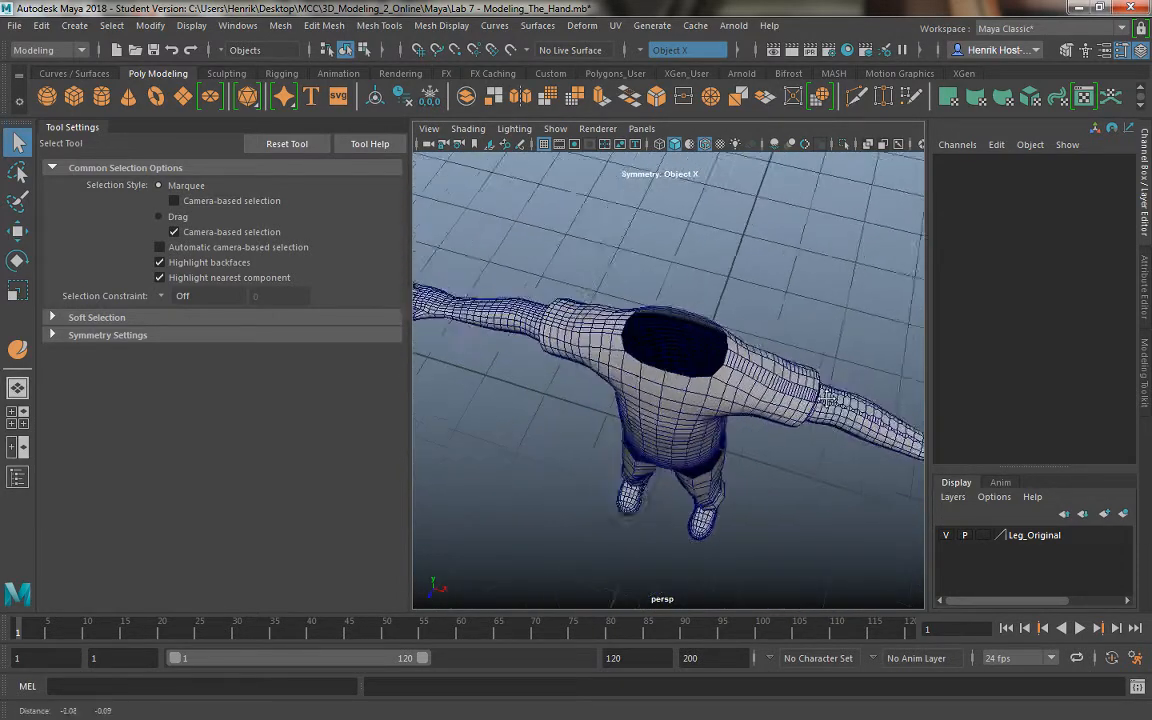
{"action": "left_click", "coordinate": [604, 309]}
{"action": "right_click", "coordinate": [620, 313], "text": "shift"}
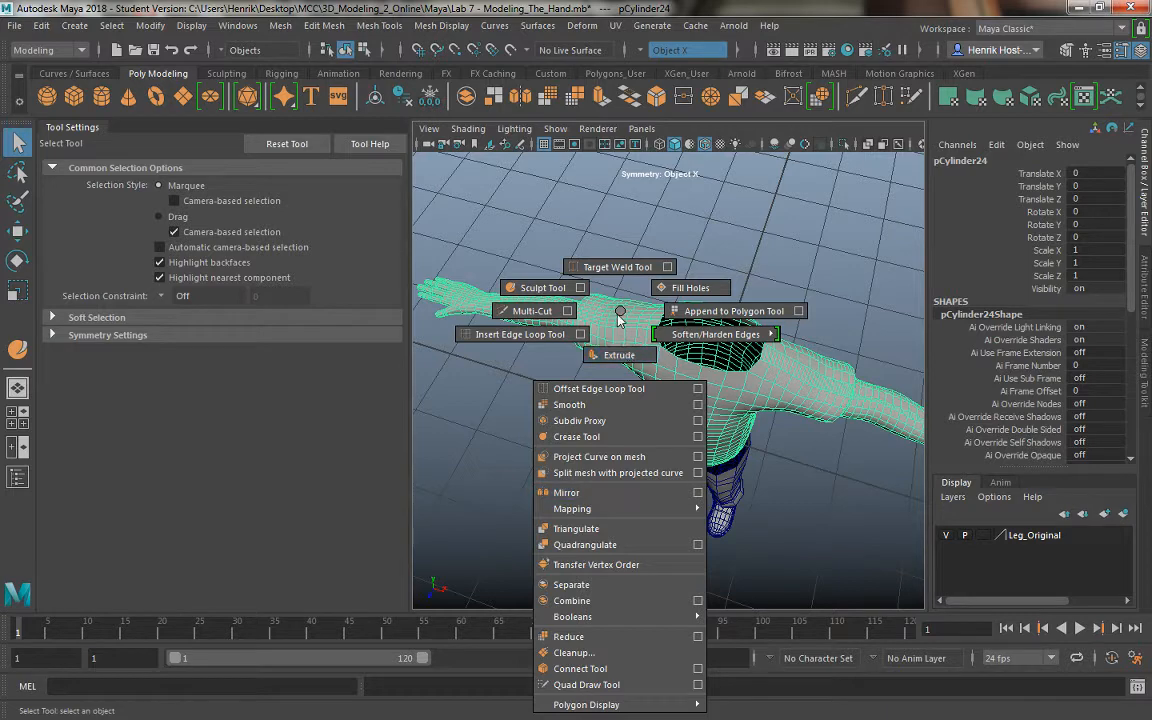
{"action": "right_click_drag", "start_coordinate": [618, 320], "coordinate": [624, 292], "text": "shift"}
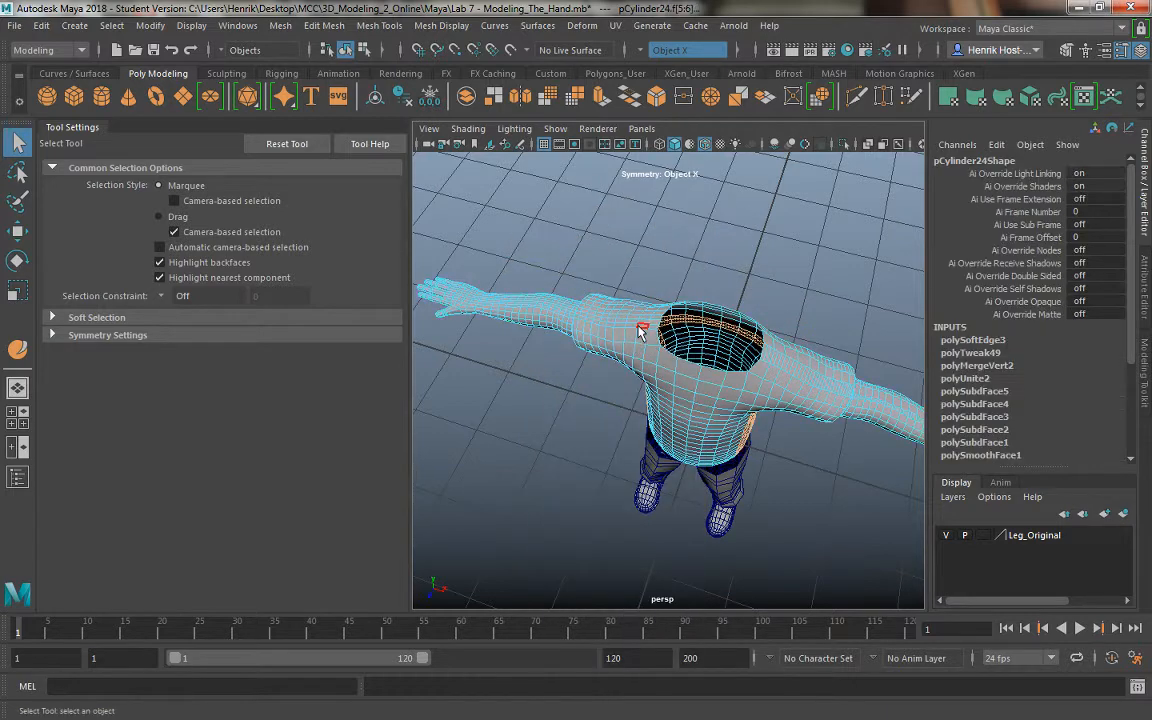
{"action": "double_click", "coordinate": [629, 321], "text": "shift"}
{"action": "left_click", "coordinate": [633, 321]}
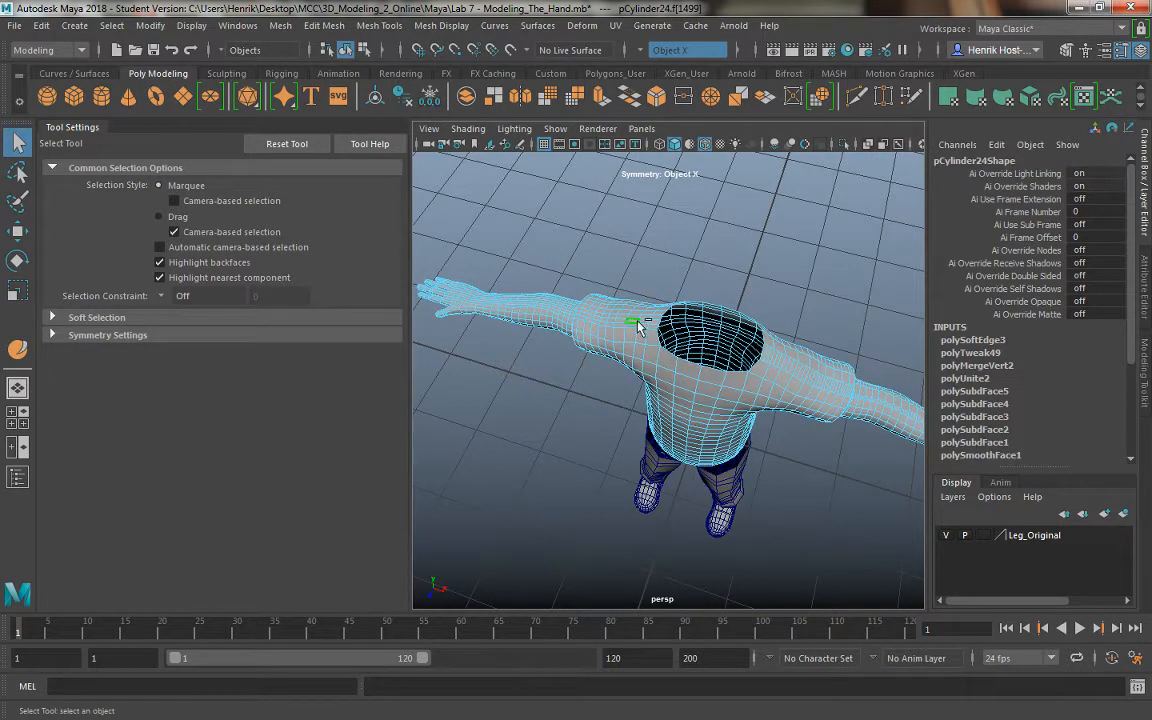
{"action": "right_click_drag", "start_coordinate": [641, 327], "coordinate": [701, 432], "text": "shift"}
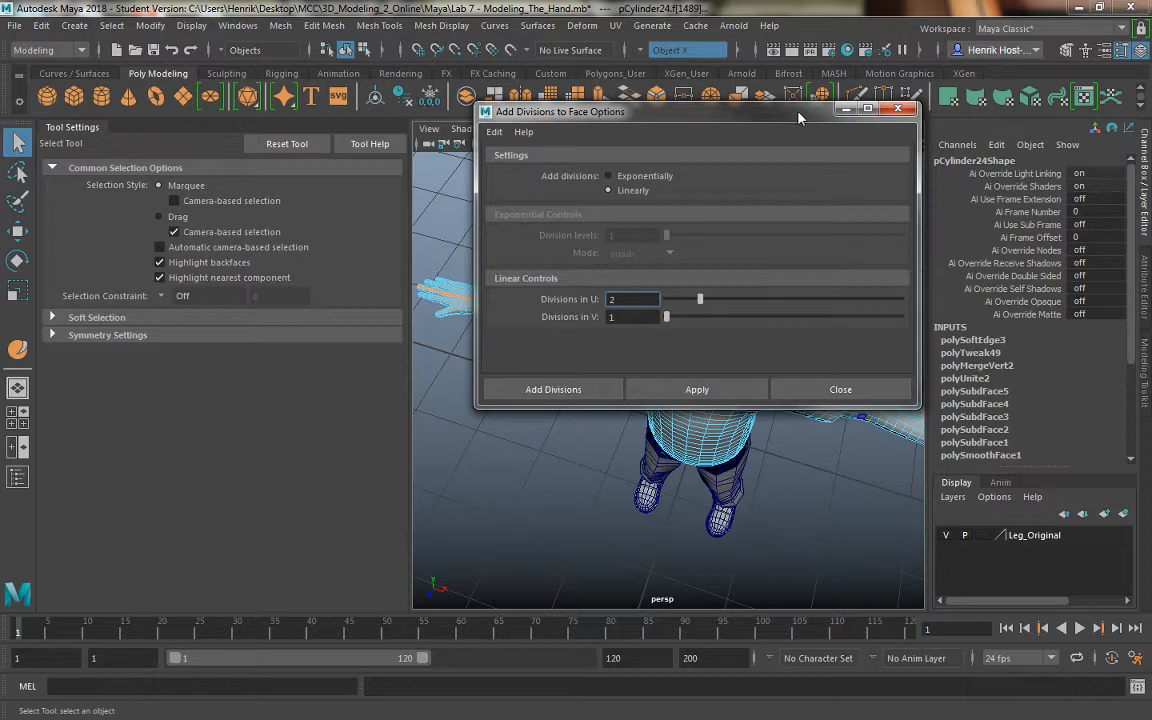
{"action": "left_click_drag", "start_coordinate": [717, 110], "coordinate": [333, 232]}
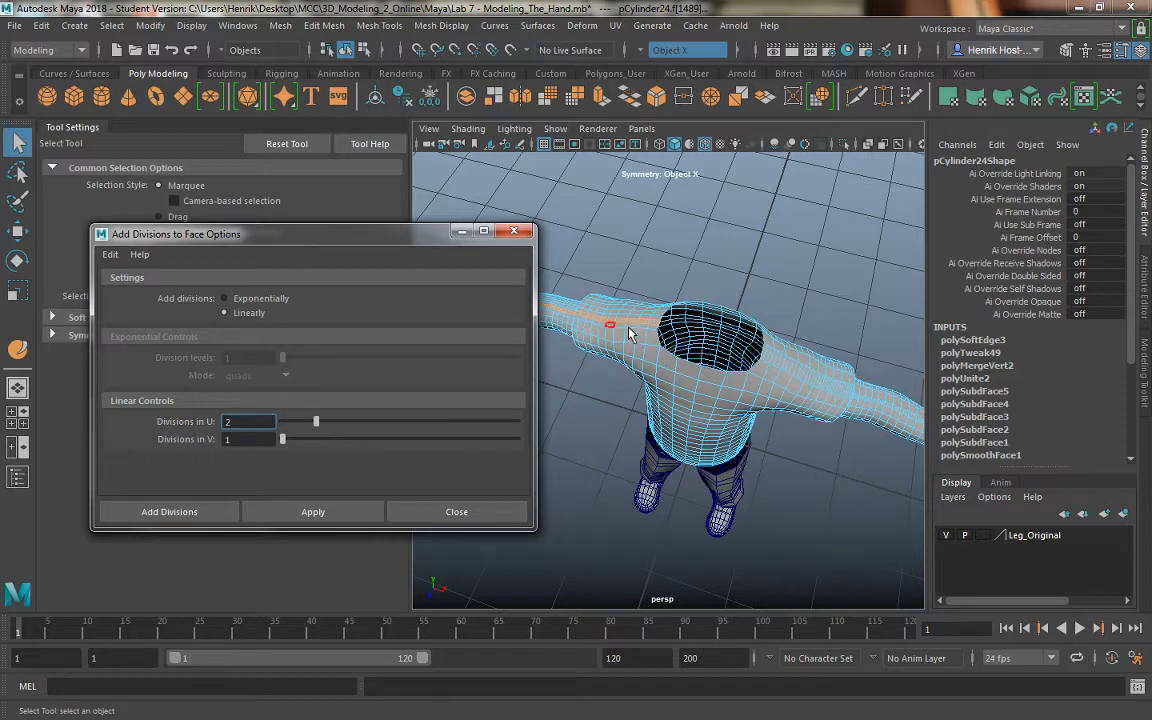
{"action": "left_click", "coordinate": [478, 511]}
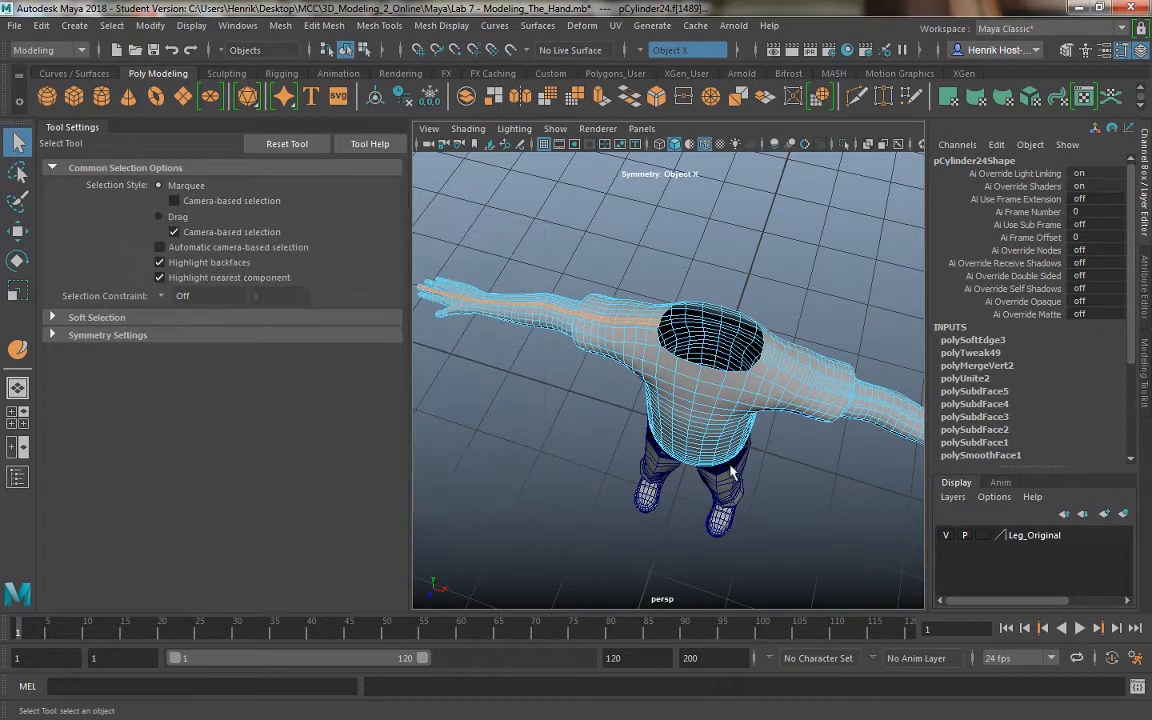
Face the character from the front and turn off modeling symmetry
{"action": "left_click_drag", "start_coordinate": [697, 380], "coordinate": [738, 300], "text": "alt"}
{"action": "right_click_drag", "start_coordinate": [756, 406], "coordinate": [690, 269], "text": "alt"}
{"action": "right_click", "coordinate": [695, 385], "text": "ctrl+shift"}
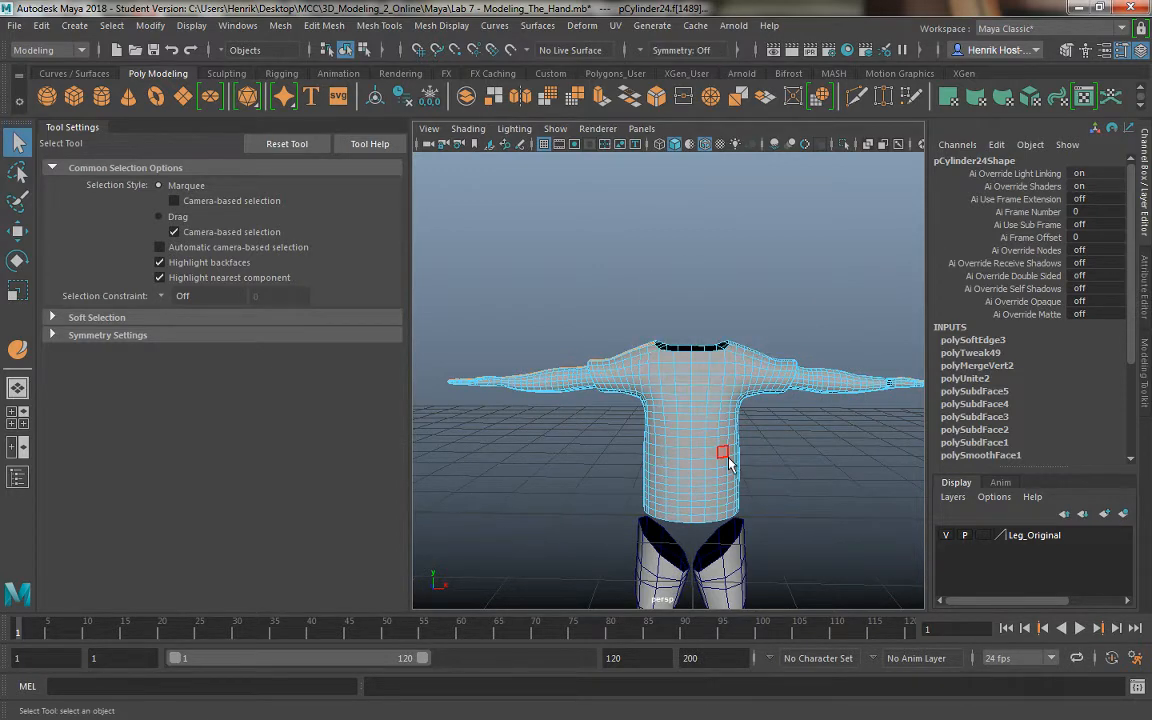
In the front view, select all body faces on the half right of the centre line and delete them
{"action": "middle_click_drag", "start_coordinate": [722, 452], "coordinate": [656, 379], "text": "alt"}
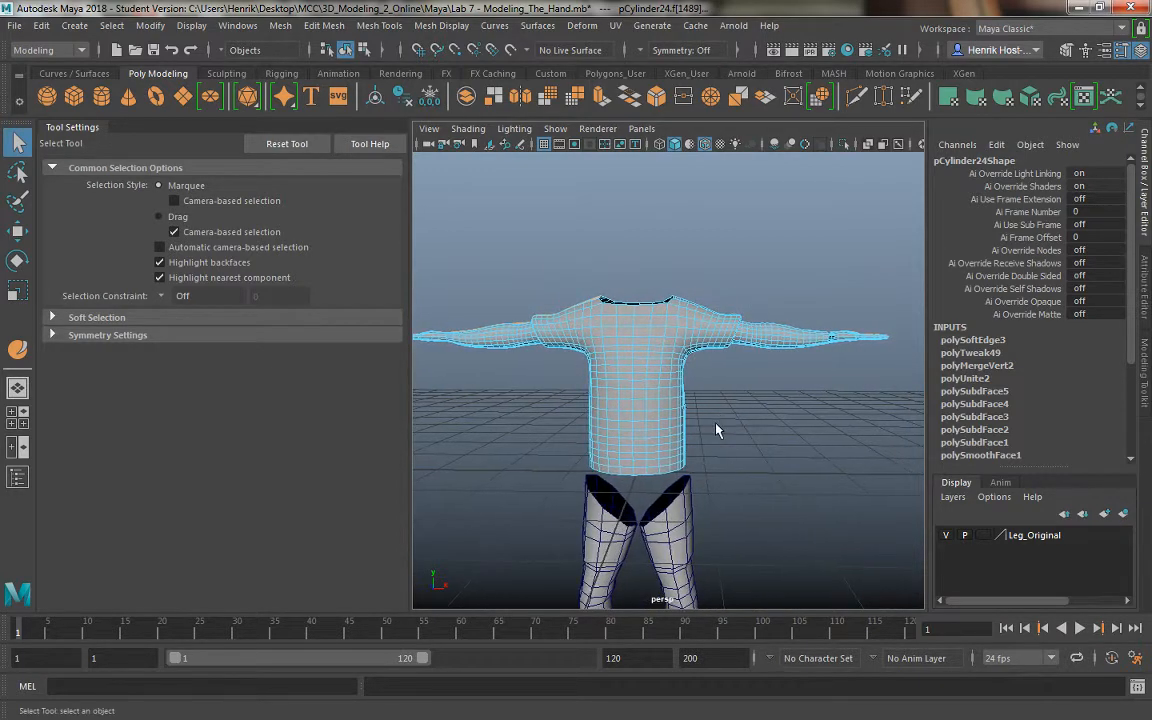
{"action": "key", "text": "space"}
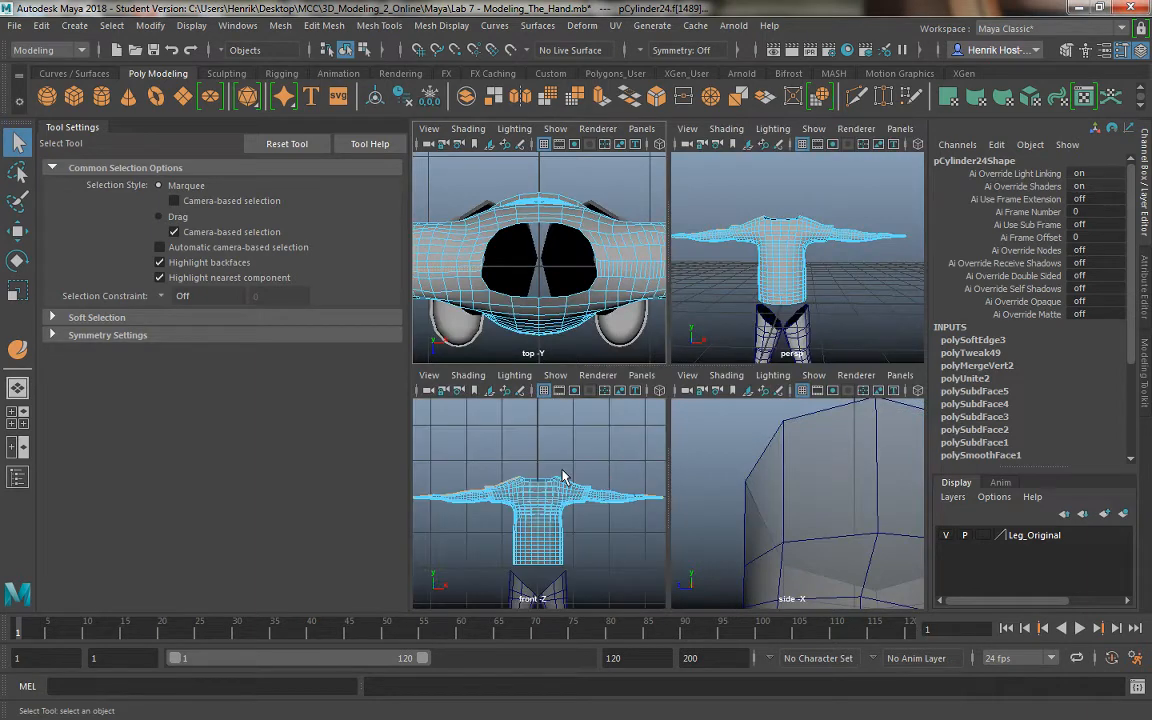
{"action": "key", "text": "space"}
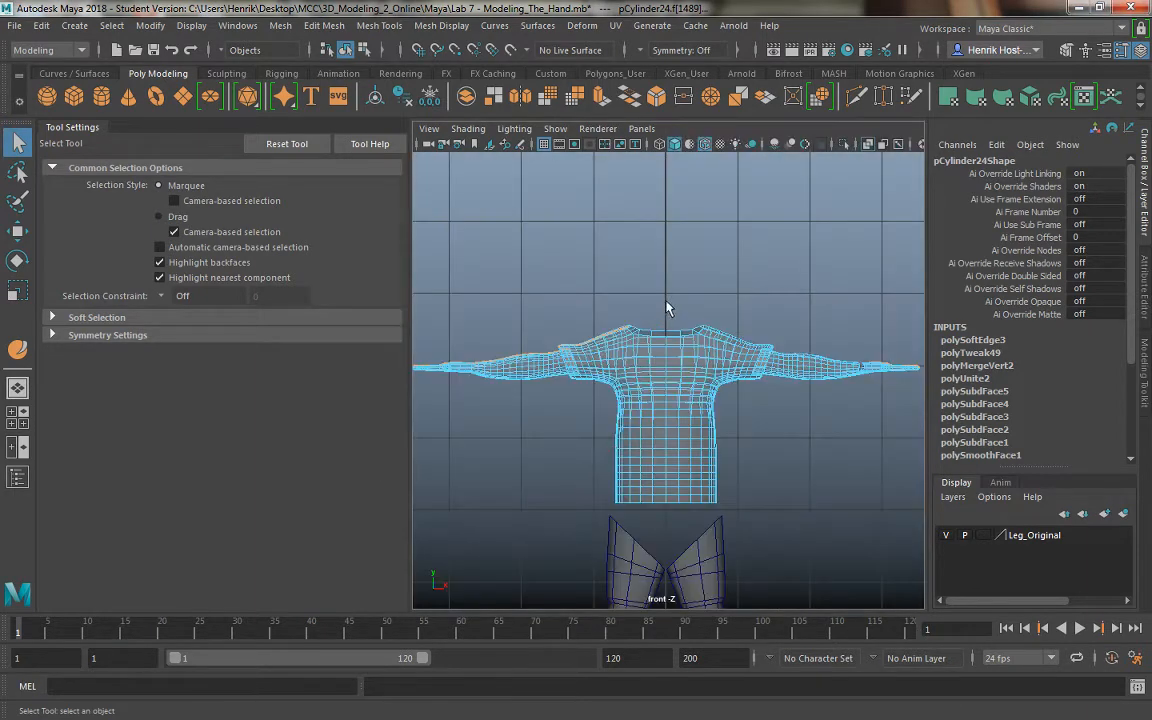
{"action": "left_click_drag", "start_coordinate": [668, 302], "coordinate": [933, 516]}
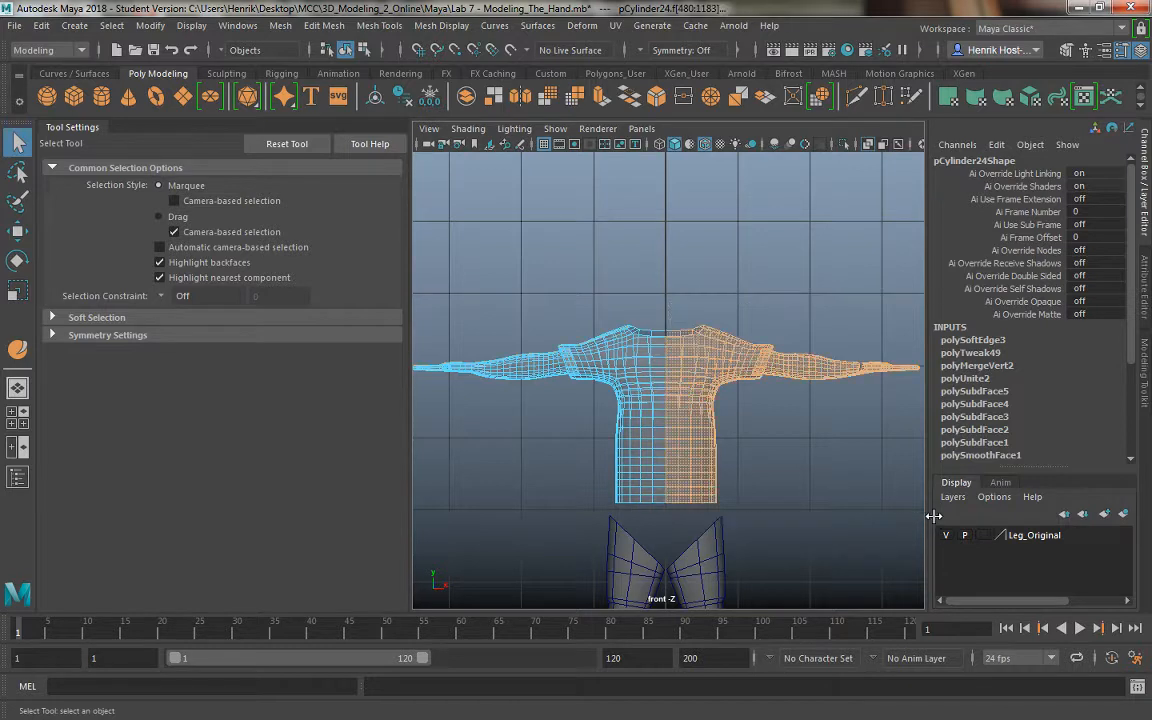
{"action": "key", "text": "Delete"}
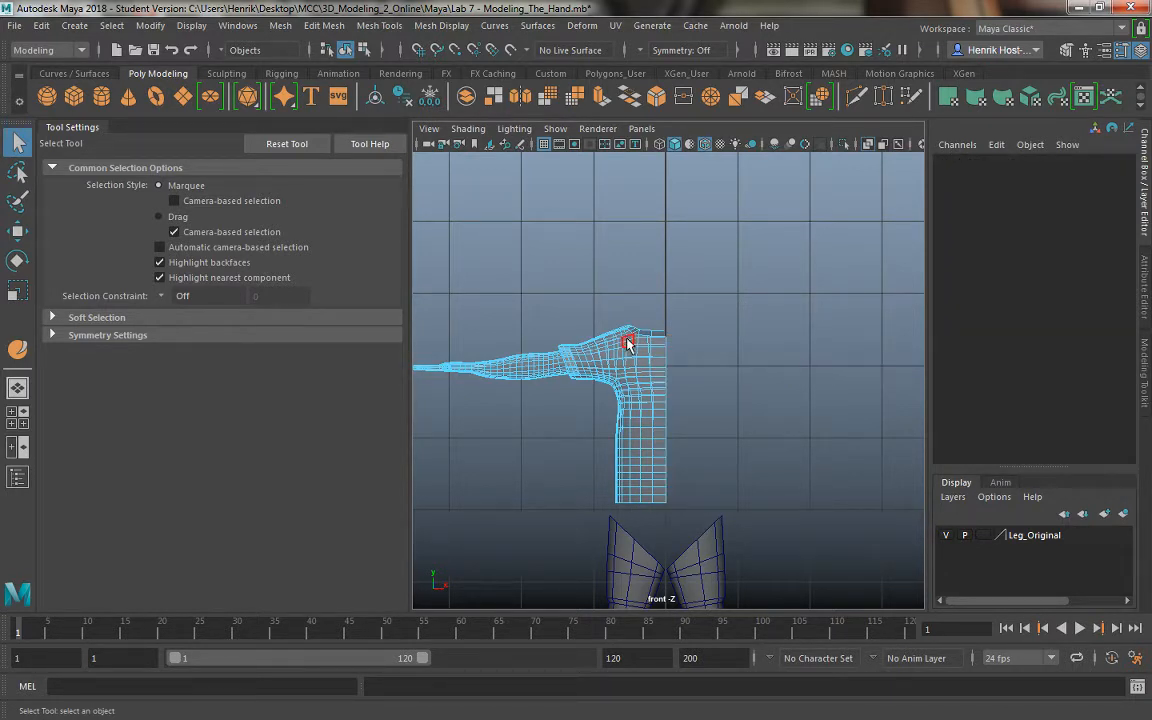
Select the remaining half body as an object and mirror it with Duplicate Special as an instance, scale X -1
{"action": "right_click_drag", "start_coordinate": [612, 244], "coordinate": [660, 232]}
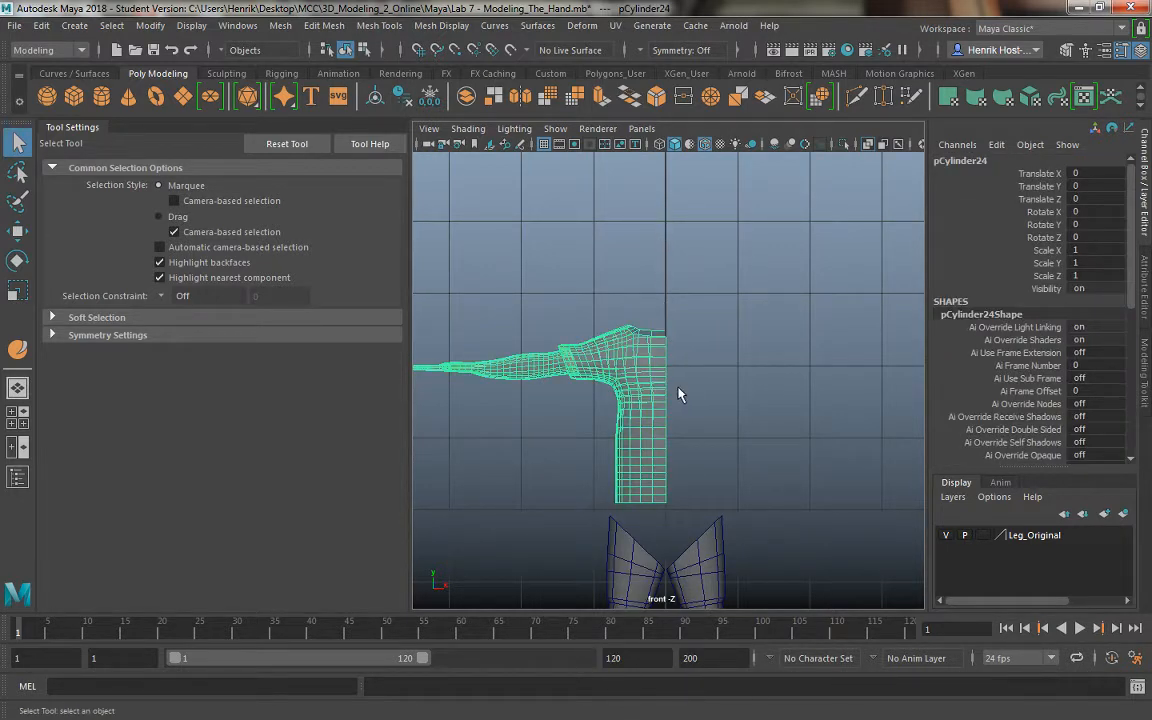
{"action": "middle_click_drag", "start_coordinate": [678, 394], "coordinate": [697, 411], "text": "alt"}
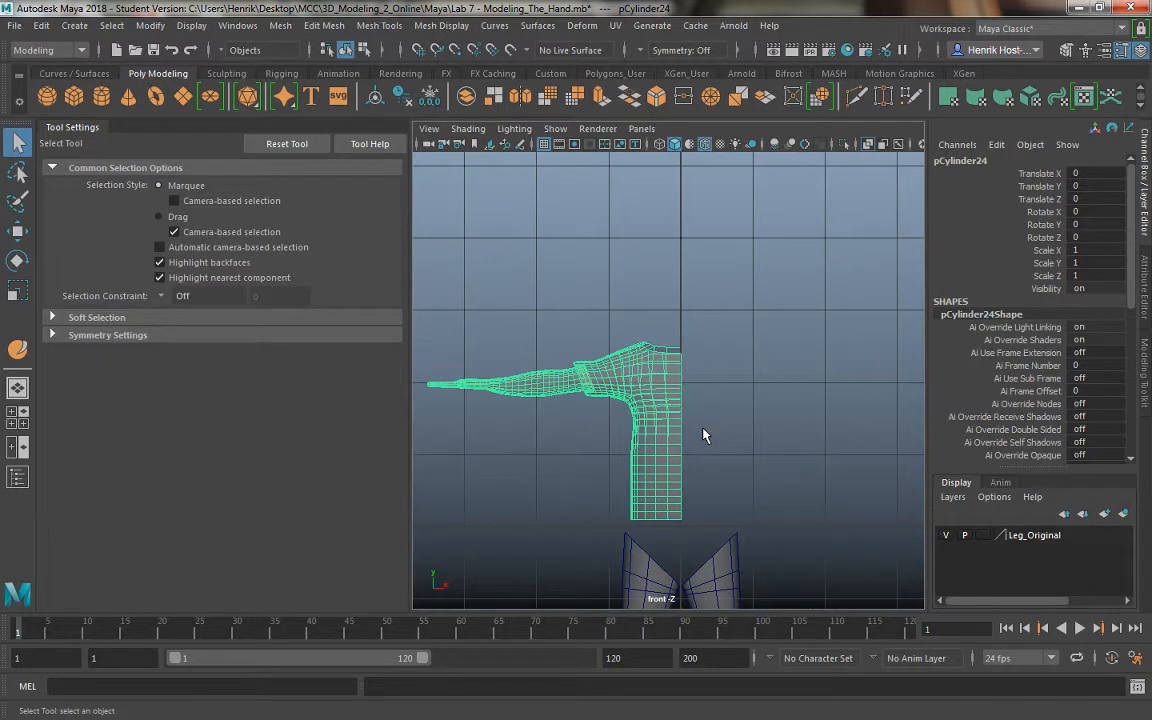
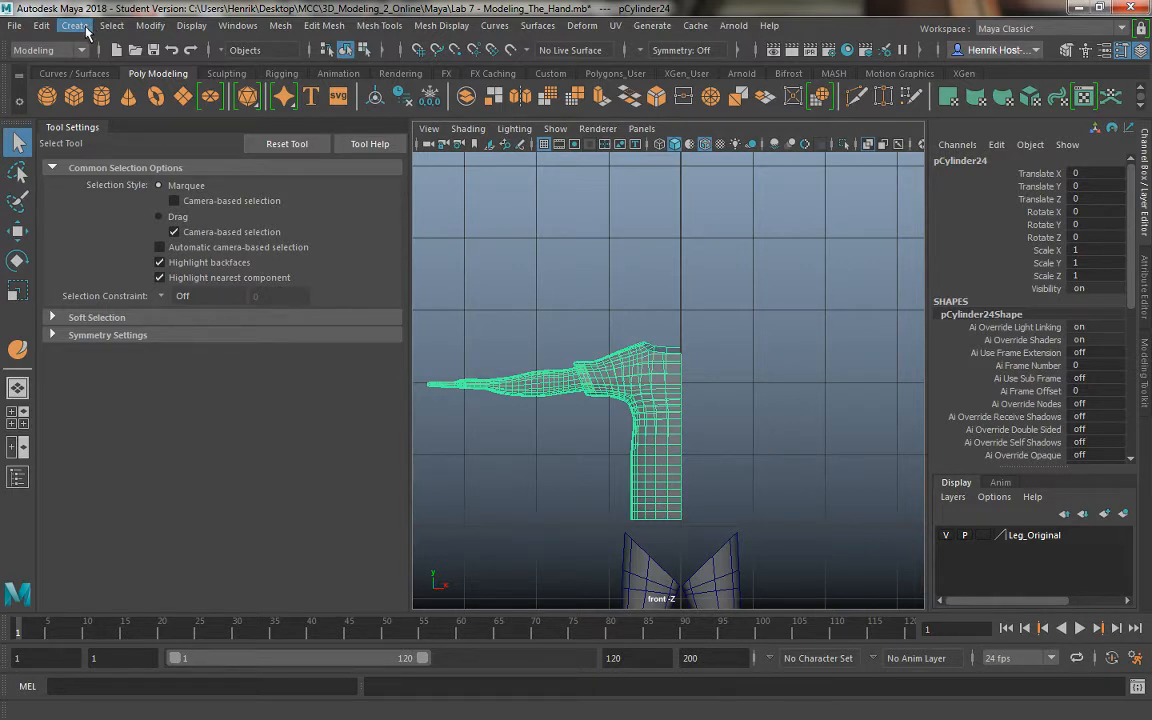
{"action": "left_click", "coordinate": [39, 27]}
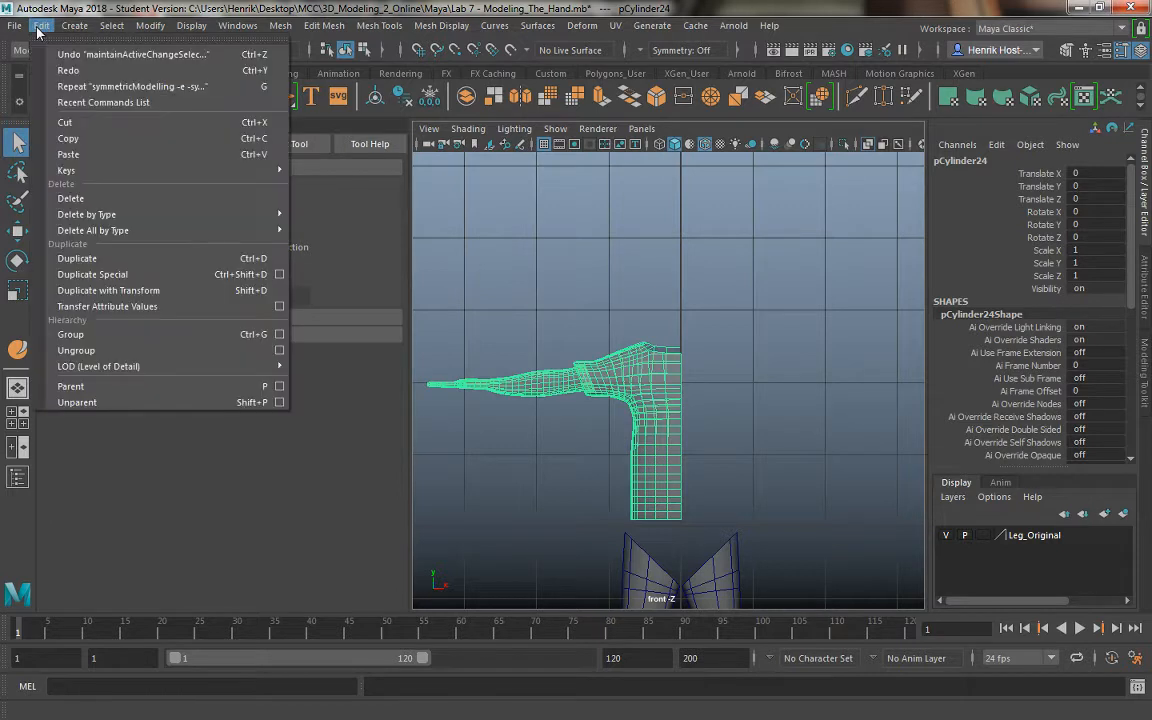
{"action": "left_click", "coordinate": [280, 276]}
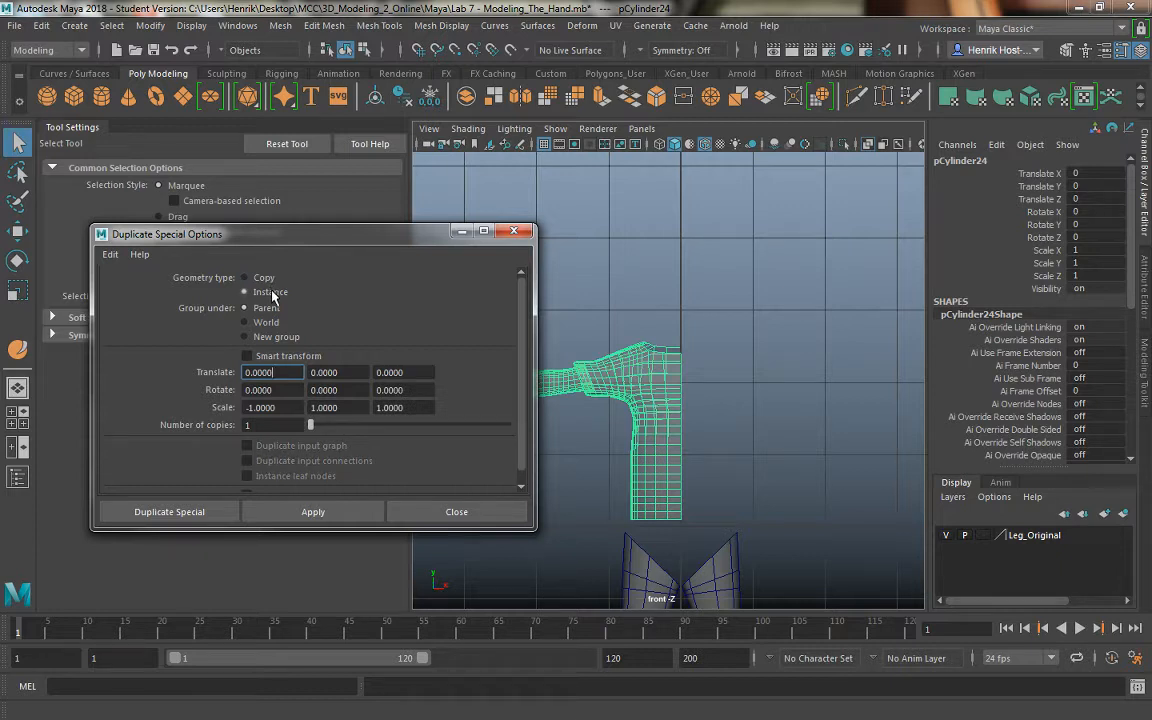
{"action": "left_click", "coordinate": [271, 292]}
{"action": "scroll", "coordinate": [317, 328], "scroll_direction": "down", "scroll_amount": 1}
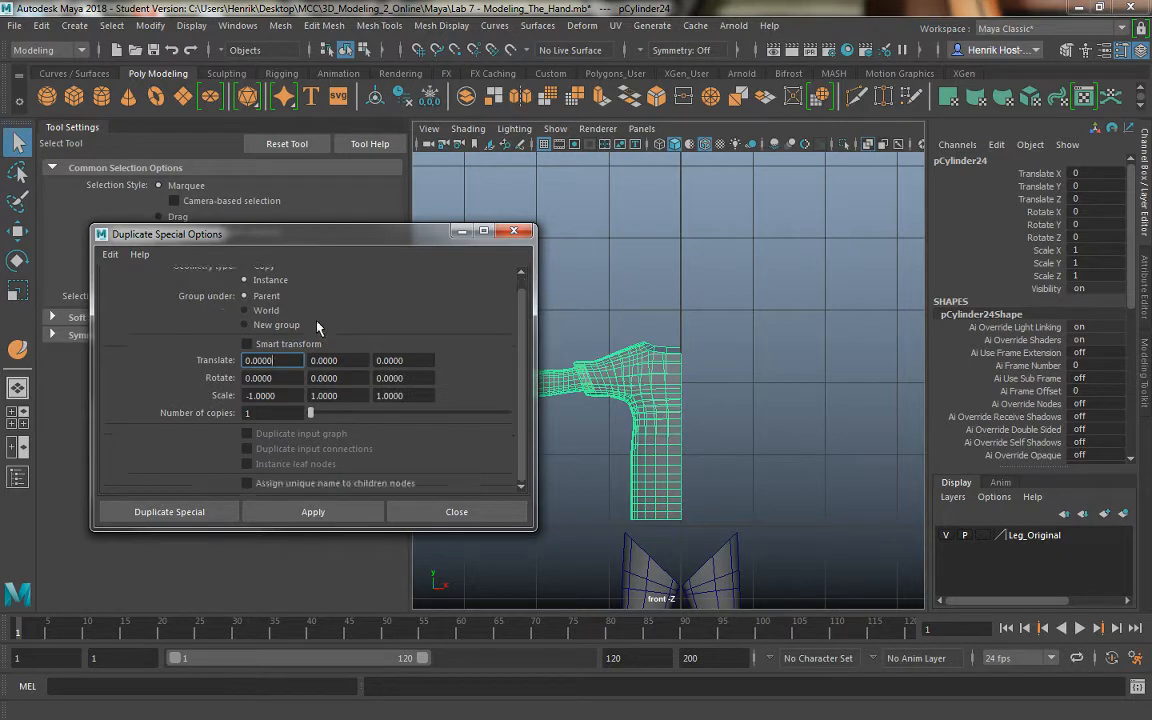
{"action": "left_click", "coordinate": [284, 395]}
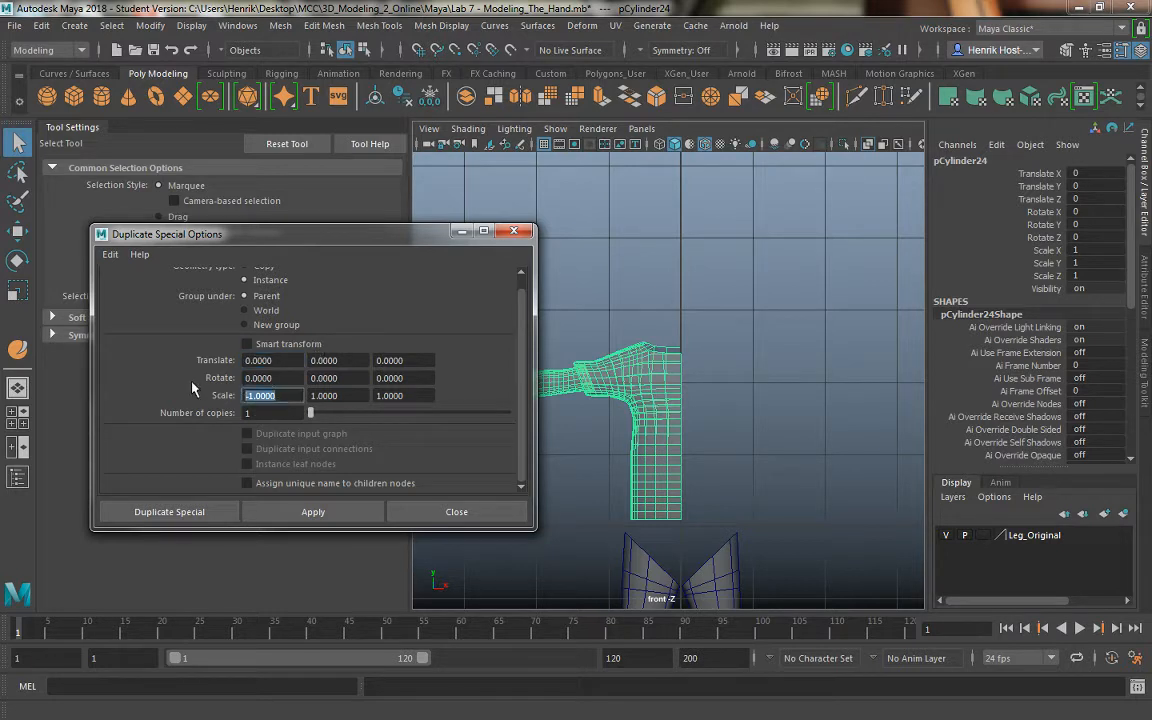
{"action": "type", "text": "-1"}
{"action": "left_click", "coordinate": [210, 511]}
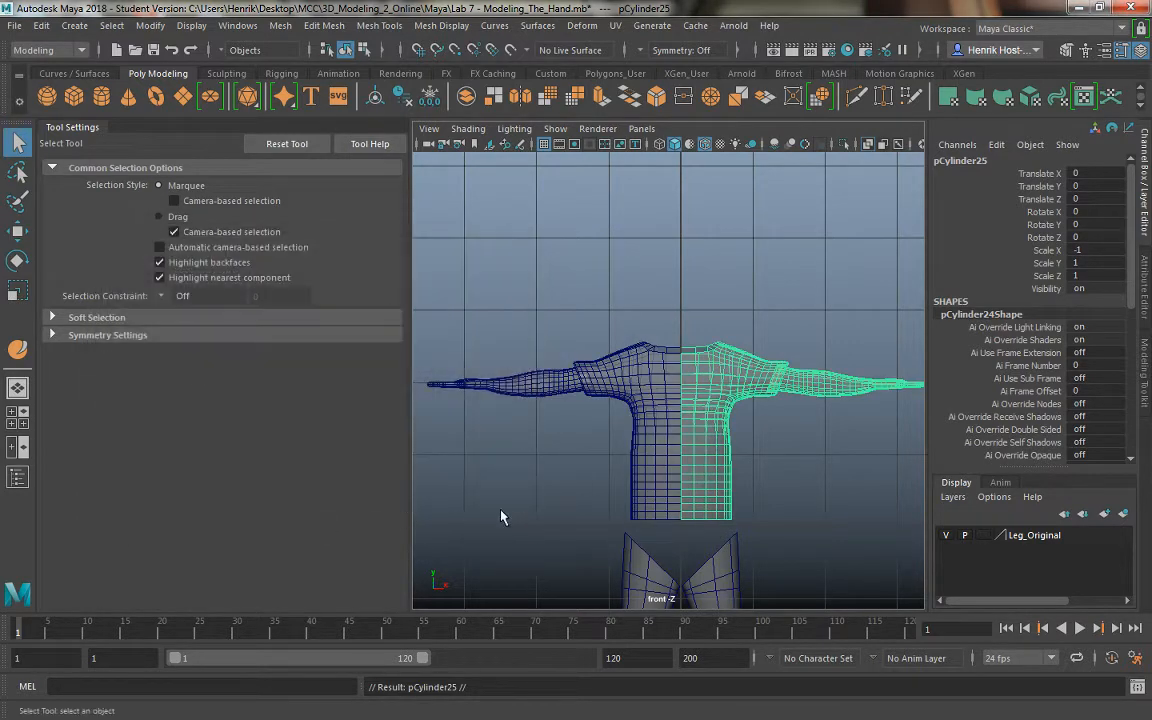
Try moving a shoulder vertex of the original half with Soft Select on, undo the move, and return to object mode
{"action": "middle_click_drag", "start_coordinate": [605, 426], "coordinate": [487, 427], "text": "alt"}
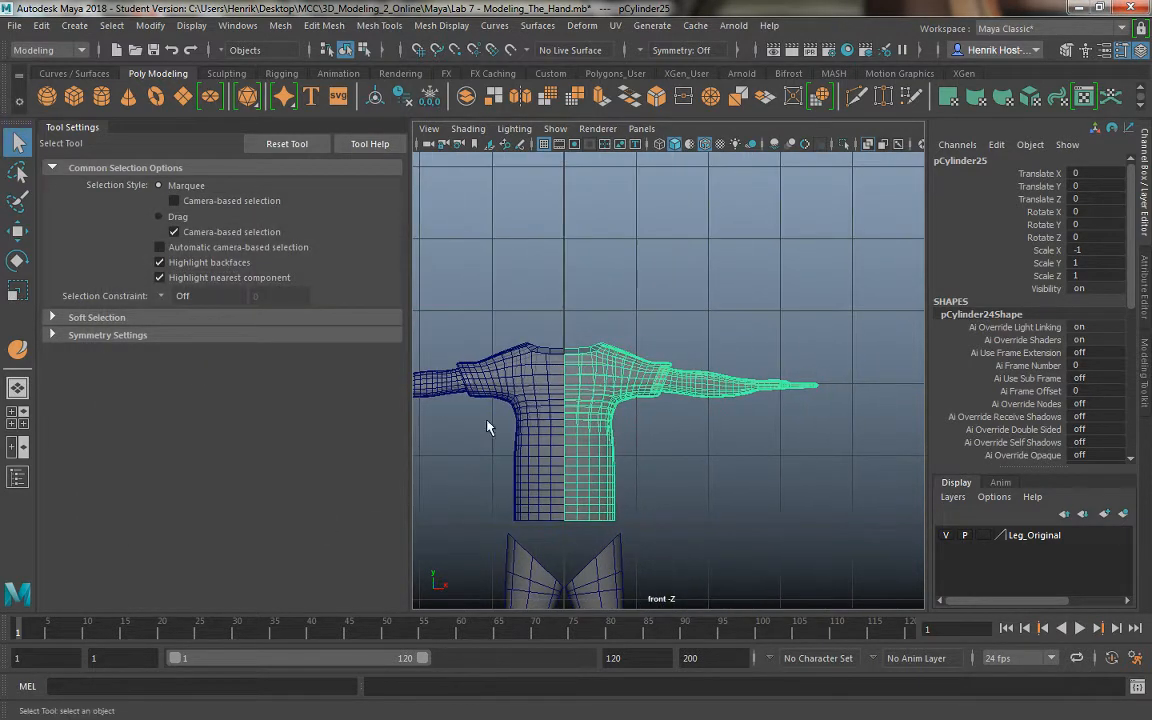
{"action": "left_click", "coordinate": [528, 372]}
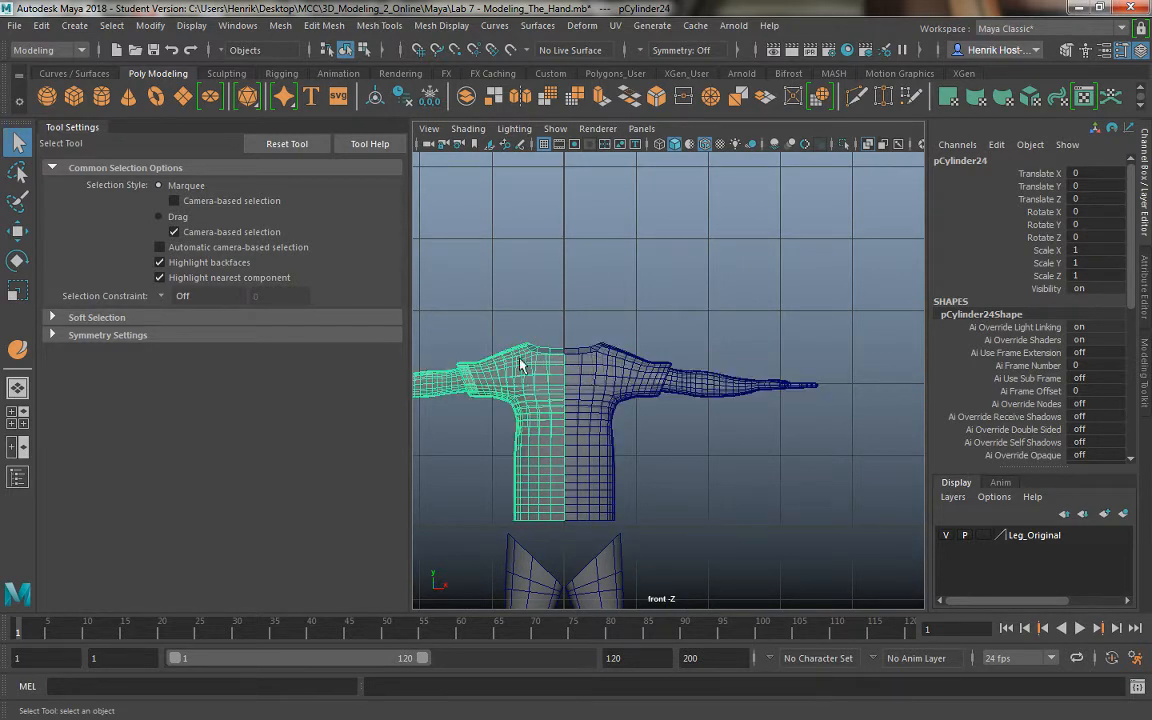
{"action": "right_click_drag", "start_coordinate": [520, 252], "coordinate": [456, 256]}
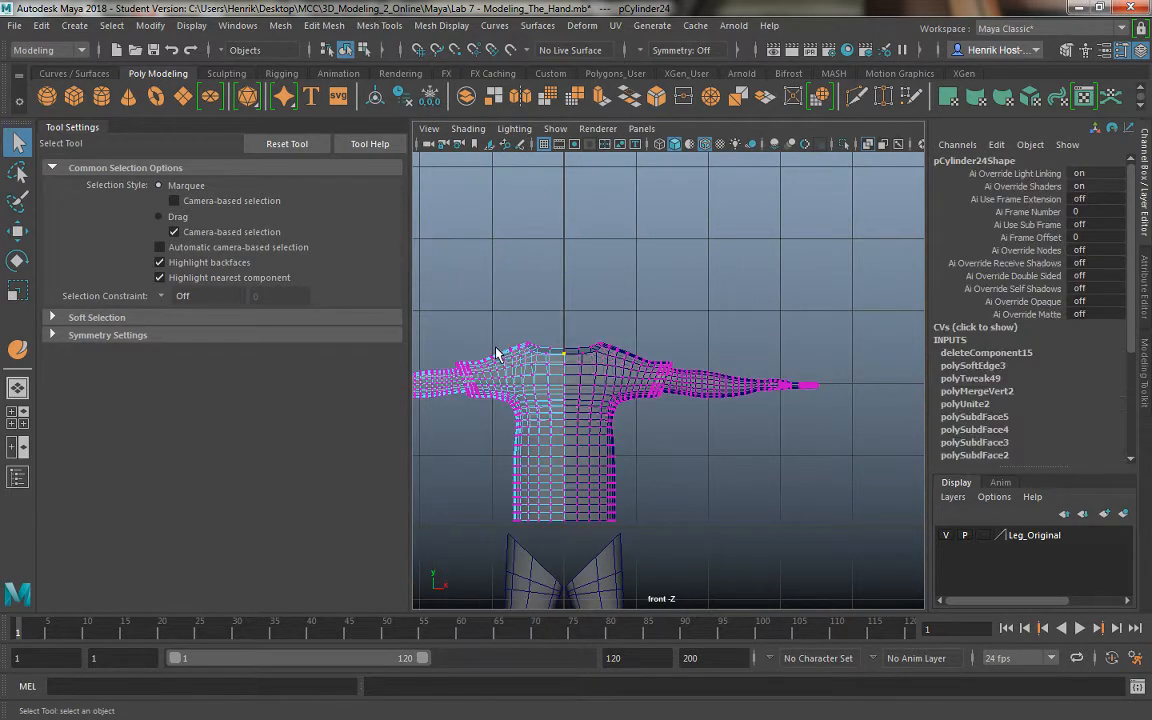
{"action": "left_click", "coordinate": [505, 356]}
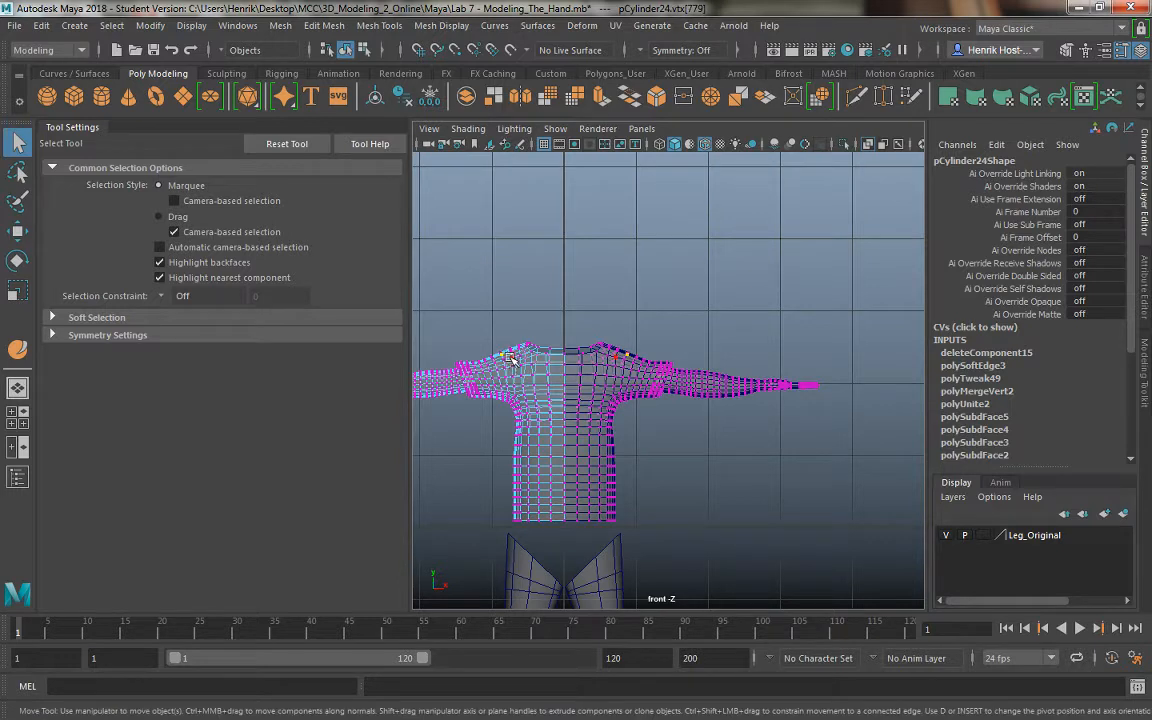
{"action": "key", "text": "w"}
{"action": "key", "text": "b"}
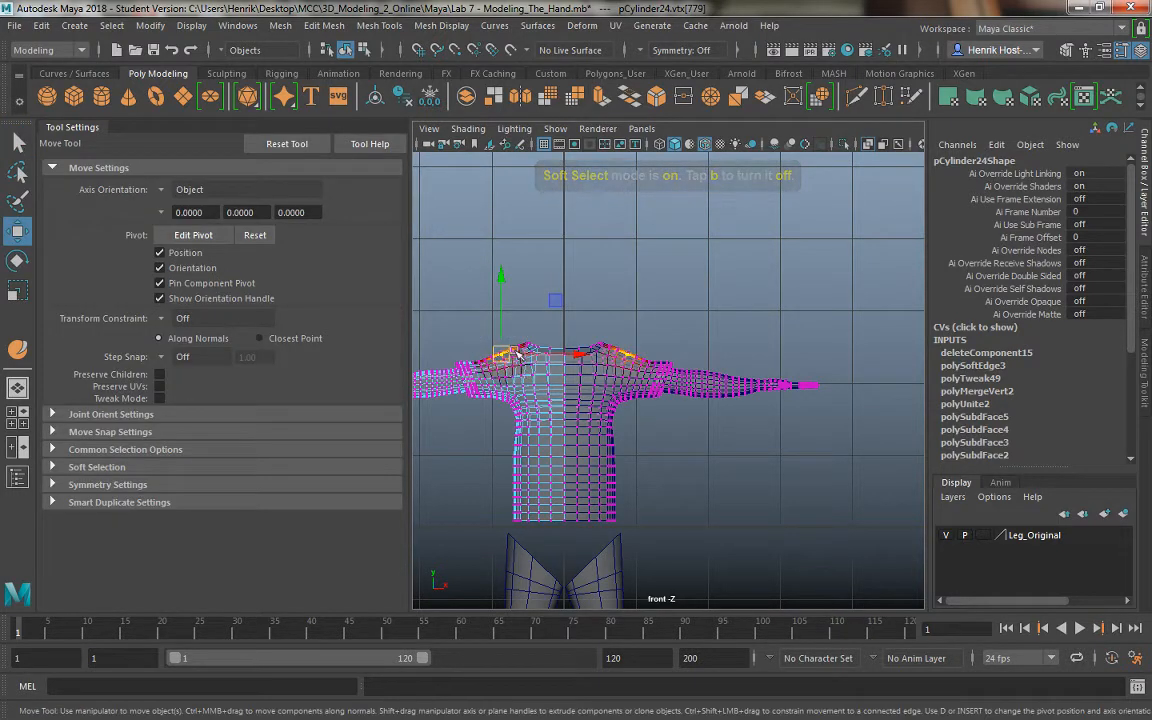
{"action": "mouse_move", "coordinate": [503, 353]}
{"action": "left_mouse_down"}
{"action": "mouse_move", "coordinate": [491, 337]}
{"action": "mouse_move", "coordinate": [509, 351]}
{"action": "mouse_move", "coordinate": [493, 342]}
{"action": "mouse_move", "coordinate": [499, 363]}
{"action": "mouse_move", "coordinate": [486, 341]}
{"action": "left_mouse_up"}
{"action": "key", "text": "ctrl+z"}
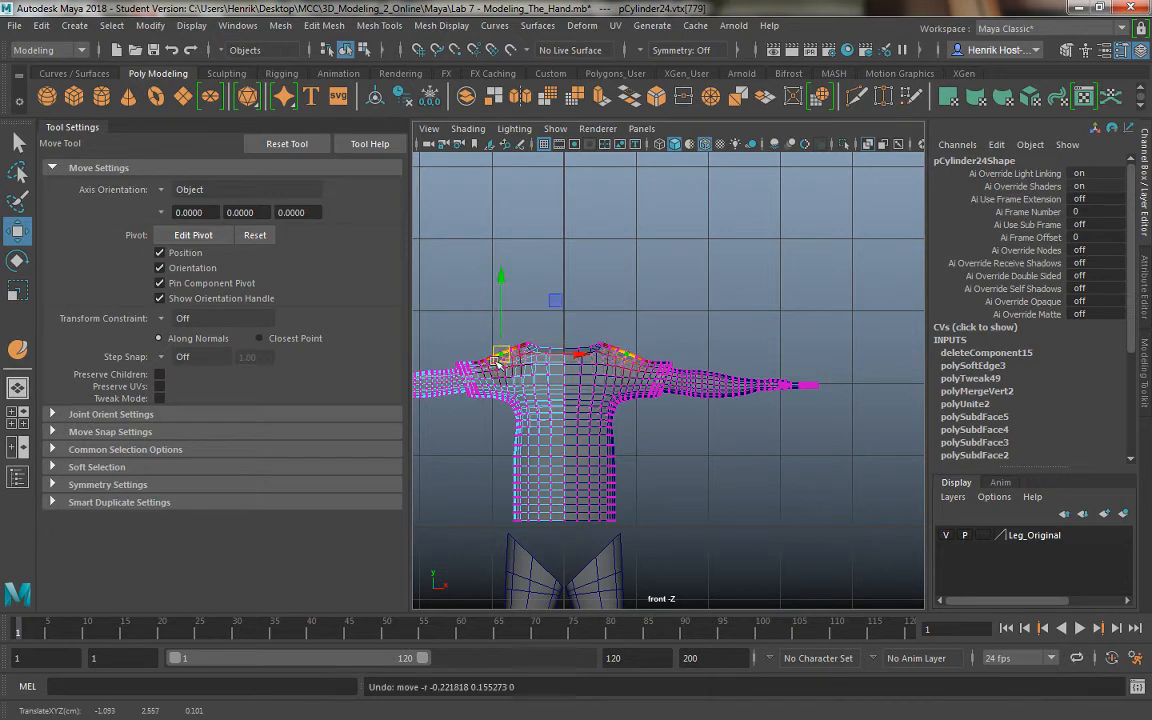
{"action": "right_click_drag", "start_coordinate": [498, 363], "coordinate": [571, 434], "text": "alt"}
{"action": "middle_click_drag", "start_coordinate": [571, 434], "coordinate": [593, 411], "text": "alt"}
{"action": "right_click", "coordinate": [533, 344]}
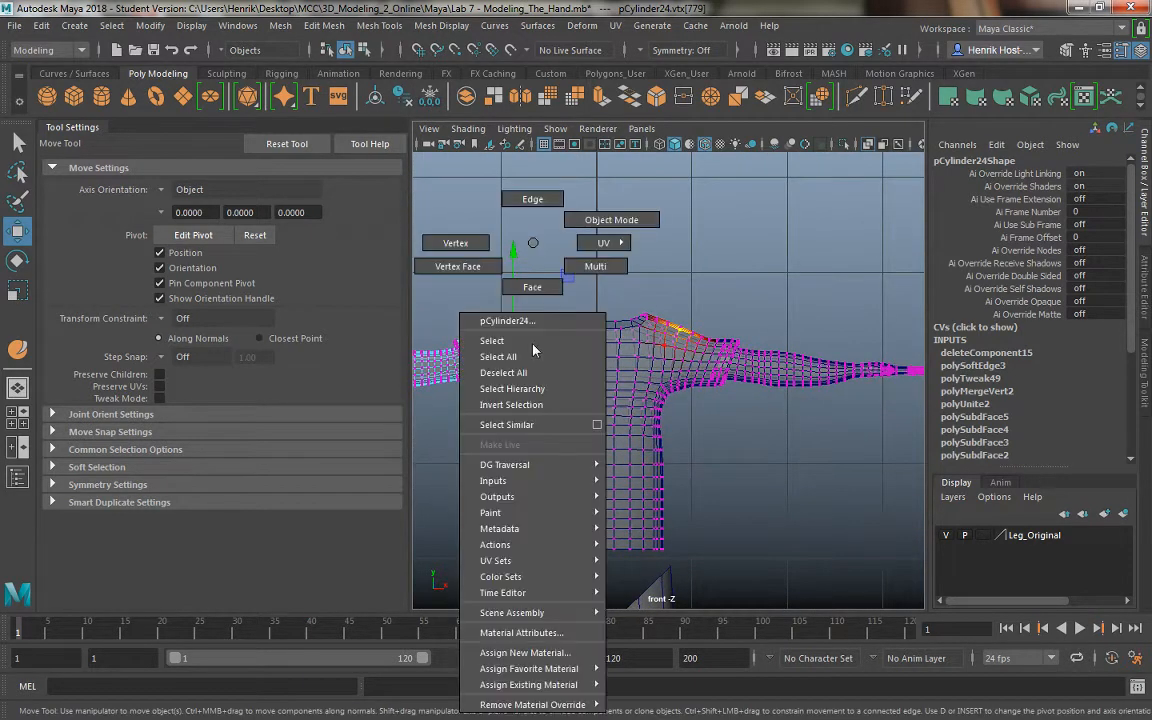
{"action": "right_click_drag", "start_coordinate": [533, 349], "coordinate": [594, 226]}
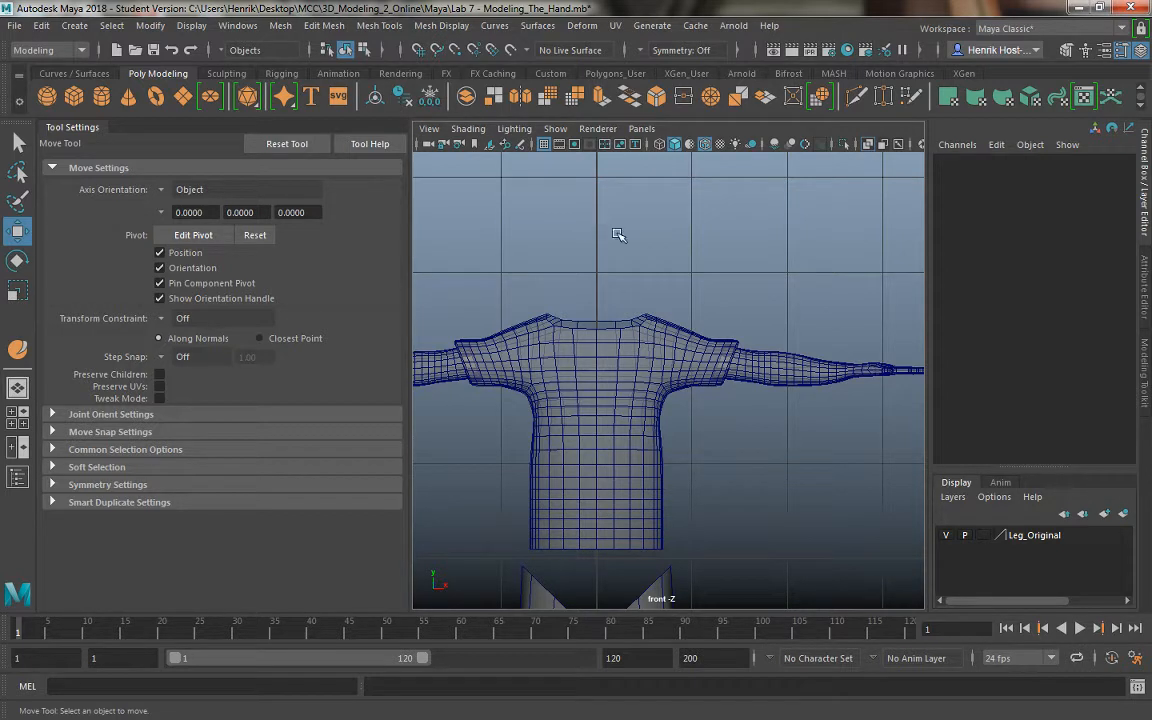
Try cutting the chest of the original half with Multi-Cut, undo the cut, and leave the tool
{"action": "left_click", "coordinate": [568, 365]}
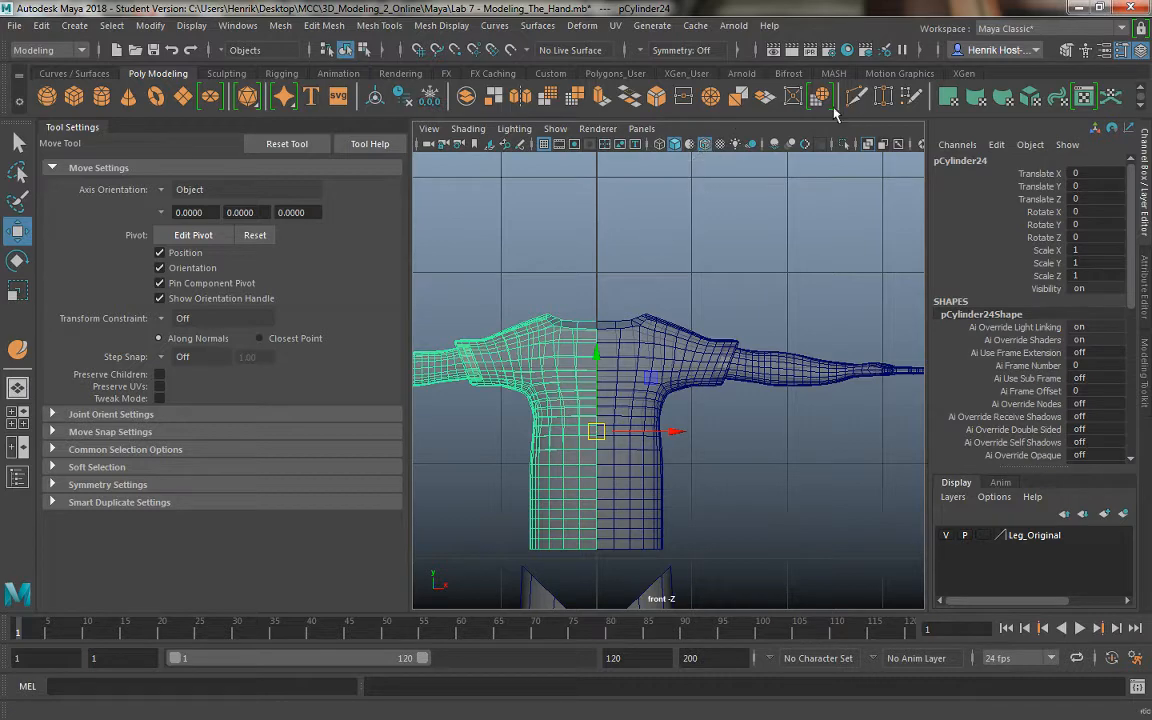
{"action": "left_click", "coordinate": [856, 99]}
{"action": "left_click", "coordinate": [587, 358], "text": "ctrl"}
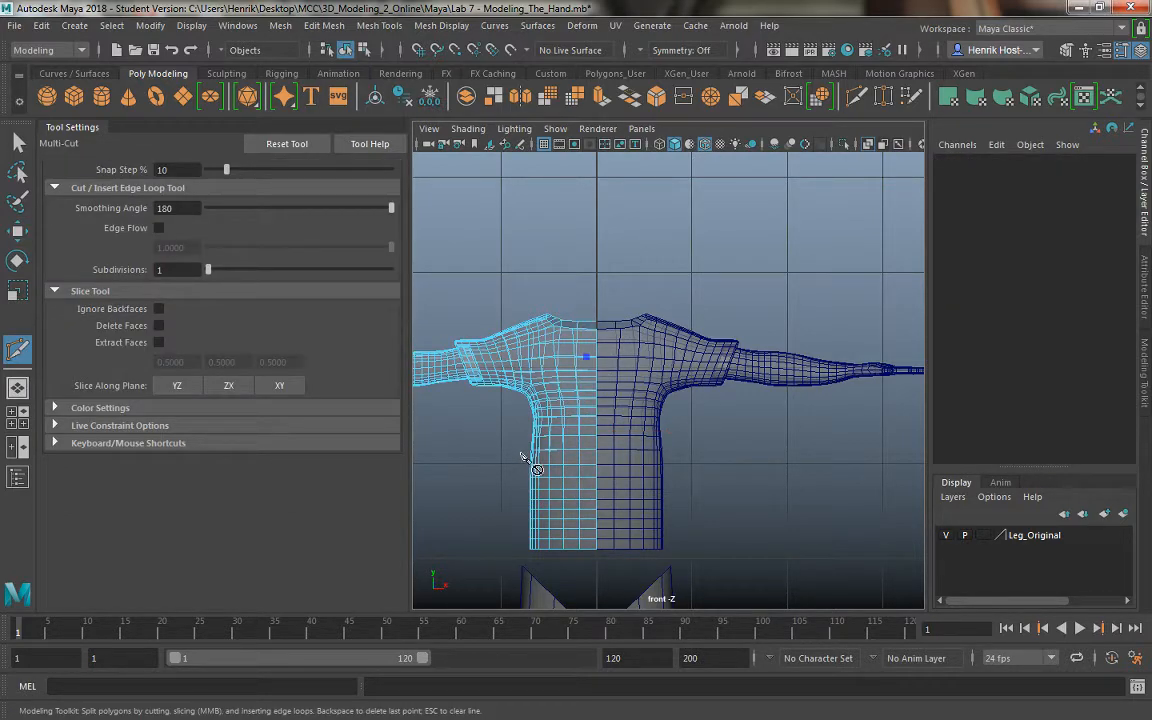
{"action": "left_click", "coordinate": [586, 370]}
{"action": "key", "text": "Escape"}
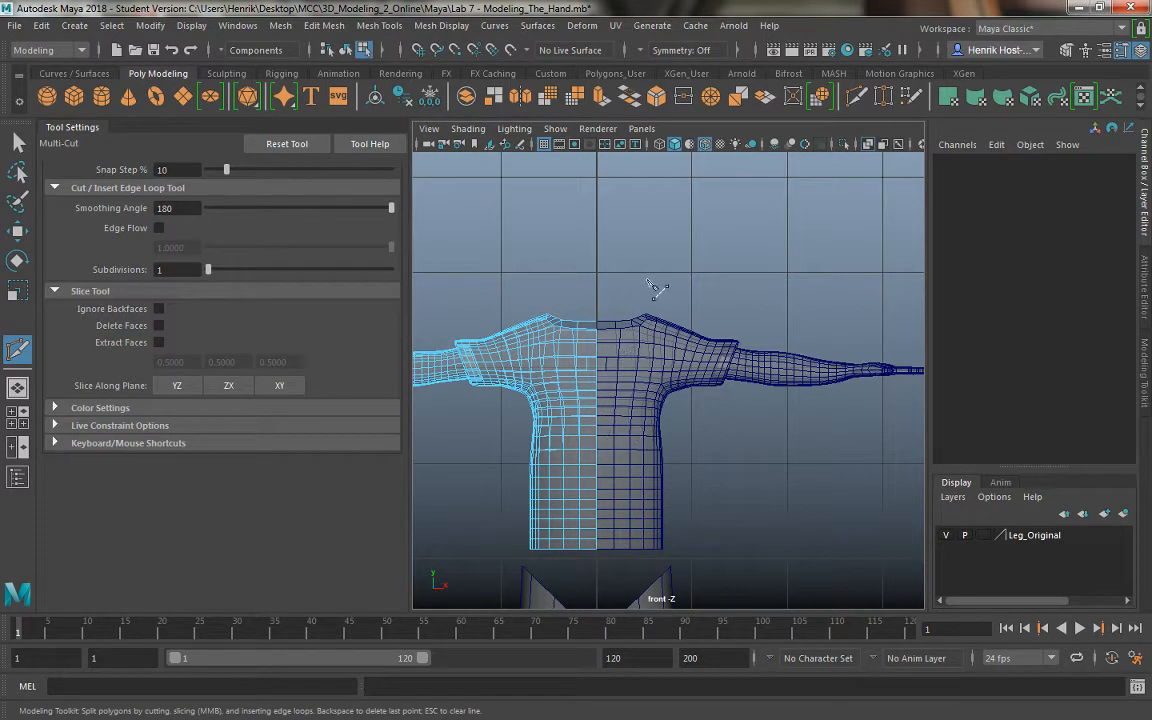
{"action": "left_click", "coordinate": [17, 143]}
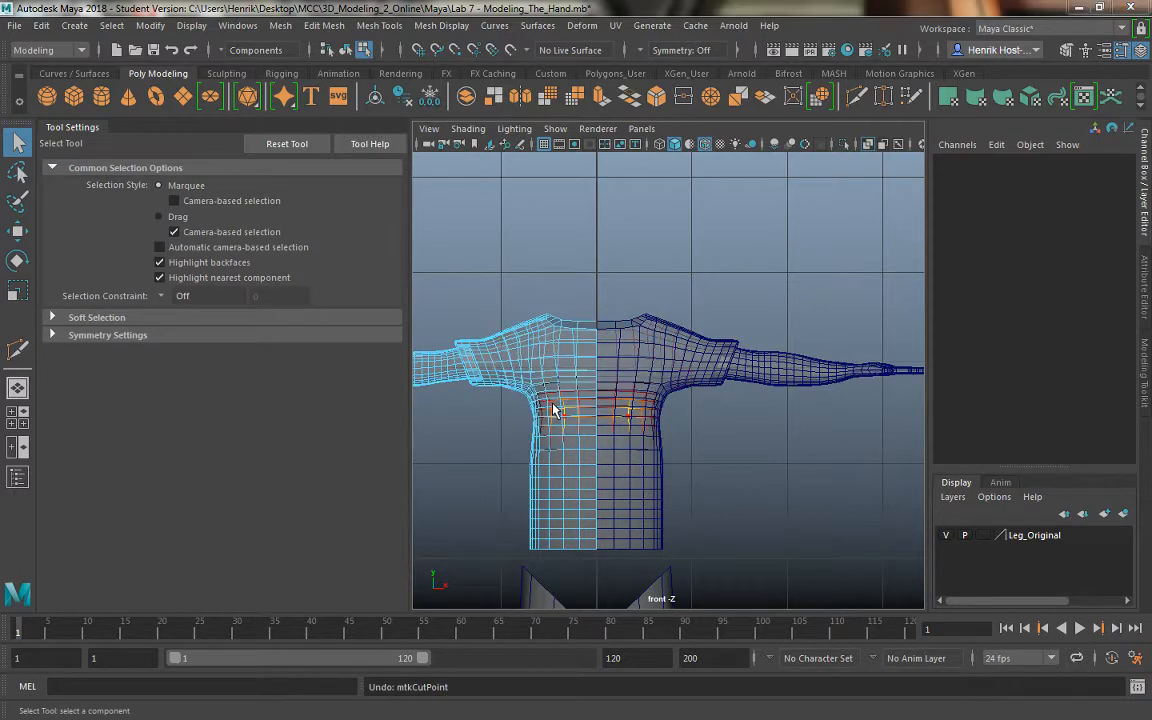
In the perspective view, try moving torso faces of the original half, undo the move, and return to object mode
{"action": "key", "text": "space"}
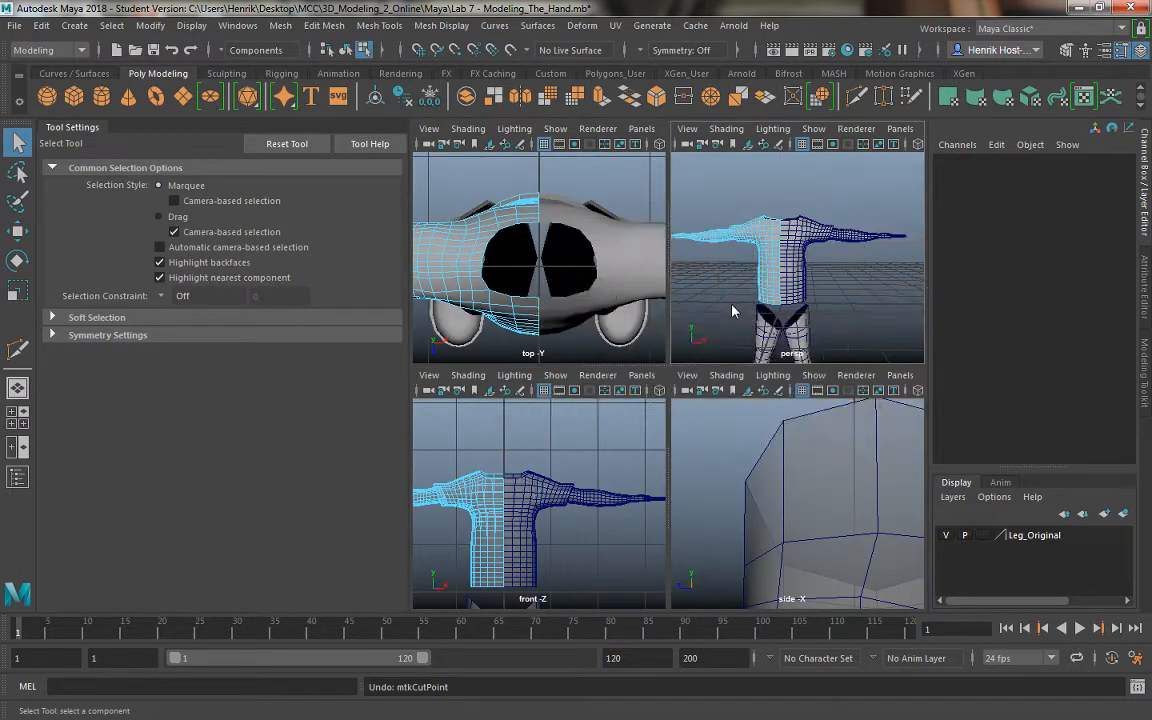
{"action": "key", "text": "space"}
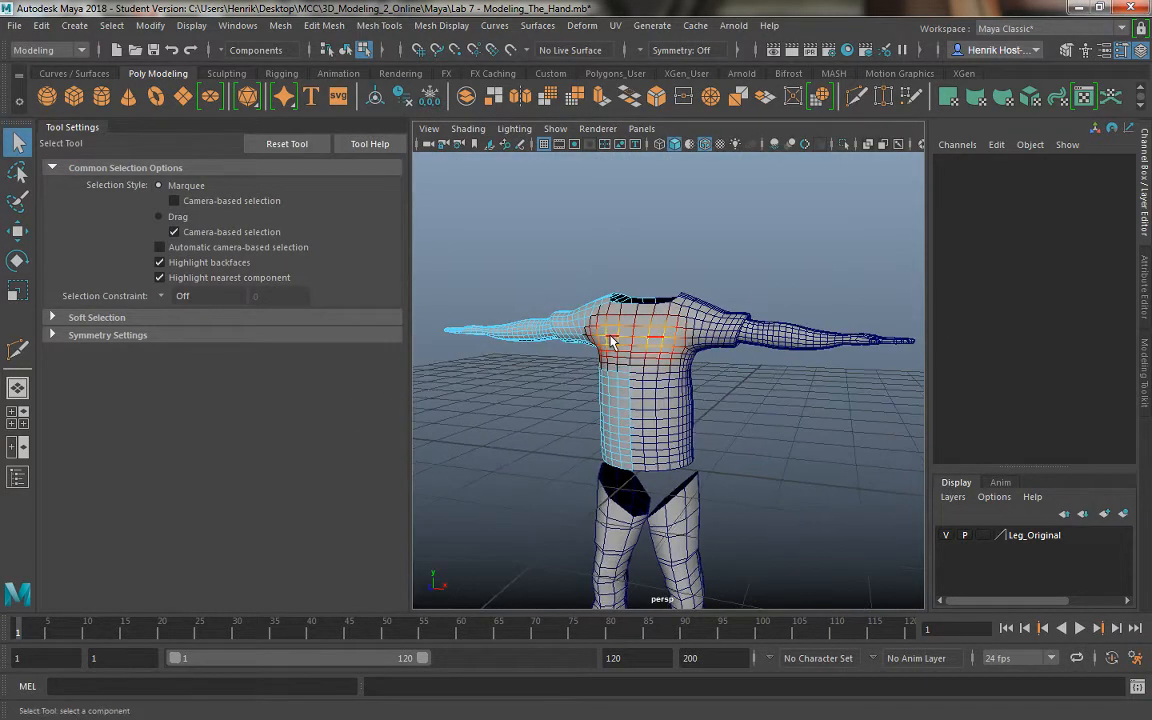
{"action": "left_click", "coordinate": [610, 350]}
{"action": "right_click_drag", "start_coordinate": [608, 337], "coordinate": [609, 306]}
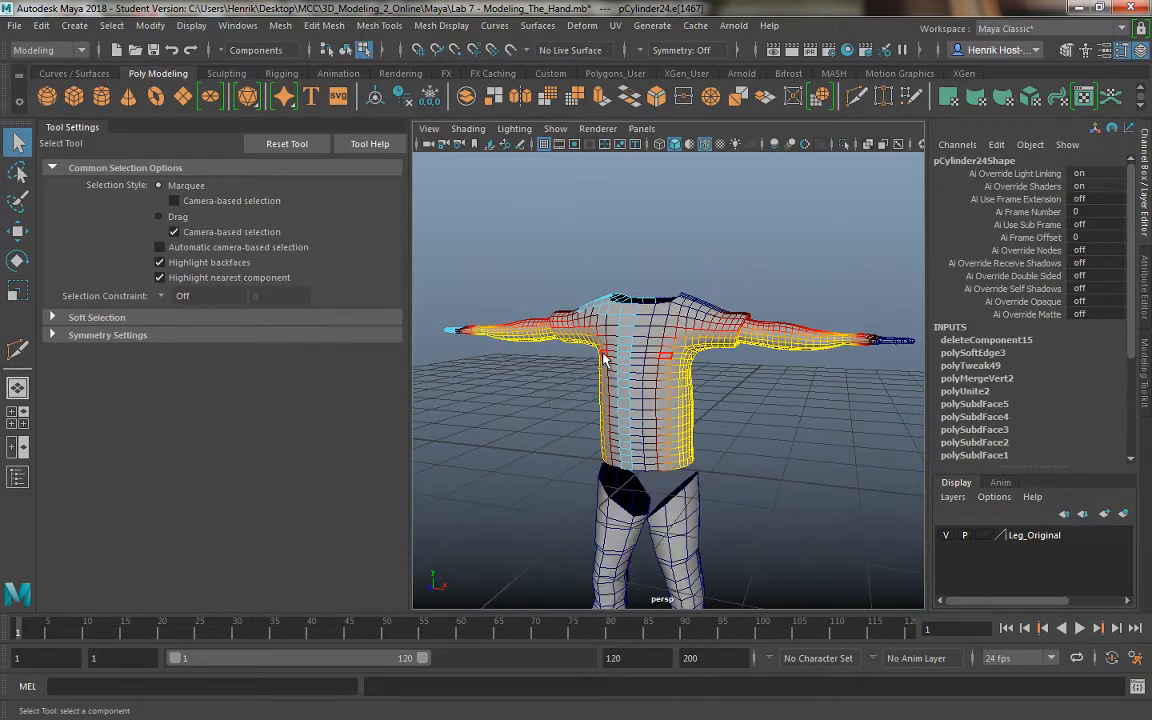
{"action": "left_click", "coordinate": [605, 367]}
{"action": "key", "text": "w"}
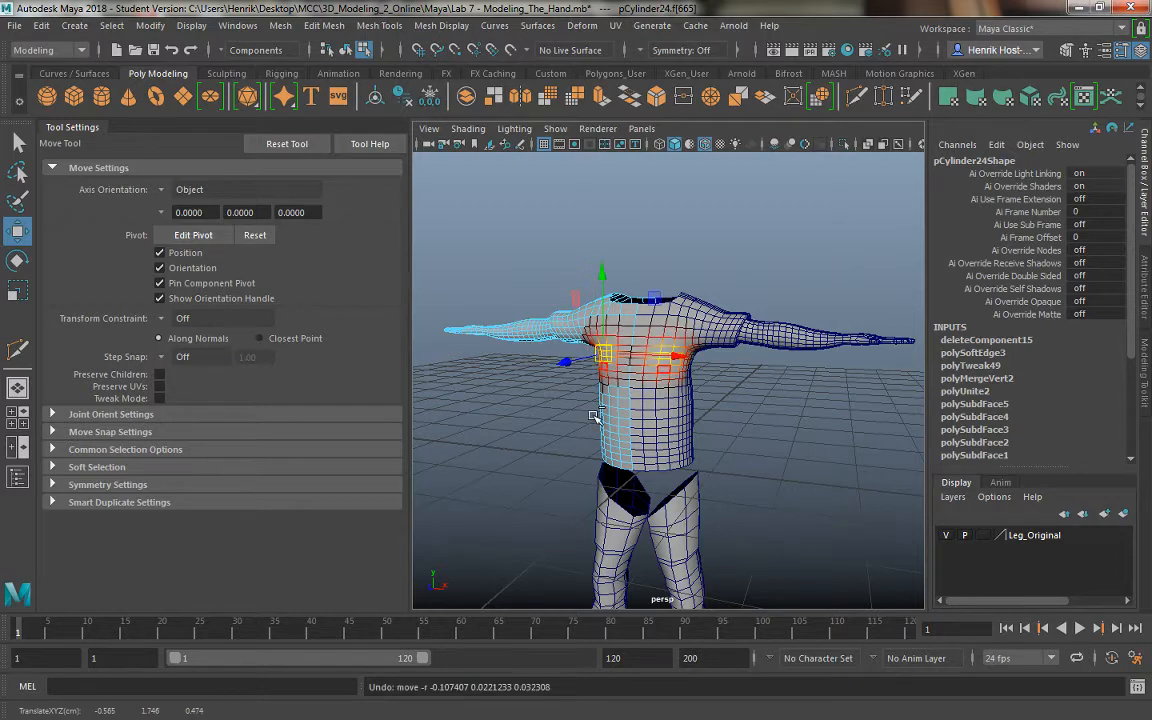
{"action": "left_click", "coordinate": [604, 420]}
{"action": "left_click_drag", "start_coordinate": [604, 420], "coordinate": [632, 412]}
{"action": "key", "text": "ctrl+z"}
{"action": "right_click_drag", "start_coordinate": [625, 341], "coordinate": [700, 221]}
Select the original body half and its mirrored instance, combine them into one mesh, and show it in the front view
{"action": "left_click", "coordinate": [673, 347]}
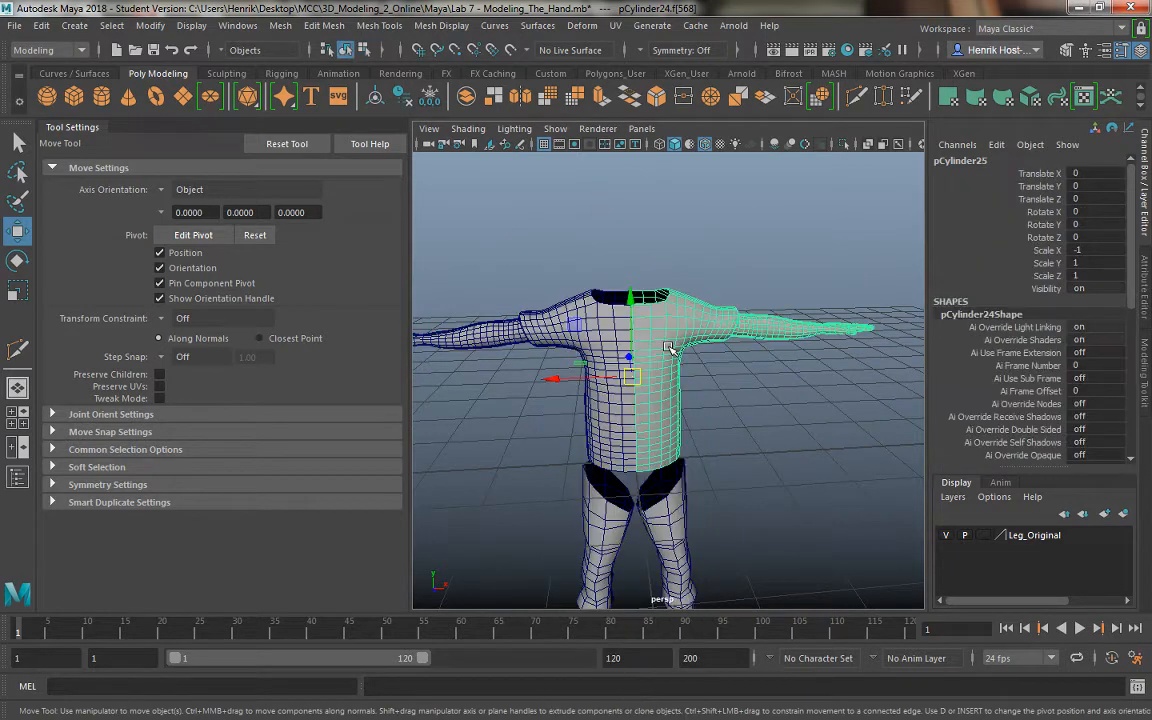
{"action": "left_click", "coordinate": [591, 319]}
{"action": "mouse_move", "coordinate": [591, 319]}
{"action": "left_mouse_down", "text": "alt"}
{"action": "mouse_move", "coordinate": [561, 319]}
{"action": "mouse_move", "coordinate": [589, 329]}
{"action": "left_mouse_up", "text": "alt"}
{"action": "right_click_drag", "start_coordinate": [589, 329], "coordinate": [617, 388], "text": "alt"}
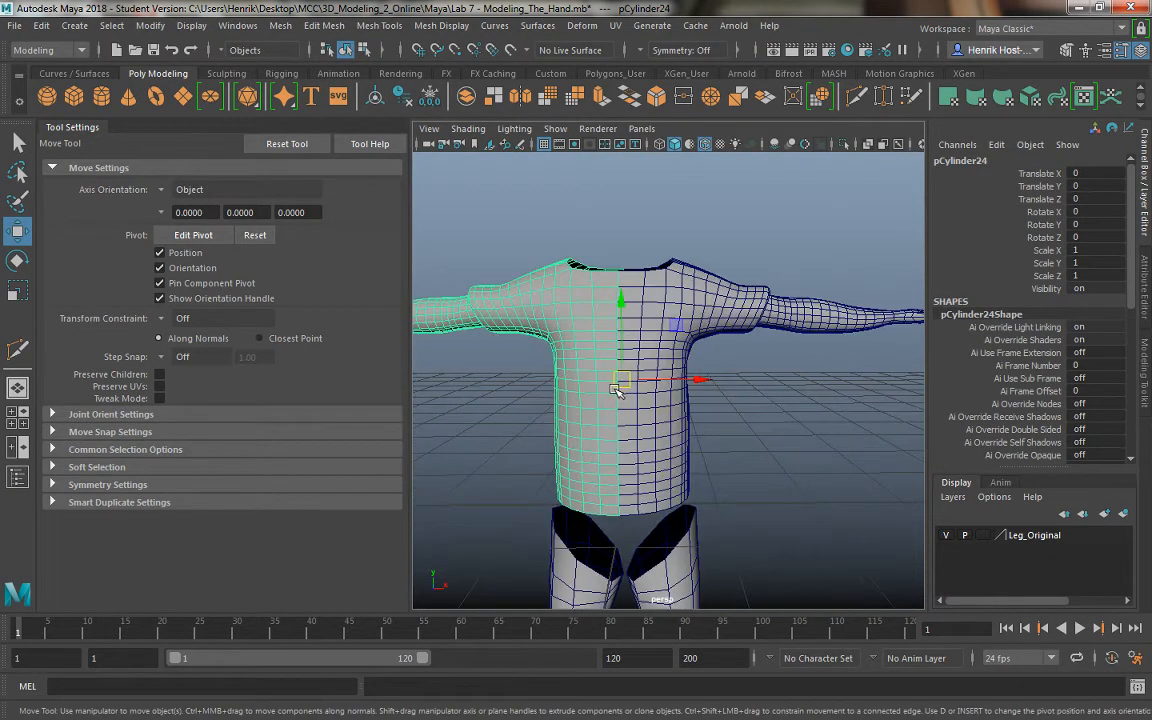
{"action": "left_click_drag", "start_coordinate": [617, 388], "coordinate": [670, 304], "text": "alt"}
{"action": "left_click", "coordinate": [679, 280]}
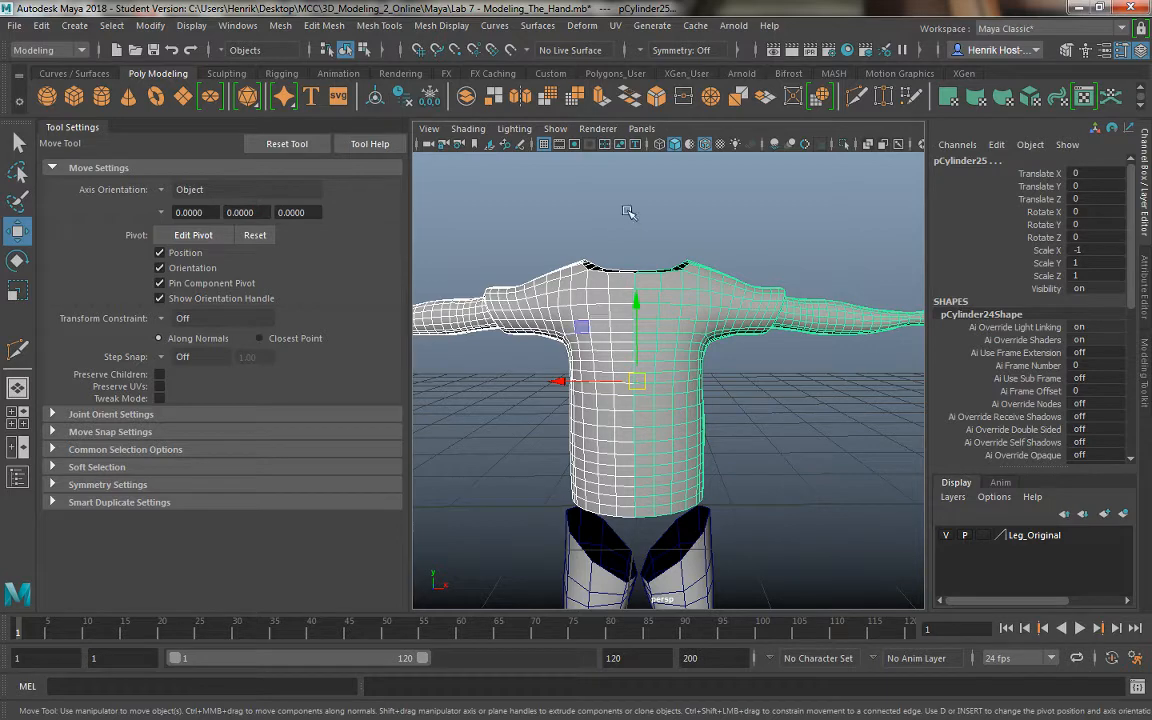
{"action": "left_click_drag", "start_coordinate": [634, 252], "coordinate": [637, 248], "text": "alt"}
{"action": "middle_click_drag", "start_coordinate": [636, 248], "coordinate": [629, 233], "text": "alt"}
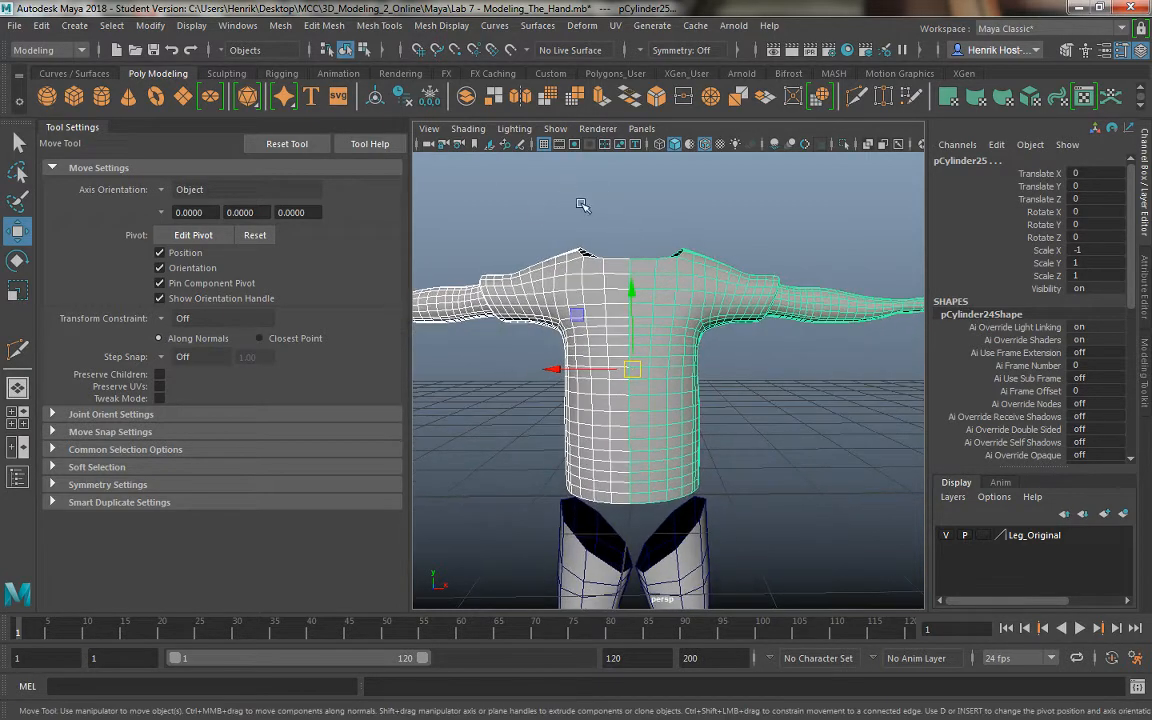
{"action": "left_click", "coordinate": [465, 103]}
{"action": "key", "text": "space"}
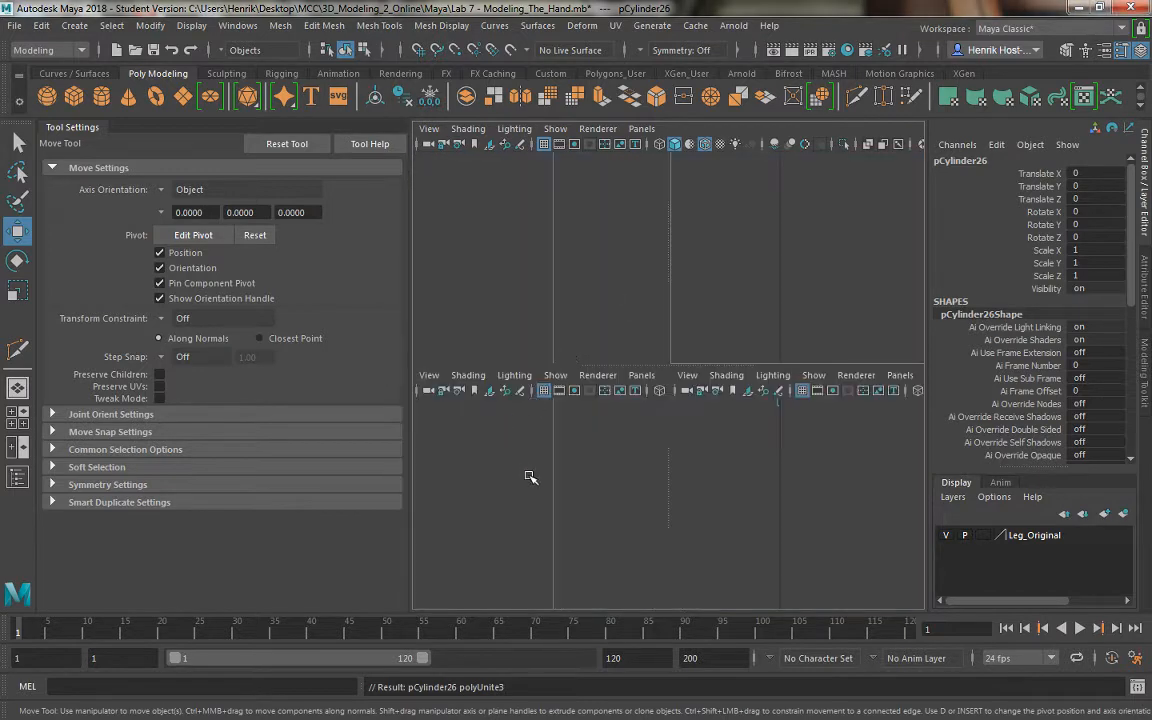
{"action": "key", "text": "space"}
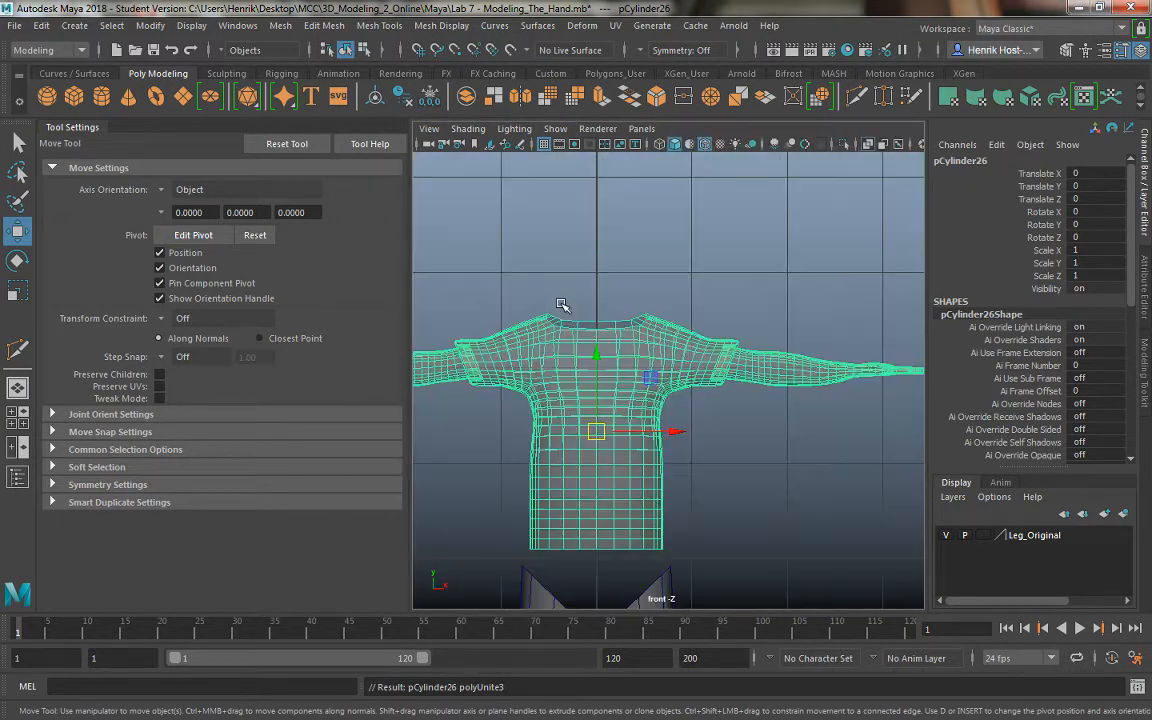
Enter vertex mode on the combined body, try moving the neckline's centre vertices down, and undo the move
{"action": "right_click_drag", "start_coordinate": [598, 341], "coordinate": [557, 243]}
{"action": "left_click", "coordinate": [599, 327]}
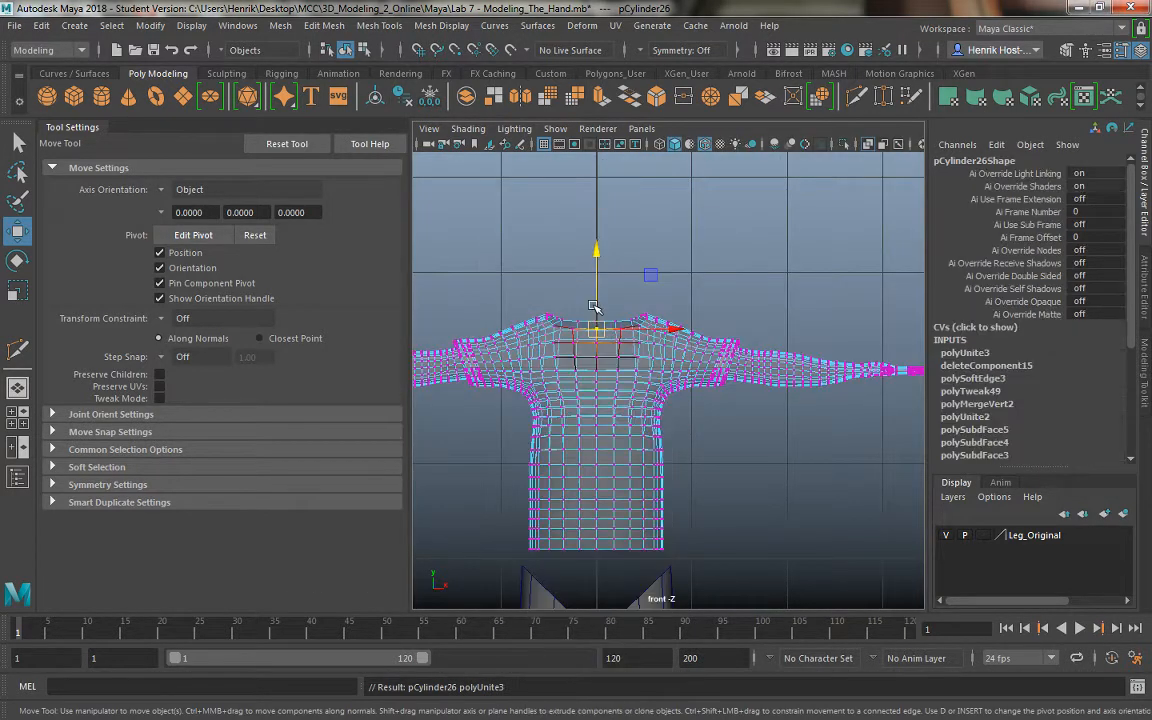
{"action": "left_click_drag", "start_coordinate": [595, 306], "coordinate": [601, 404]}
{"action": "key", "text": "ctrl+z"}
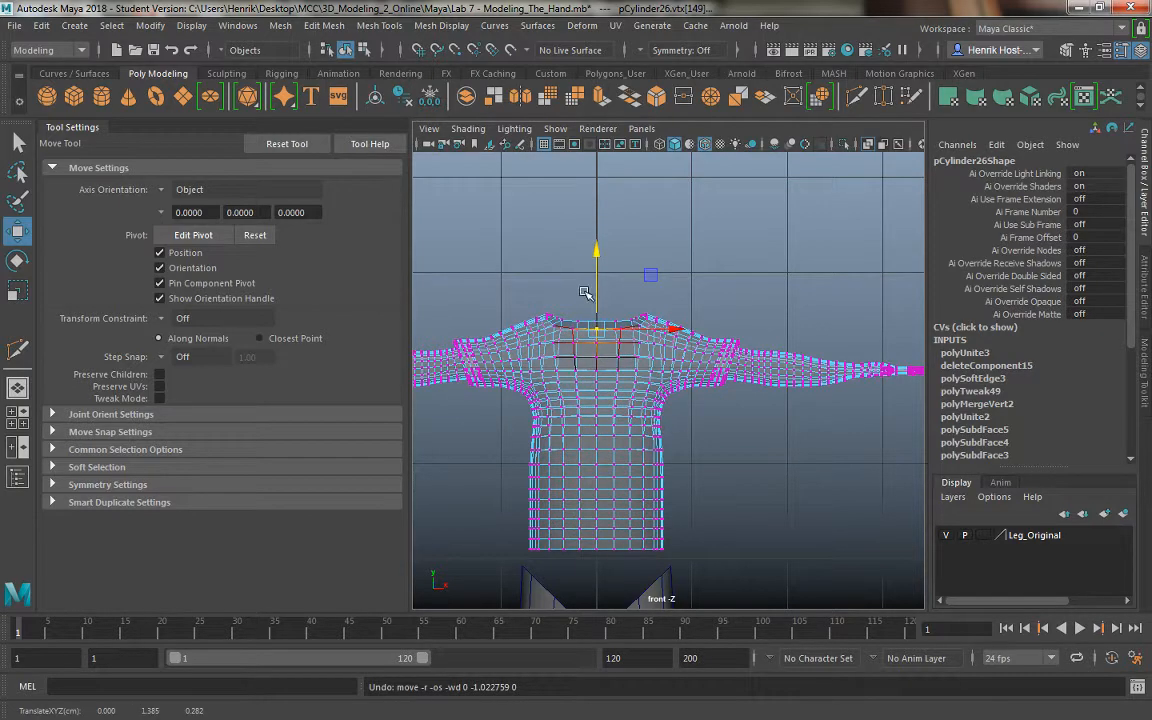
Select all vertices along the body's centre seam, try scaling them wider along X, and undo the scaling
{"action": "left_click_drag", "start_coordinate": [589, 291], "coordinate": [605, 560]}
{"action": "key", "text": "r"}
{"action": "left_click_drag", "start_coordinate": [672, 435], "coordinate": [733, 449]}
{"action": "key", "text": "ctrl+z"}
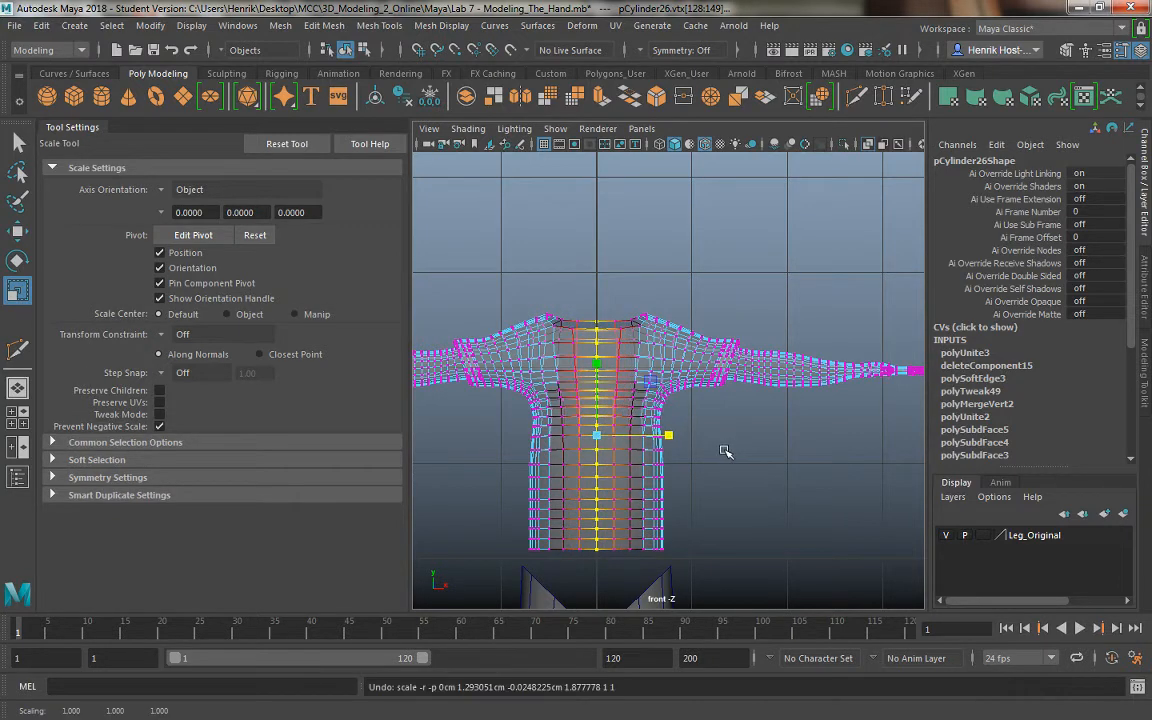
{"action": "key", "text": "b"}
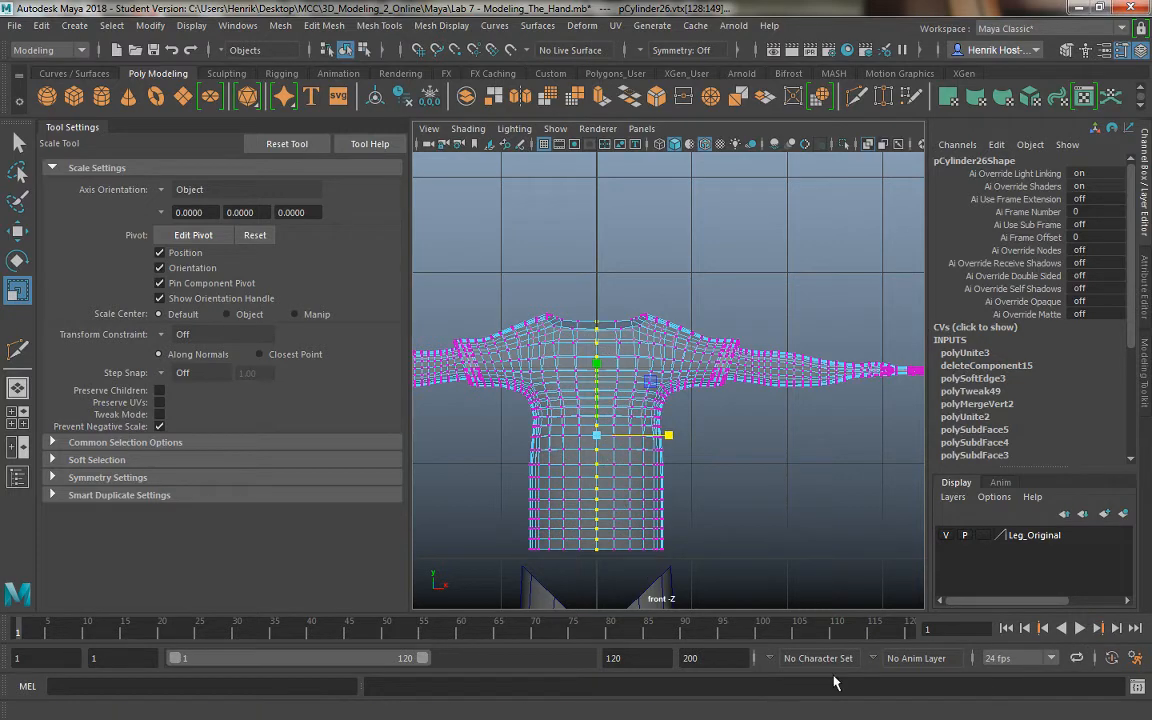
Run the MEL command move -x 0; on the selected centre seam vertices from the Script Editor, and return to the model
{"action": "left_click", "coordinate": [1137, 688]}
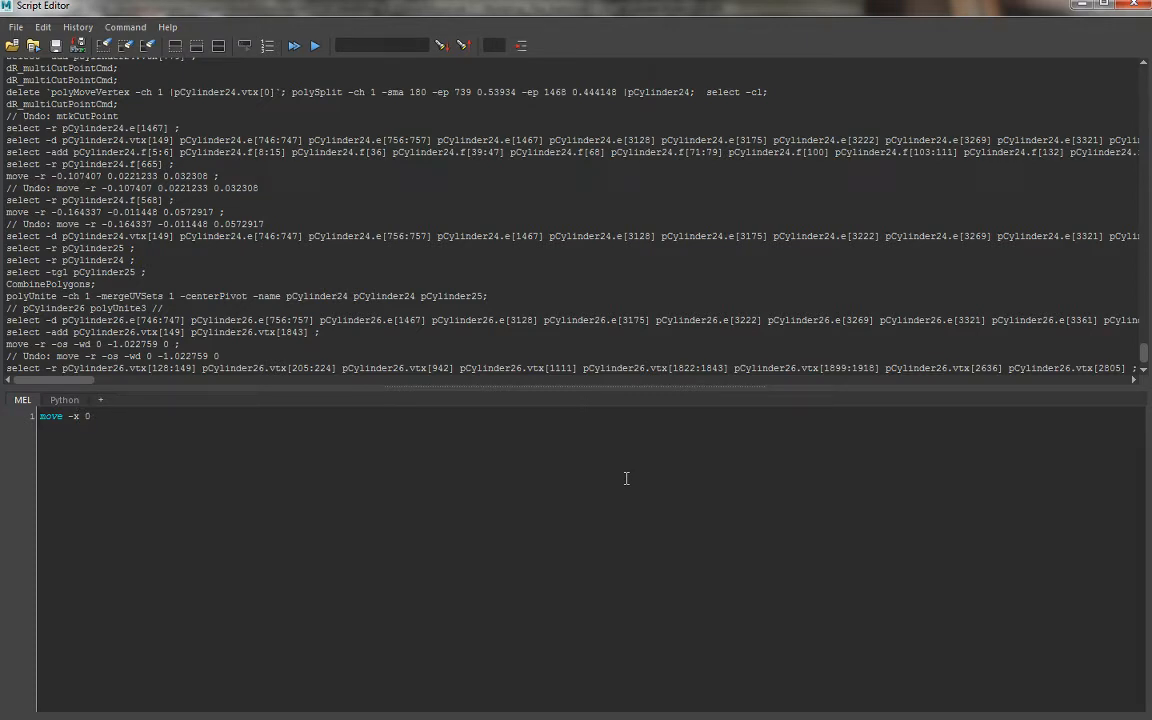
{"action": "type", "text": ";"}
{"action": "key", "text": "ctrl+Return"}
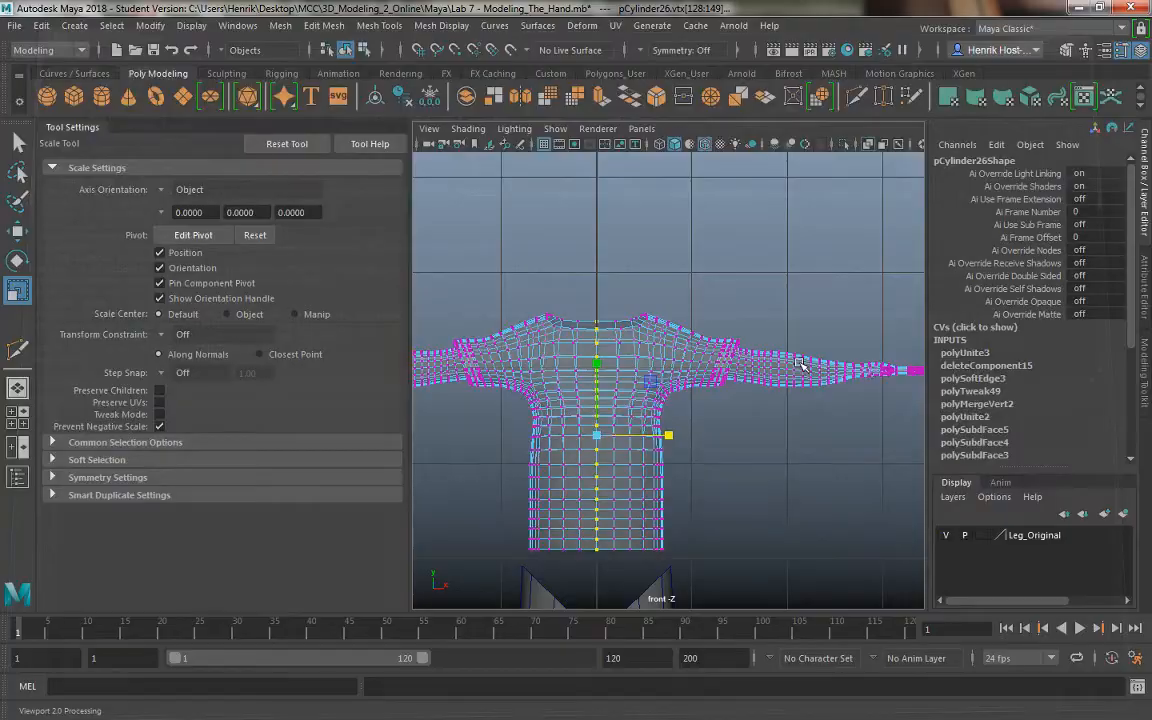
{"action": "left_click", "coordinate": [1081, 7]}
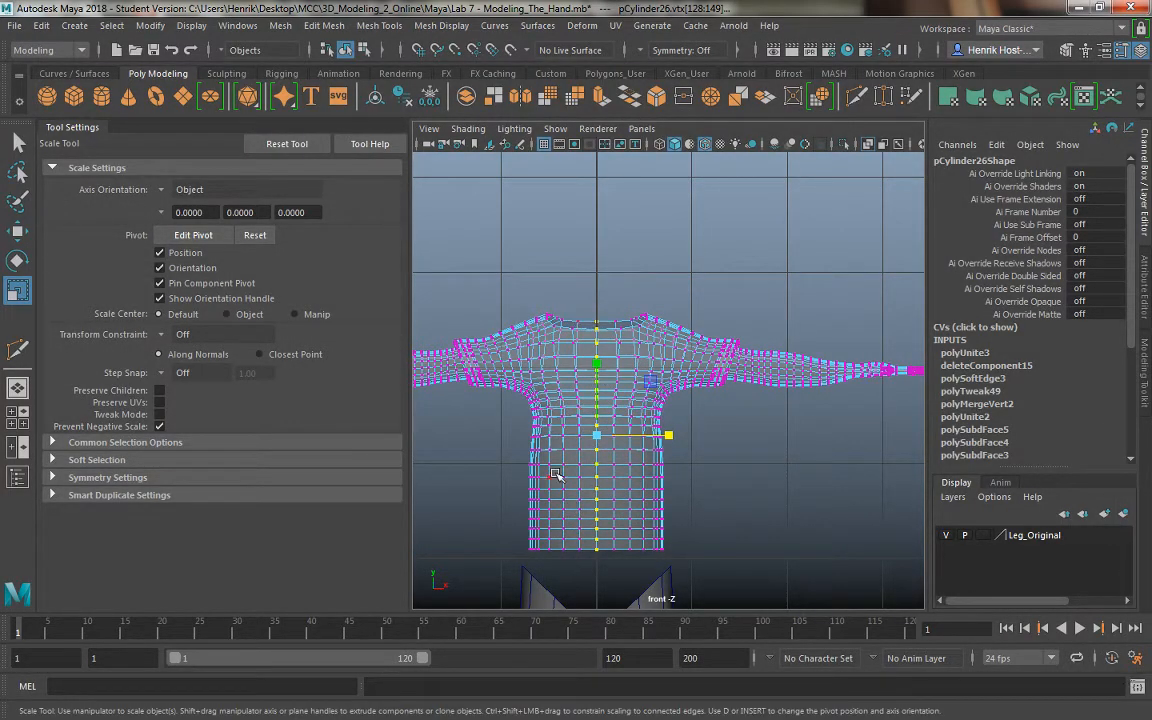
Move one neckline centre vertex away from the midline and realign it with the MEL command move -x 0
{"action": "left_click", "coordinate": [597, 325]}
{"action": "key", "text": "w"}
{"action": "key", "text": "f"}
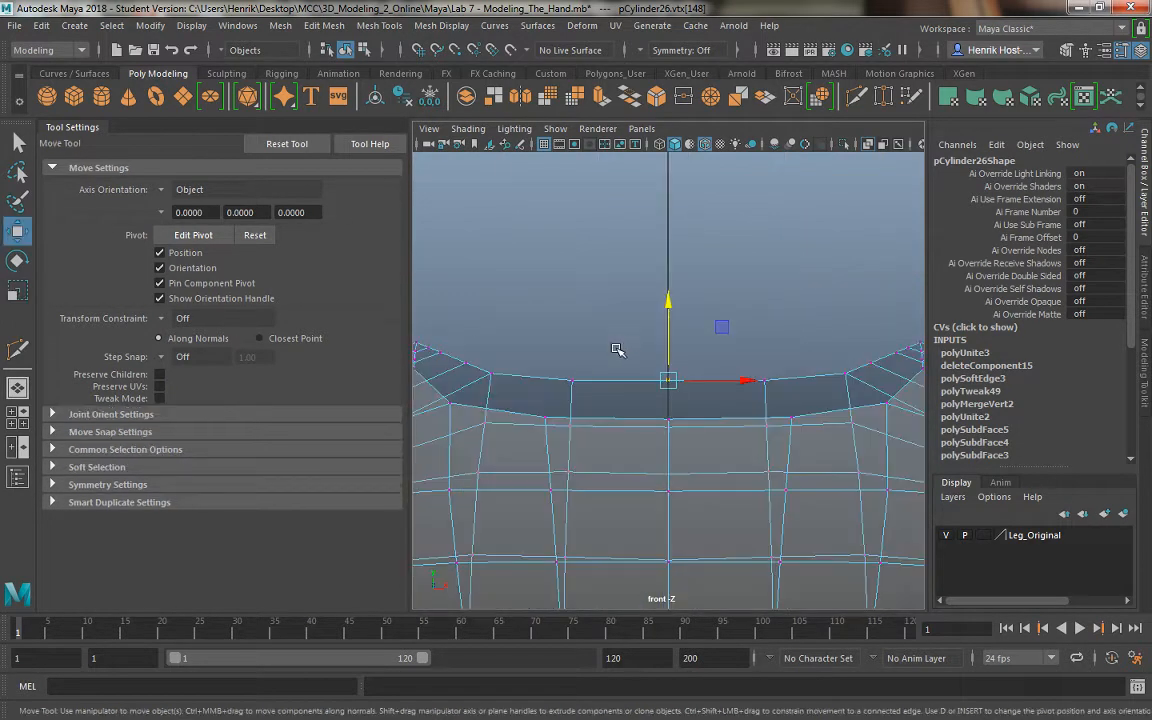
{"action": "left_click_drag", "start_coordinate": [664, 380], "coordinate": [547, 304]}
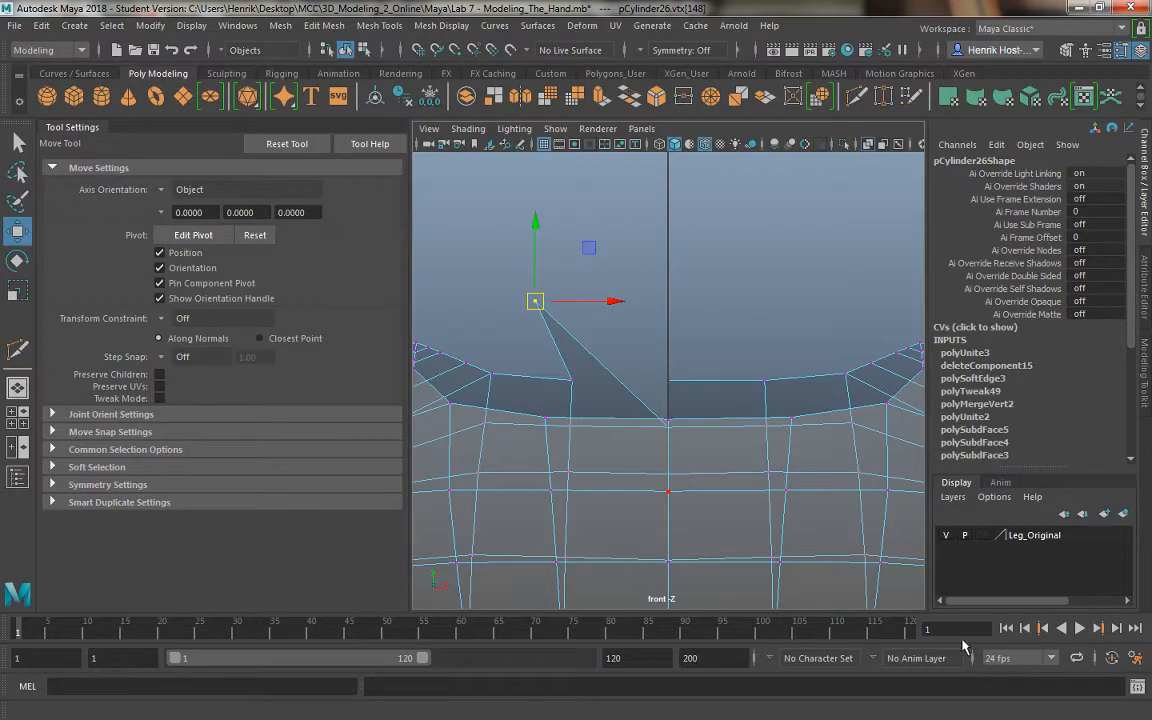
{"action": "left_click", "coordinate": [1136, 686]}
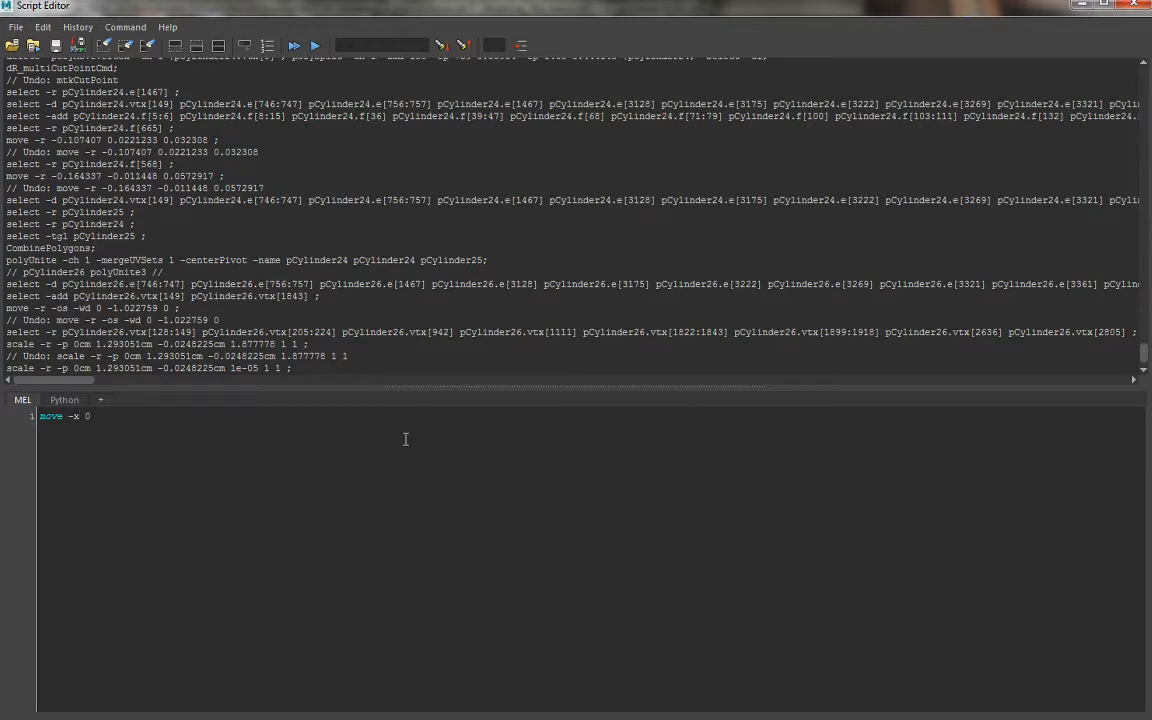
{"action": "key", "text": "ctrl+Return"}
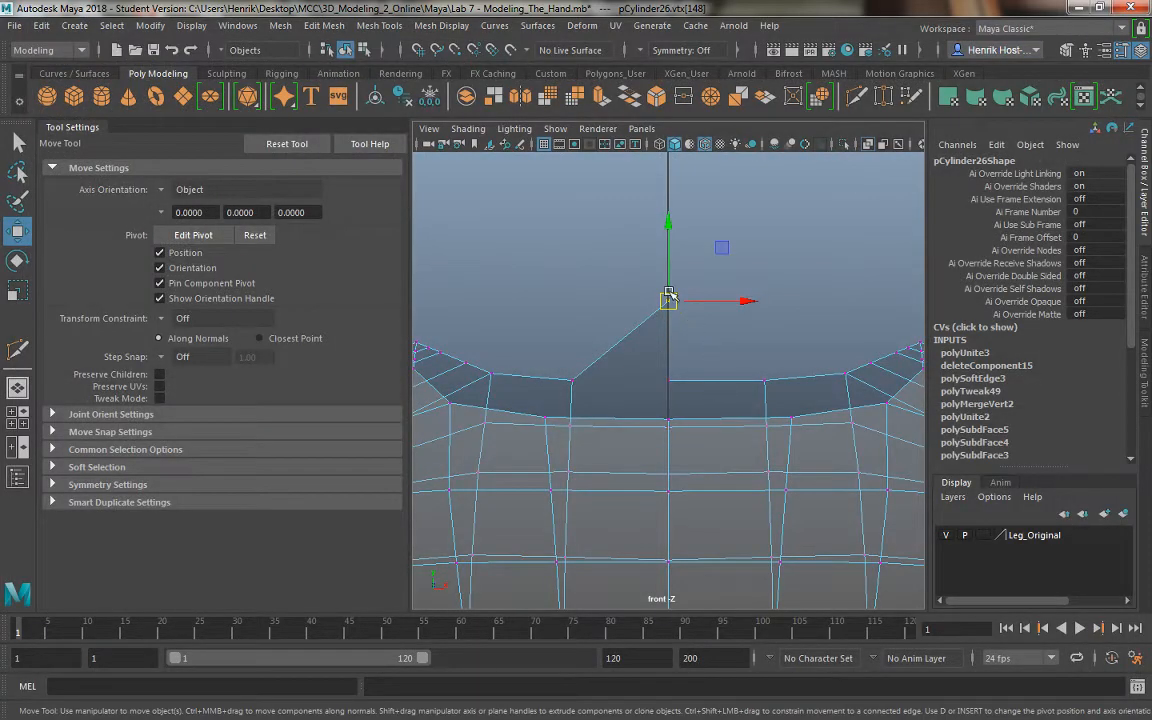
Undo the neckline vertex's realignment and move, redo the move to show it, and undo it again
{"action": "left_click_drag", "start_coordinate": [530, 246], "coordinate": [703, 337]}
{"action": "key", "text": "ctrl+z"}
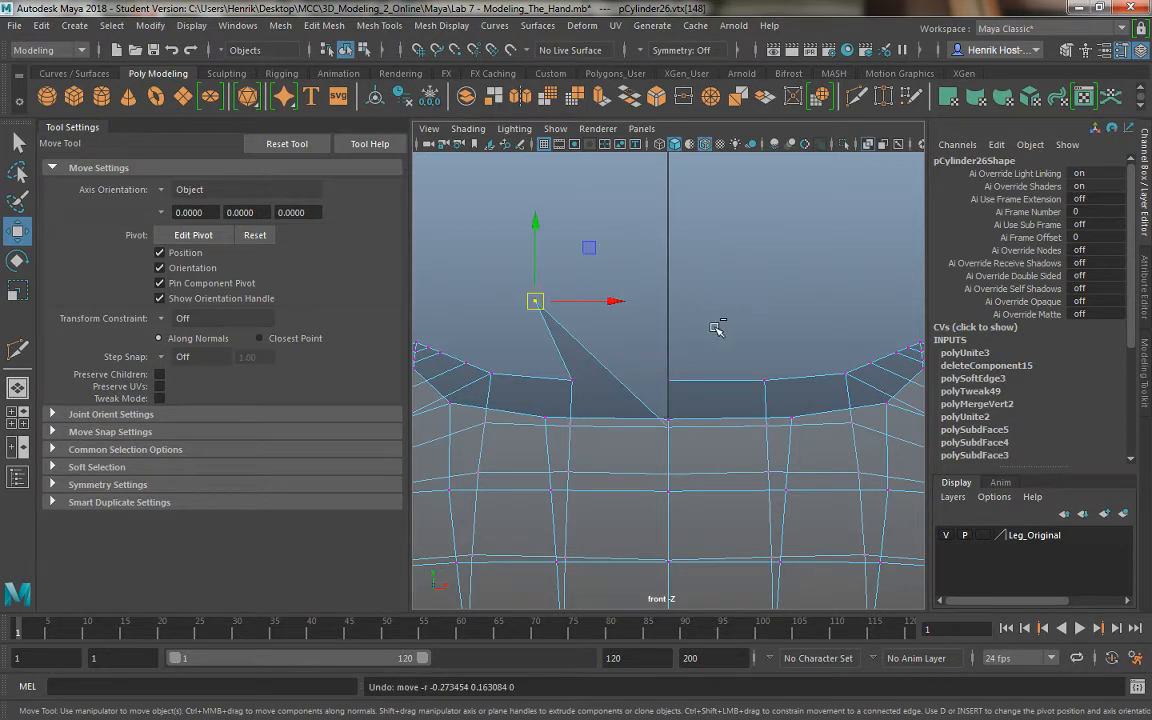
{"action": "key", "text": "ctrl+z"}
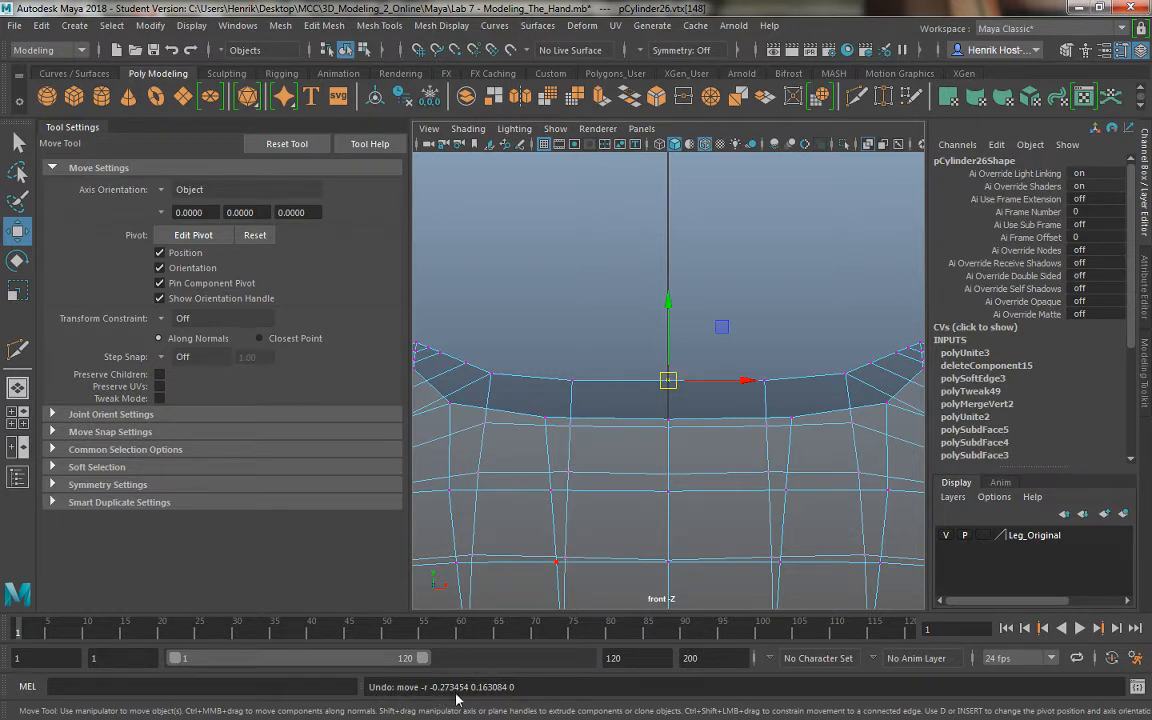
{"action": "key", "text": "shift+z"}
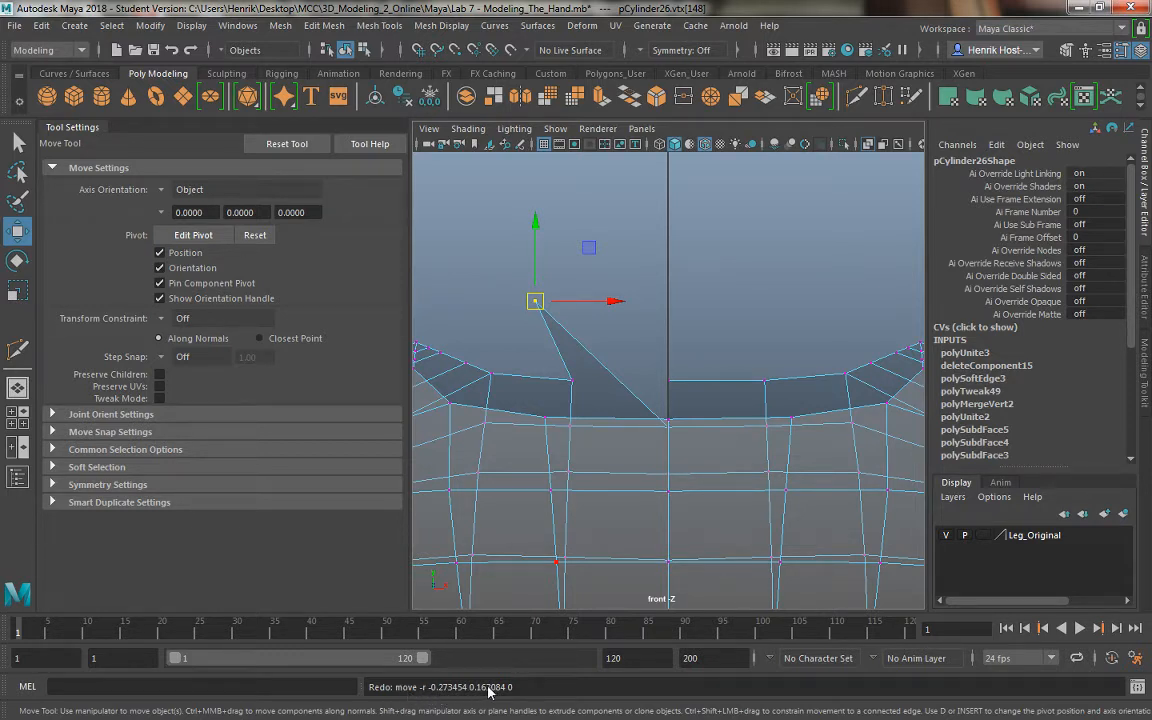
{"action": "left_click", "coordinate": [536, 301]}
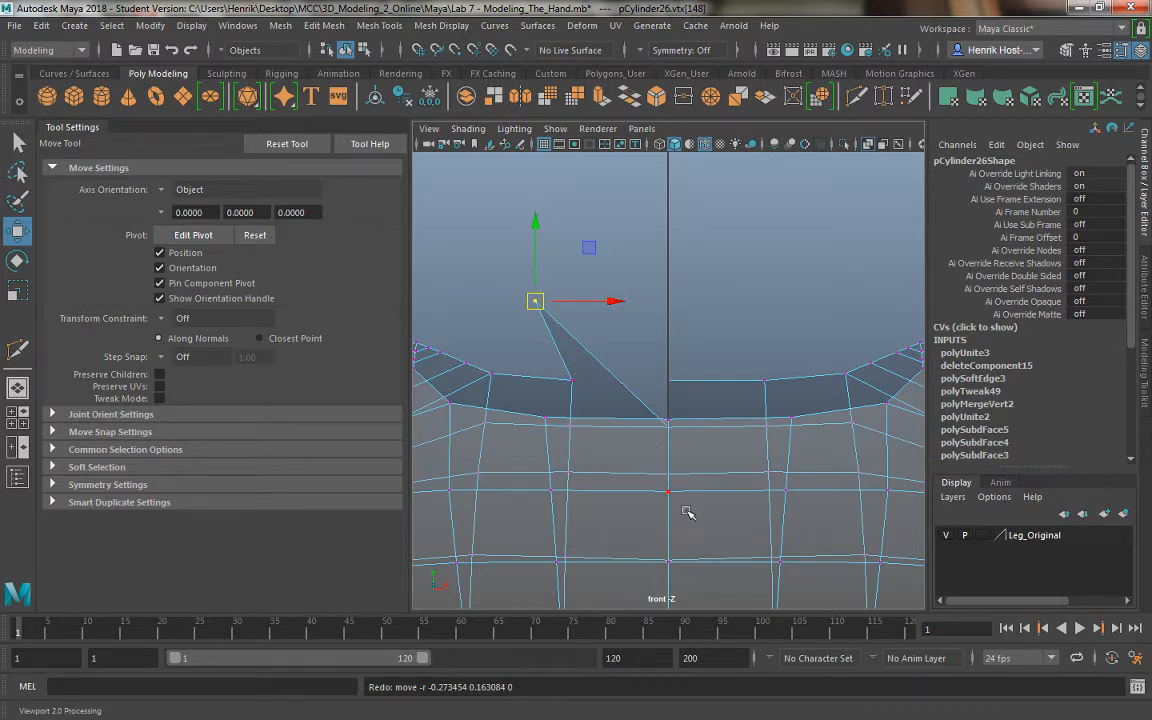
{"action": "key", "text": "ctrl+z"}
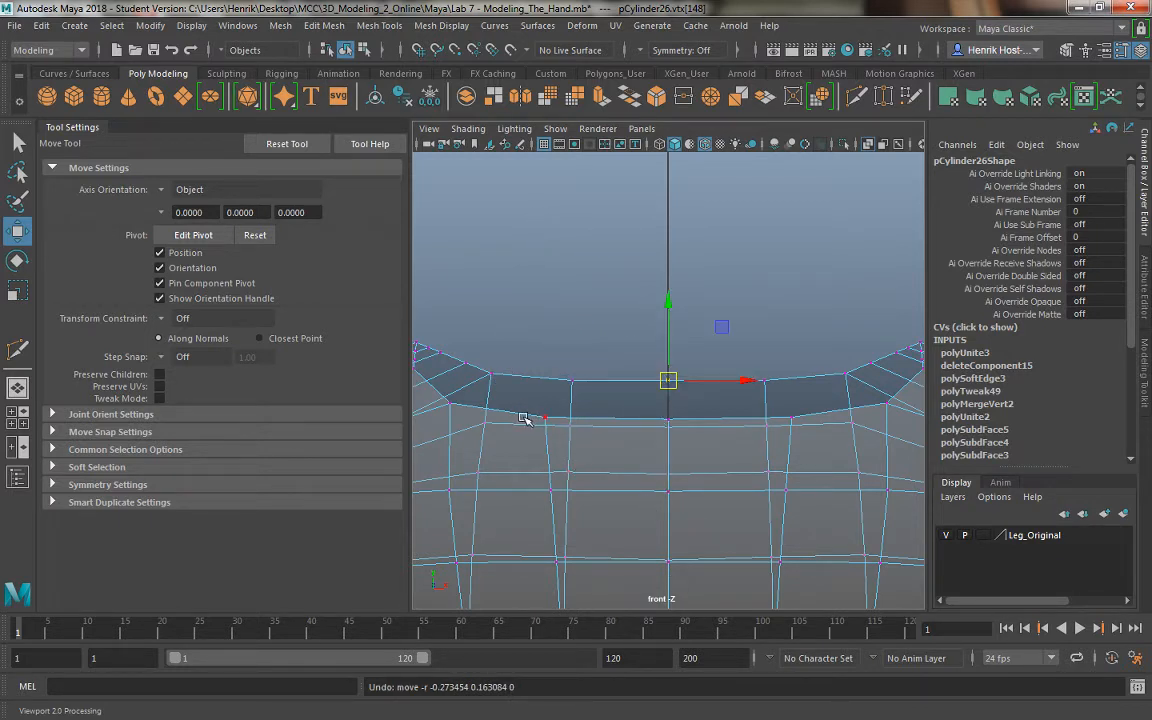
Select the vertices along the body's whole centre seam, merge them with Merge Vertices, and return to object mode
{"action": "middle_click_drag", "start_coordinate": [593, 318], "coordinate": [554, 306], "text": "alt"}
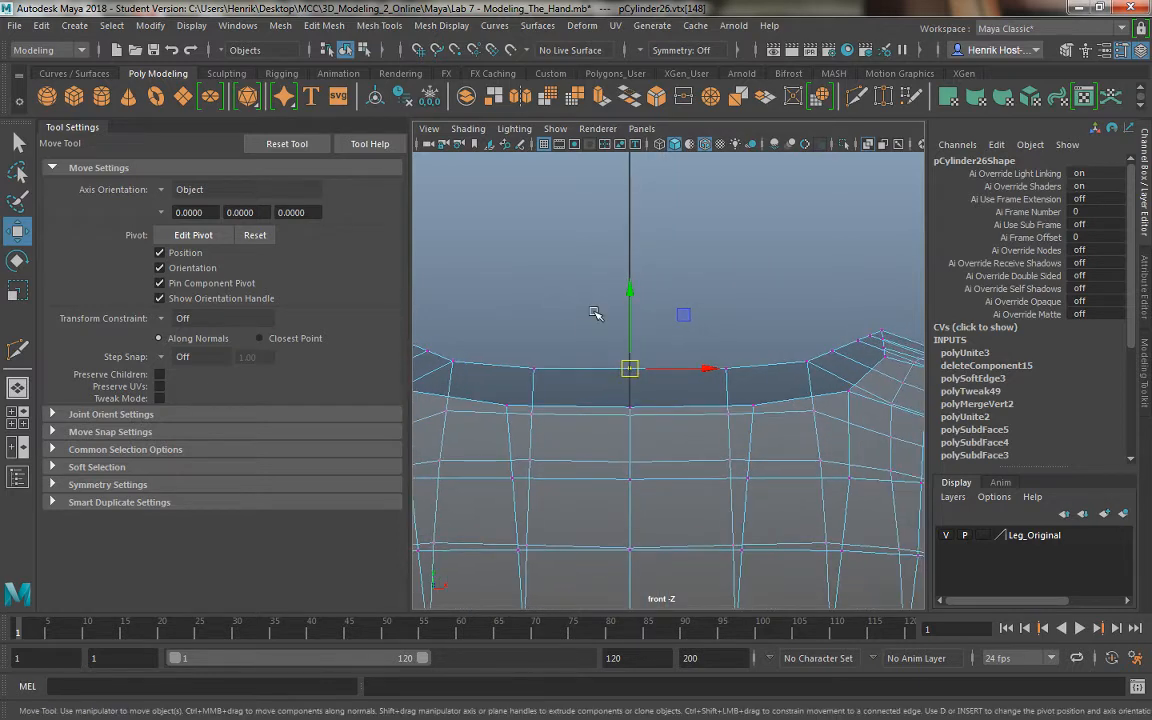
{"action": "scroll", "coordinate": [594, 314], "scroll_direction": "down", "scroll_amount": 5}
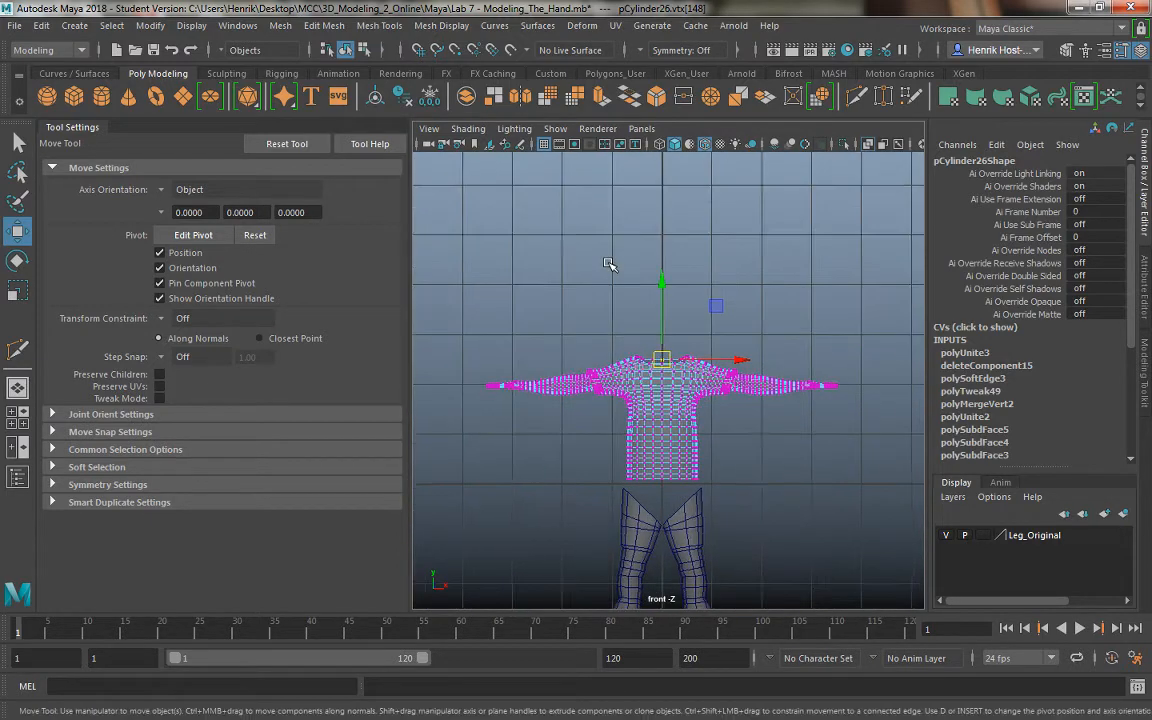
{"action": "scroll", "coordinate": [705, 450], "scroll_direction": "up", "scroll_amount": 4}
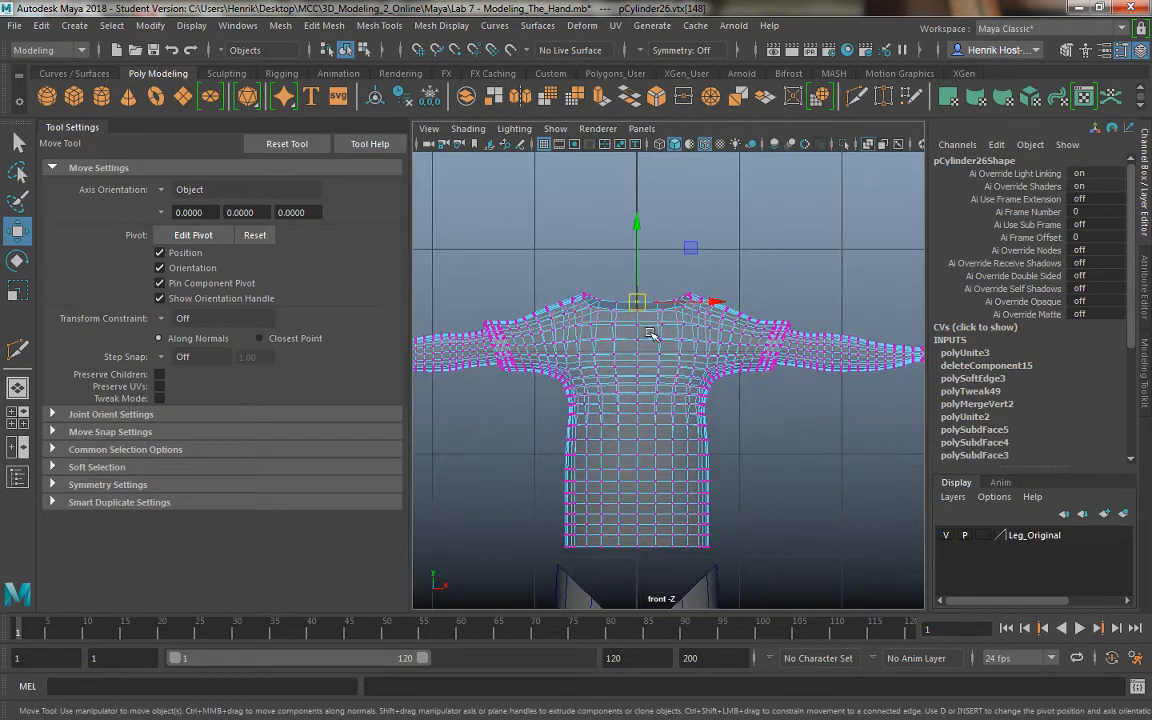
{"action": "left_click", "coordinate": [627, 272]}
{"action": "left_click_drag", "start_coordinate": [628, 278], "coordinate": [642, 584]}
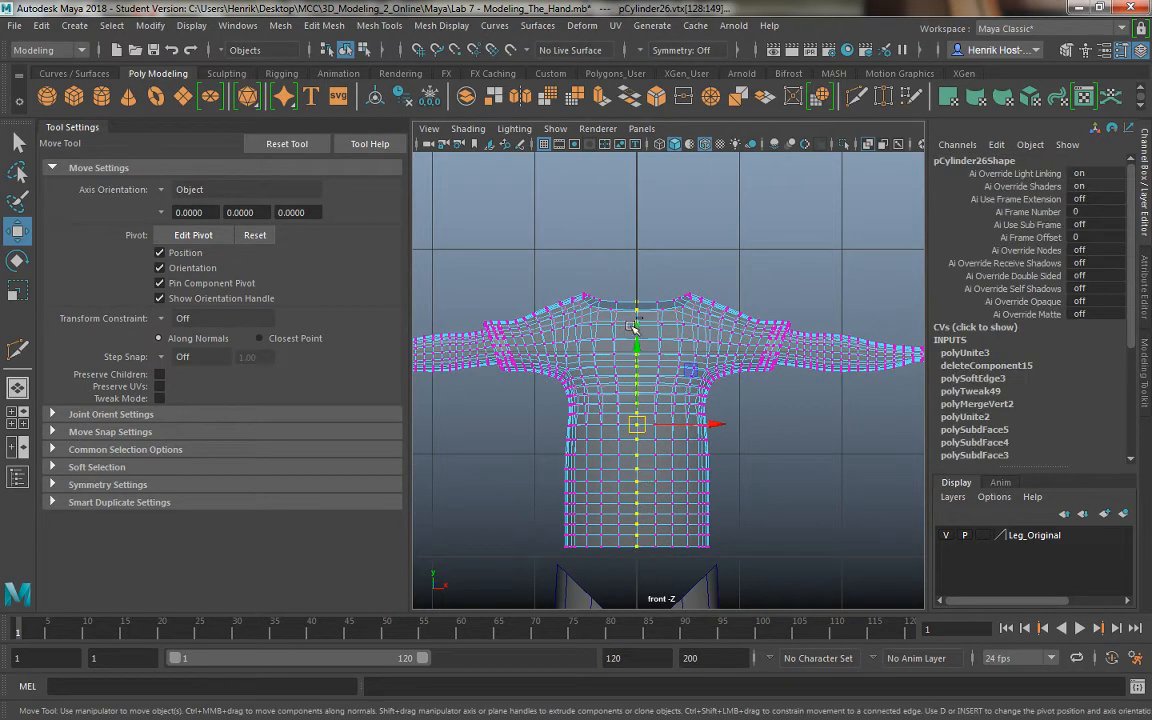
{"action": "right_click", "coordinate": [632, 328], "text": "shift"}
{"action": "mouse_move", "coordinate": [630, 282]}
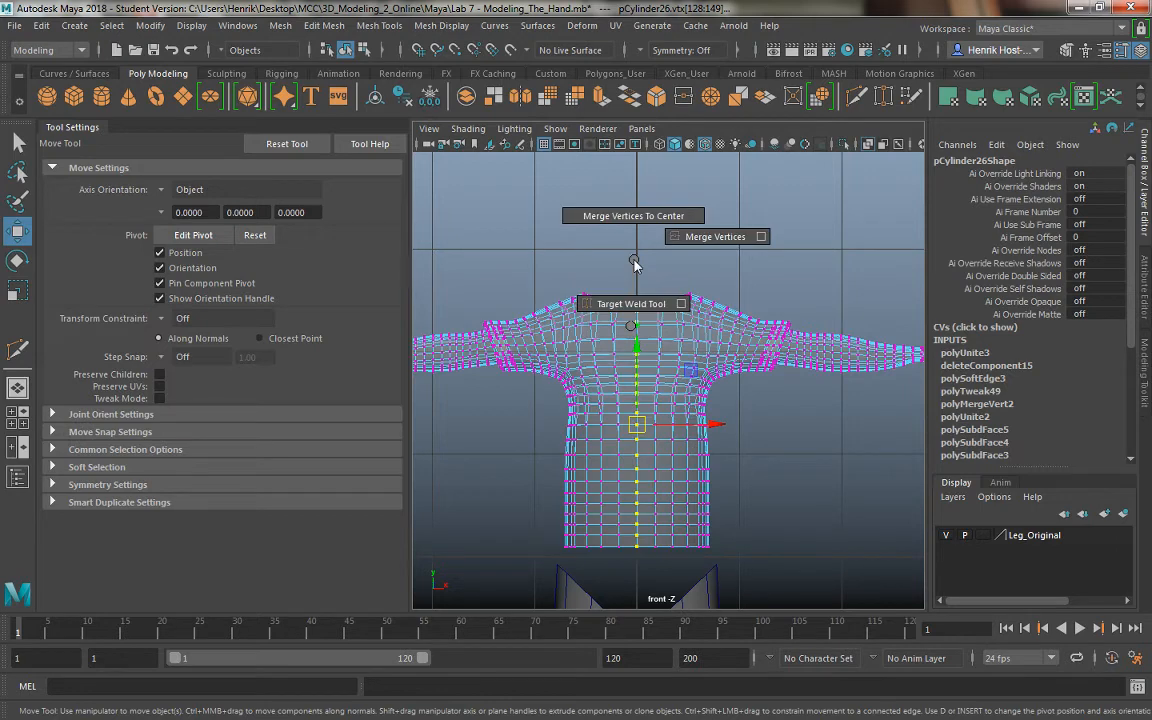
{"action": "left_click", "coordinate": [704, 237]}
{"action": "right_click_drag", "start_coordinate": [656, 333], "coordinate": [699, 238]}
{"action": "right_click_drag", "start_coordinate": [671, 333], "coordinate": [743, 221]}
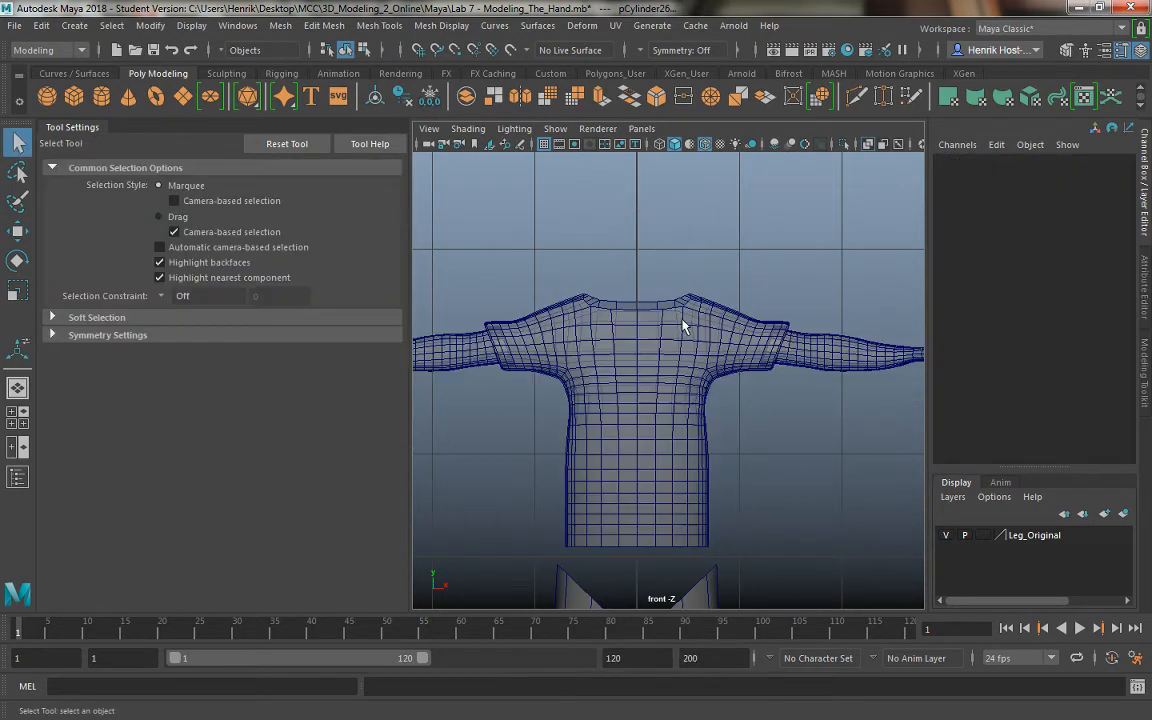
Select the body to check that it is one mesh, deselect it, and inspect it in the perspective view
{"action": "left_click", "coordinate": [648, 393]}
{"action": "left_click", "coordinate": [748, 440]}
{"action": "key", "text": "space"}
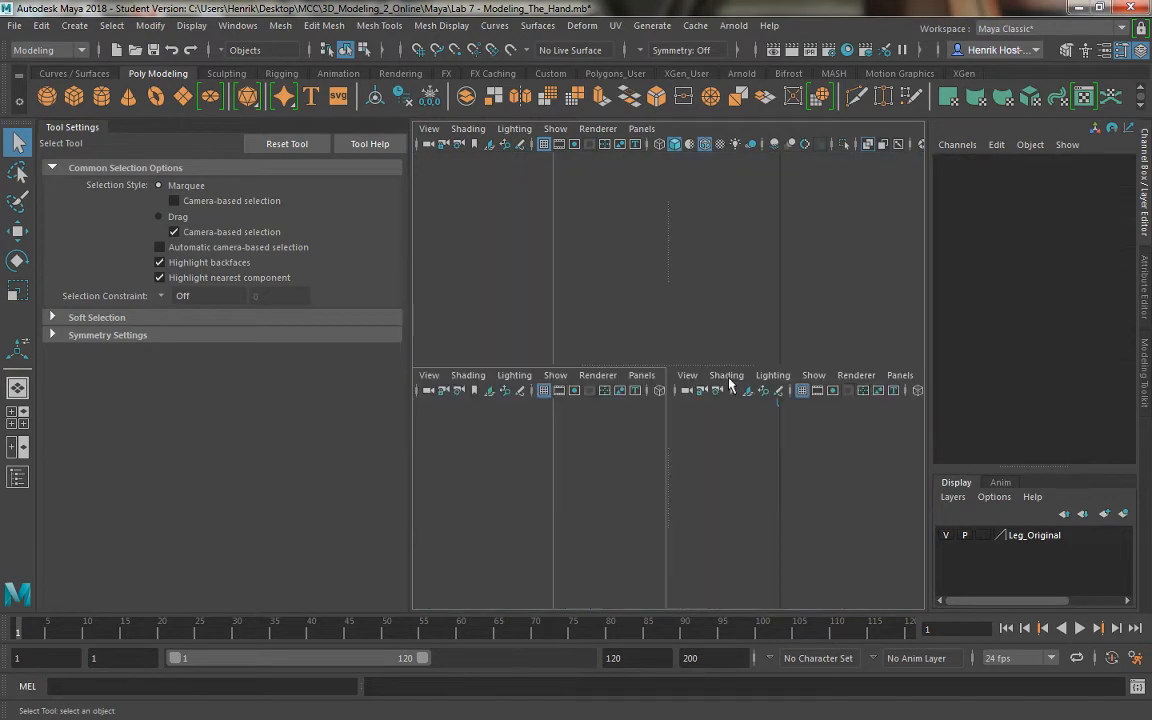
{"action": "key", "text": "space"}
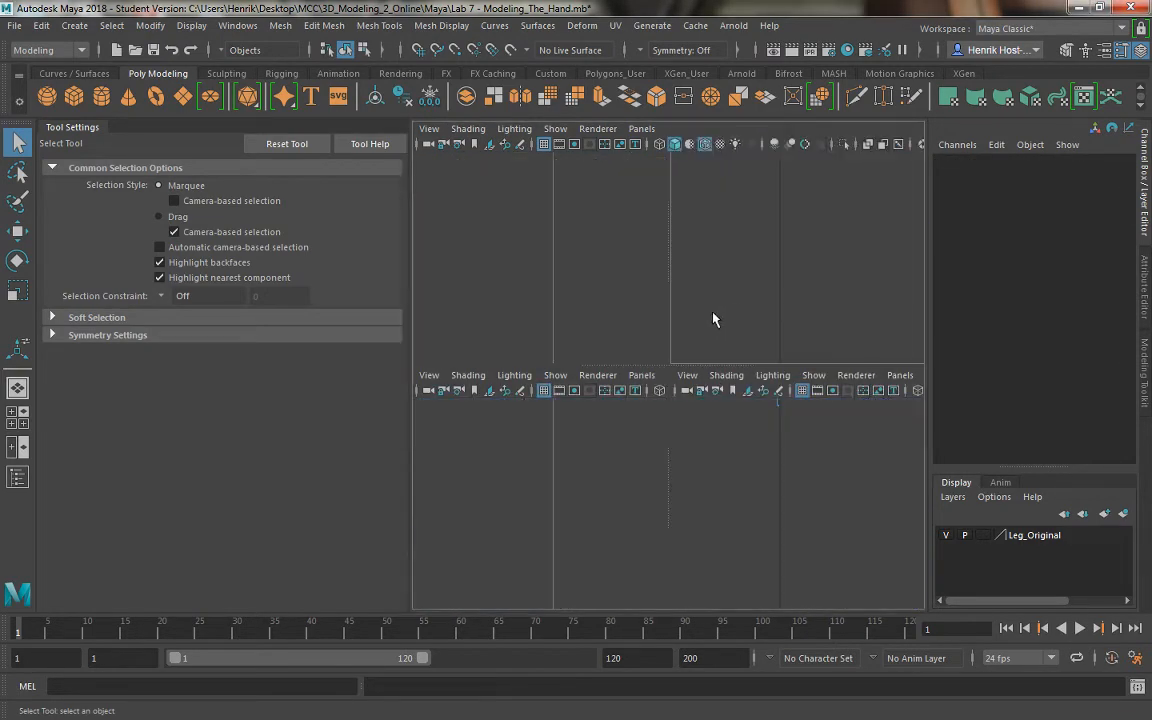
{"action": "left_click_drag", "start_coordinate": [674, 319], "coordinate": [610, 362], "text": "alt"}
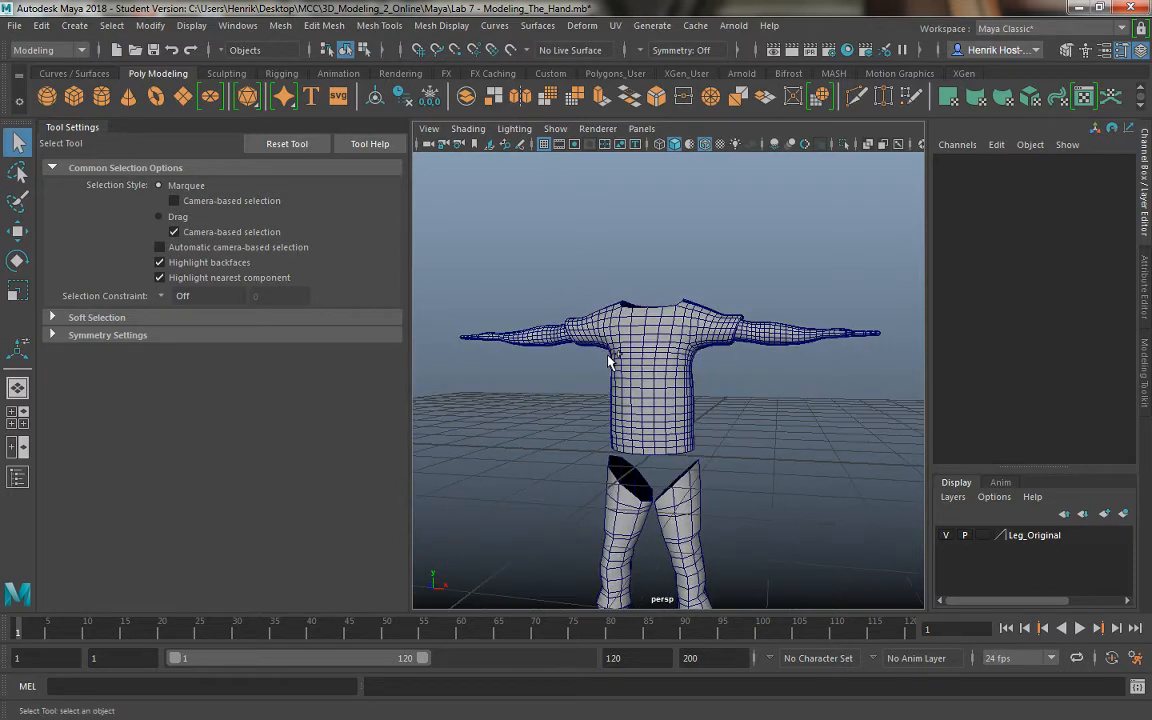
Save the scene under the new file name "Lab 8 - Combining_Hand_Arm_Body.mb"
{"action": "key", "text": "ctrl+shift+s"}
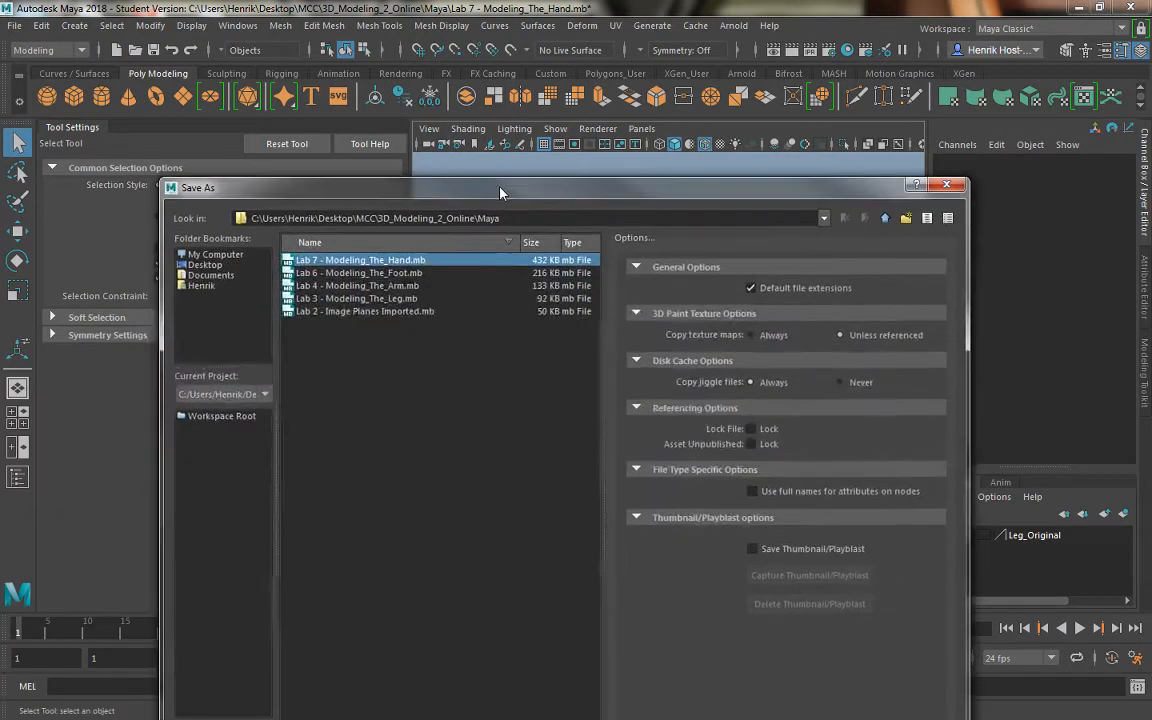
{"action": "left_click", "coordinate": [243, 675]}
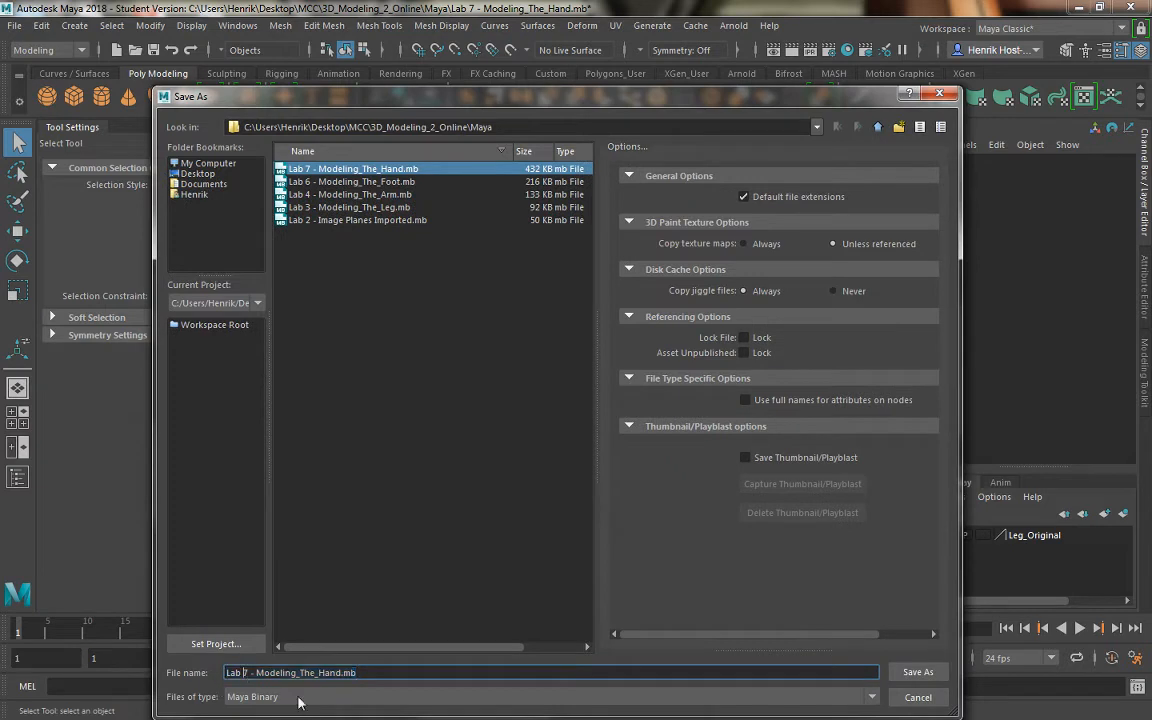
{"action": "key", "text": "Delete"}
{"action": "type", "text": "8"}
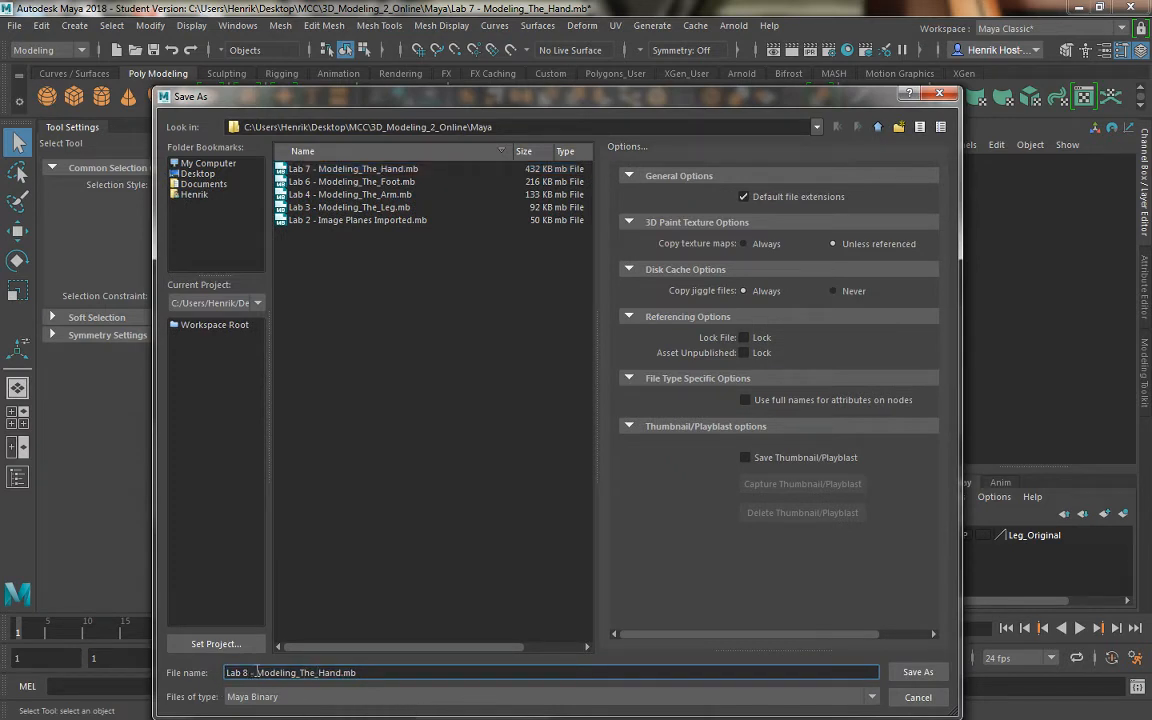
{"action": "left_click_drag", "start_coordinate": [257, 673], "coordinate": [329, 674]}
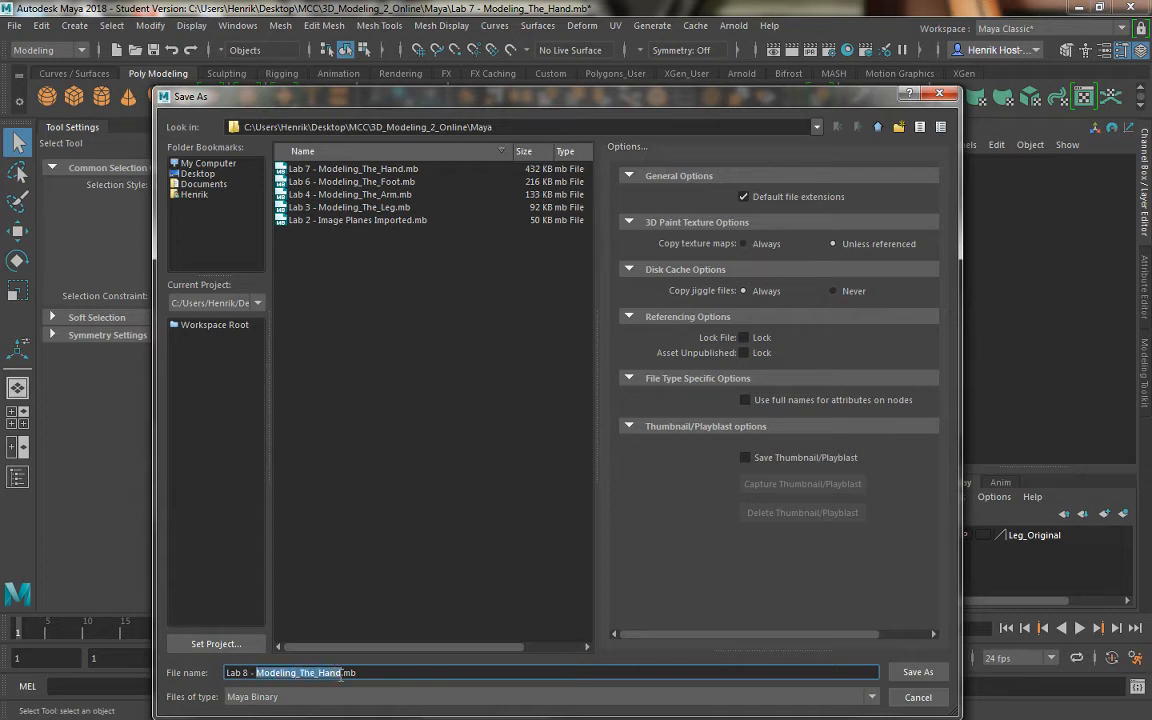
{"action": "type", "text": "Combin"}
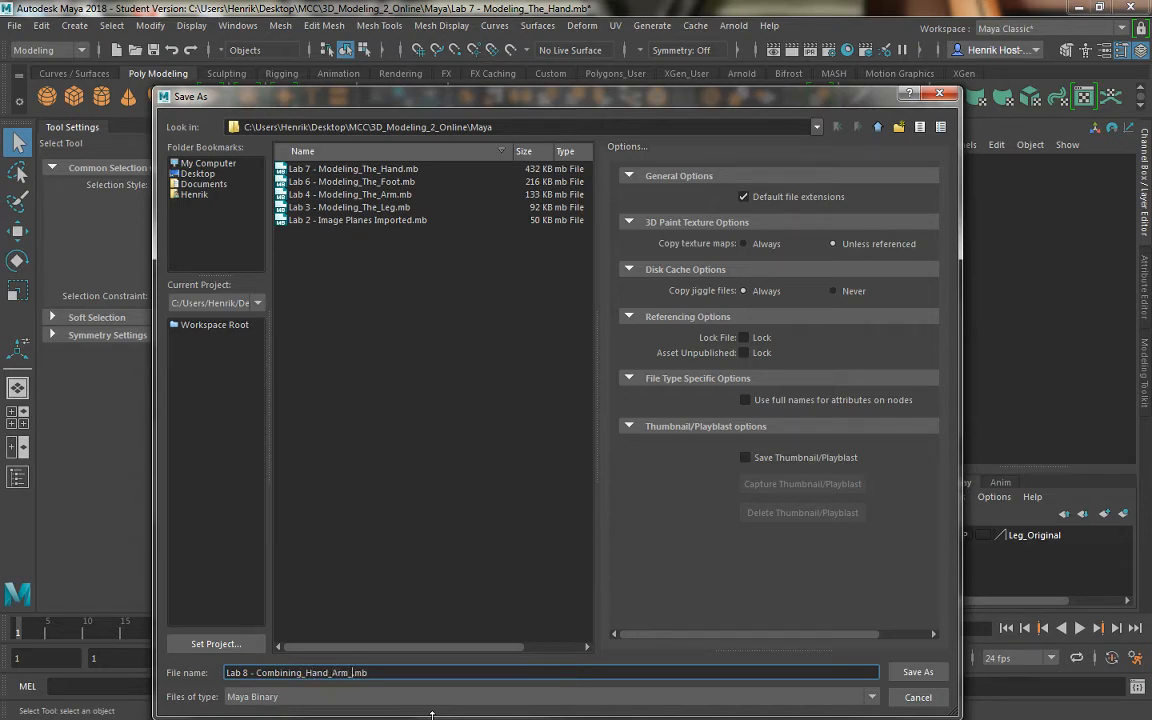
{"action": "key", "text": "Return"}
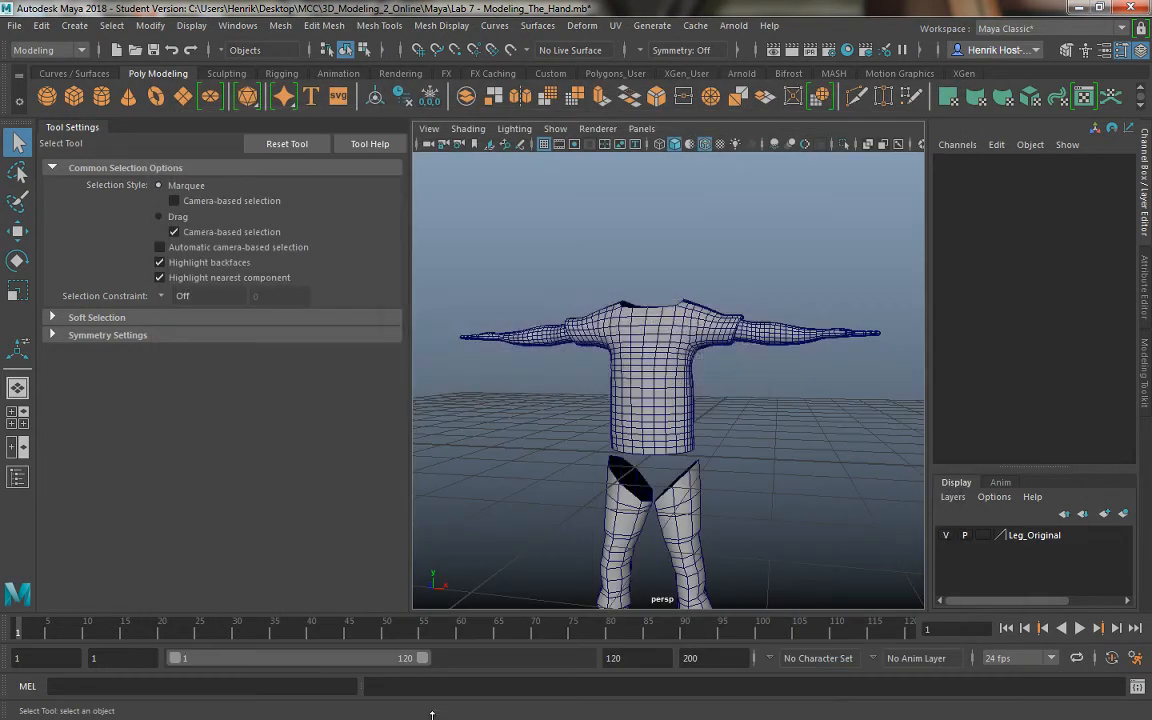
{"action": "key", "text": "Return"}
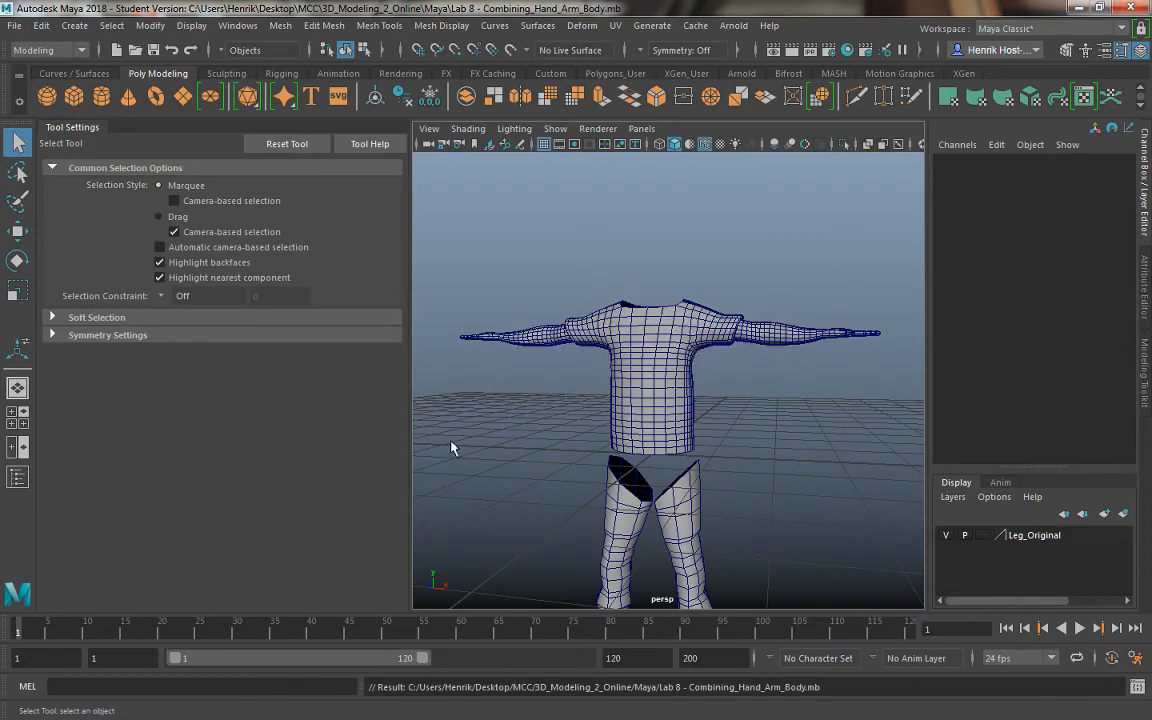
Turn off Wireframe on Shaded and inspect the smooth-shaded body and arms from above in the perspective view
{"action": "left_click_drag", "start_coordinate": [555, 365], "coordinate": [697, 408], "text": "alt"}
{"action": "left_click", "coordinate": [467, 128]}
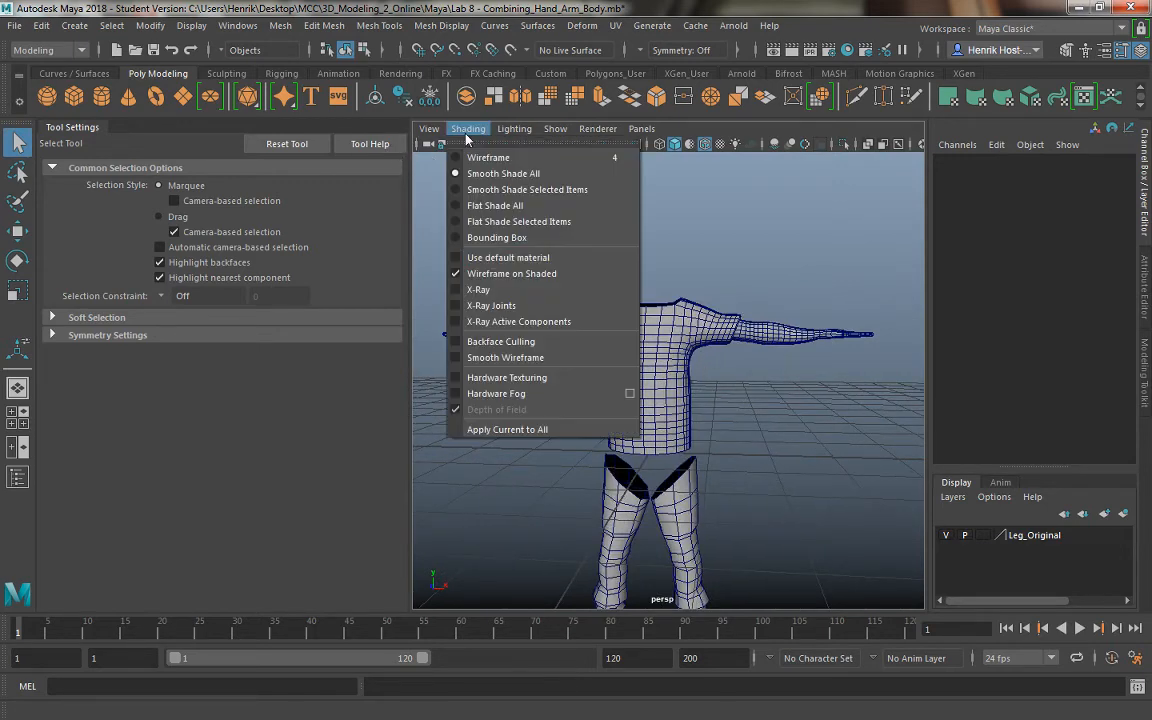
{"action": "left_click", "coordinate": [499, 275]}
{"action": "mouse_move", "coordinate": [550, 380]}
{"action": "left_mouse_down", "text": "alt"}
{"action": "mouse_move", "coordinate": [560, 394]}
{"action": "mouse_move", "coordinate": [637, 398]}
{"action": "left_mouse_up", "text": "alt"}
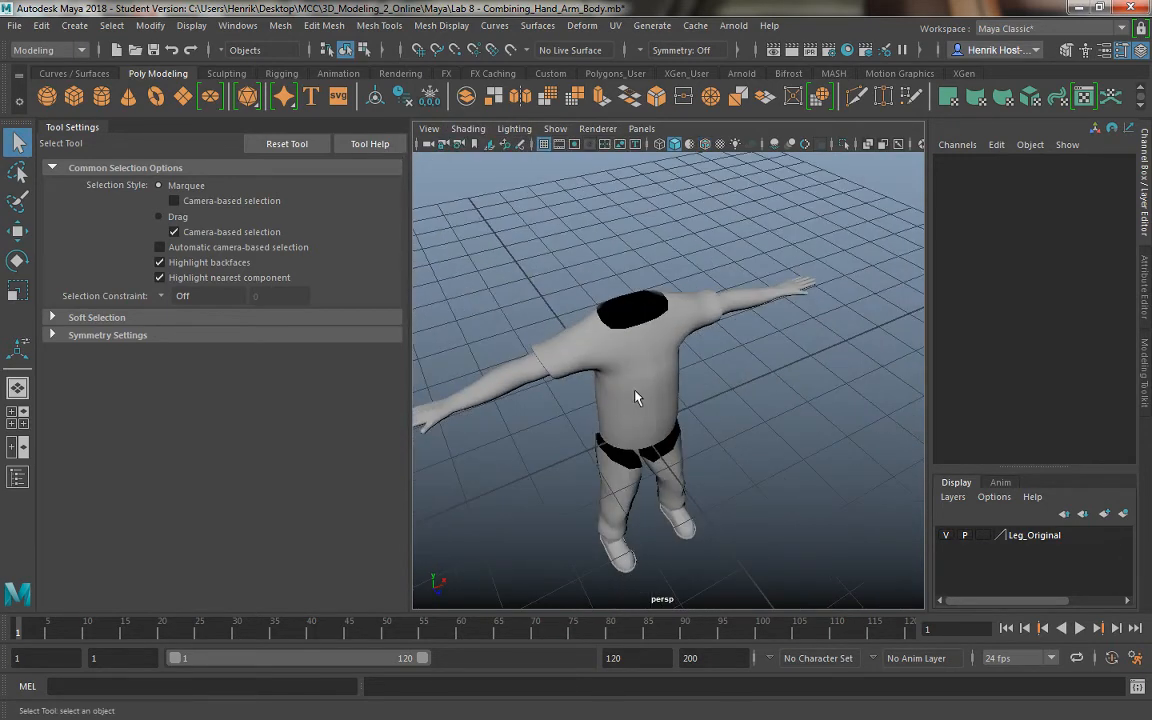
{"action": "left_click", "coordinate": [627, 375]}
{"action": "left_click", "coordinate": [774, 419]}
{"action": "left_click_drag", "start_coordinate": [697, 428], "coordinate": [679, 399], "text": "alt"}
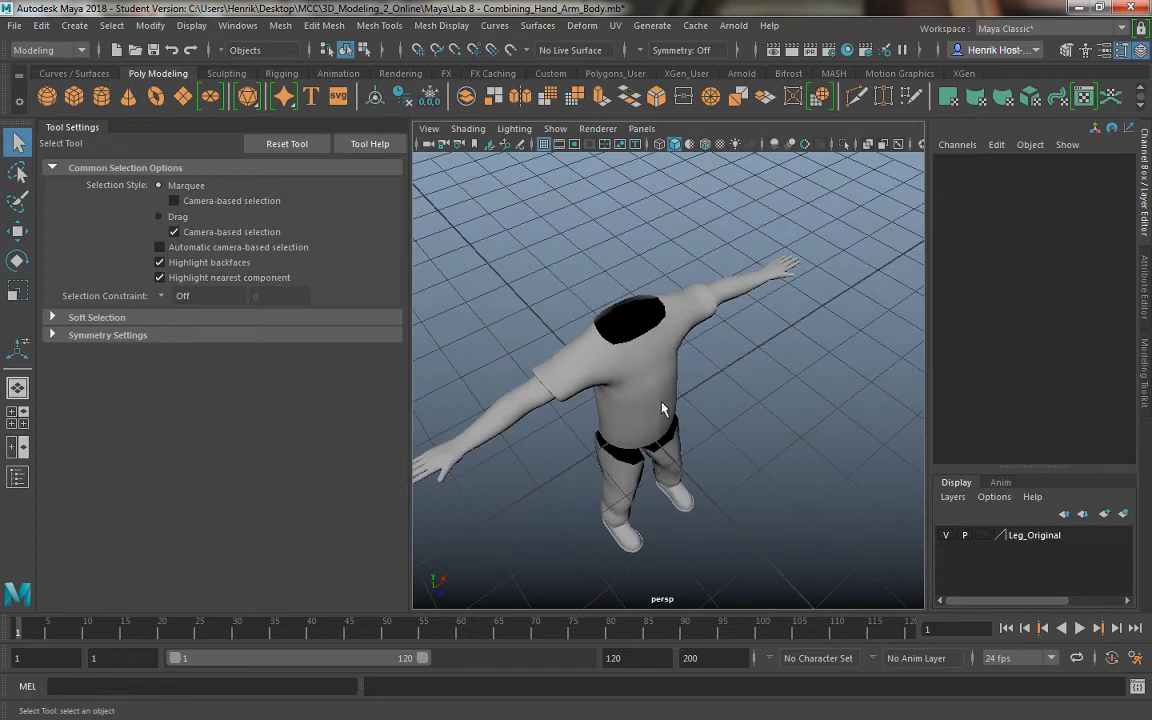
Select and deselect the body, and inspect the shading of its torso, arms and neck opening from above and from the front
{"action": "left_click", "coordinate": [662, 405]}
{"action": "right_click_drag", "start_coordinate": [650, 311], "coordinate": [799, 312], "text": "shift"}
{"action": "left_click", "coordinate": [748, 375]}
{"action": "left_click_drag", "start_coordinate": [724, 400], "coordinate": [717, 504], "text": "alt"}
{"action": "right_click_drag", "start_coordinate": [717, 504], "coordinate": [762, 509], "text": "alt"}
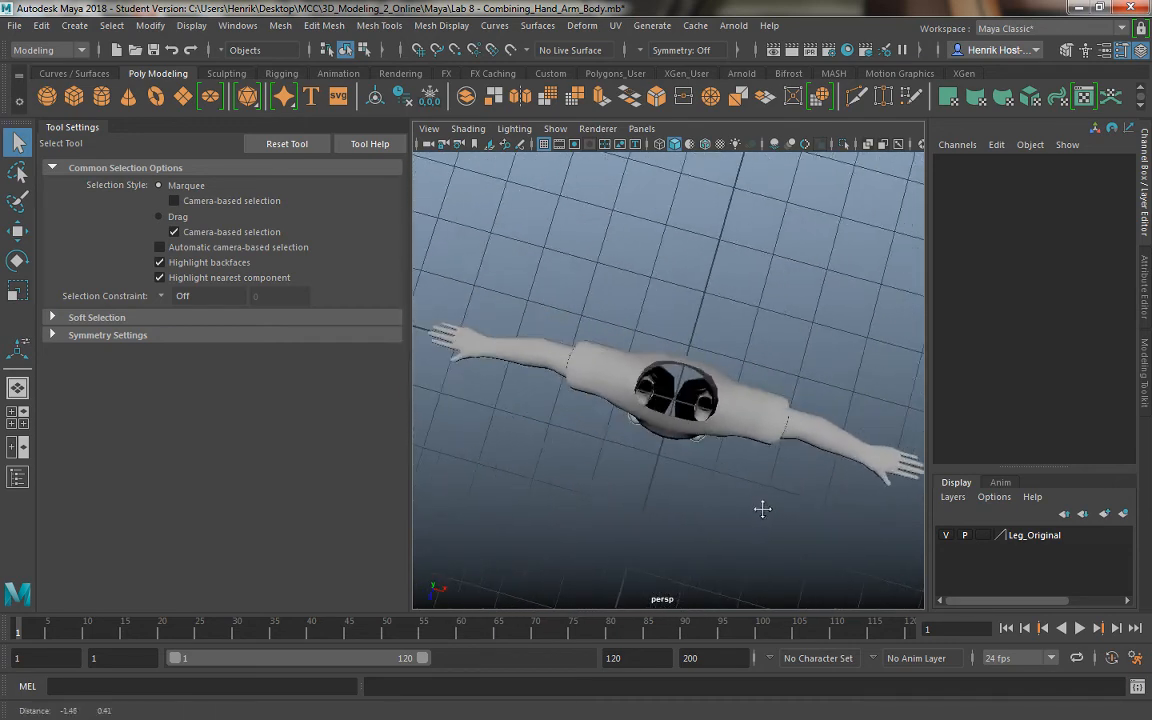
{"action": "left_click_drag", "start_coordinate": [762, 509], "coordinate": [586, 401], "text": "alt"}
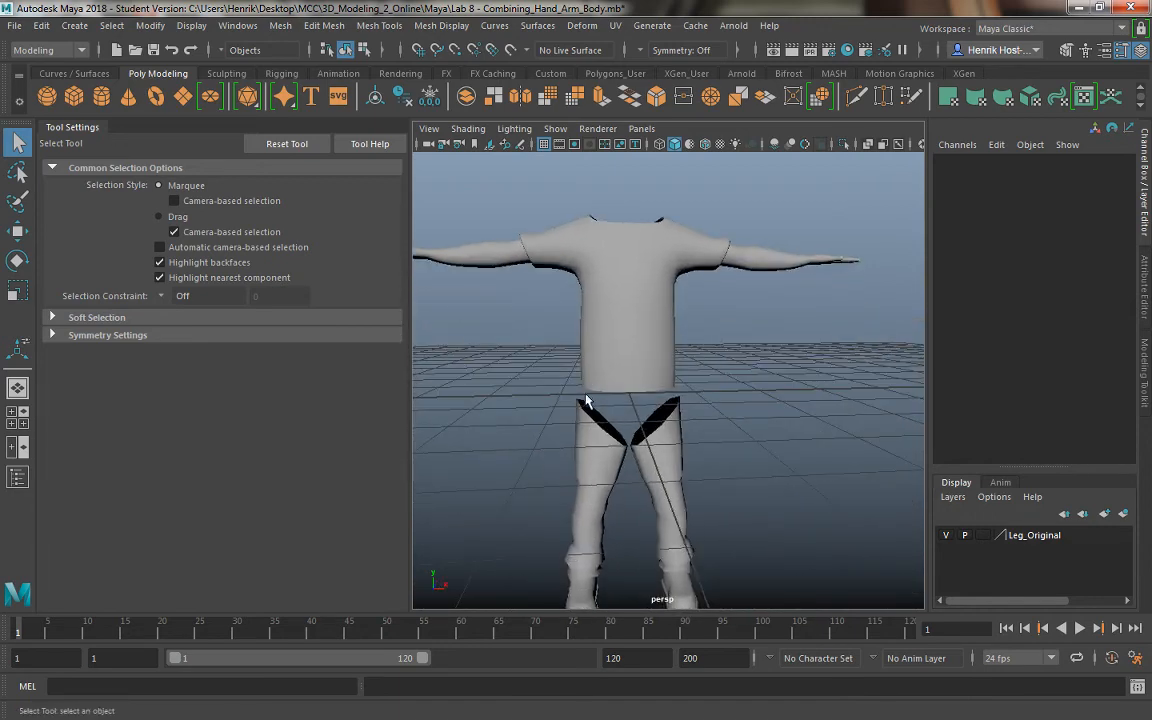
{"action": "left_click_drag", "start_coordinate": [686, 355], "coordinate": [731, 500], "text": "alt"}
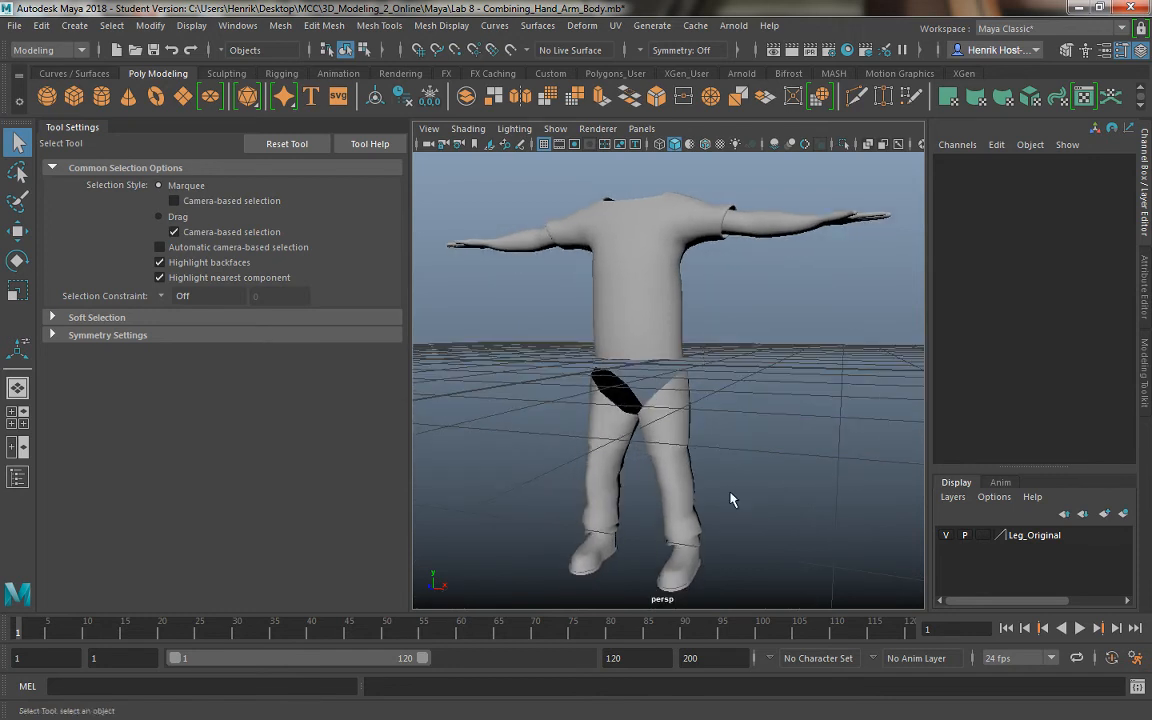
Select a trouser leg and the upper body in turn to check that they are separate meshes, deselect, and view the whole figure
{"action": "left_click", "coordinate": [686, 532]}
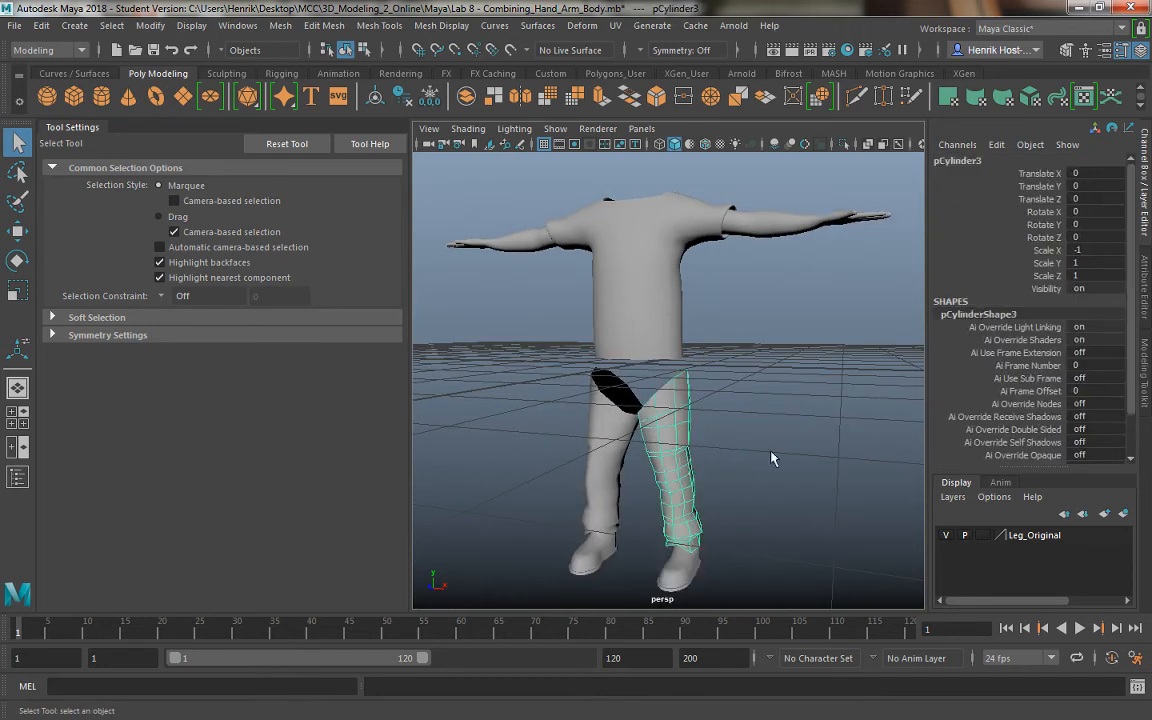
{"action": "left_click", "coordinate": [671, 316]}
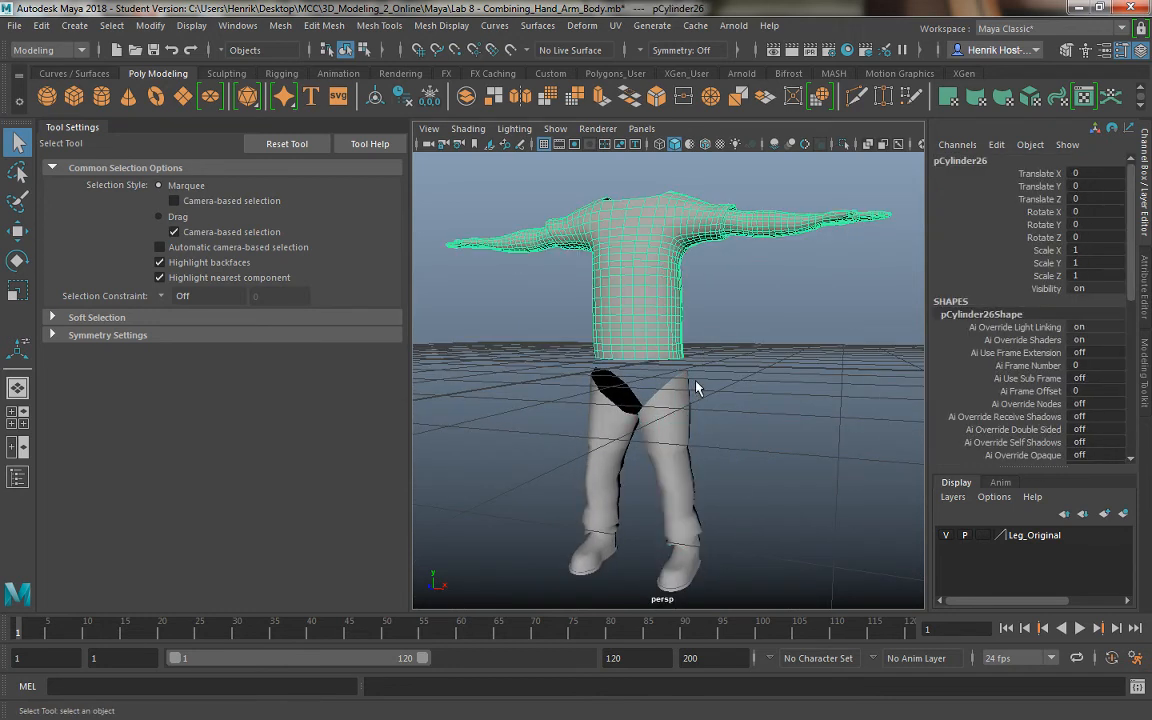
{"action": "left_click", "coordinate": [734, 409]}
{"action": "left_click_drag", "start_coordinate": [714, 409], "coordinate": [613, 413], "text": "alt"}
{"action": "scroll", "coordinate": [697, 406], "scroll_direction": "down", "scroll_amount": 4}
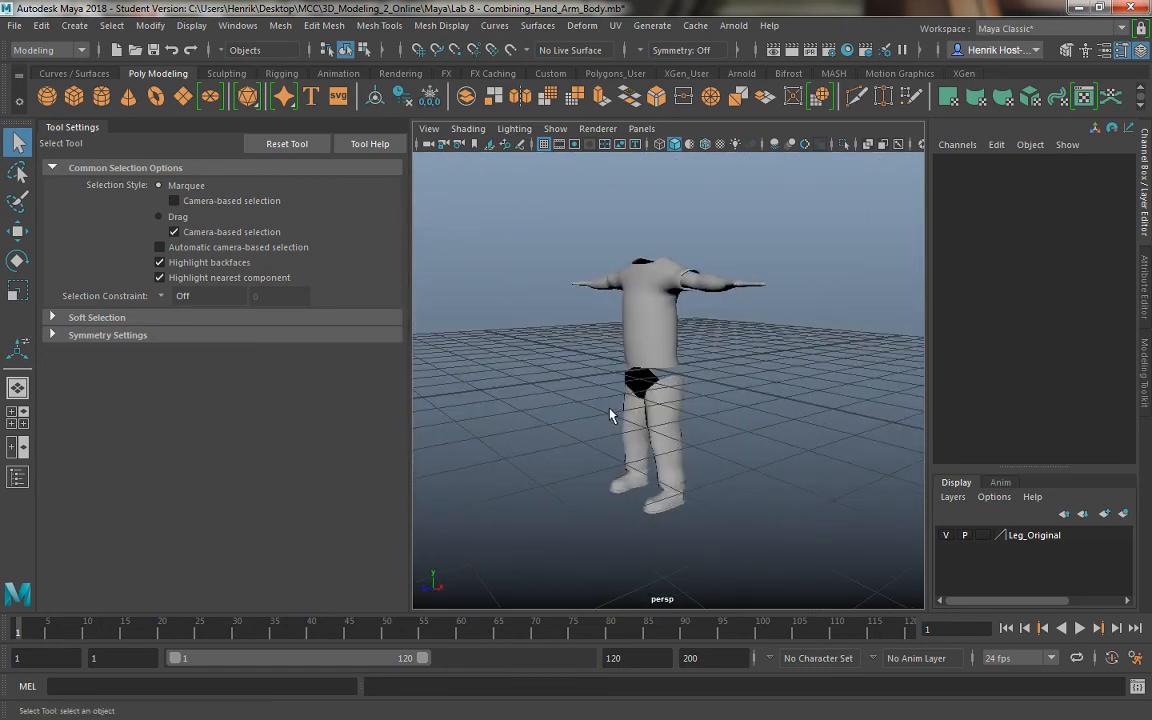